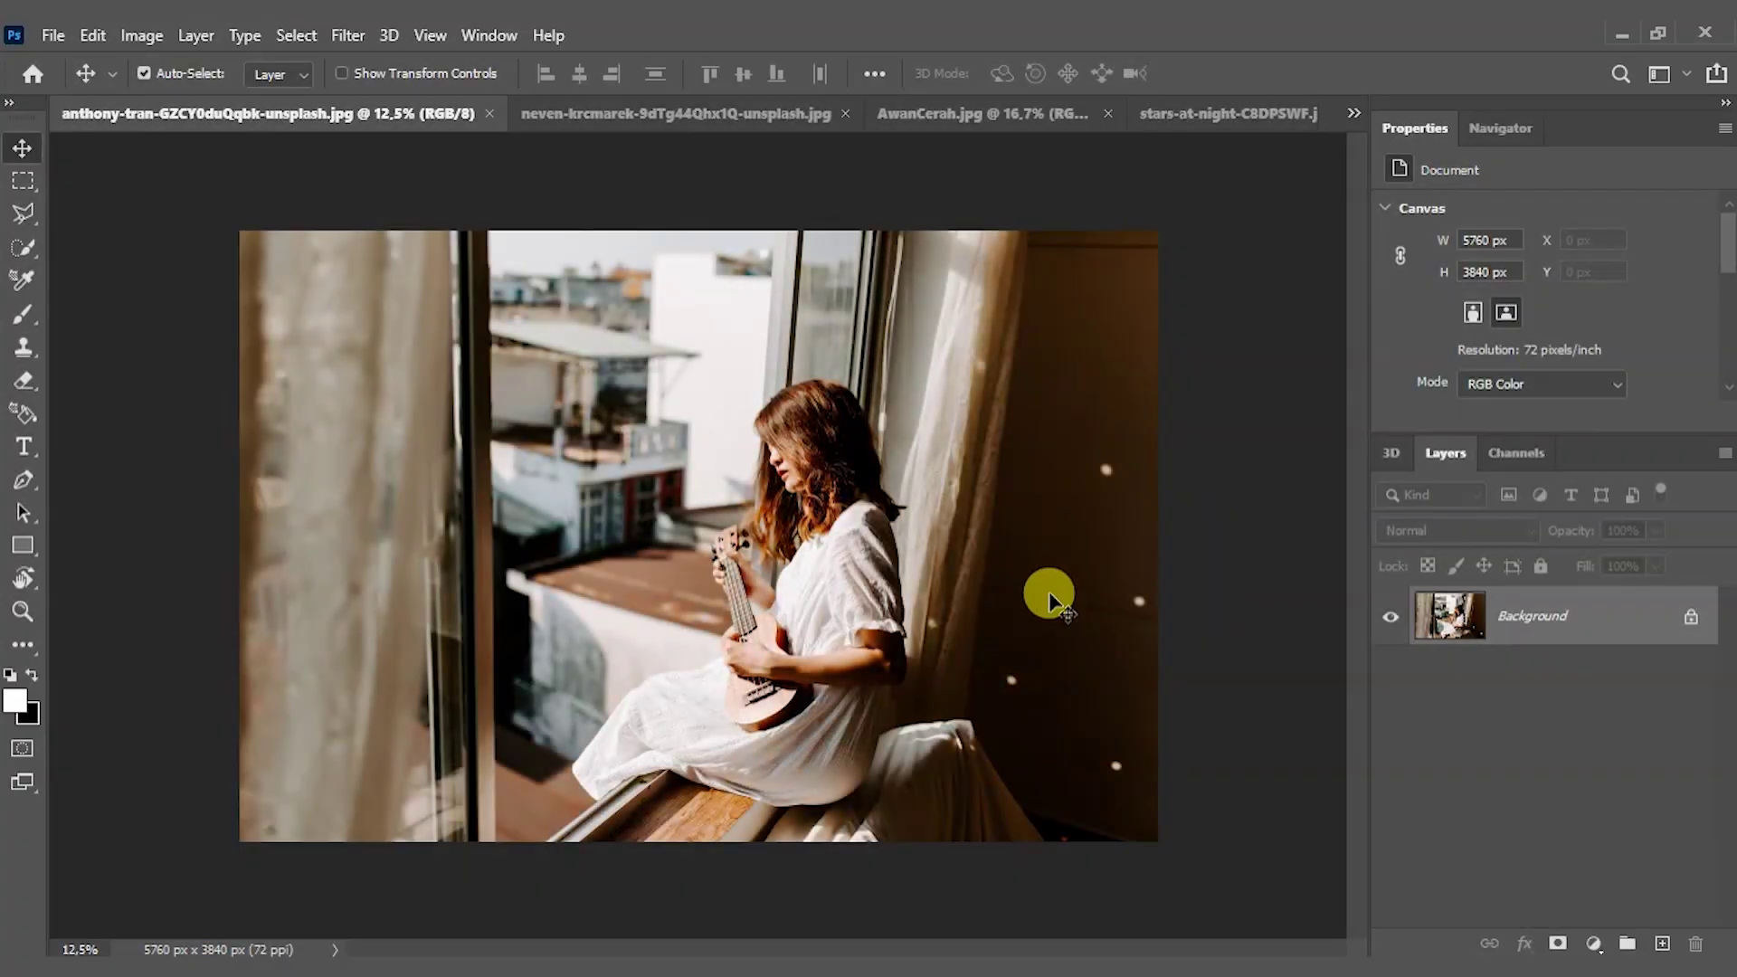
- Look over the moon, sky and starry night photos, then return to the ukulele photo
left_click(681, 116)
left_click(952, 125)
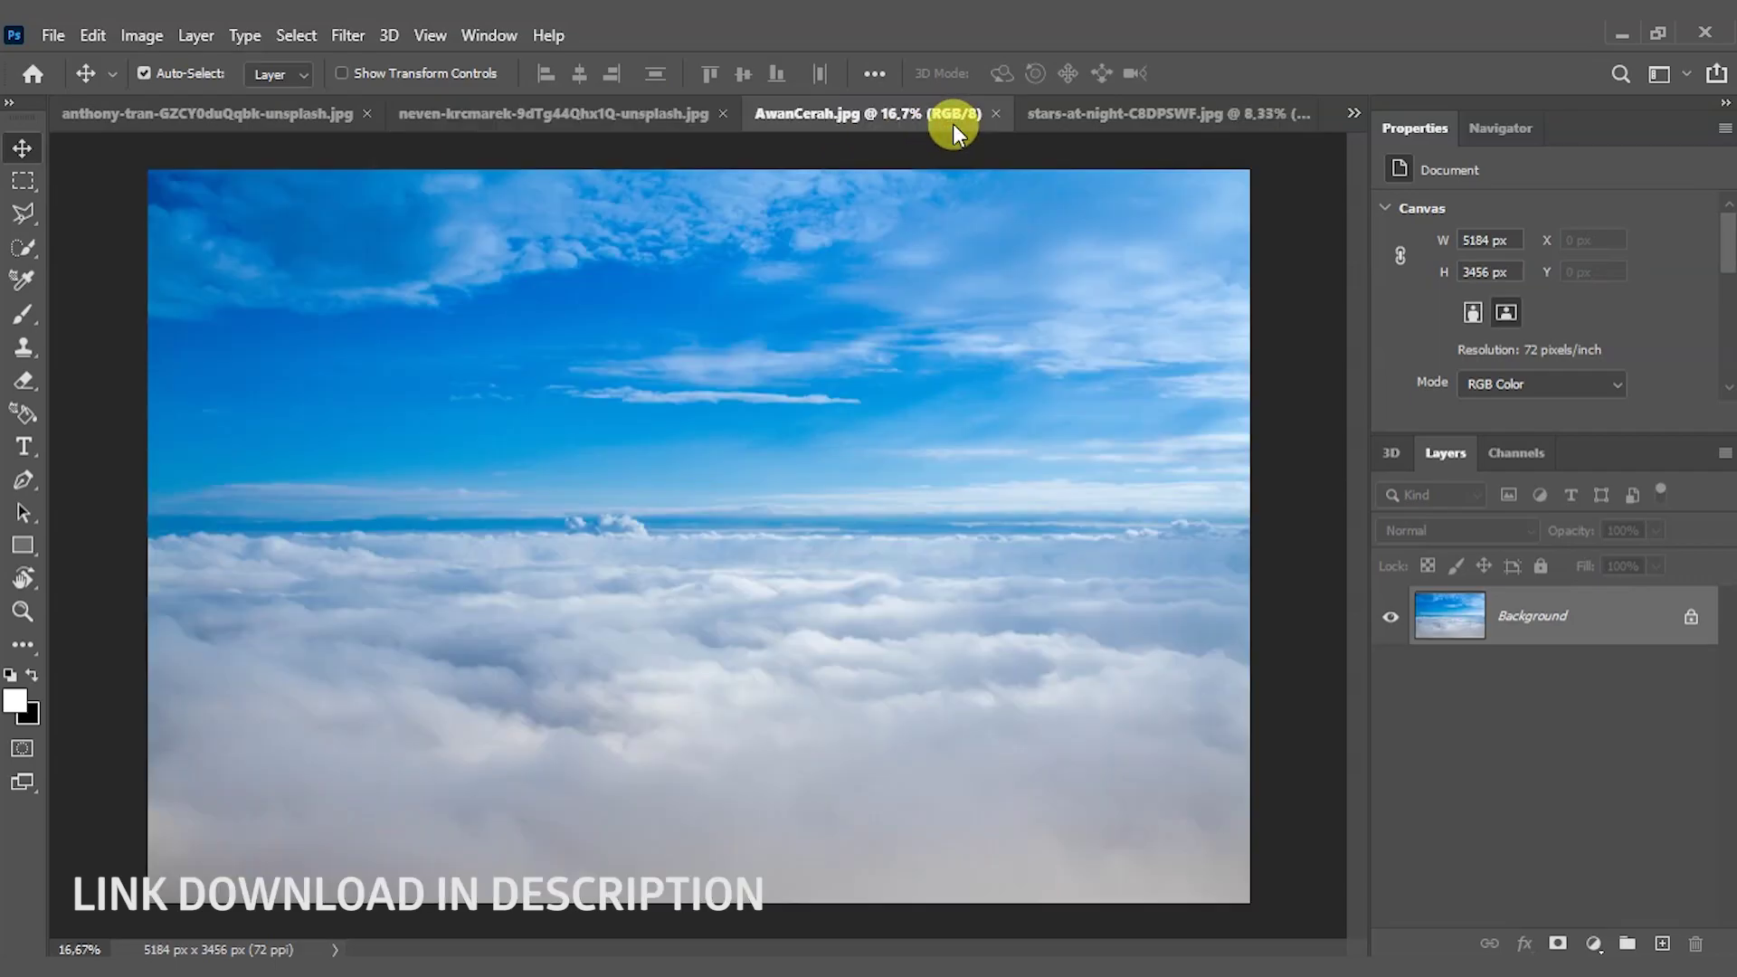
left_click(1138, 117)
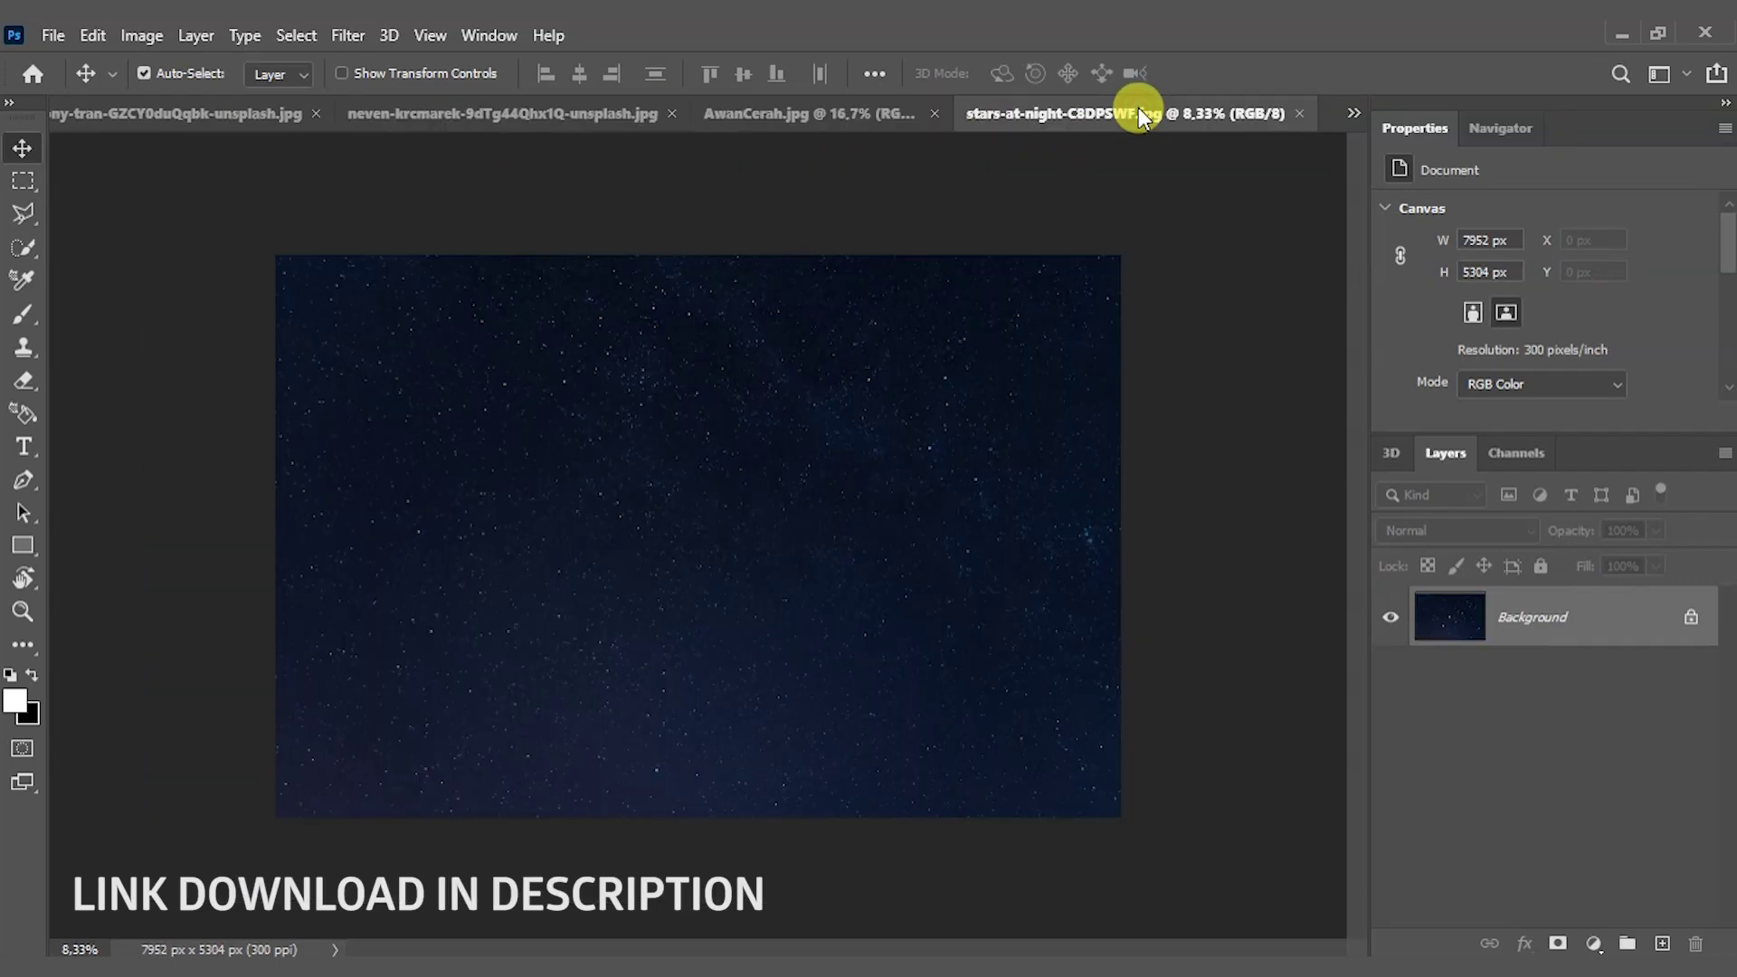
left_click(213, 115)
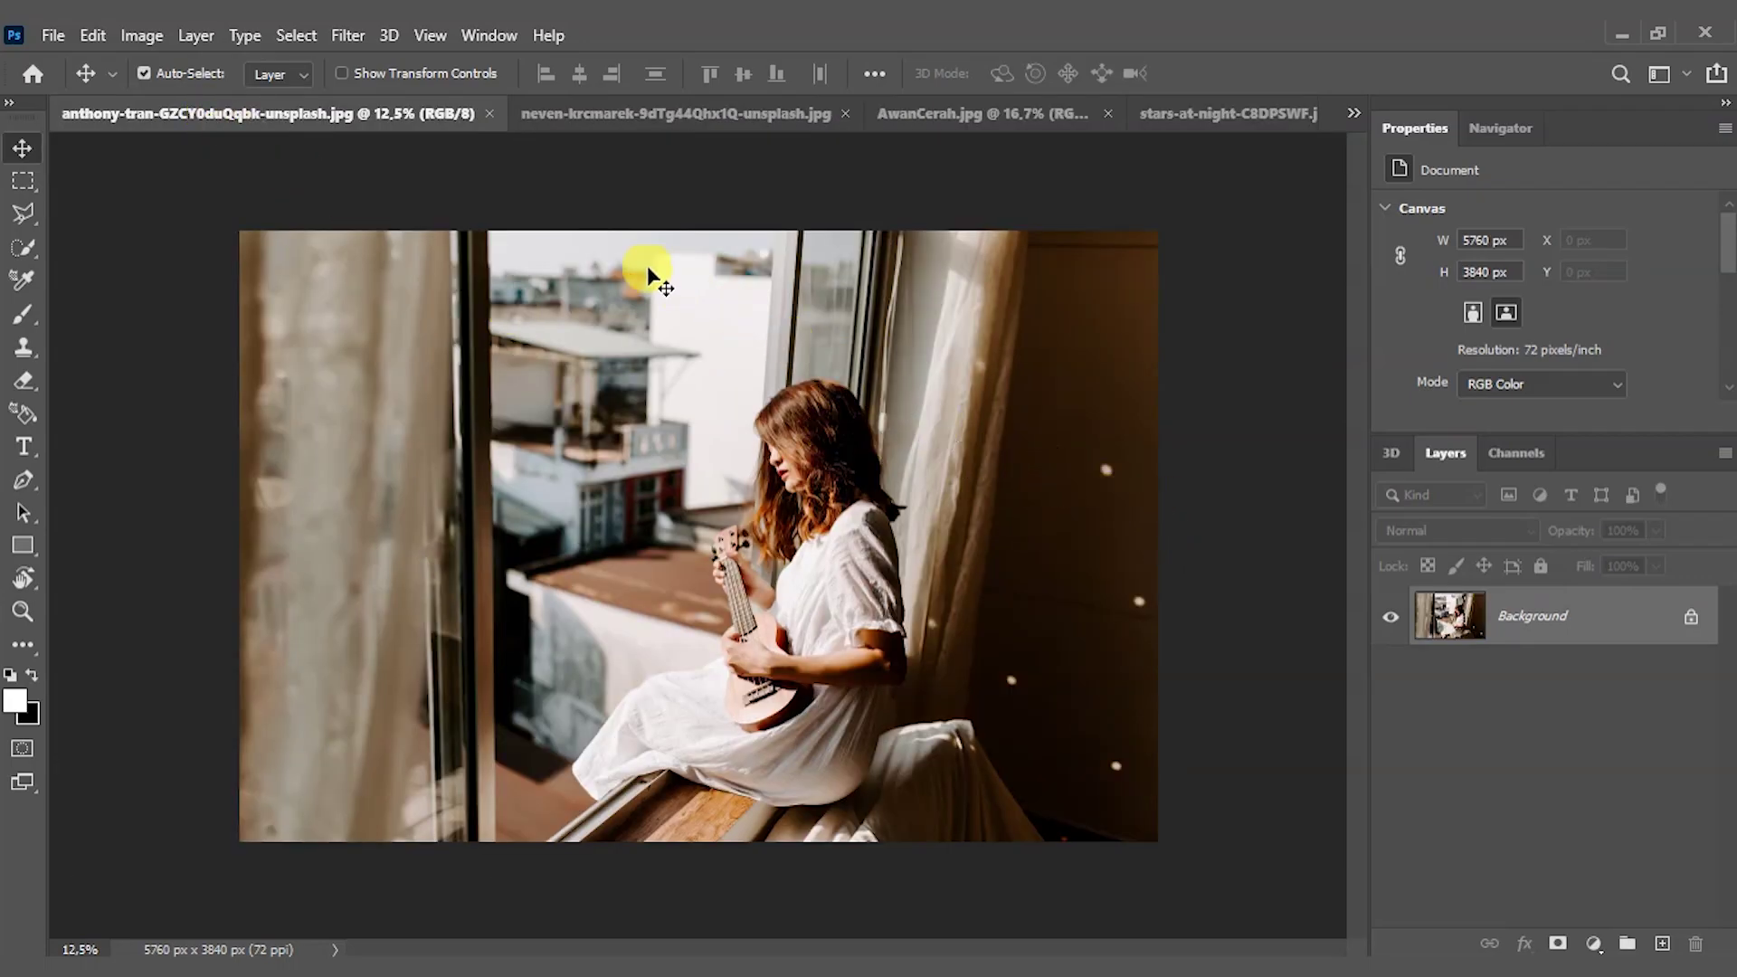
- Apply a Camera Raw Filter with temperature -38, exposure -1.10, and adjusted contrast, whites, shadows and blacks
left_click(351, 37)
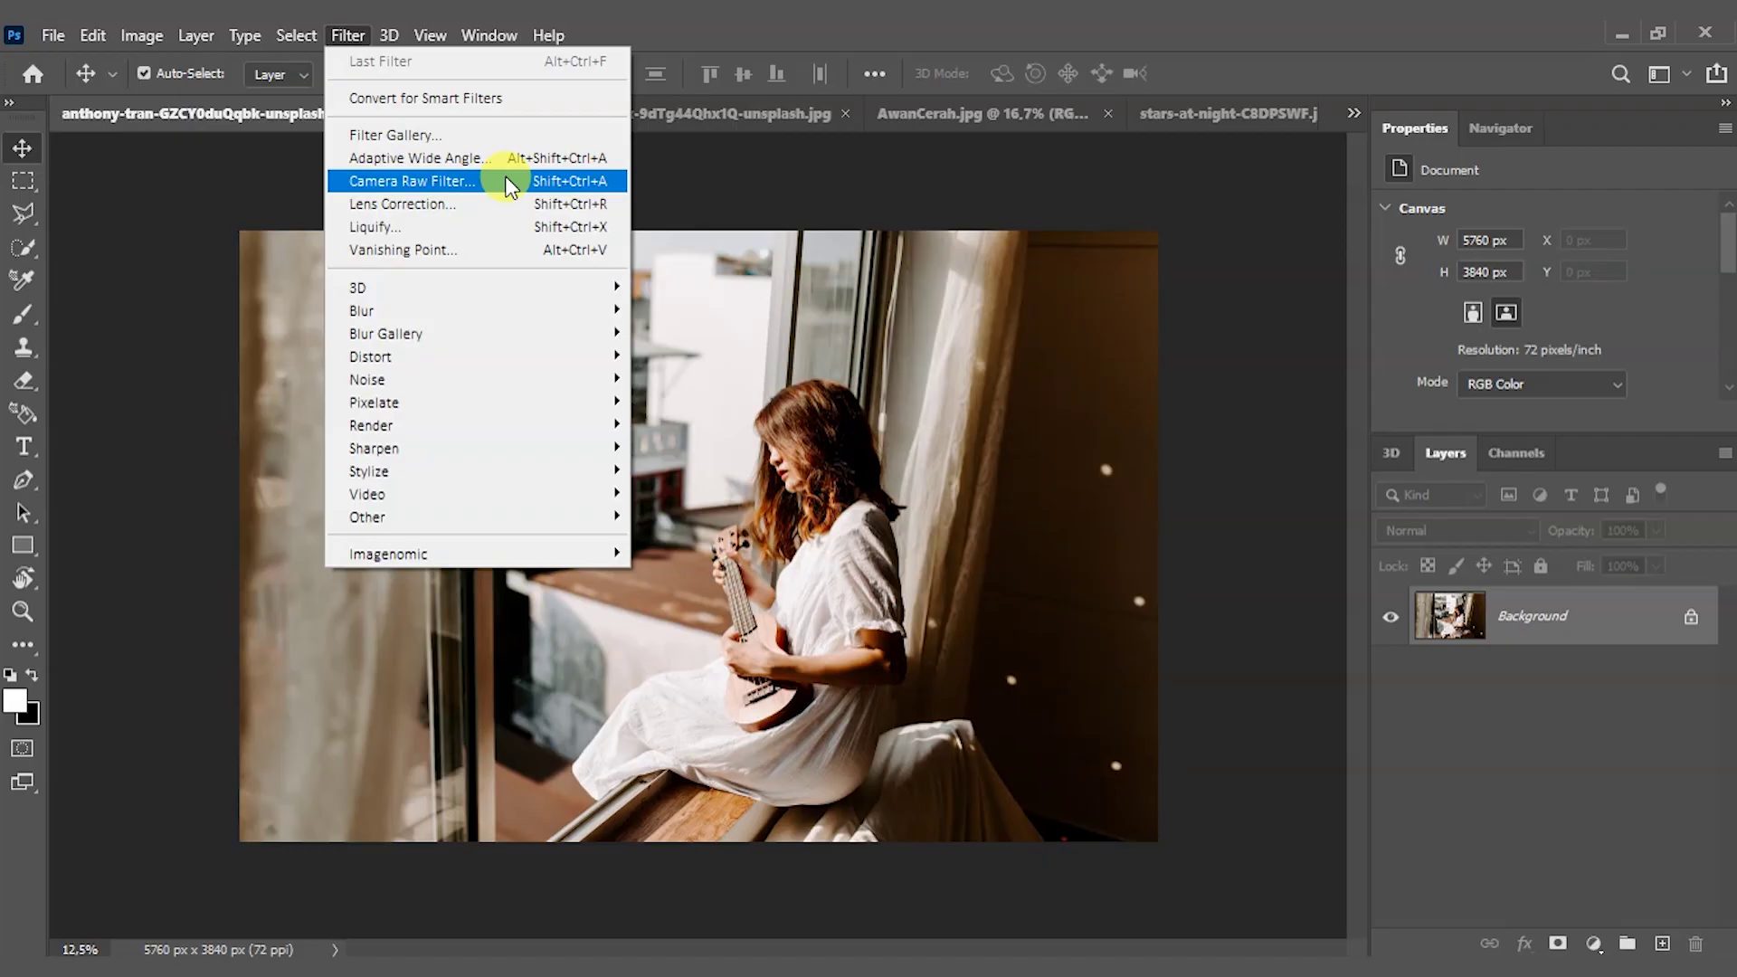
left_click(581, 246)
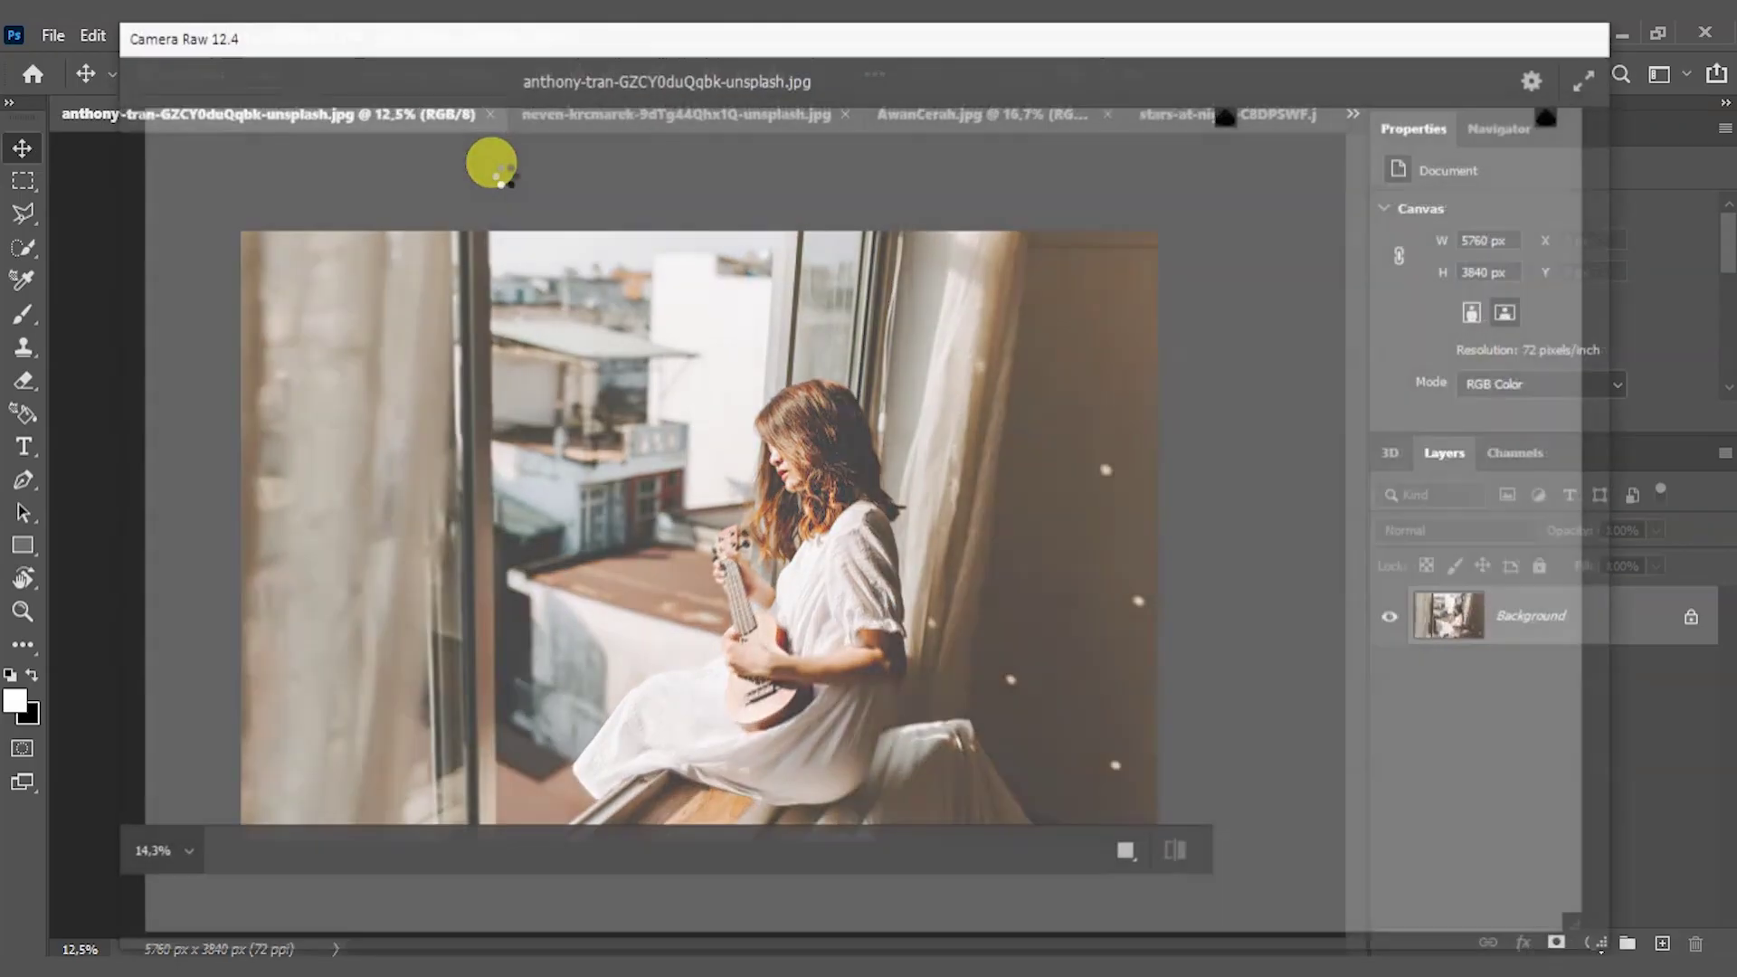
left_click_drag(1378, 411, 1326, 410)
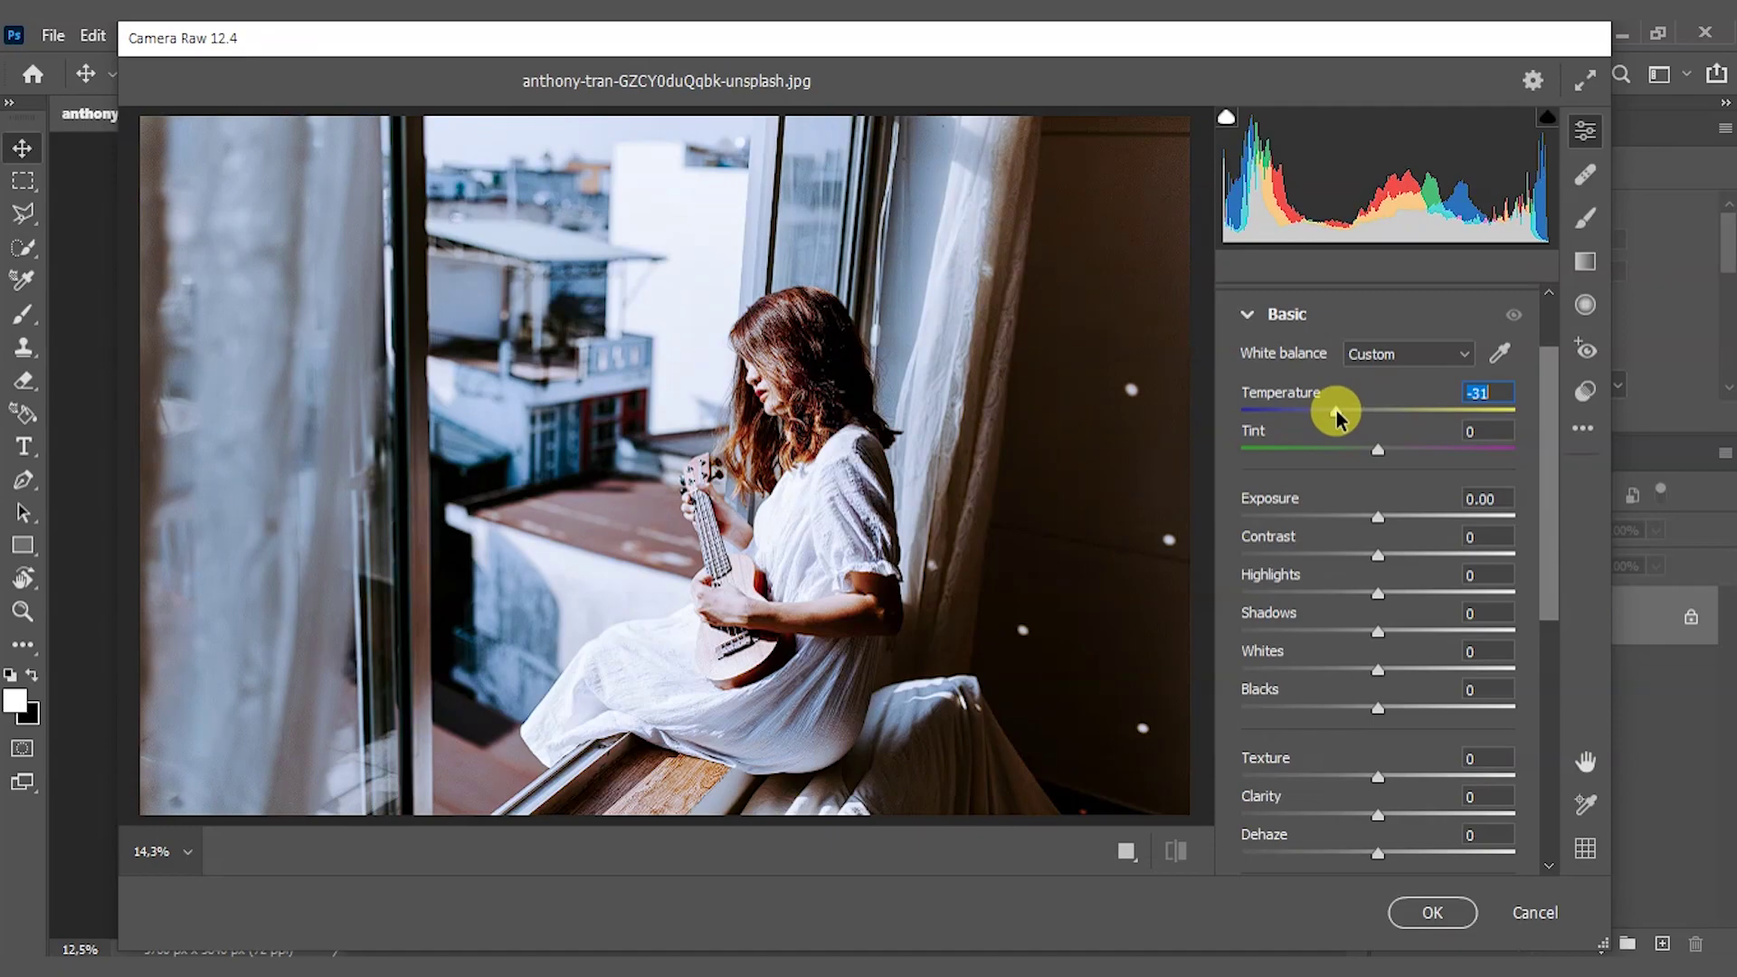
mouse_move(1377, 518)
left_mouse_down()
mouse_move(1348, 517)
mouse_move(1423, 562)
mouse_move(1385, 554)
mouse_move(1331, 595)
left_mouse_up()
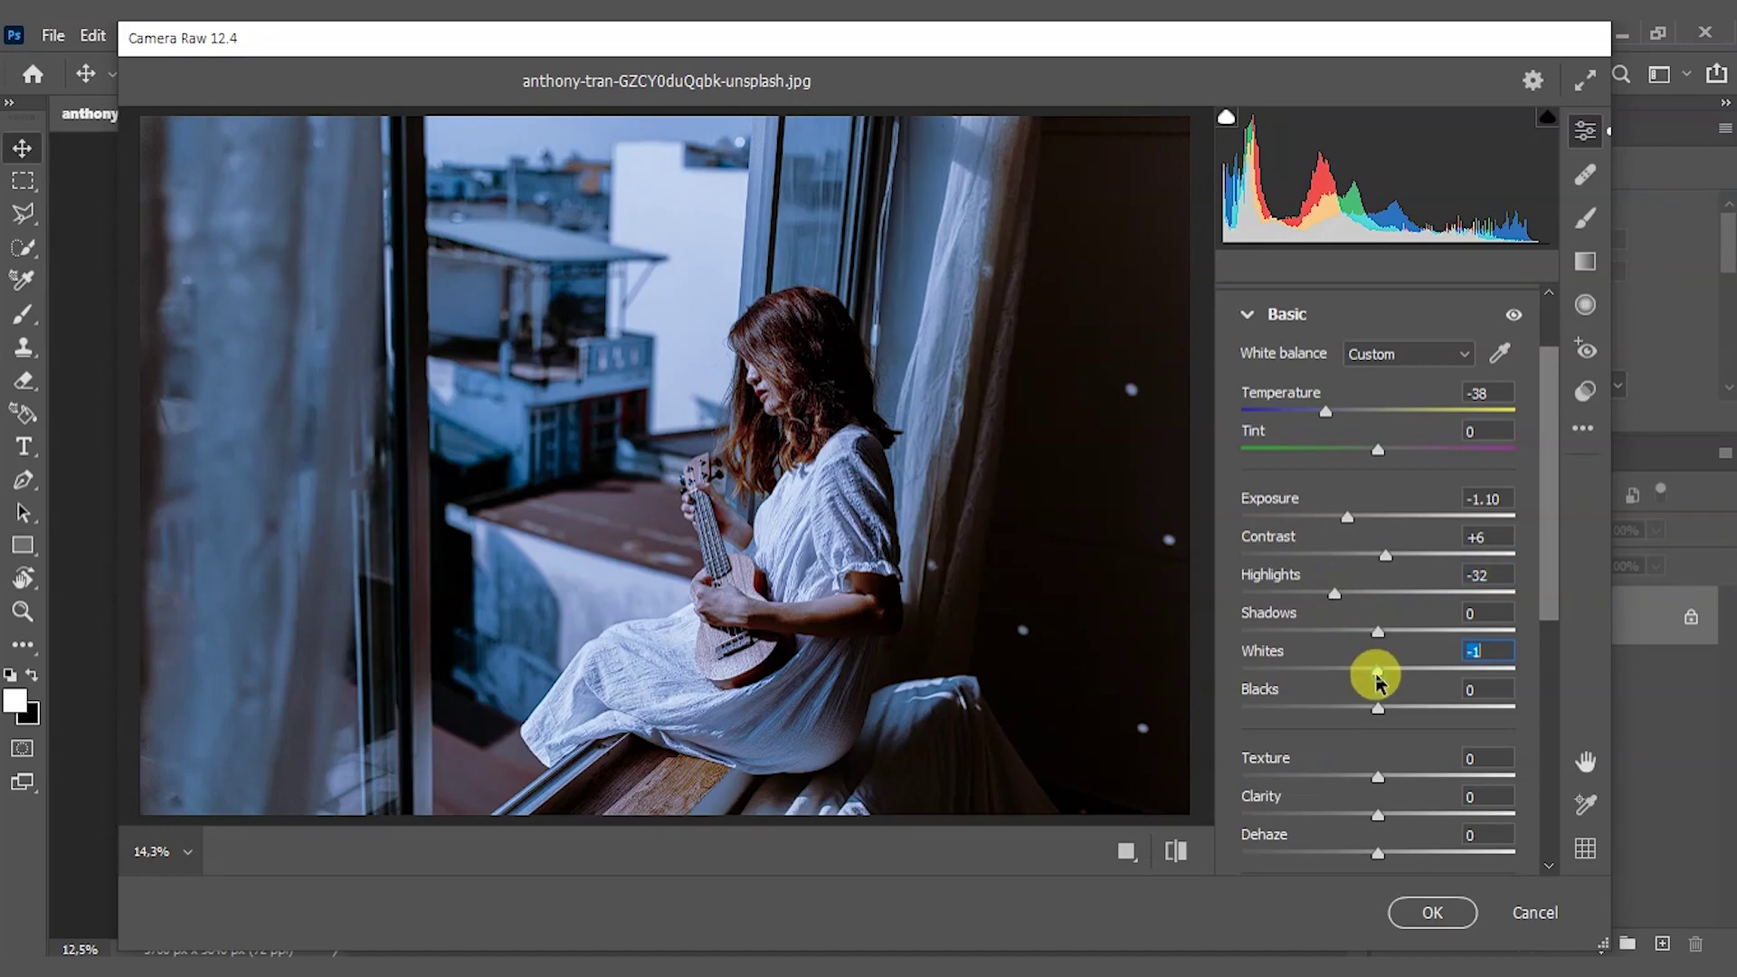
mouse_move(1377, 669)
left_mouse_down()
mouse_move(1402, 669)
mouse_move(1382, 639)
left_mouse_up()
mouse_move(1377, 707)
left_mouse_down()
mouse_move(1397, 704)
mouse_move(1349, 708)
left_mouse_up()
mouse_move(1385, 554)
left_mouse_down()
mouse_move(1368, 555)
mouse_move(1413, 555)
left_mouse_up()
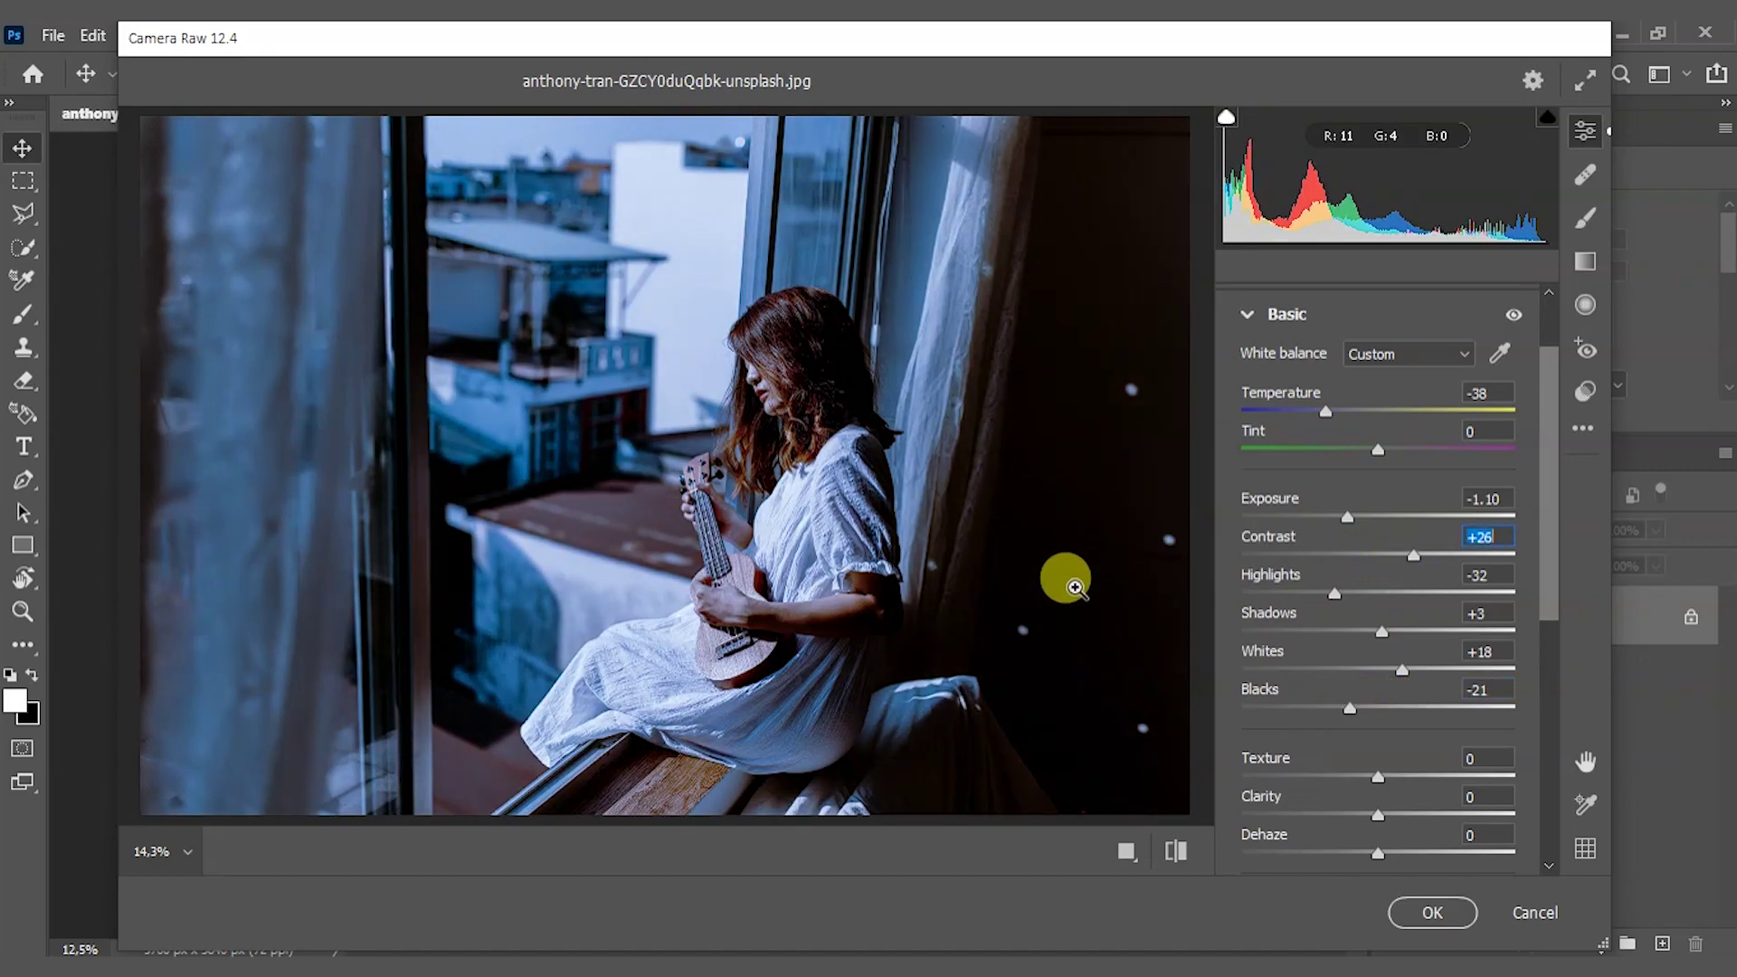
left_click(1423, 914)
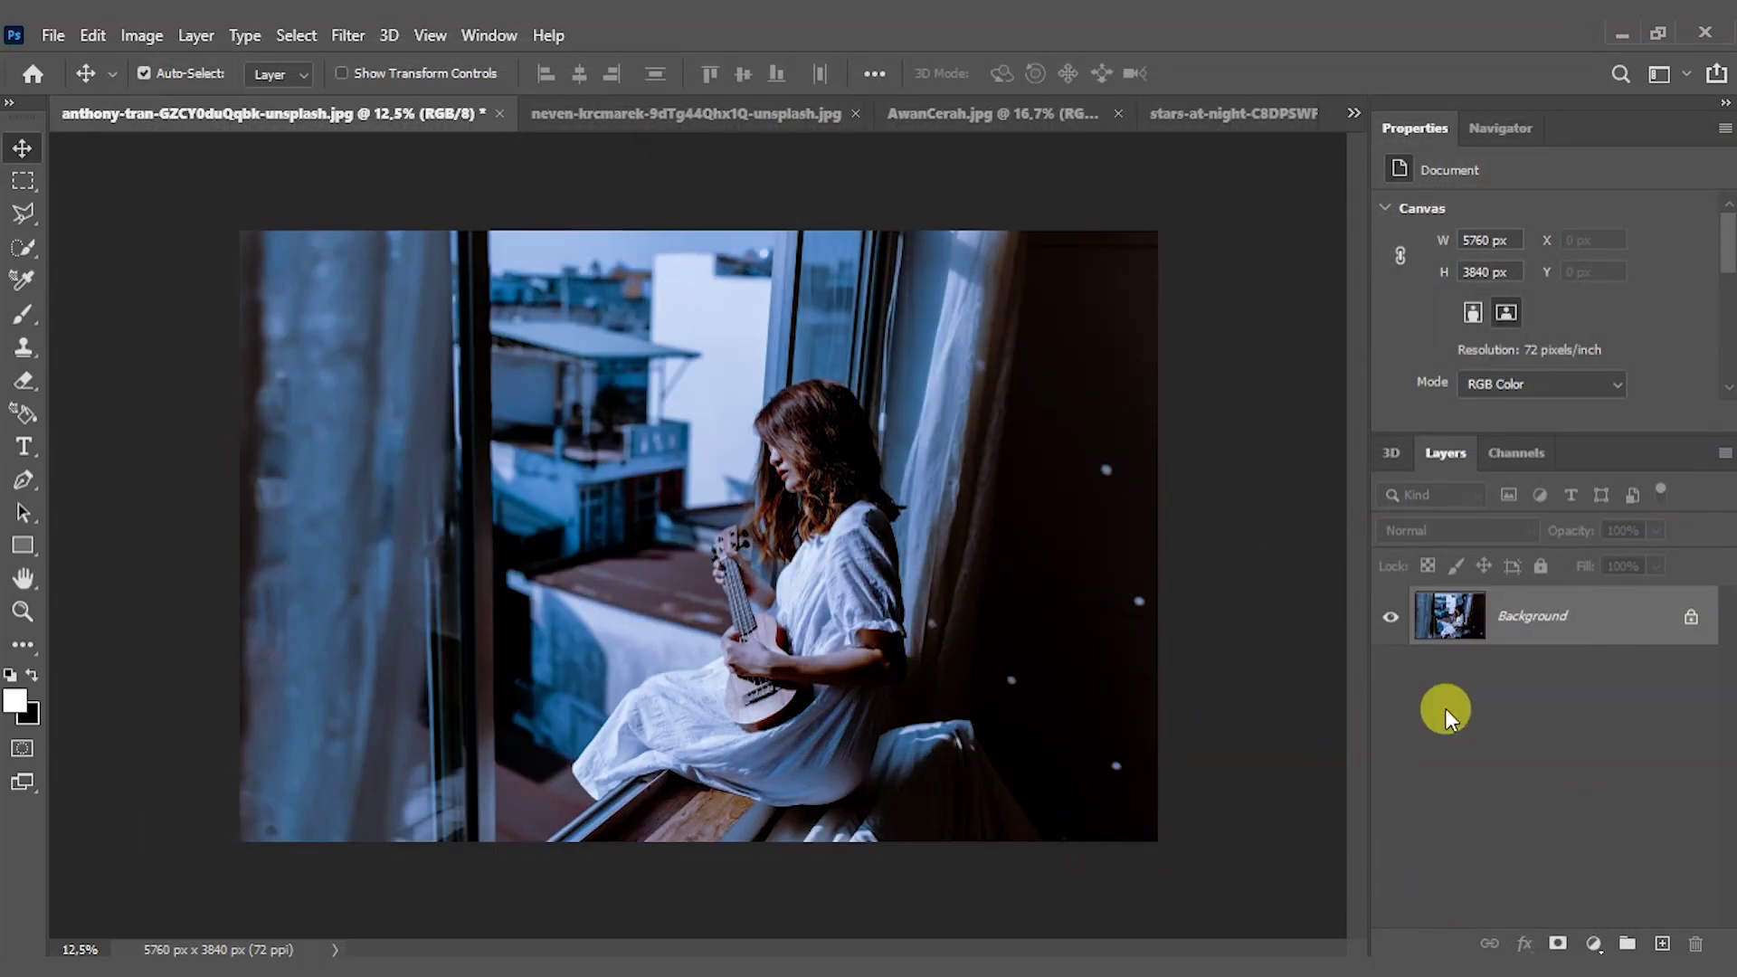
- Unlock the Background into Layer 0 and zoom in on the woman's head and window
left_click(1690, 622)
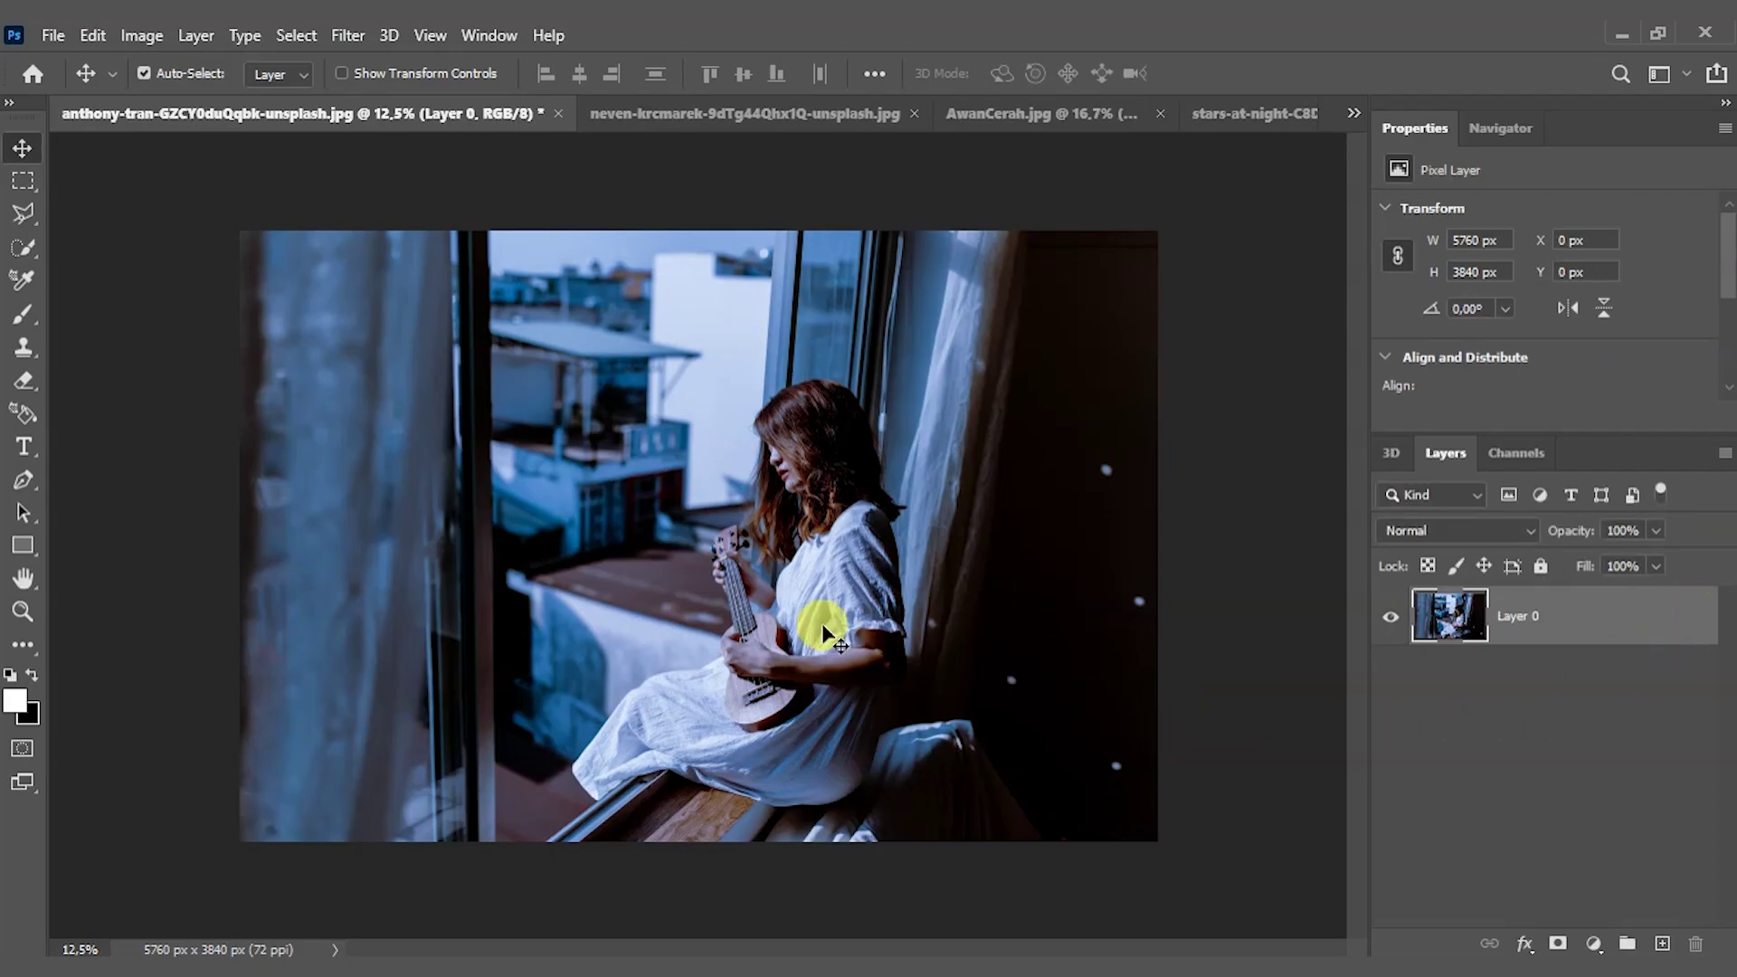
key("z")
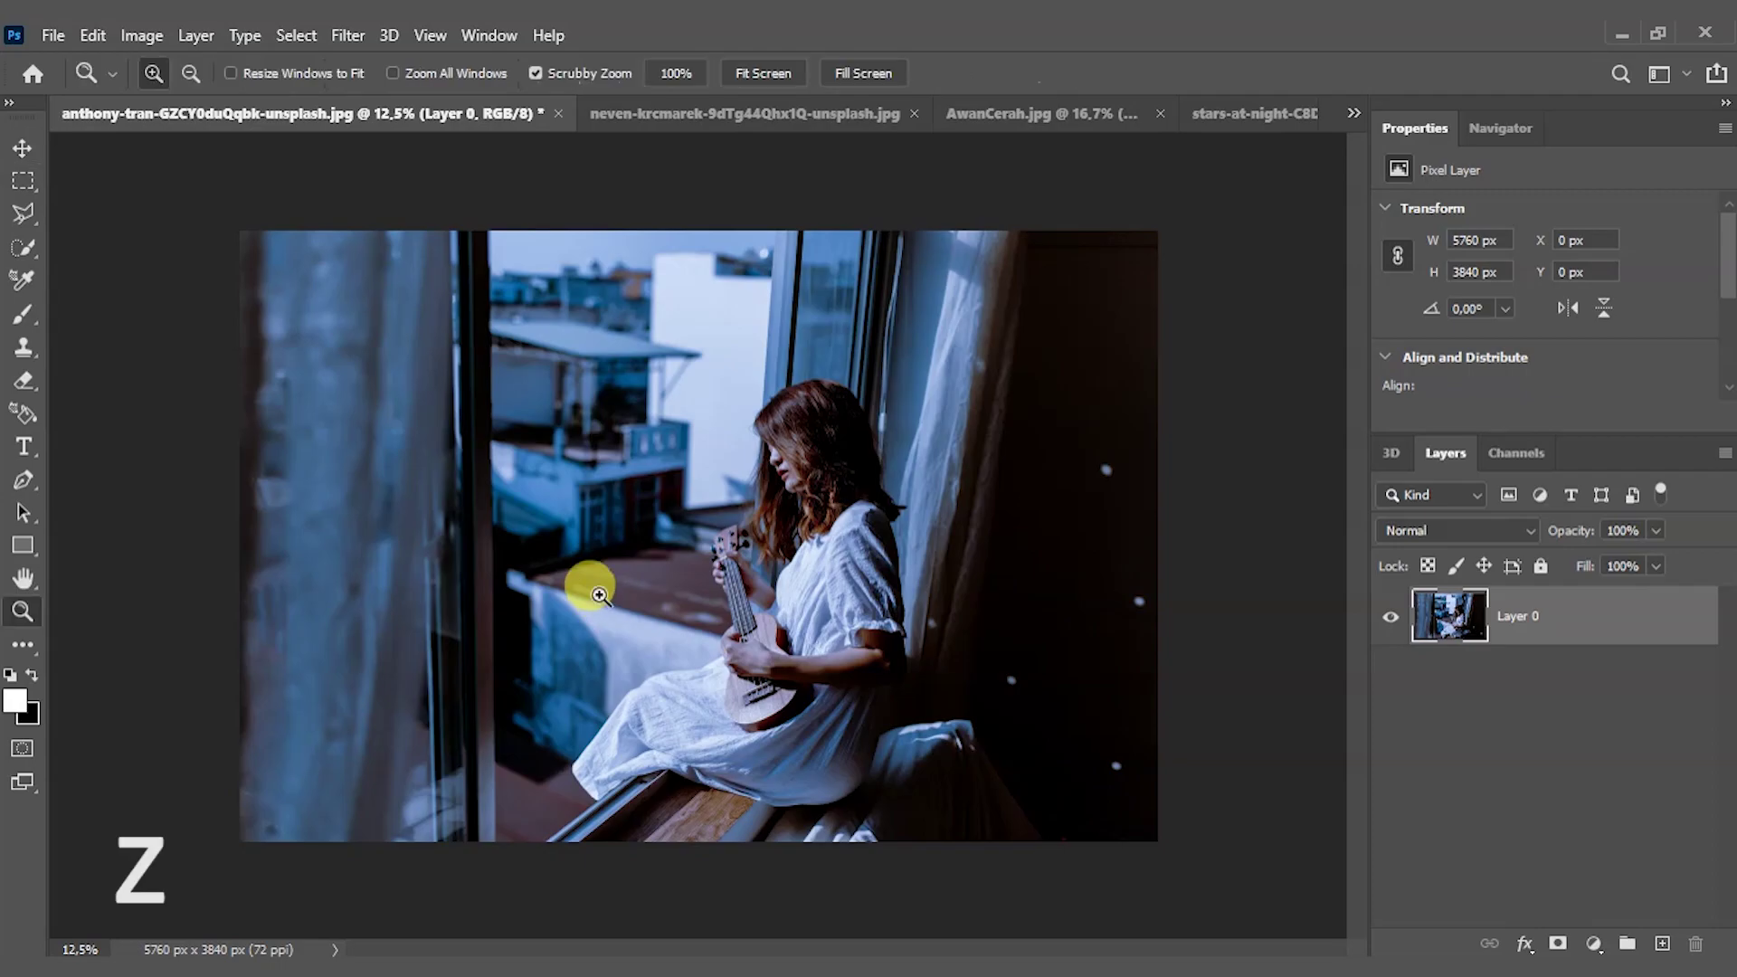
mouse_move(760, 419)
left_mouse_down()
mouse_move(802, 434)
mouse_move(901, 260)
left_mouse_up()
scroll(869, 365, "up", 3)
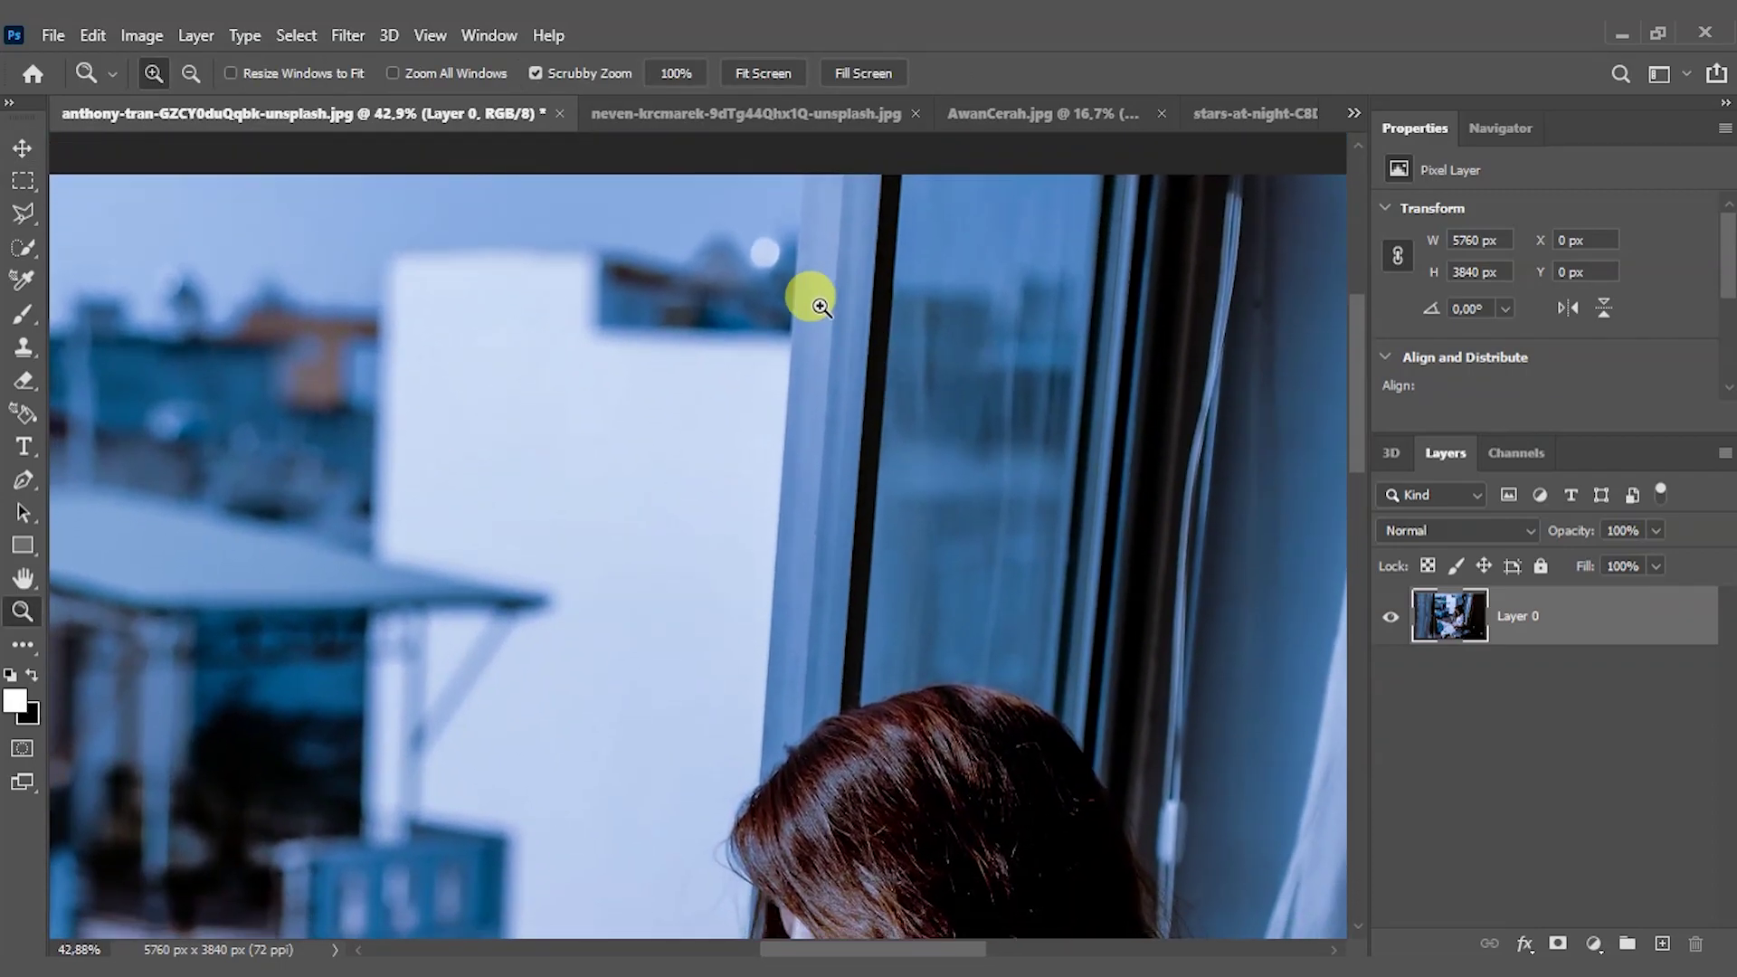
mouse_move(807, 295)
left_mouse_down()
mouse_move(853, 312)
mouse_move(854, 347)
left_mouse_up()
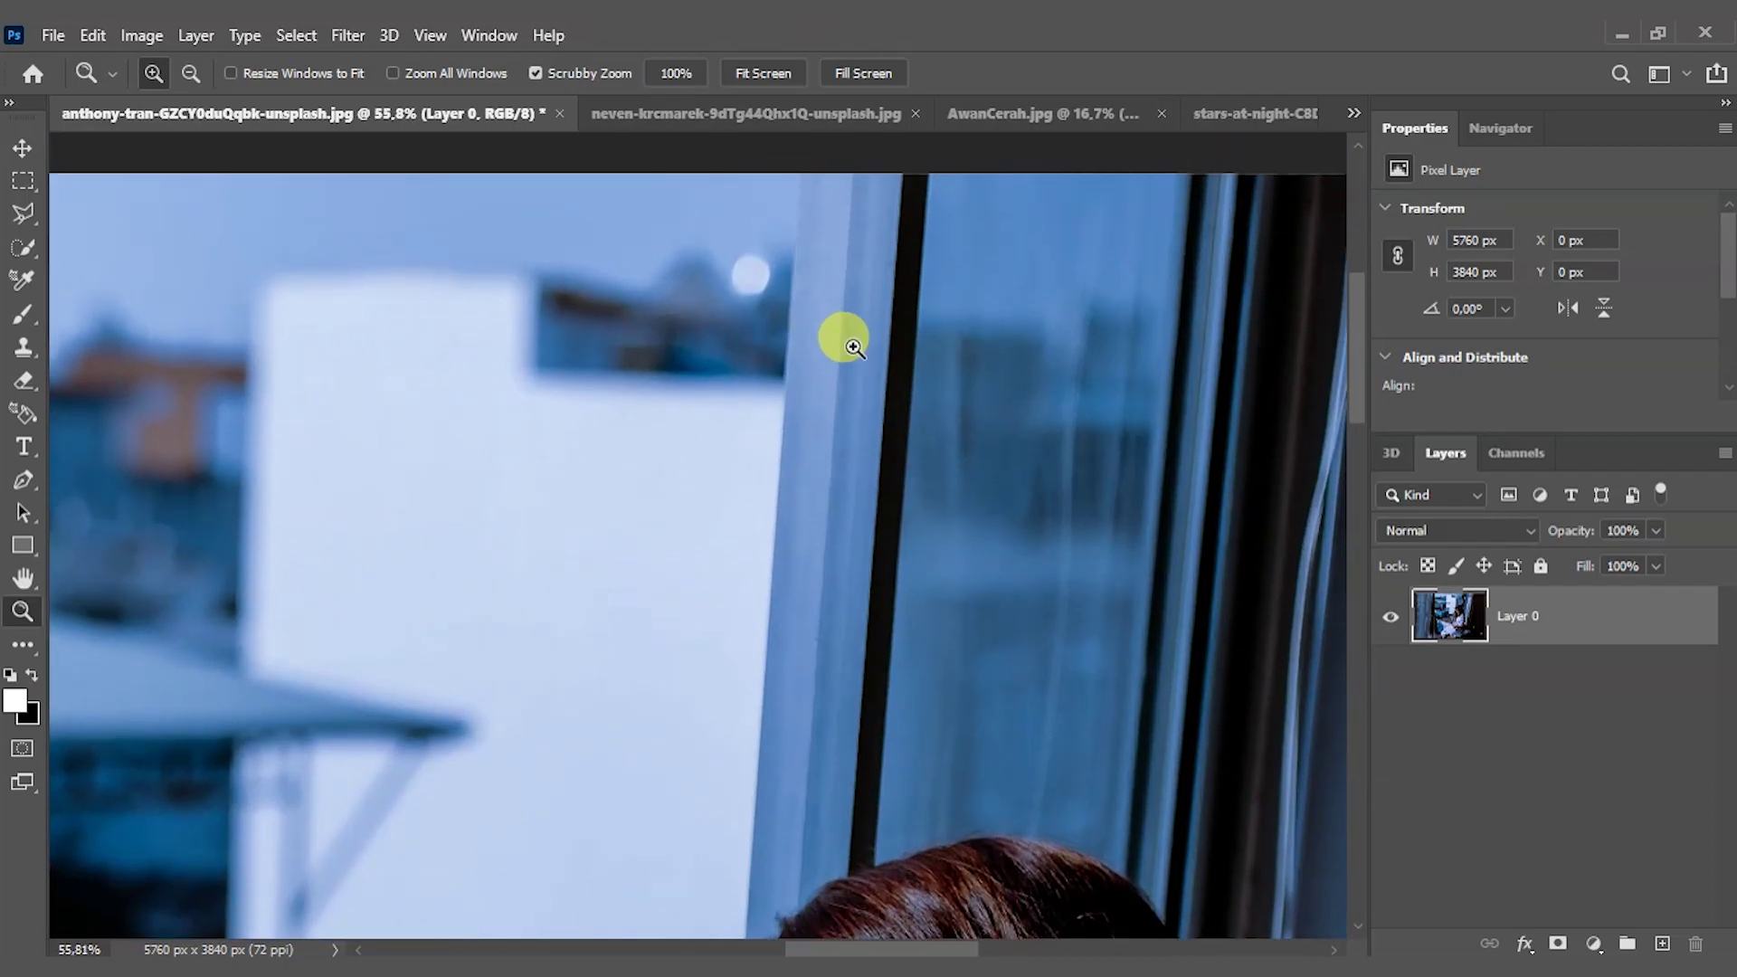
- Start a standard Pen path running down the window edge
left_click(22, 479)
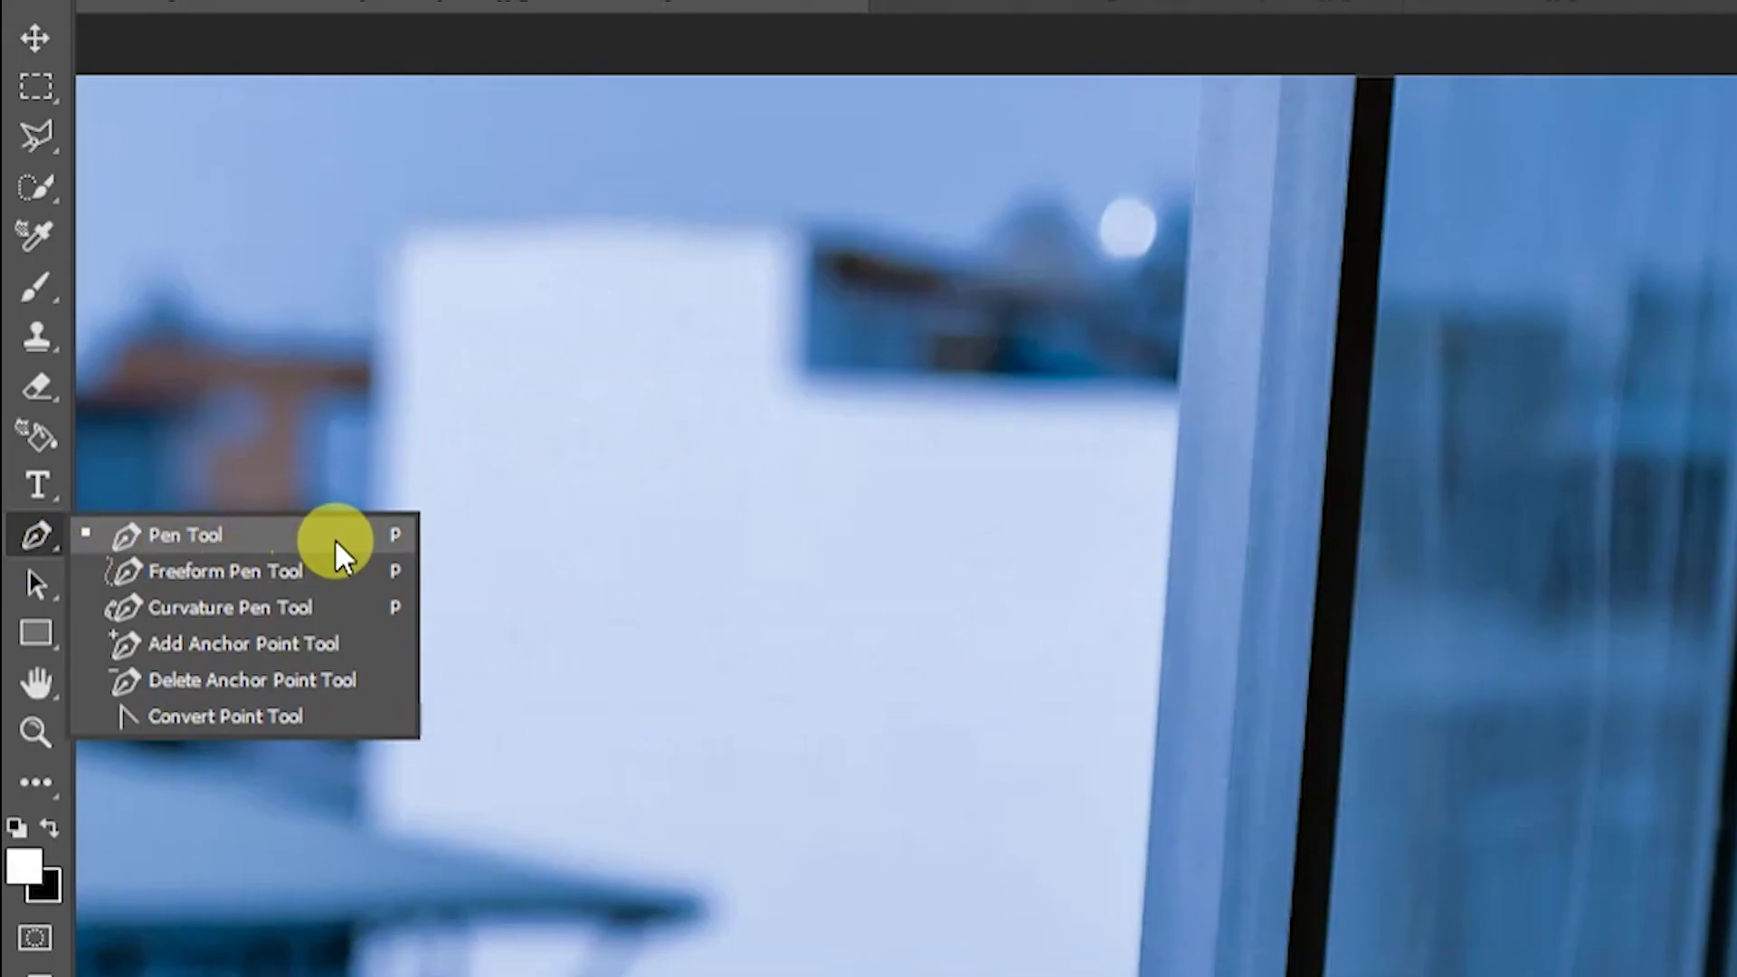
left_click(334, 537)
left_click(1204, 69)
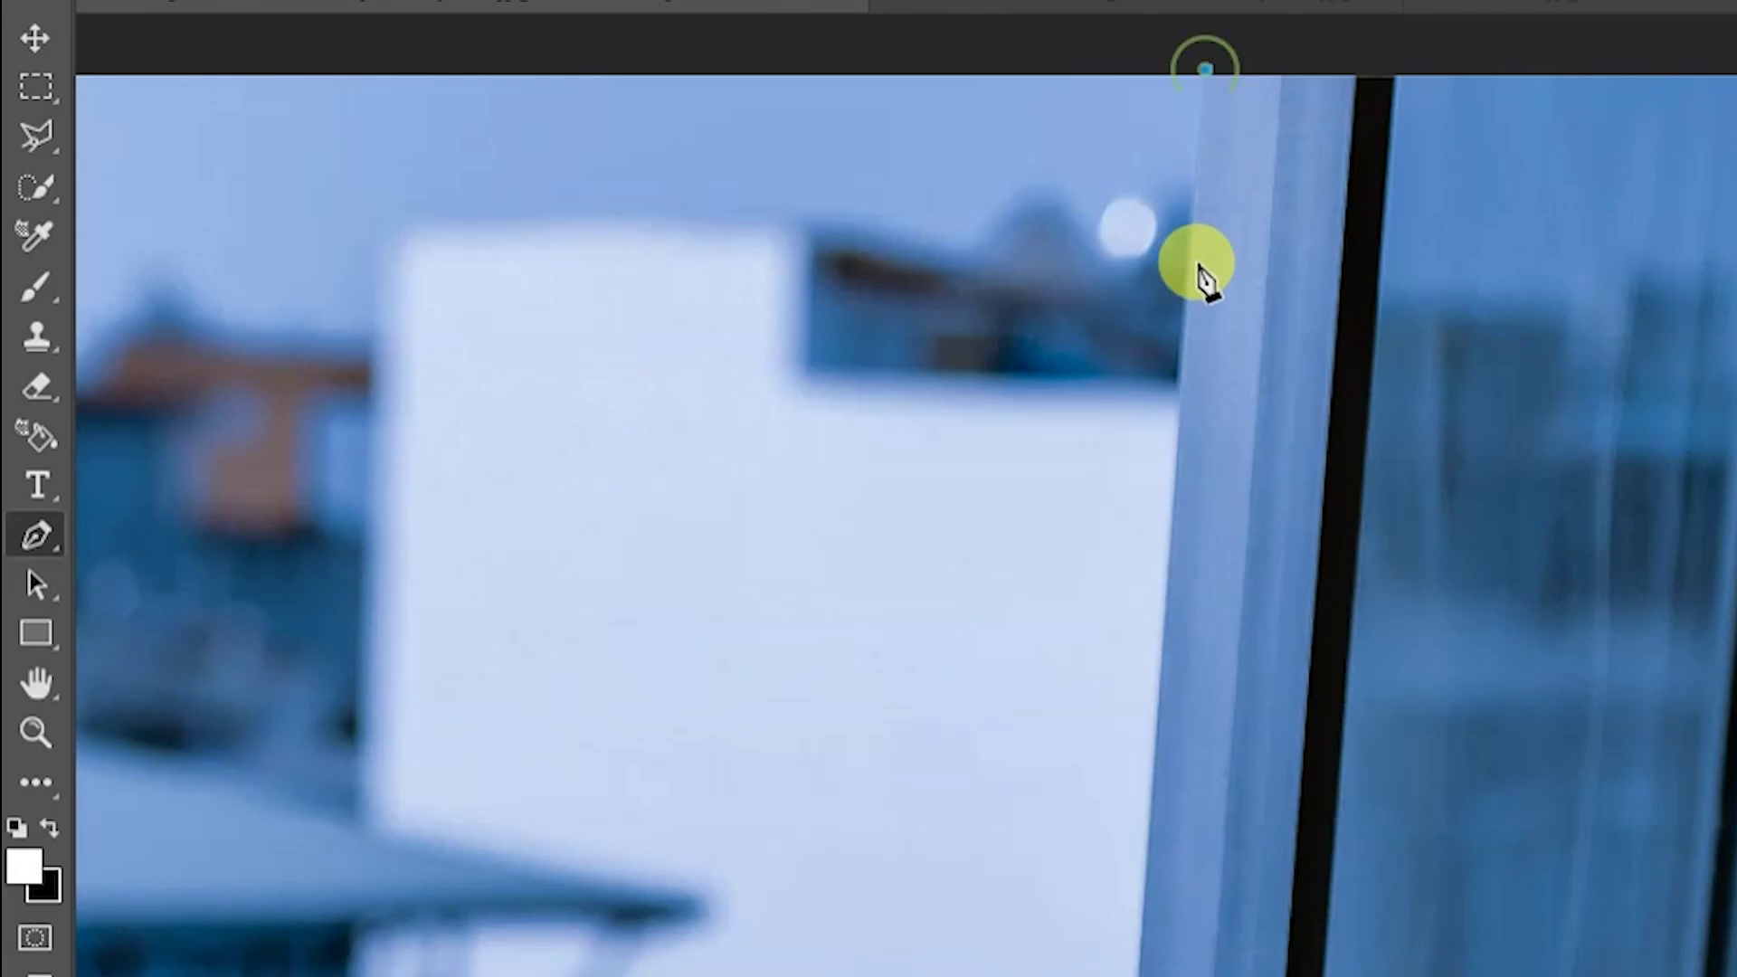
left_click(1176, 434)
scroll(751, 597, "down", 3)
- Continue the path down along the edge of the woman's hair
left_click(746, 486)
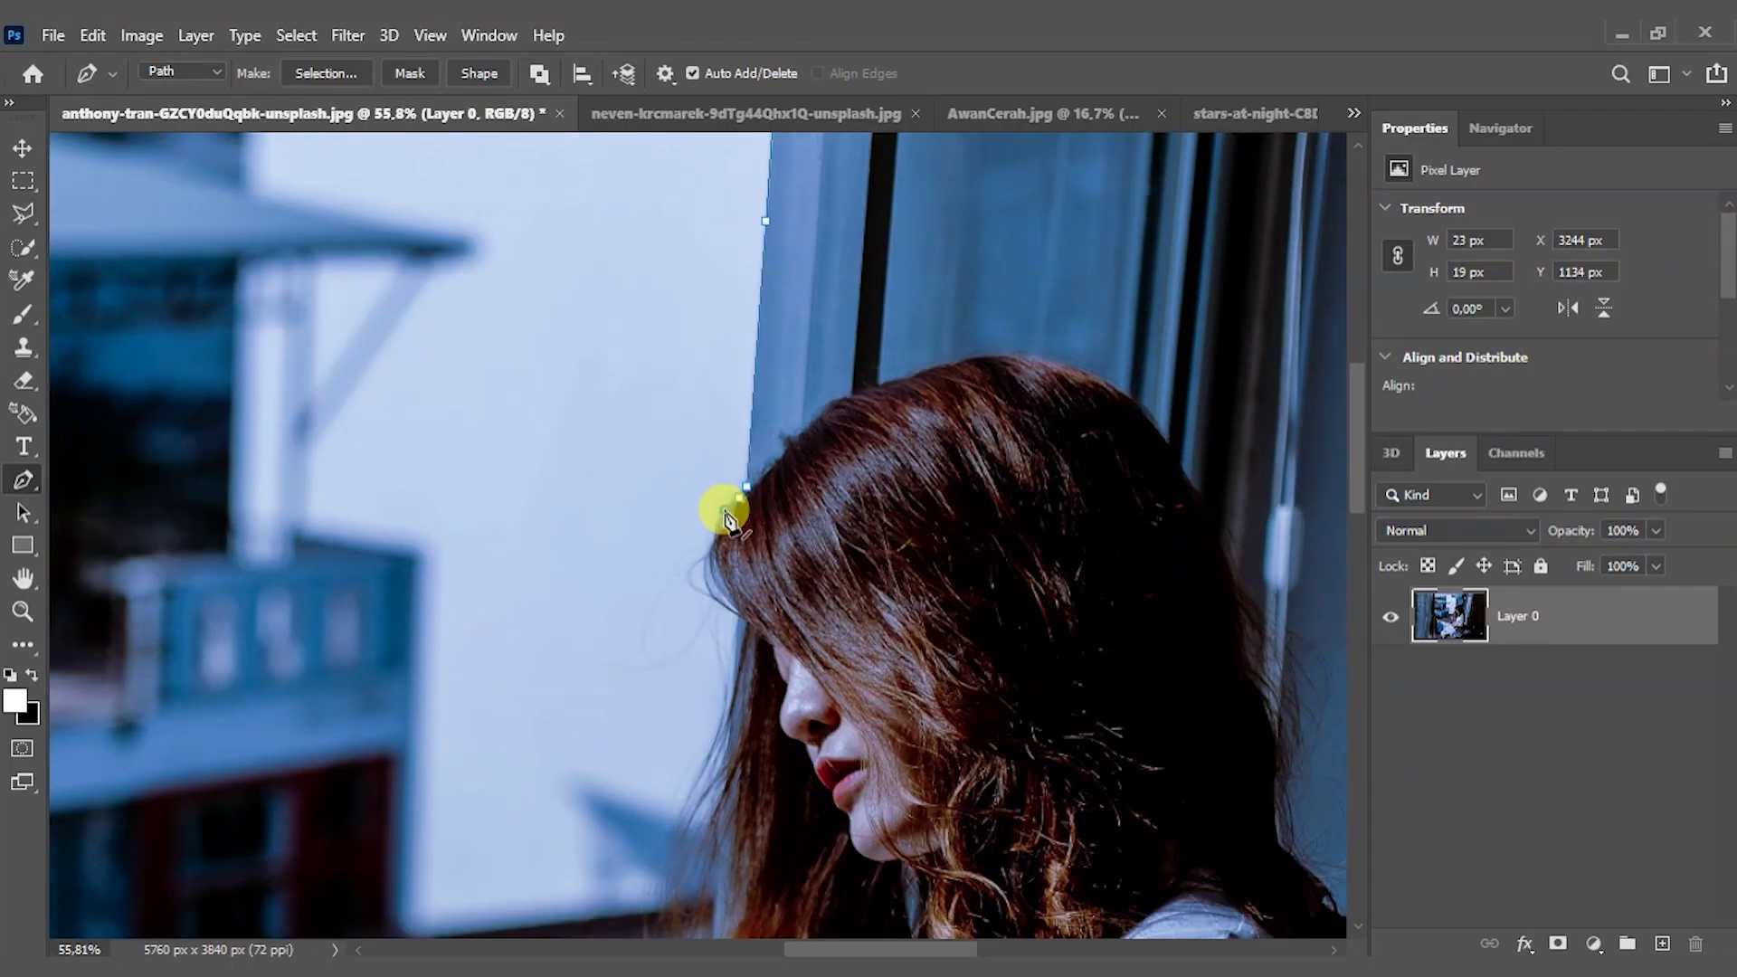
left_click(704, 585)
left_click(714, 604)
left_click(737, 616)
left_click(735, 650)
scroll(729, 651, "down", 4)
left_click(758, 389)
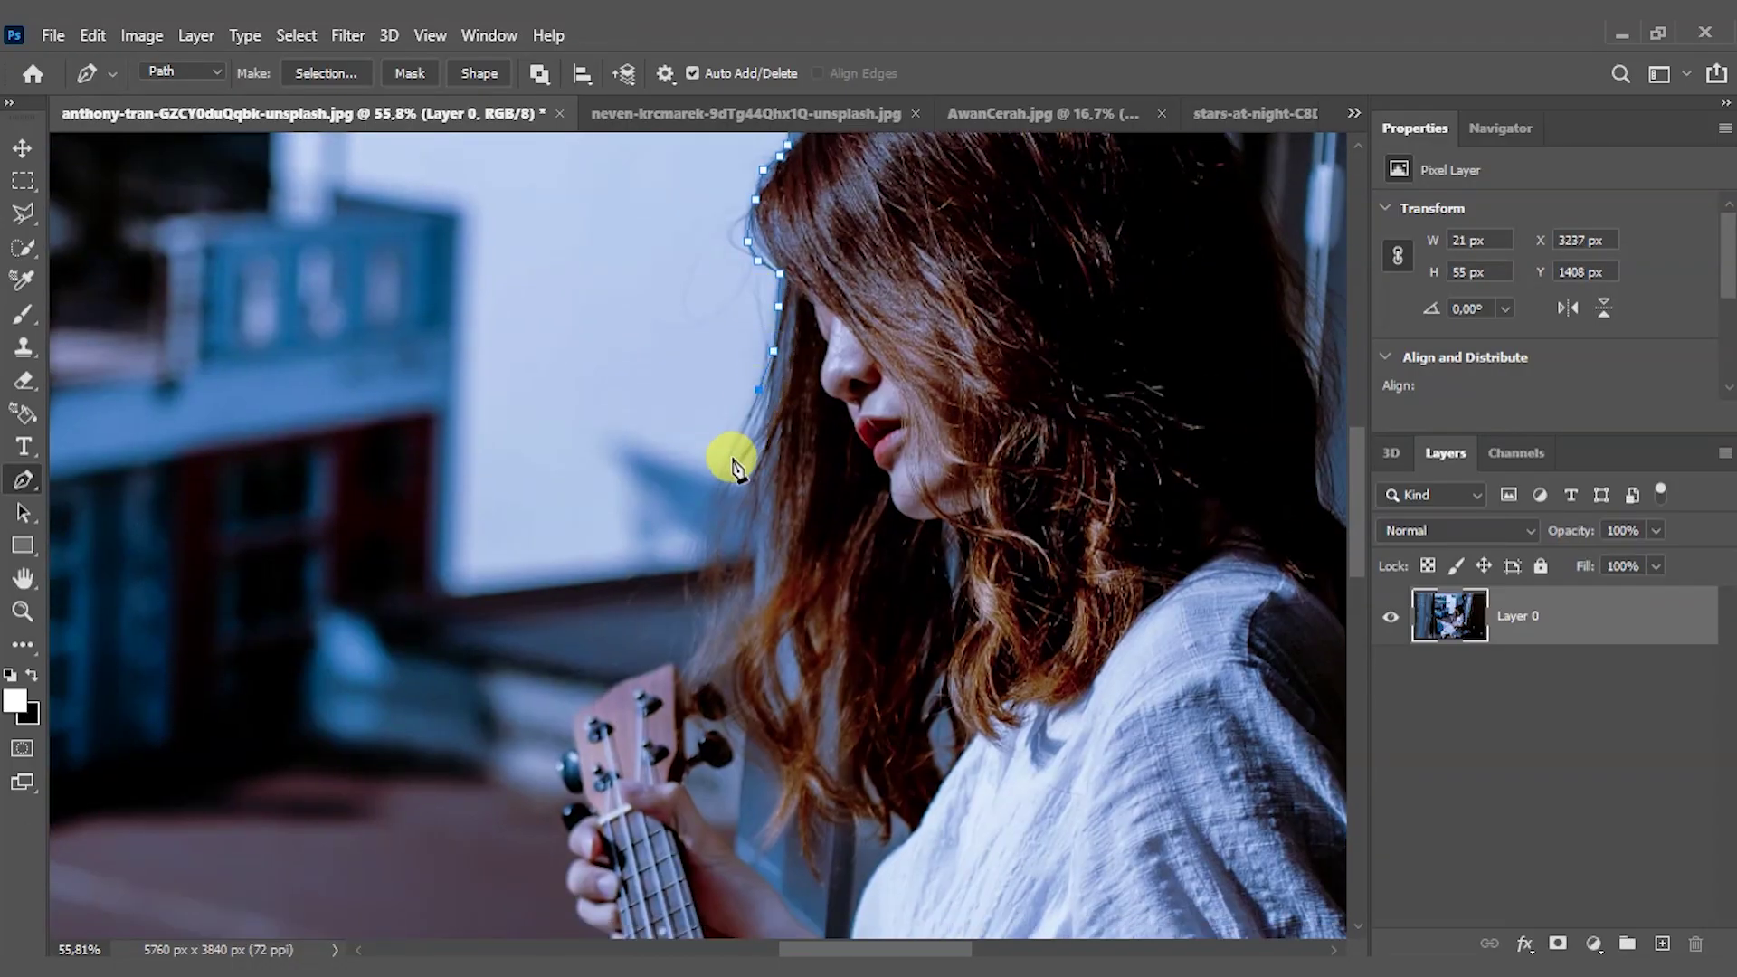
left_click(702, 572)
left_click(713, 621)
left_click(698, 654)
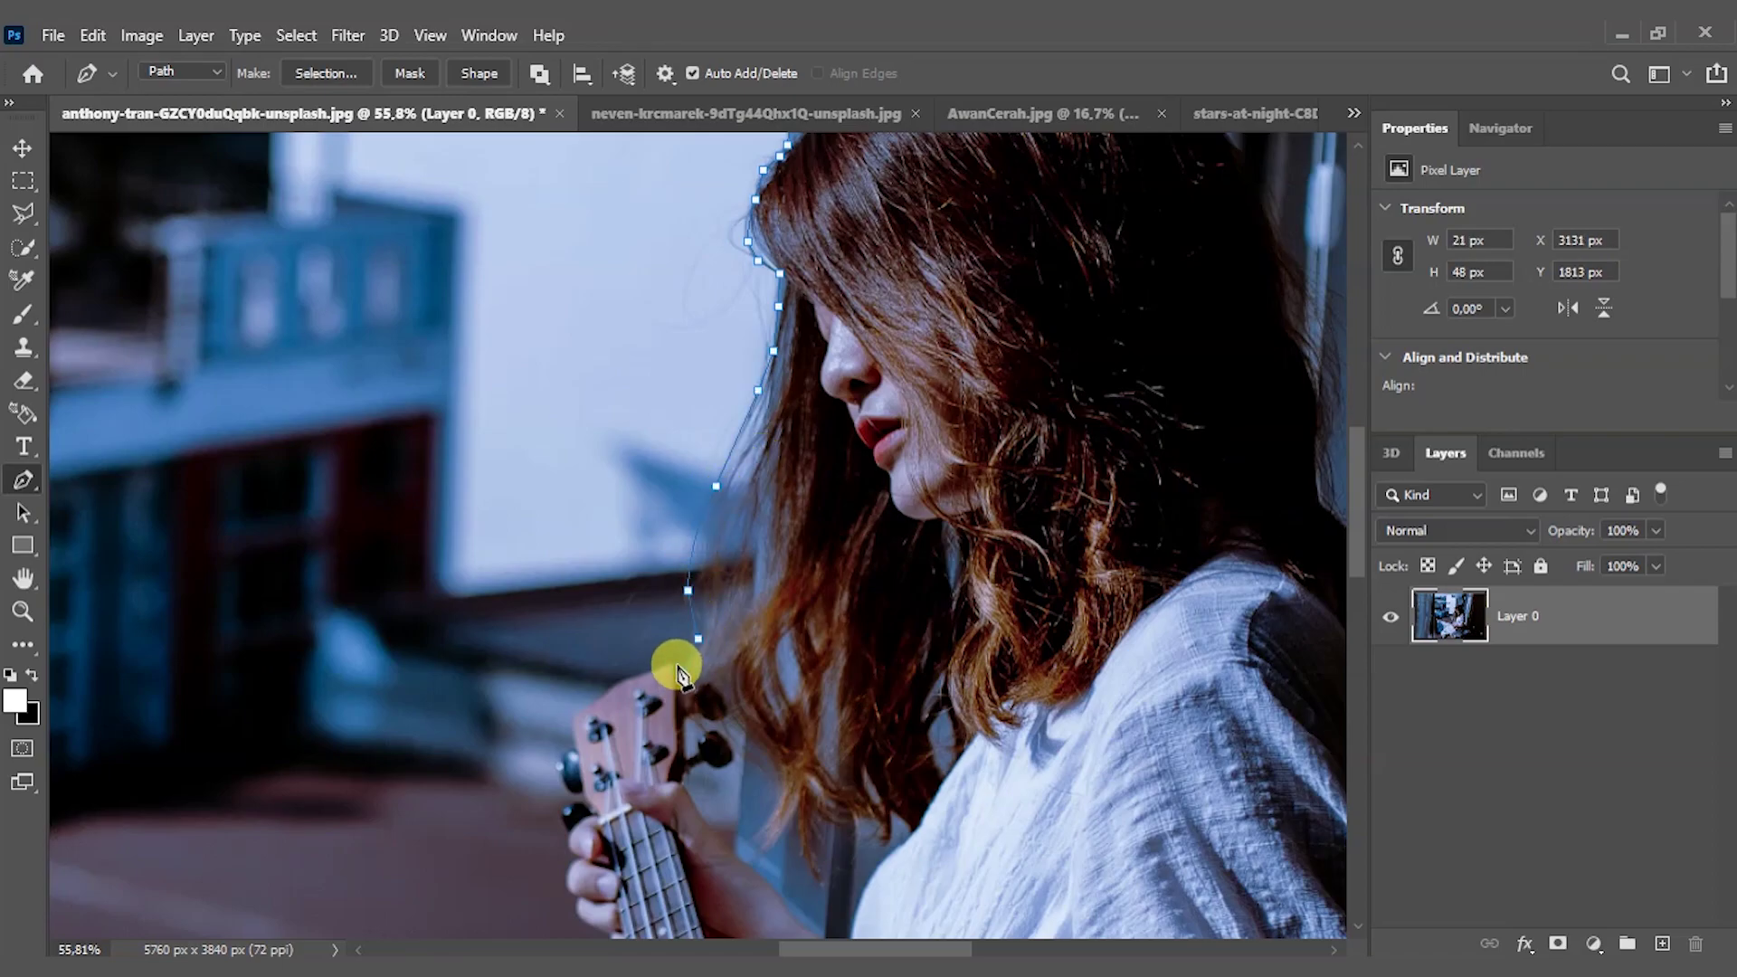
- Curve the path around the ukulele head, tuning pegs and fingers
key("z")
left_click_drag(675, 660, 773, 693)
scroll(774, 692, "down", 5)
key("p")
left_click(761, 345)
left_click(629, 380)
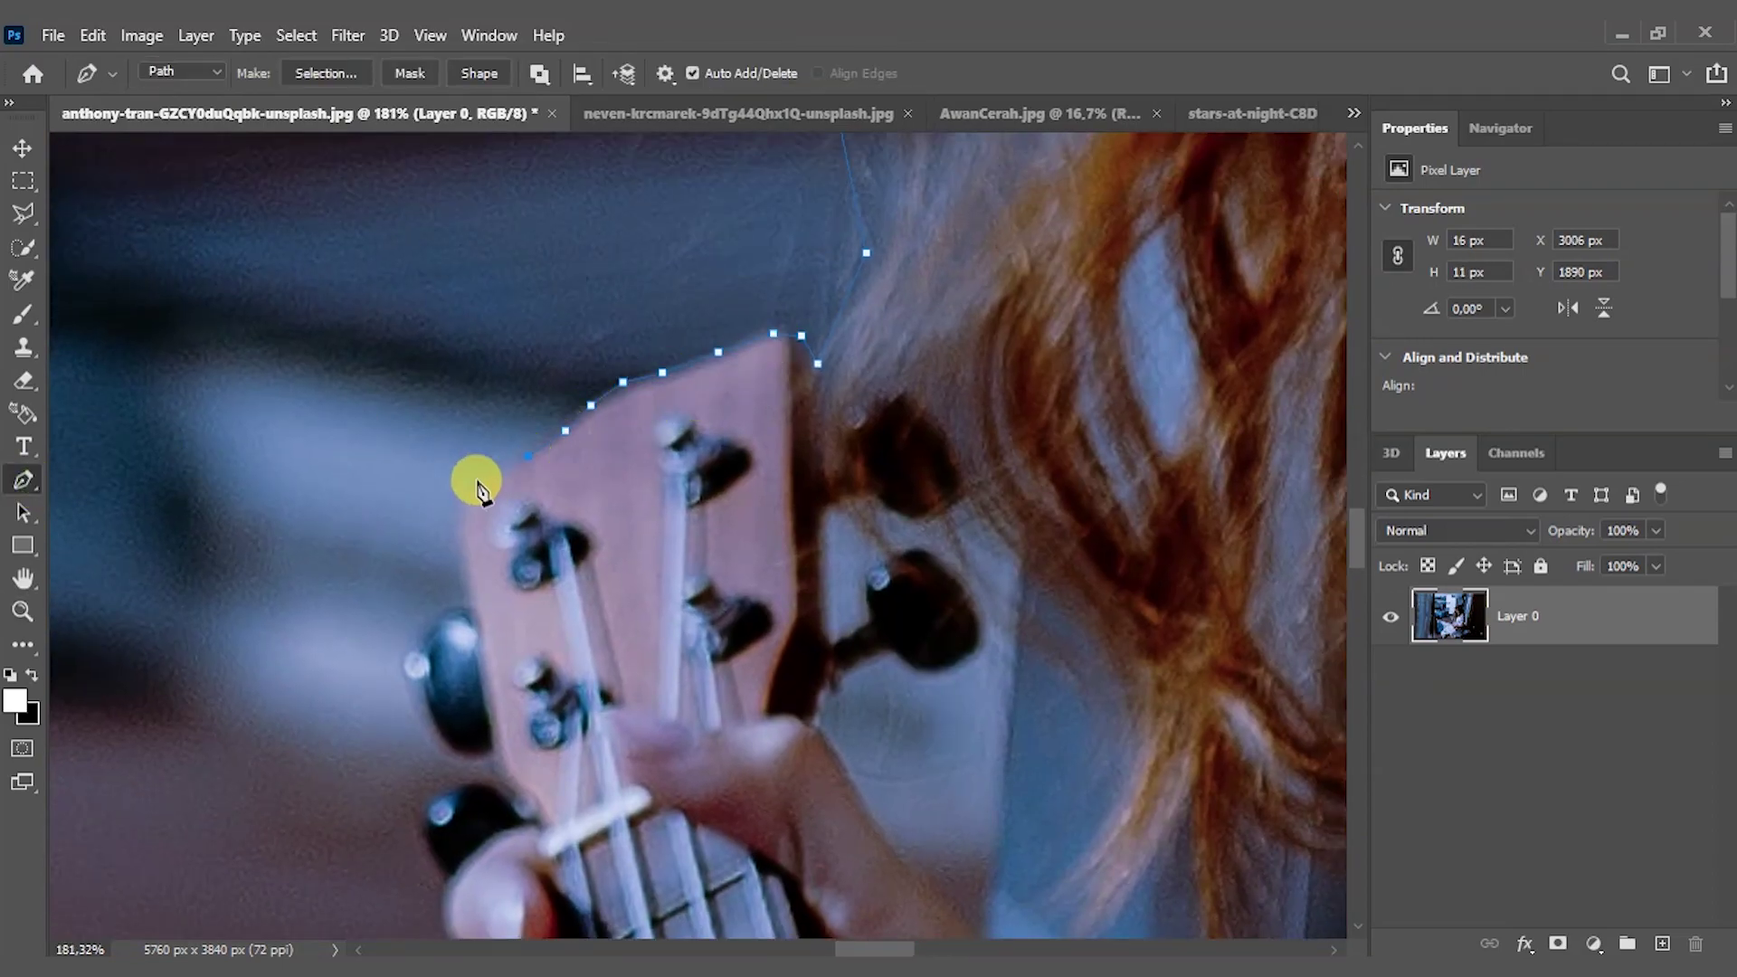
left_click_drag(473, 480, 697, 336)
left_click(698, 340)
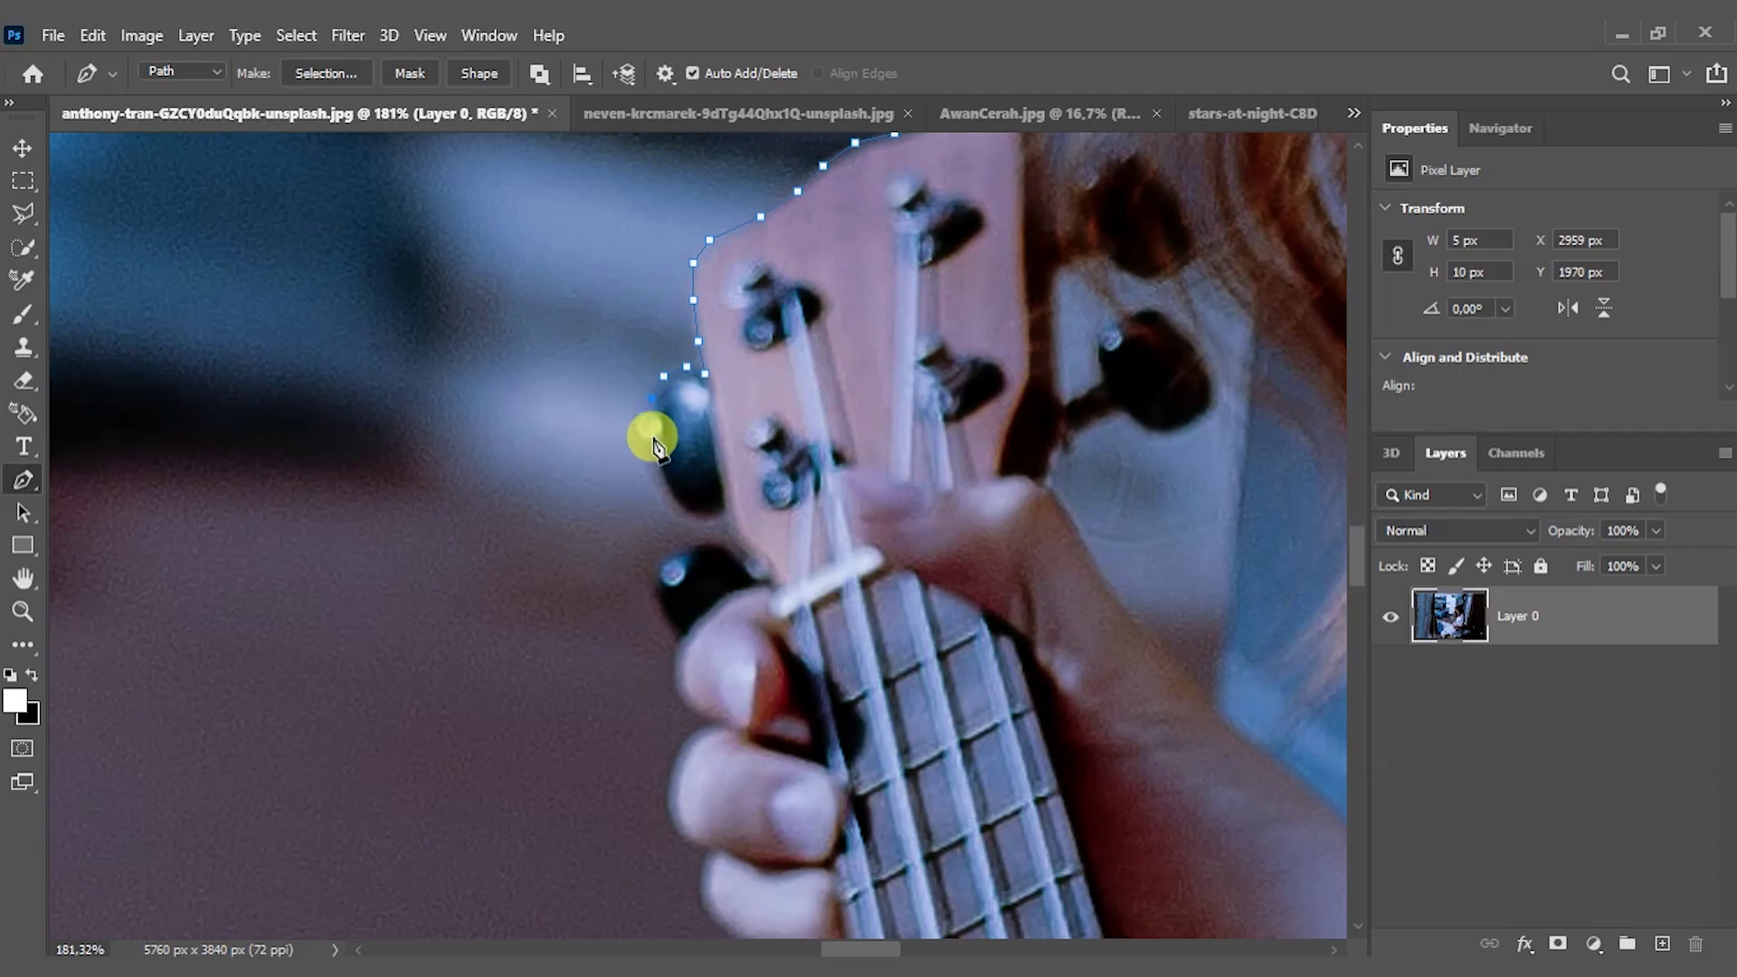
mouse_move(649, 437)
left_mouse_down()
mouse_move(656, 481)
mouse_move(756, 562)
mouse_move(659, 573)
mouse_move(678, 638)
left_mouse_up()
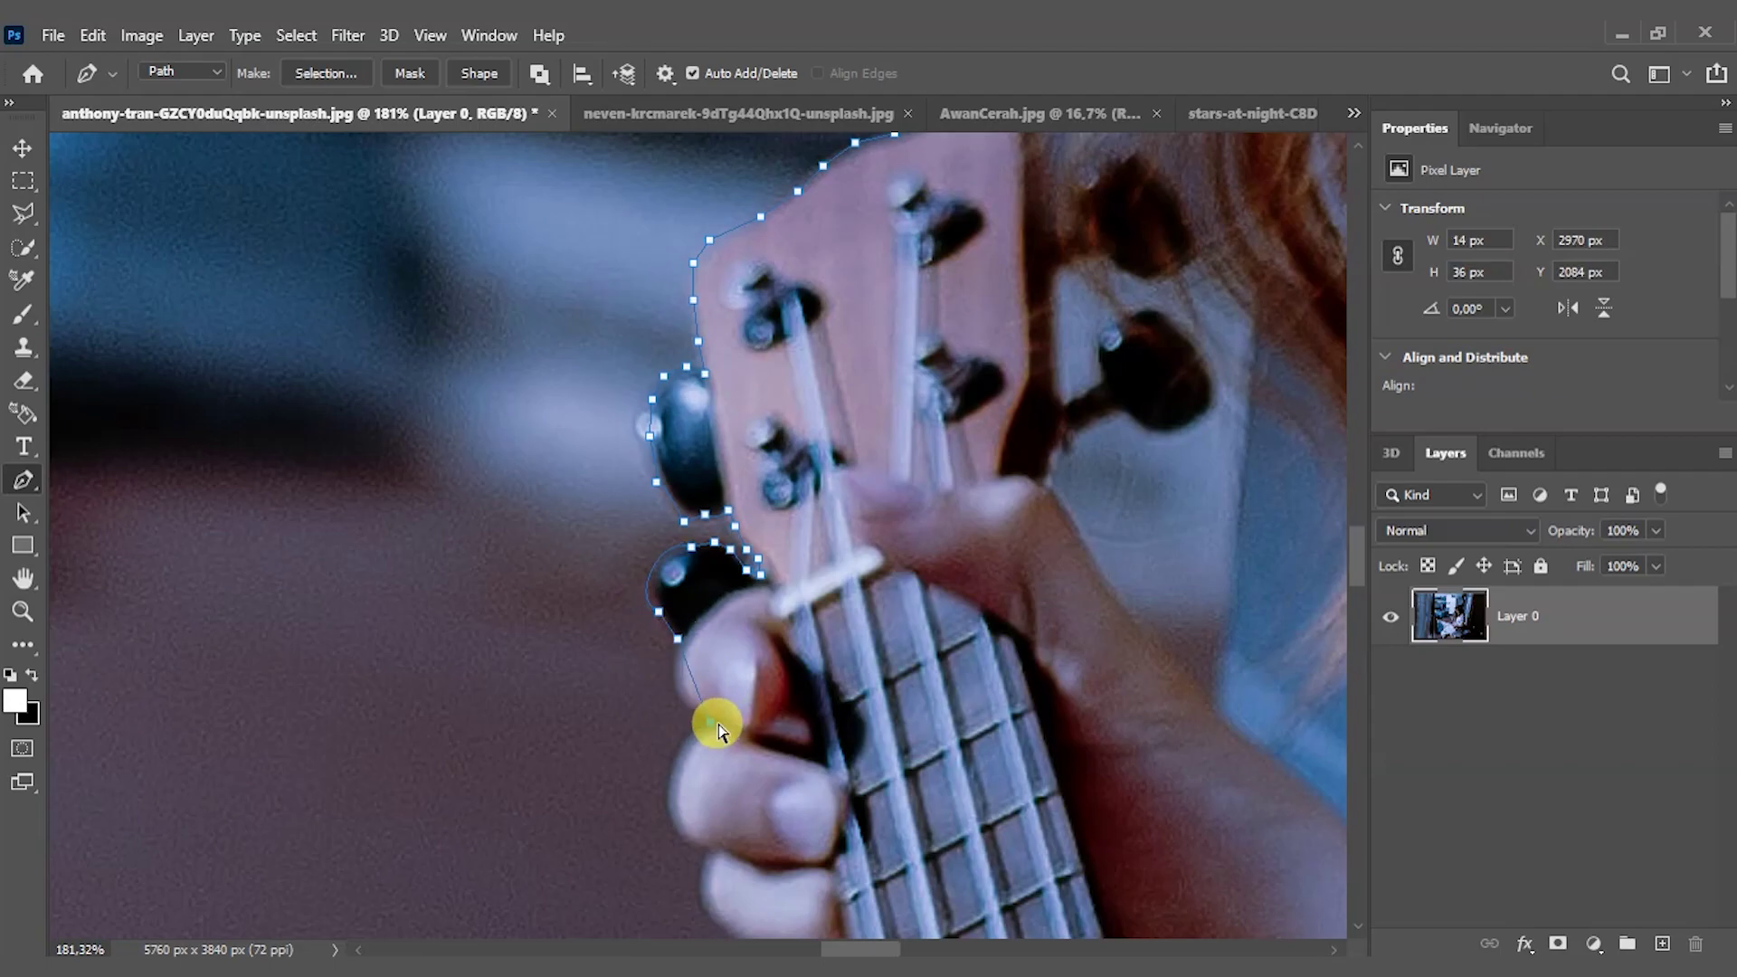
left_click(715, 722)
left_click_drag(679, 751, 652, 795)
left_click(711, 850)
- Trace the path along the fingertips, ukulele body and hand edge
scroll(721, 458, "down", 4)
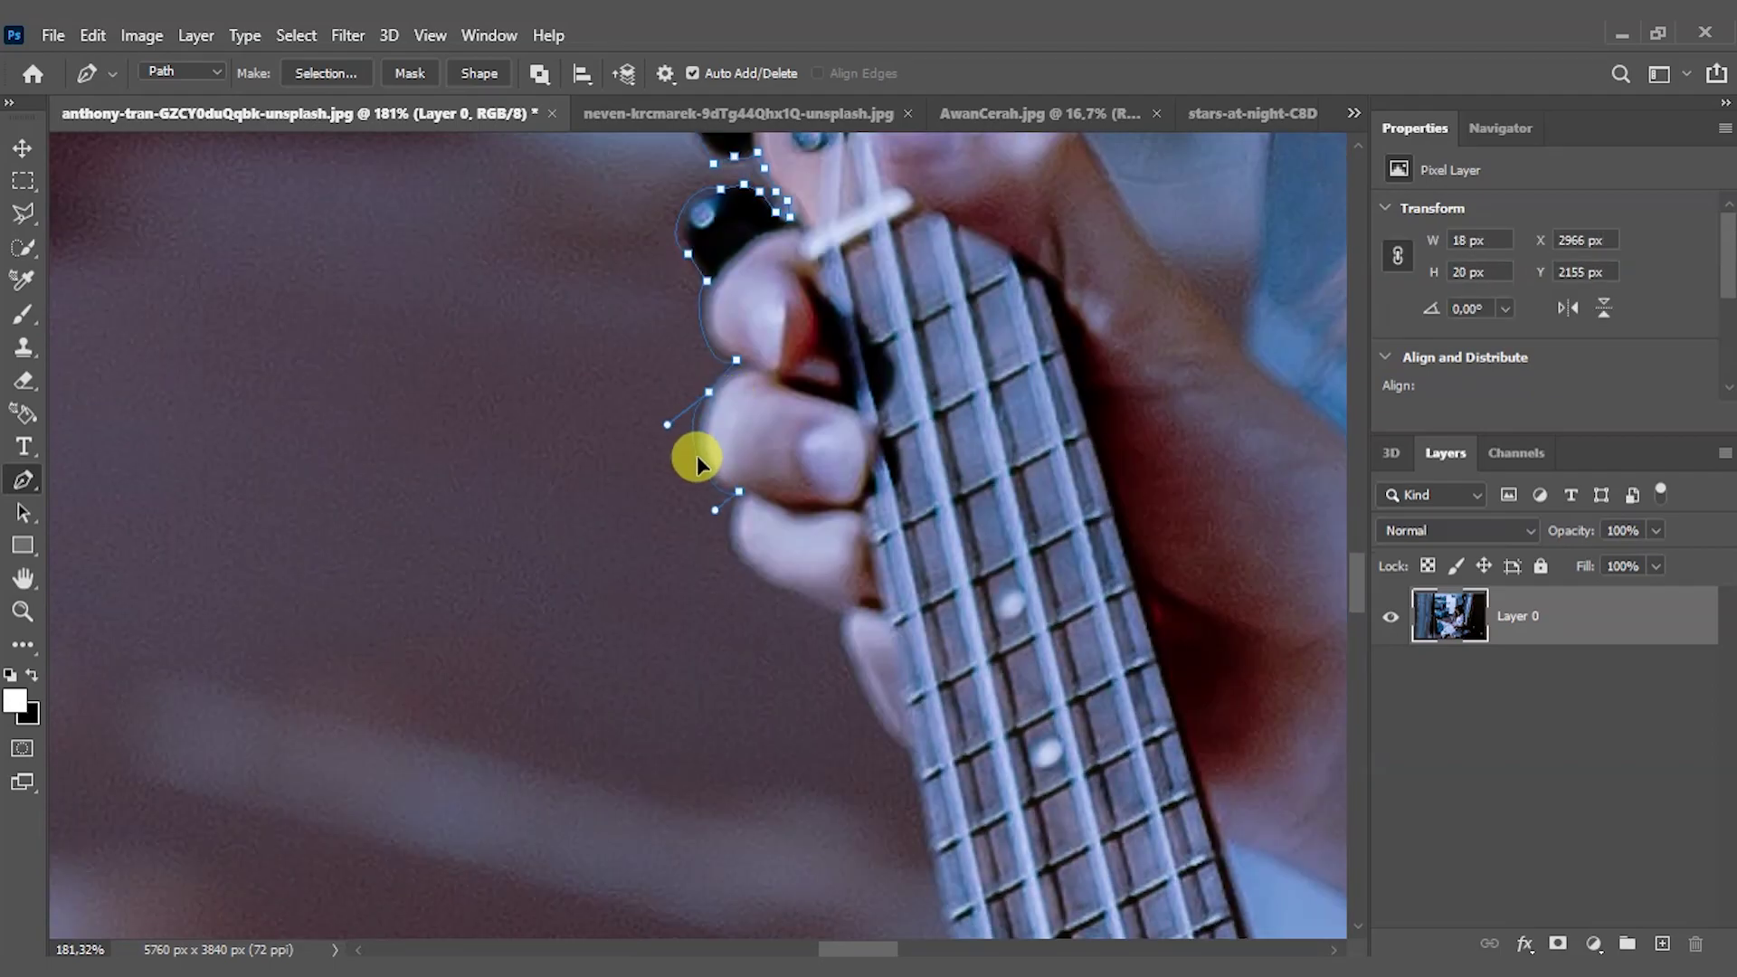
left_click(816, 603)
left_click(832, 634)
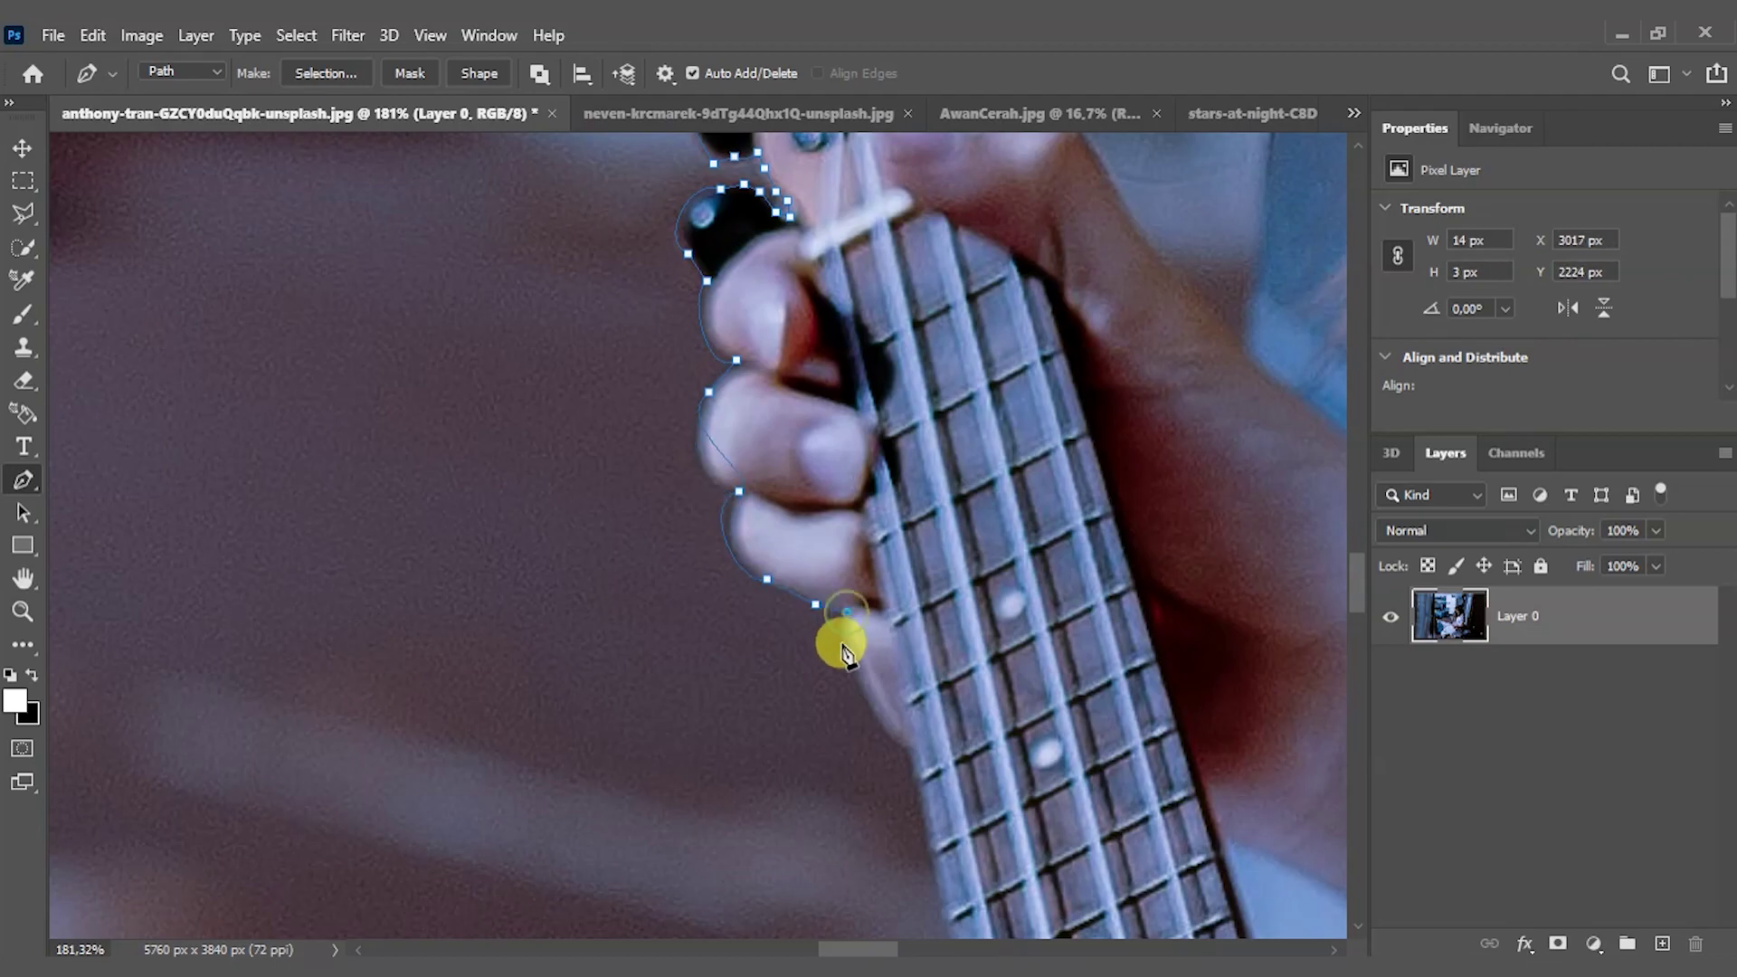
left_click(889, 738)
left_click_drag(926, 787, 806, 416)
left_click(881, 816)
left_click(849, 840)
left_click_drag(884, 802, 845, 349)
left_click(834, 346)
left_click(772, 431)
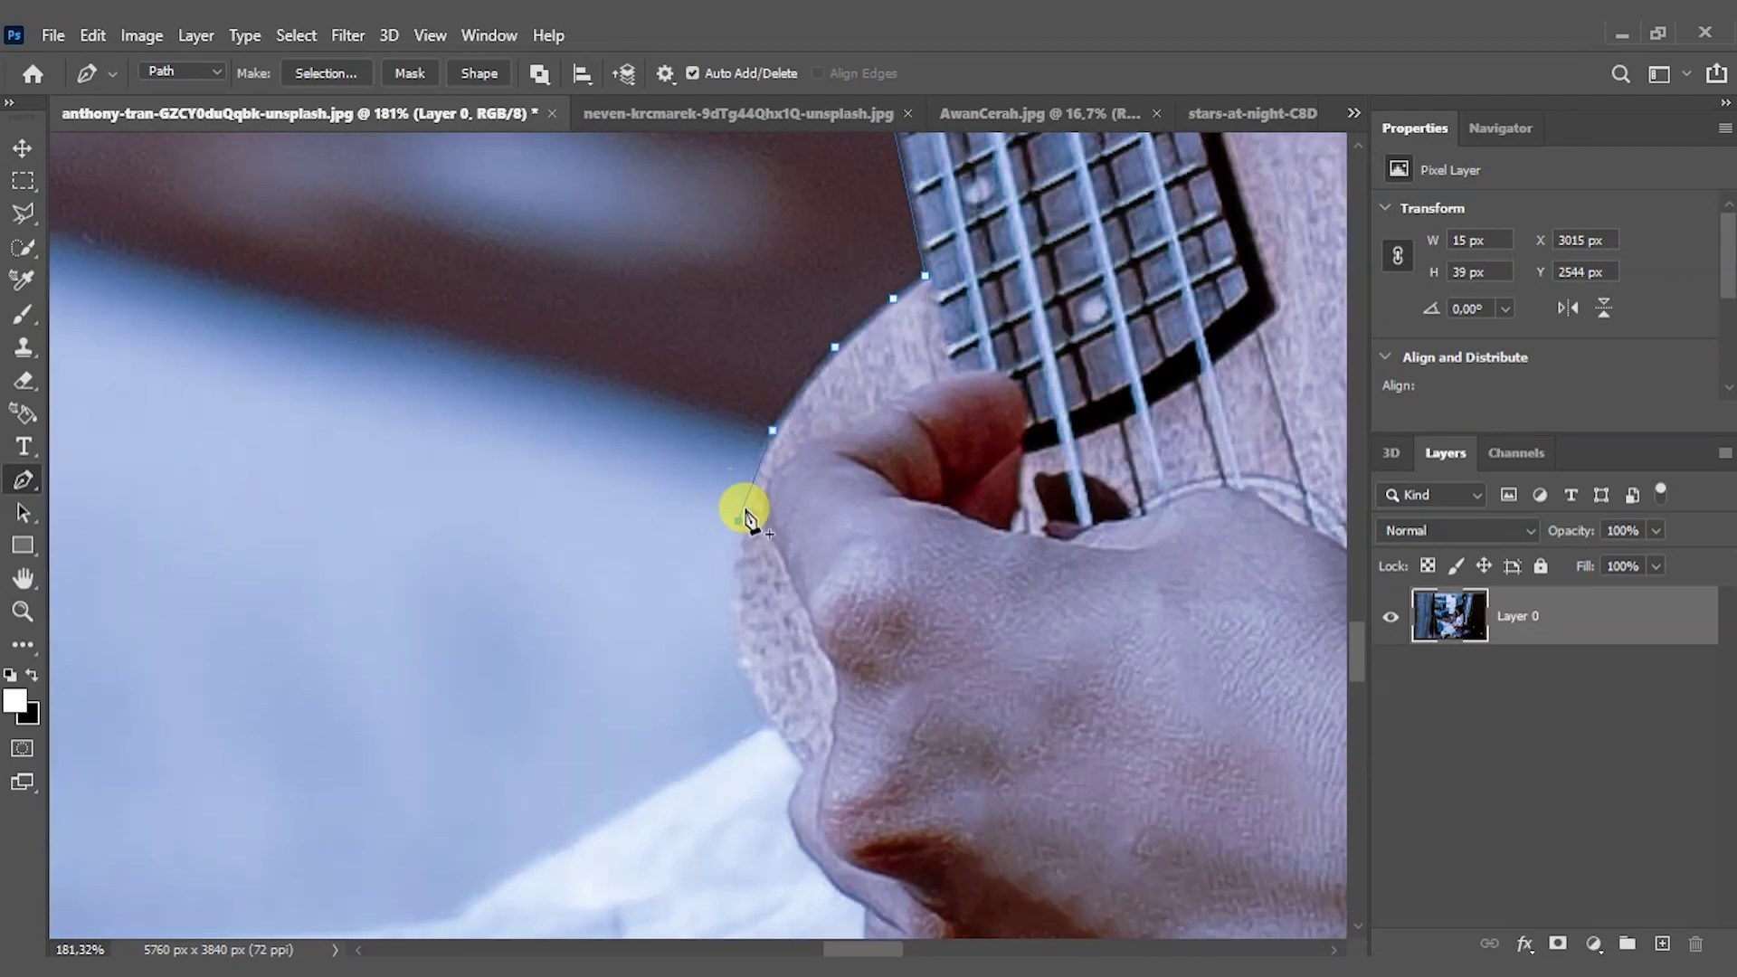
left_click(727, 610)
left_click(736, 667)
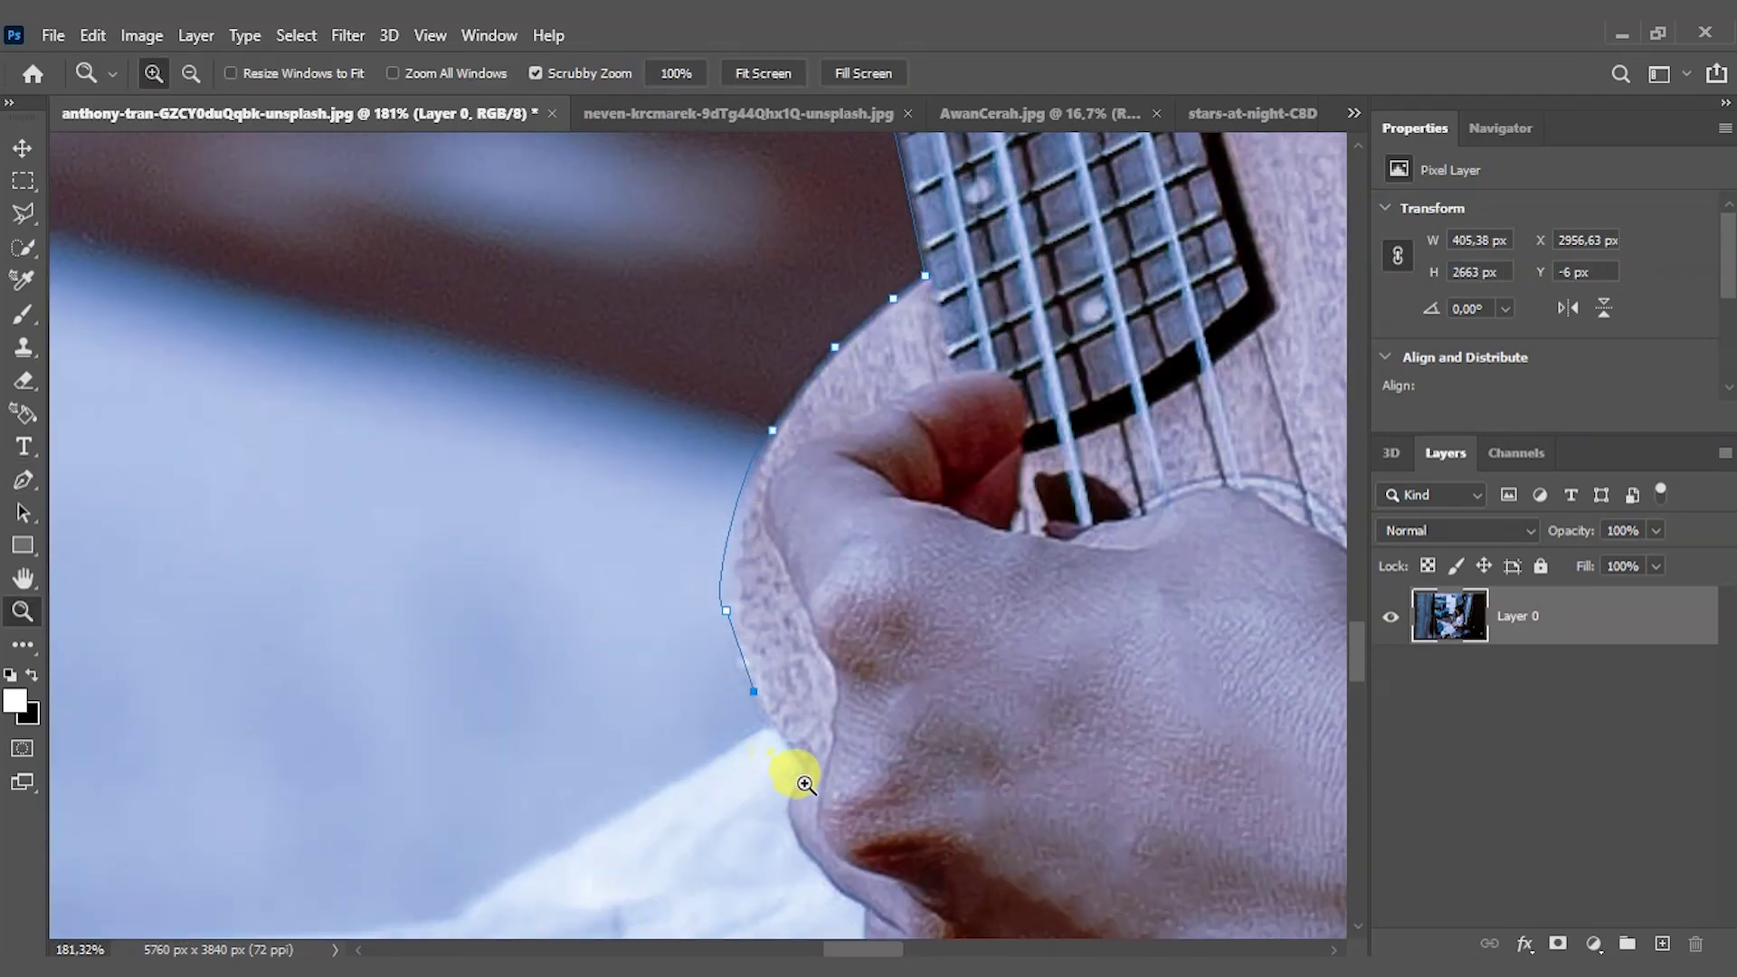
- Extend the path with curved points along the dress edge below the hand
left_click_drag(795, 776, 1171, 328)
left_click(612, 489)
left_click_drag(671, 499, 814, 437)
left_click(649, 463)
left_click(470, 579)
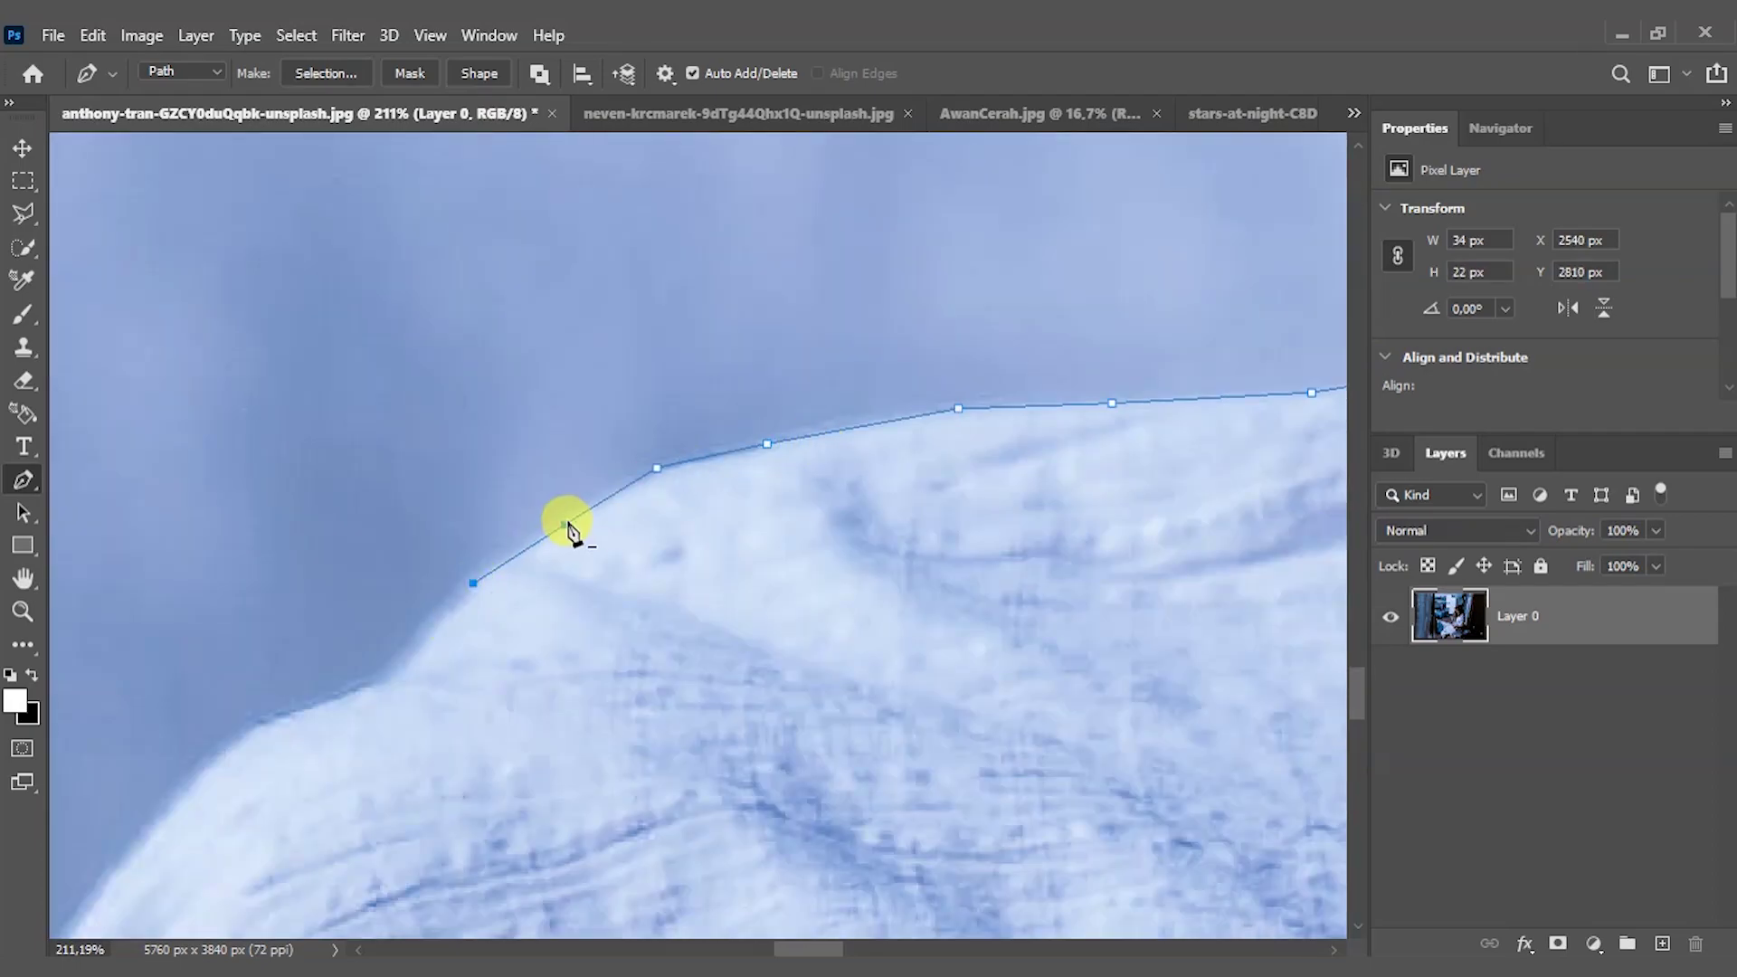
mouse_move(398, 664)
left_mouse_down()
mouse_move(690, 471)
mouse_move(846, 226)
left_mouse_up()
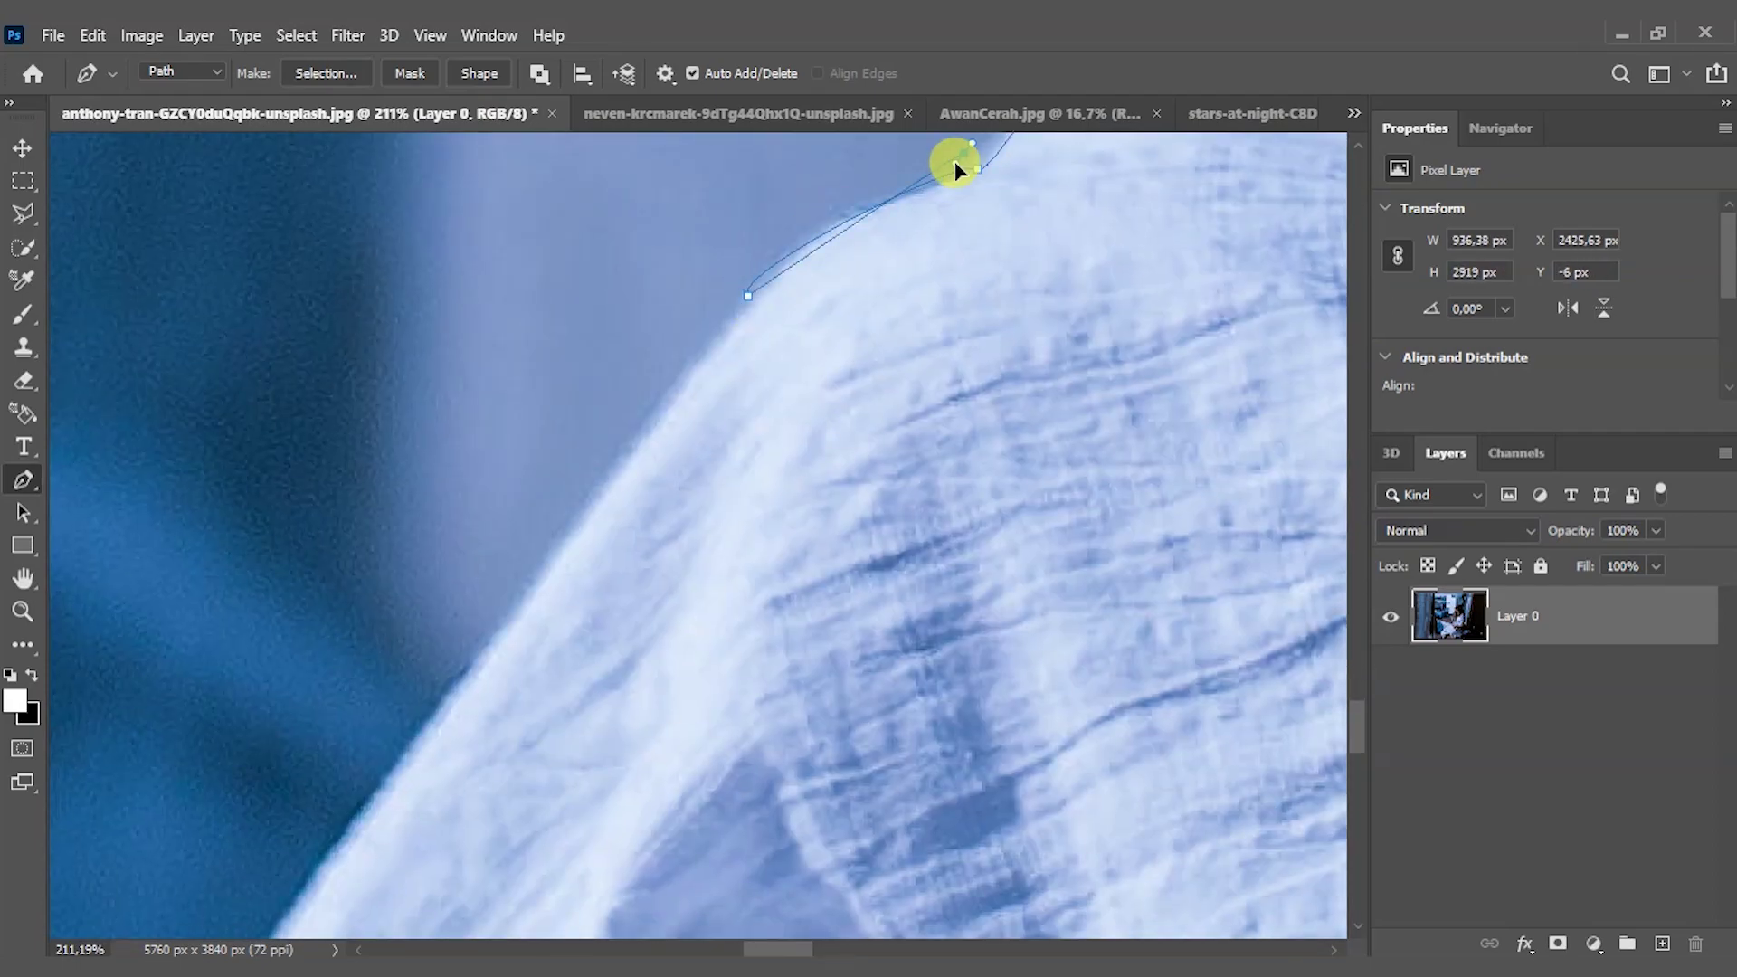
- Follow the lower dress edge with the path, then fit the whole photo on screen
scroll(753, 298, "down", 1)
scroll(806, 348, "down", 2)
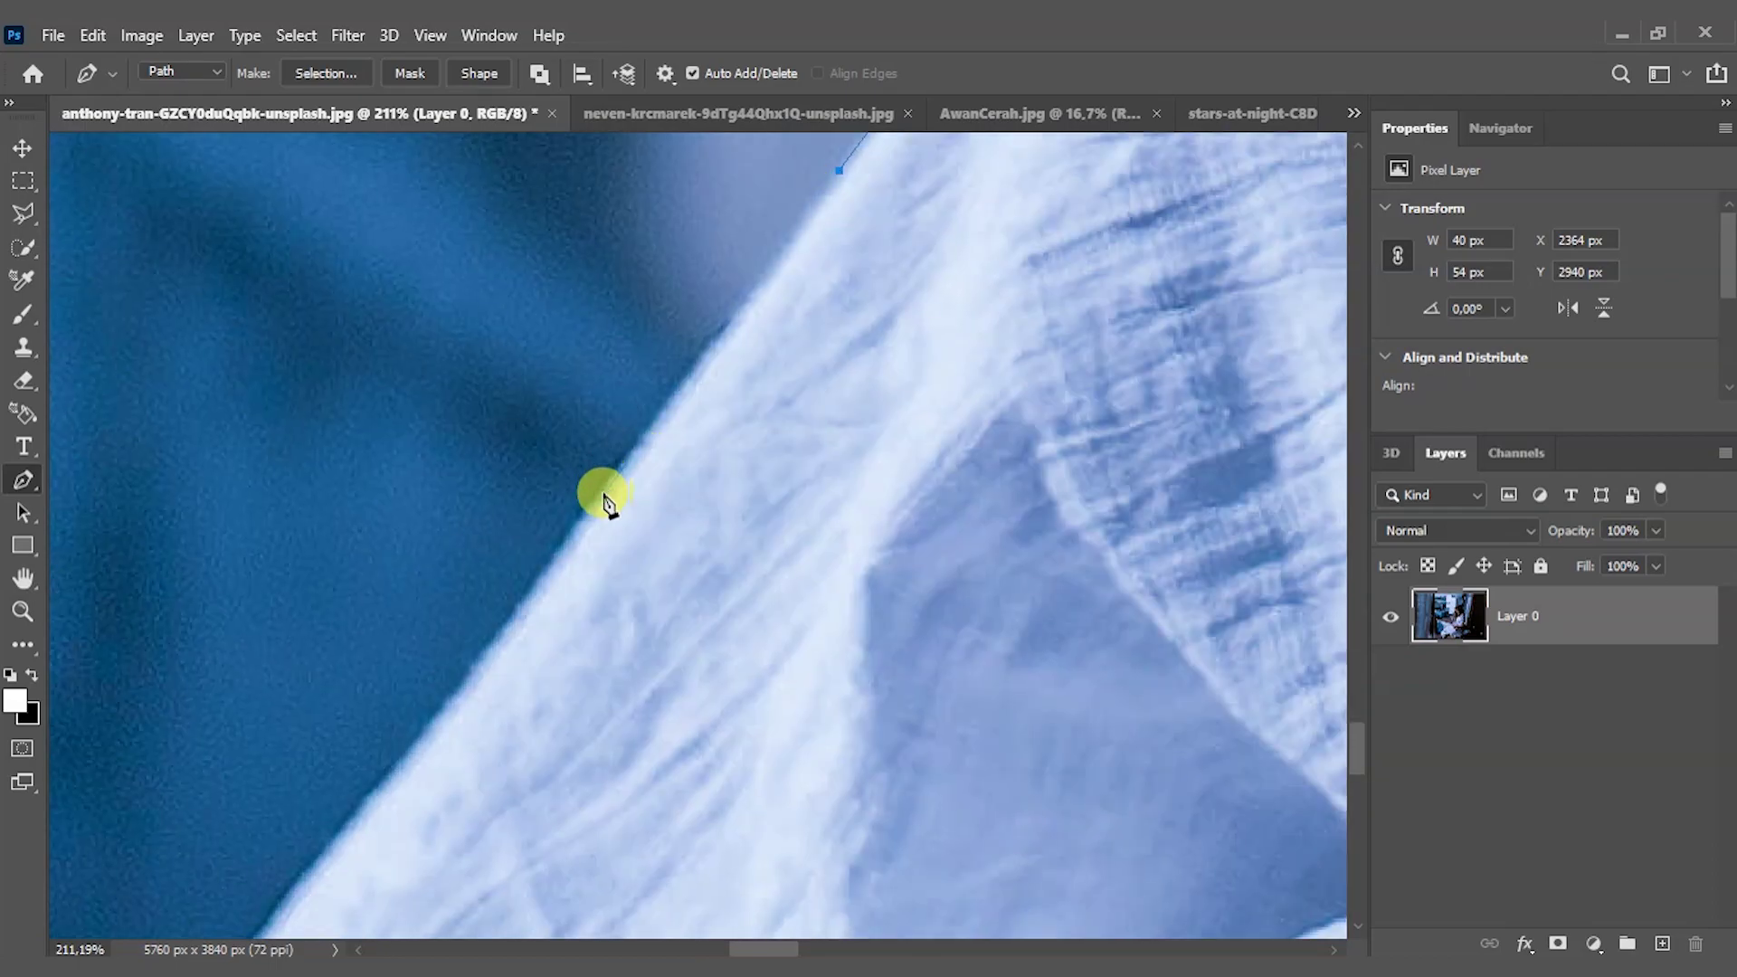
scroll(601, 496, "down", 3)
scroll(550, 543, "down", 1)
scroll(482, 685, "up", 3)
scroll(705, 609, "up", 5)
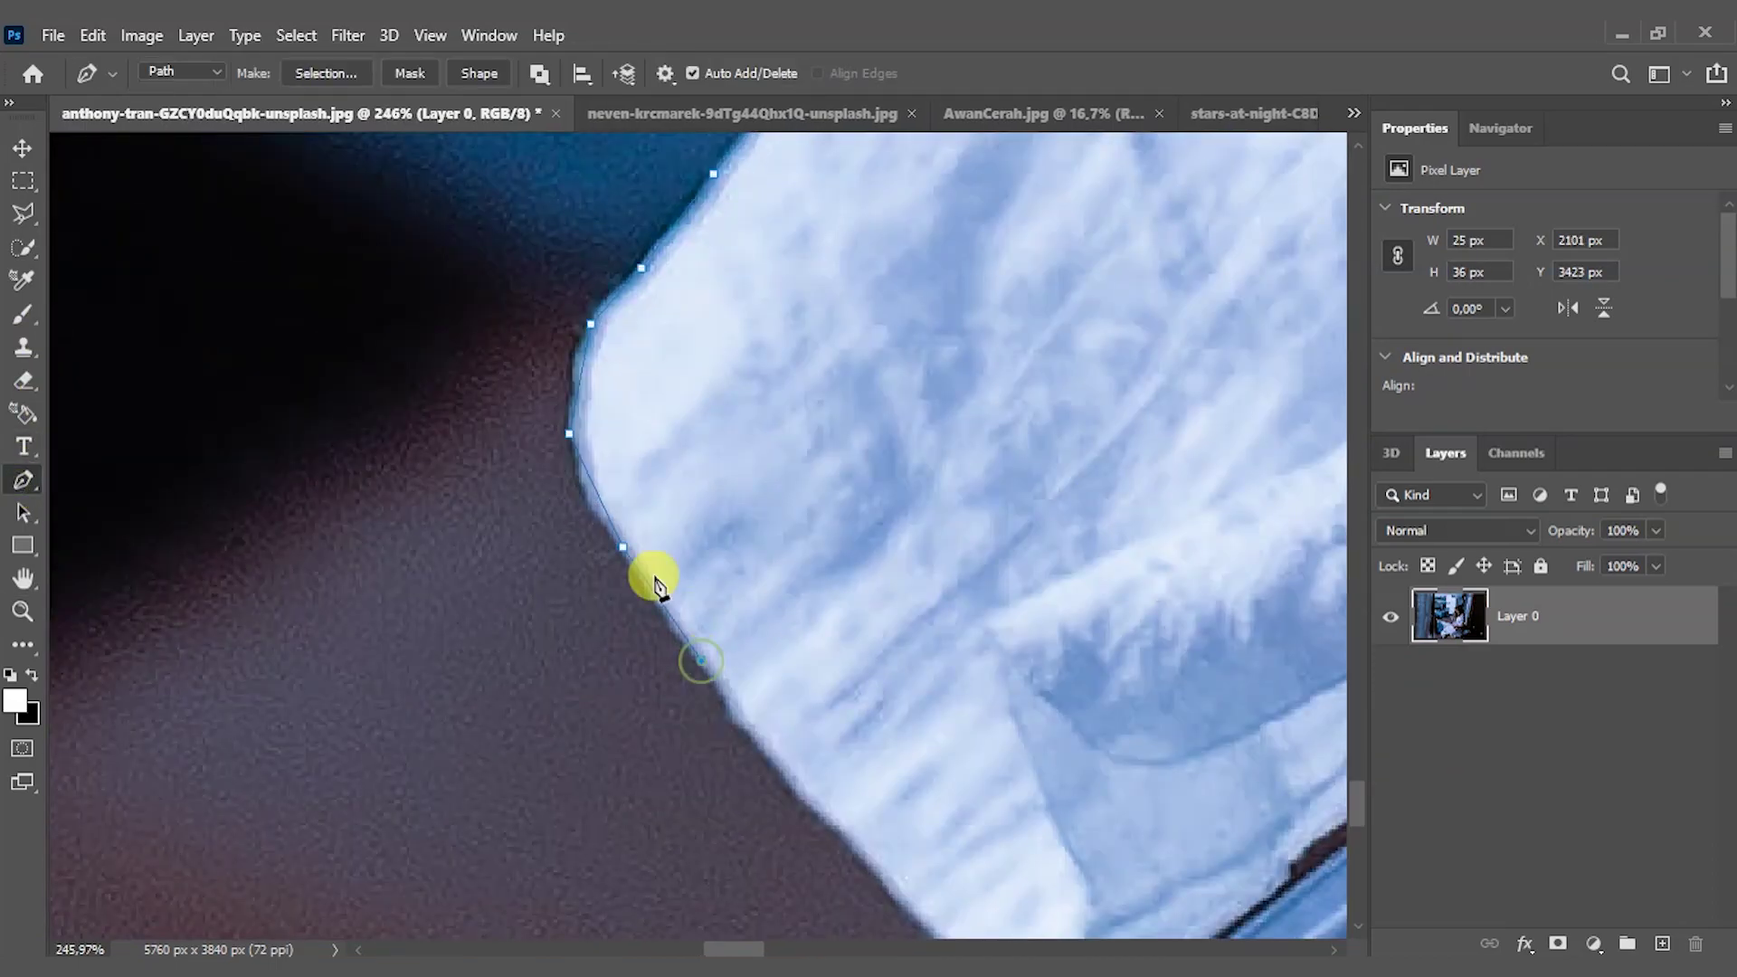
scroll(588, 488, "down", 3)
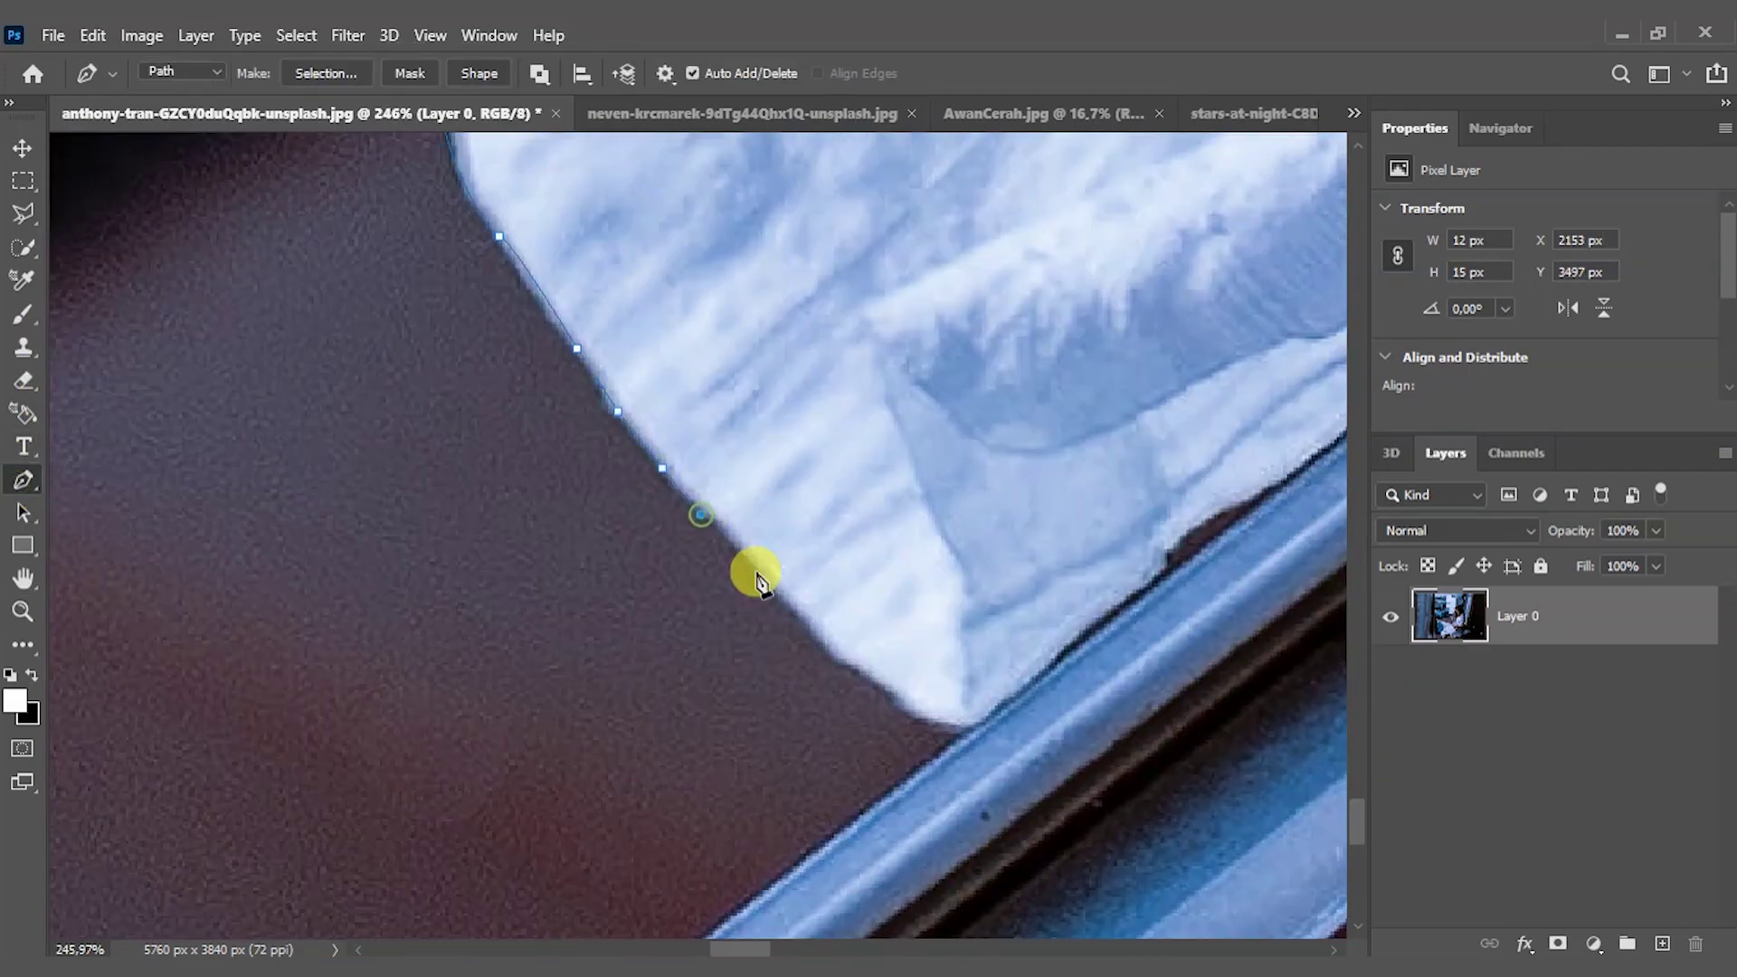
left_click(822, 669)
left_click(958, 725)
key("z")
left_click_drag(958, 725, 764, 581)
key("ctrl+0")
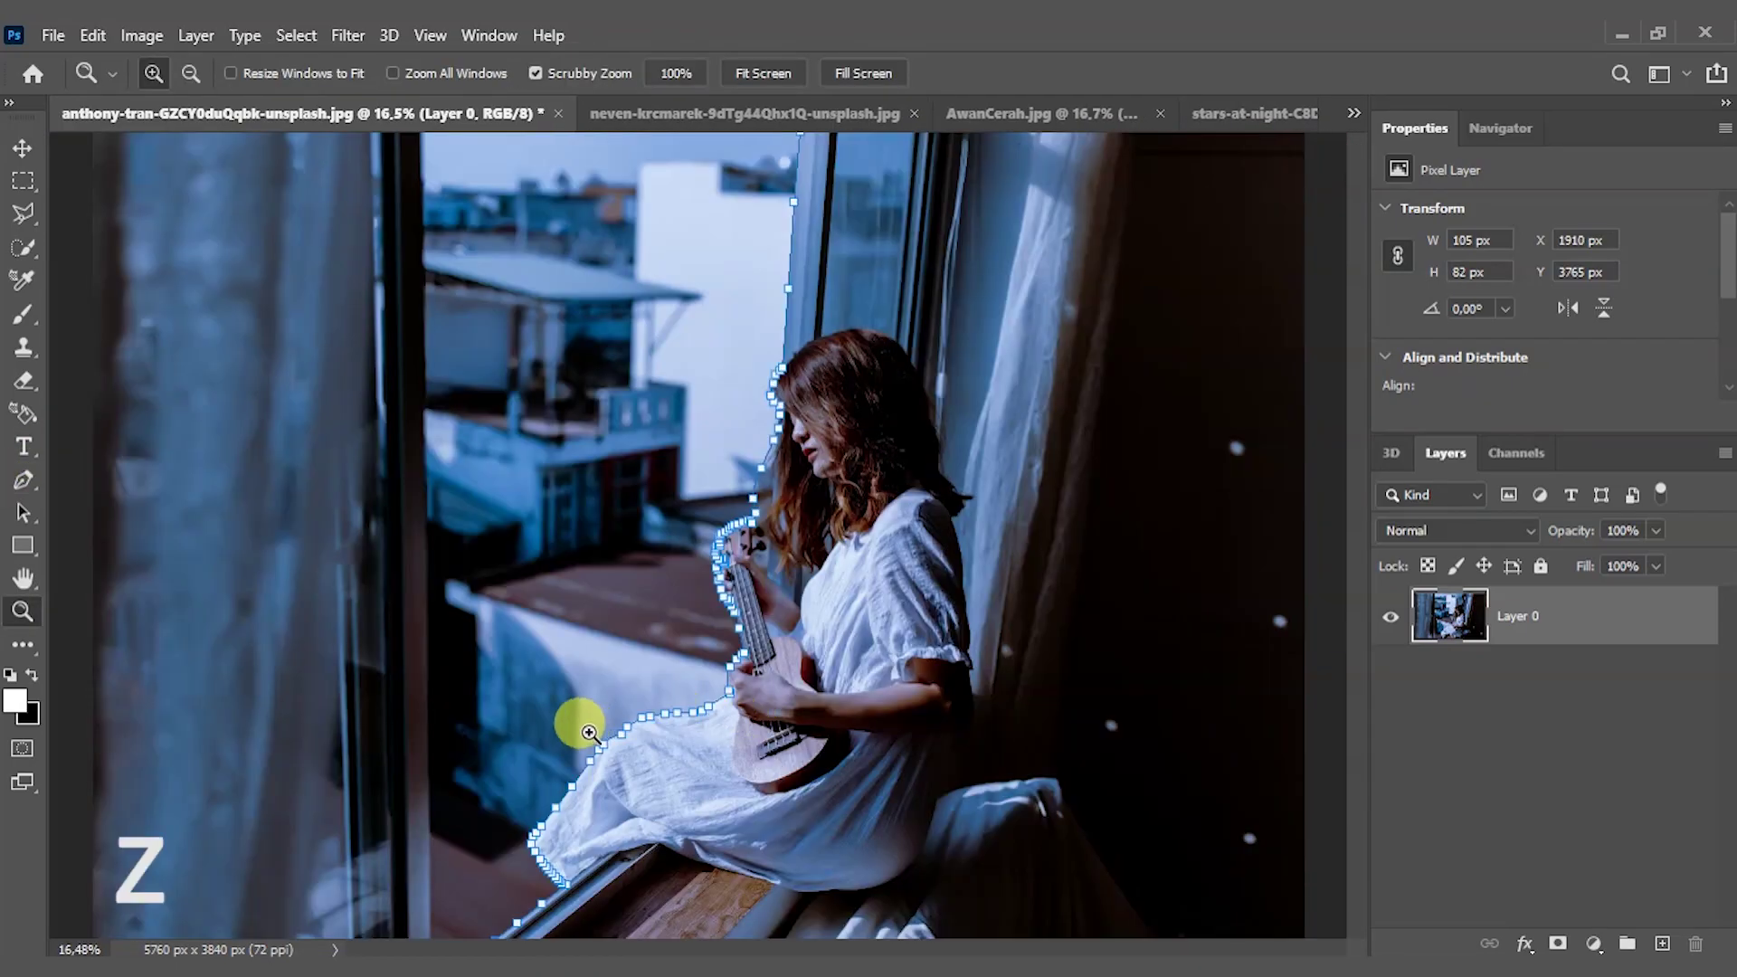
- Close the Pen path around the street view on the left
left_click_drag(589, 732, 516, 721)
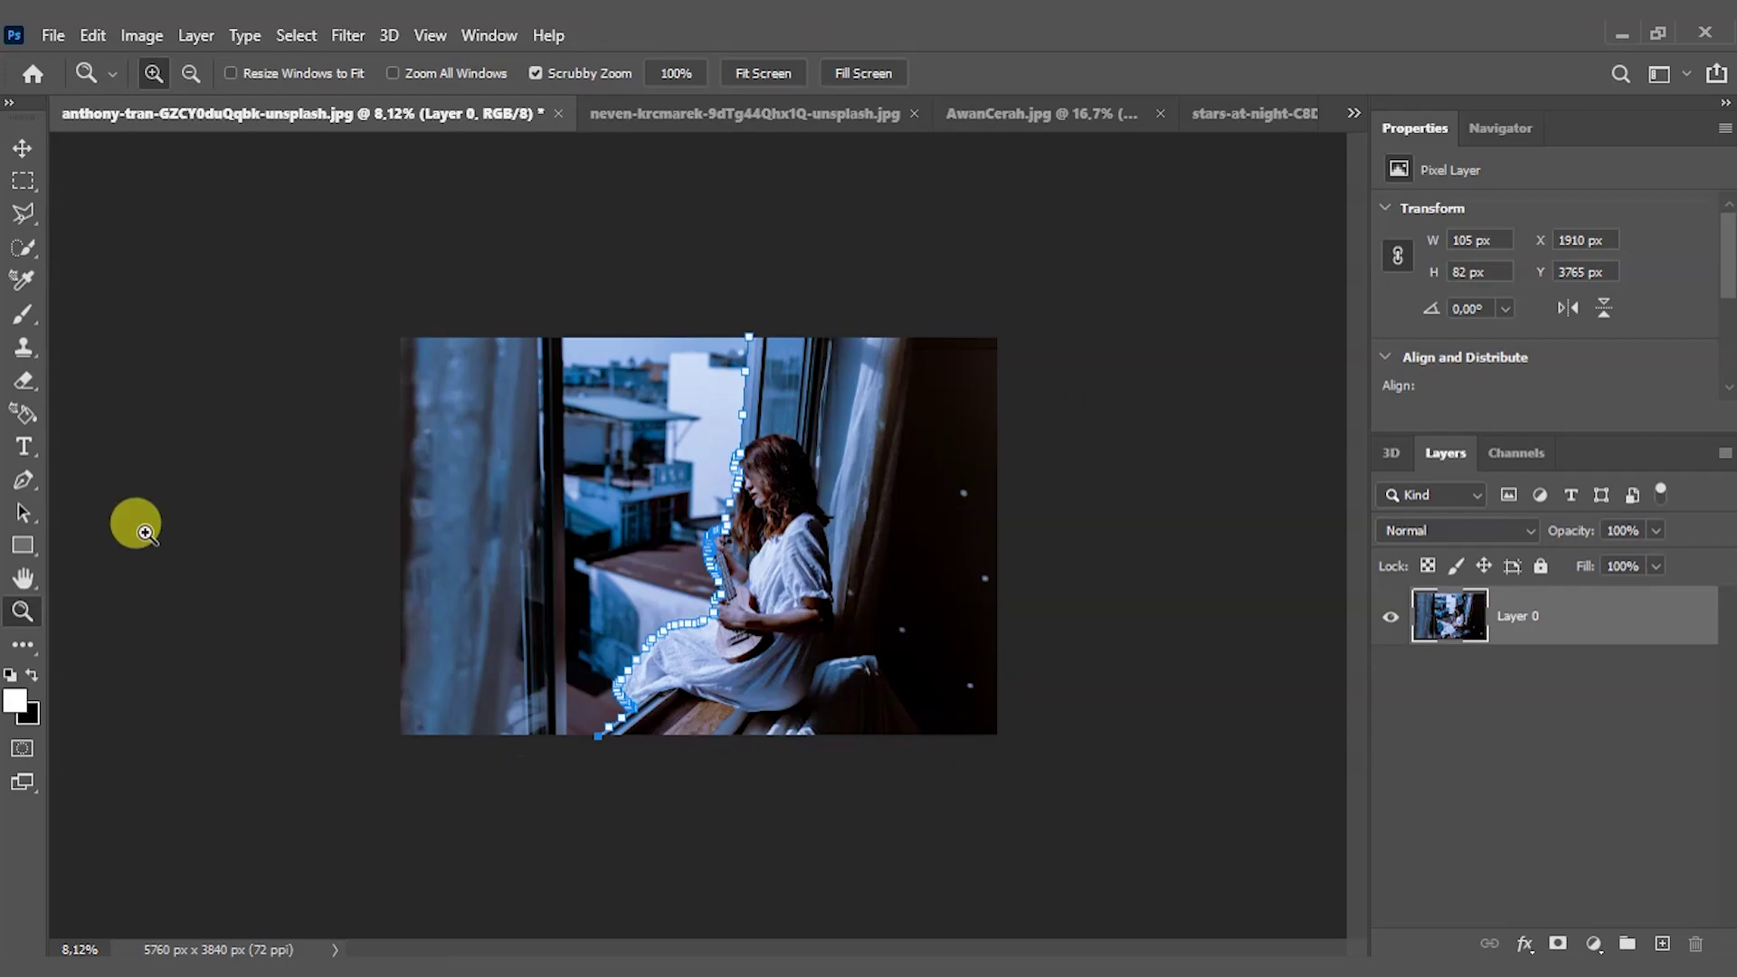
left_click(24, 479)
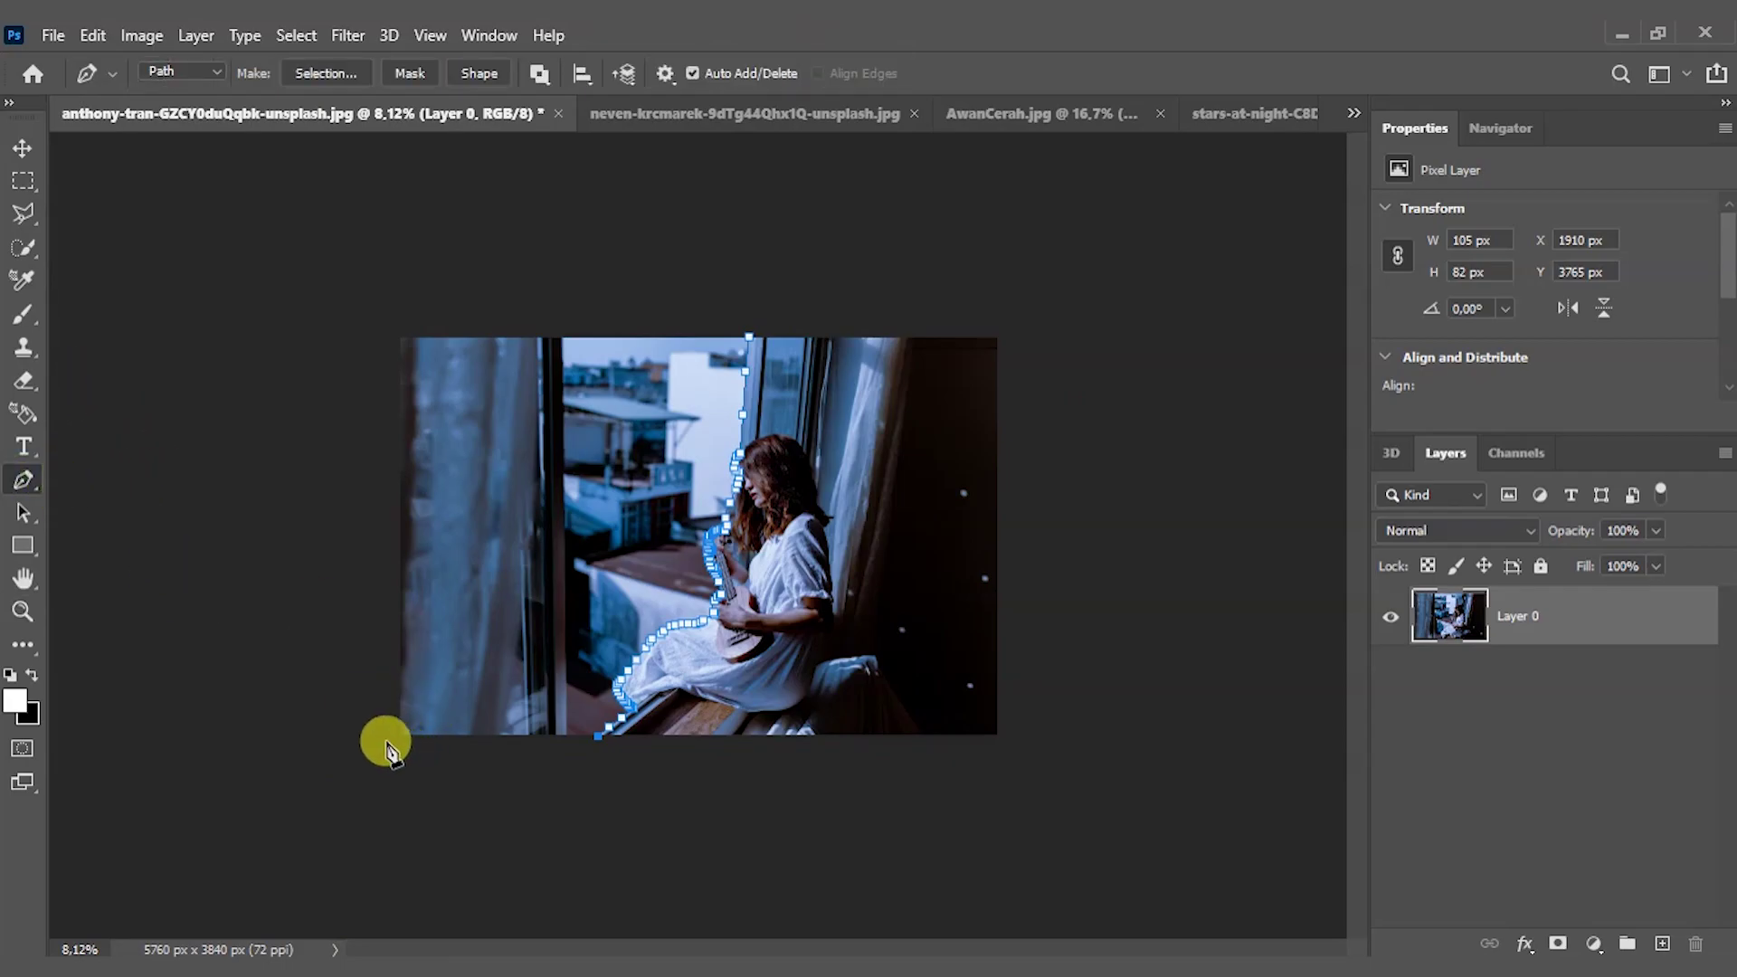
left_click(376, 310)
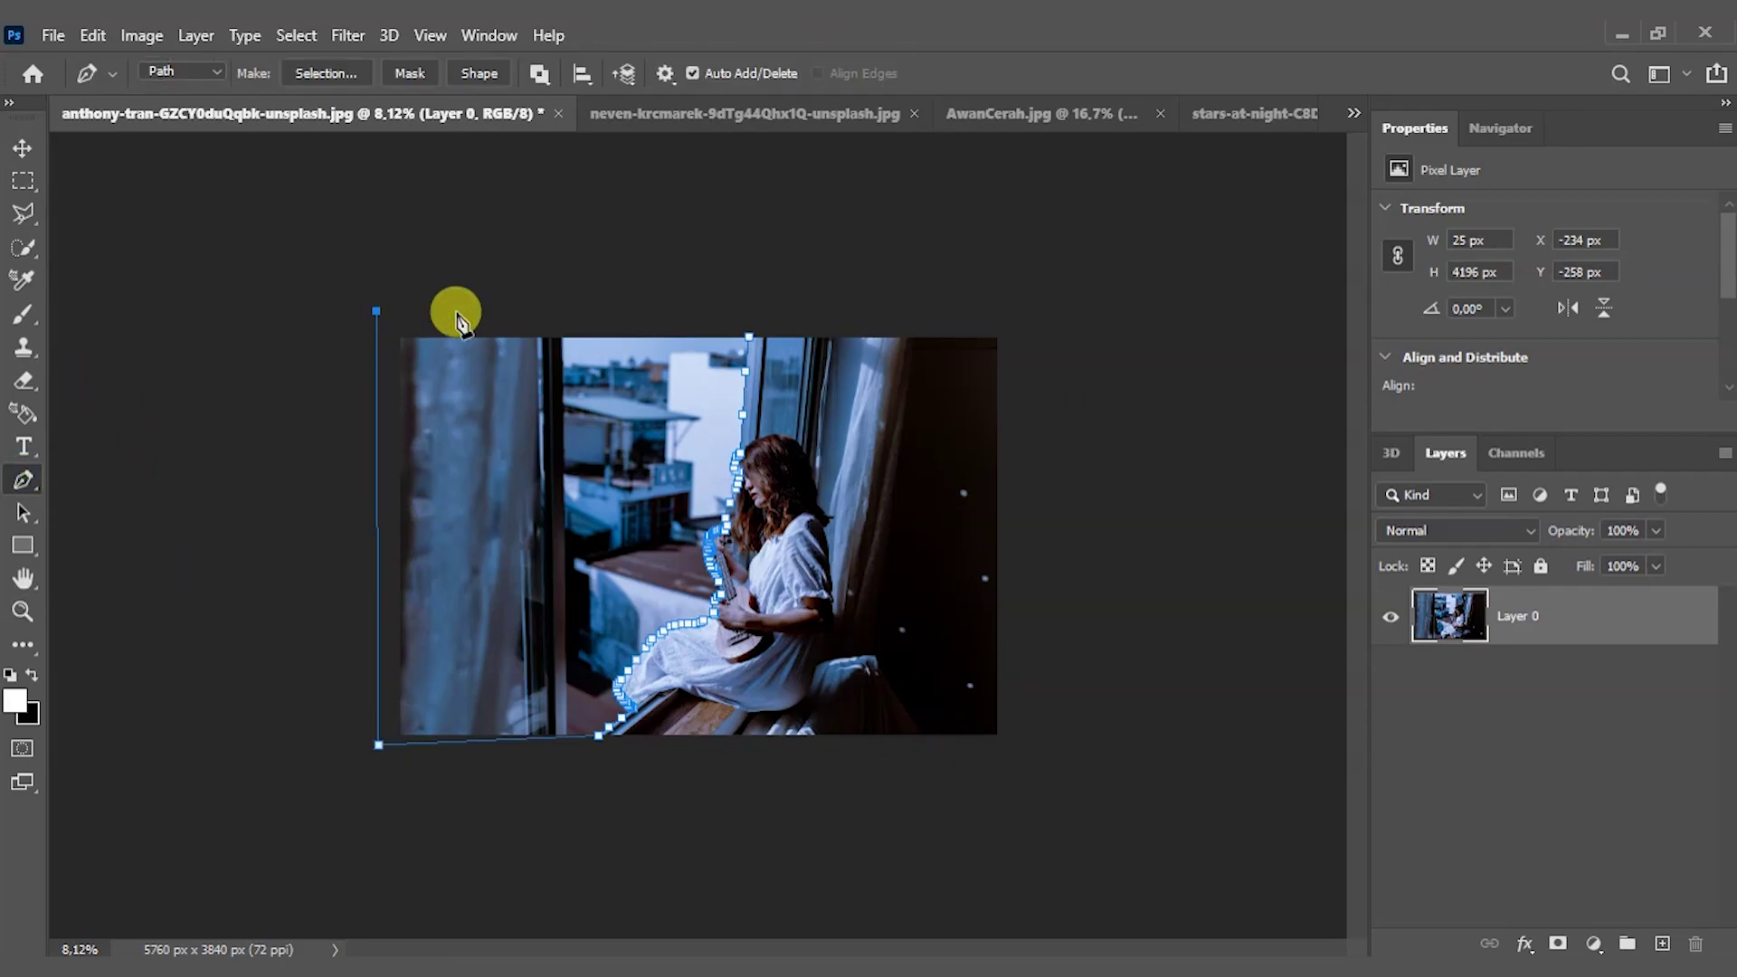
left_click(750, 341)
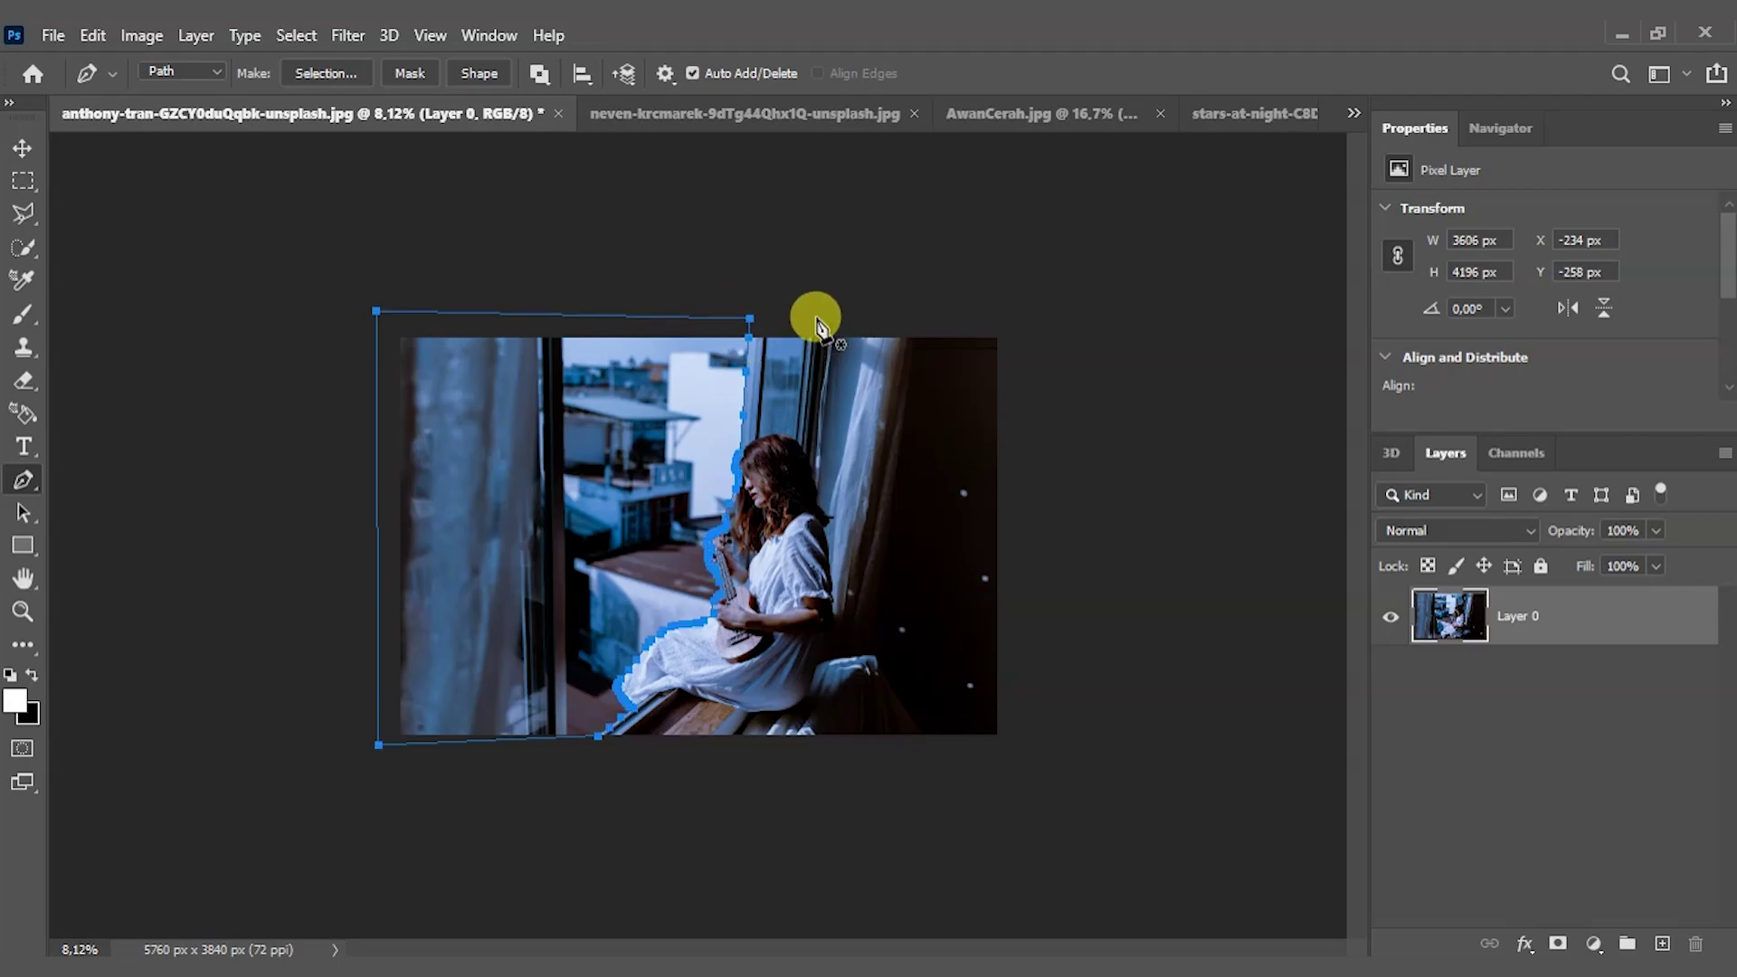
key("ctrl+plus")
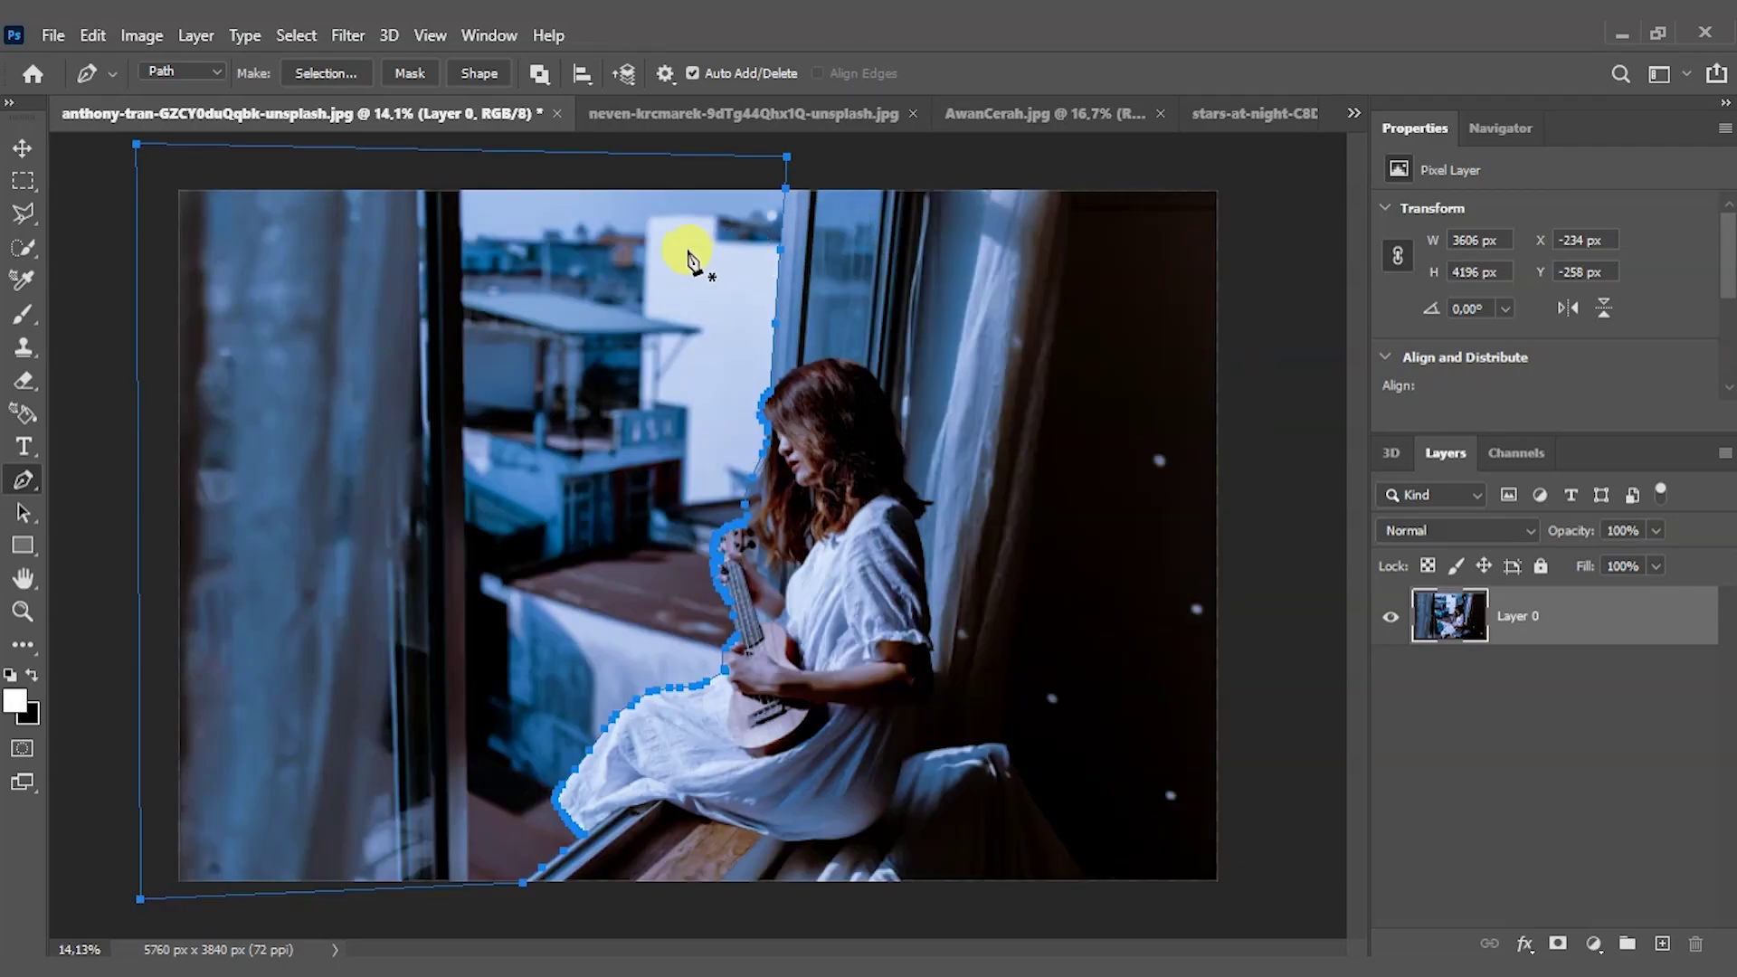
- Turn the path into a selection, add a layer mask, and invert it to keep the woman
right_click(558, 297)
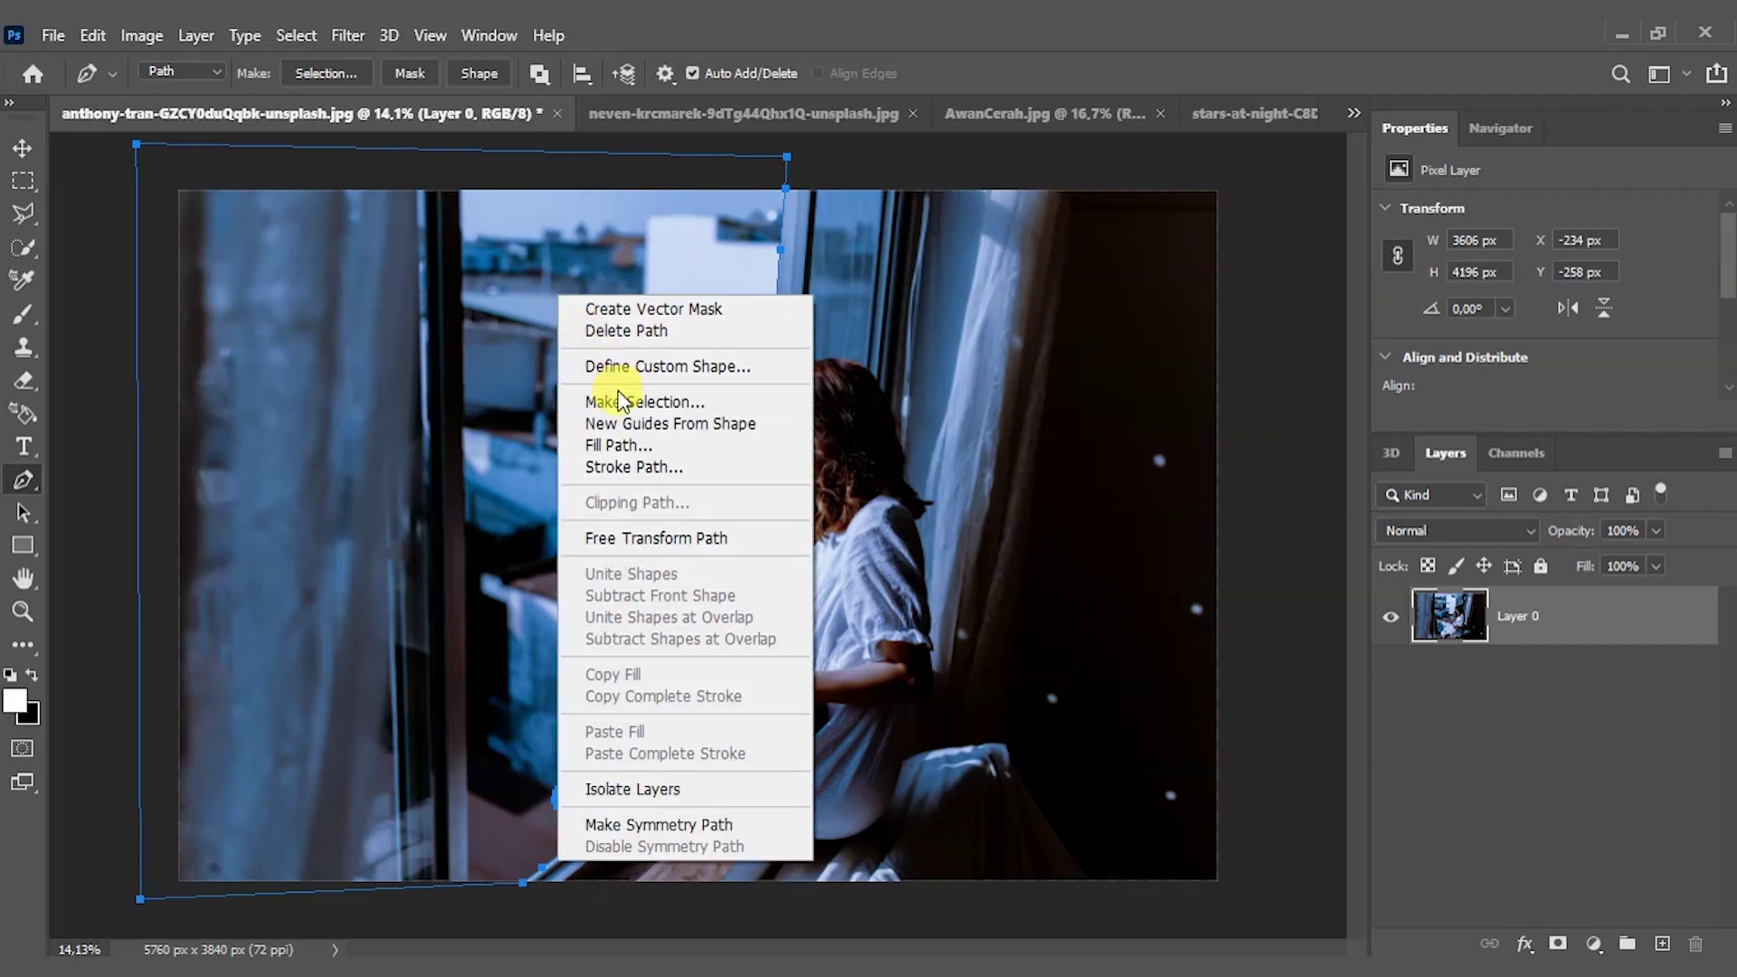
left_click(727, 405)
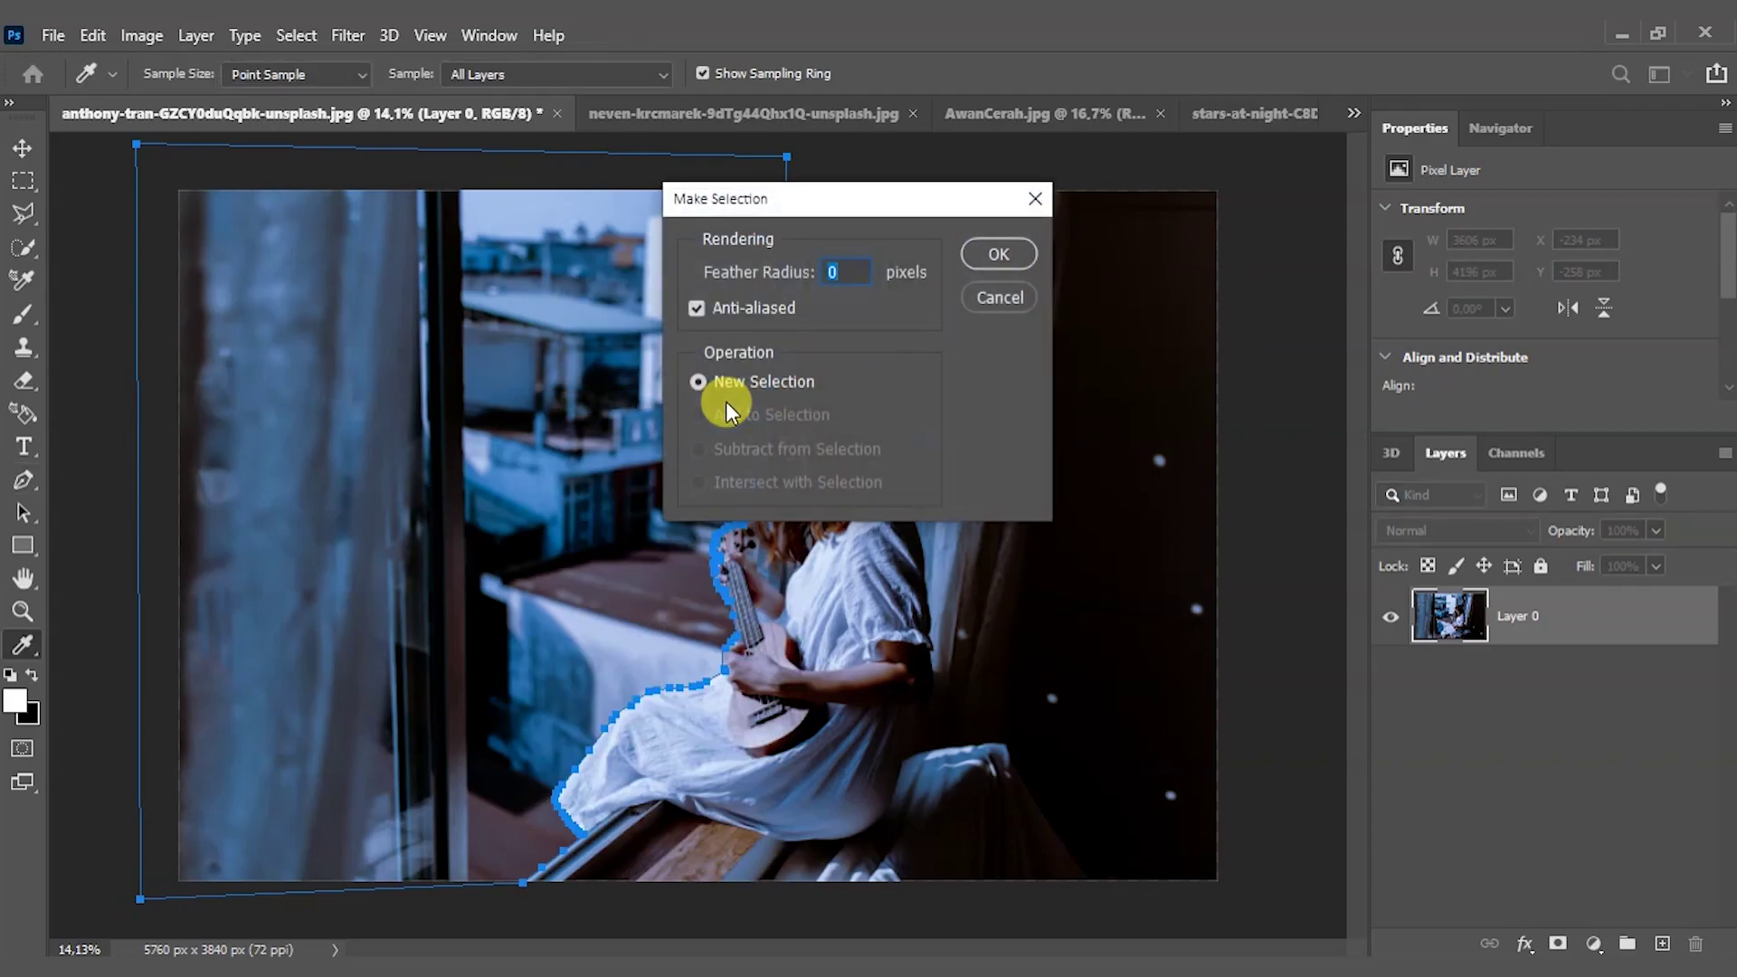
left_click(1000, 256)
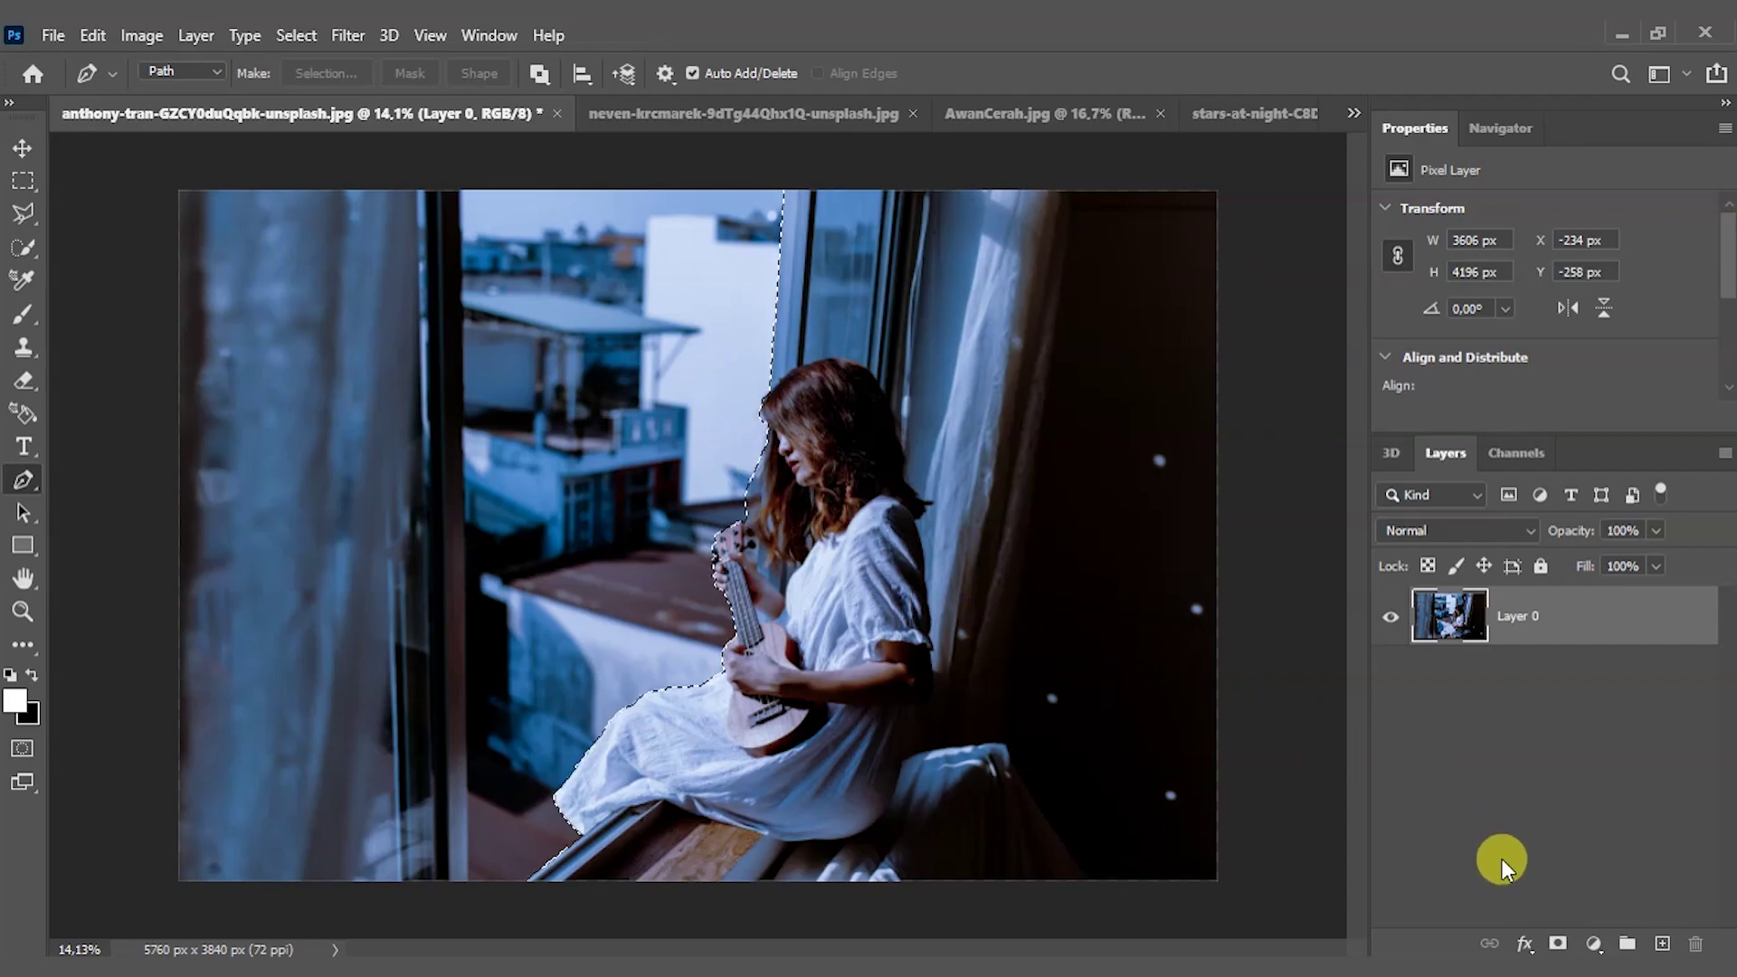
left_click(1557, 944)
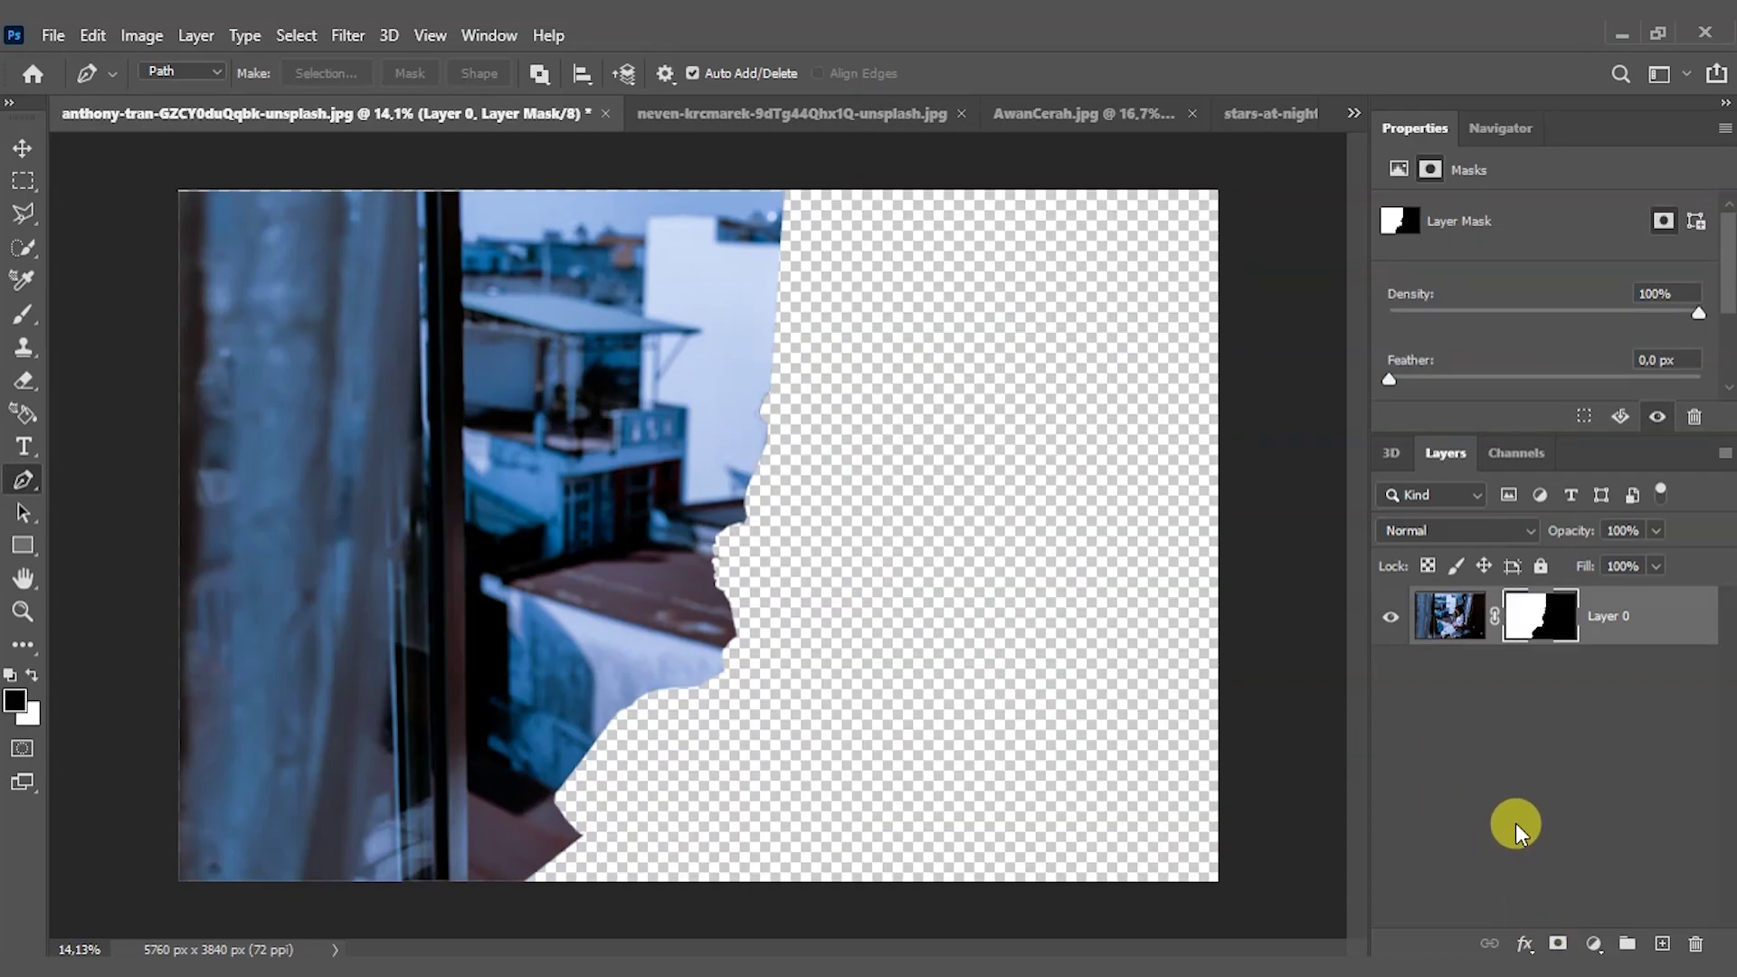
key("ctrl+i")
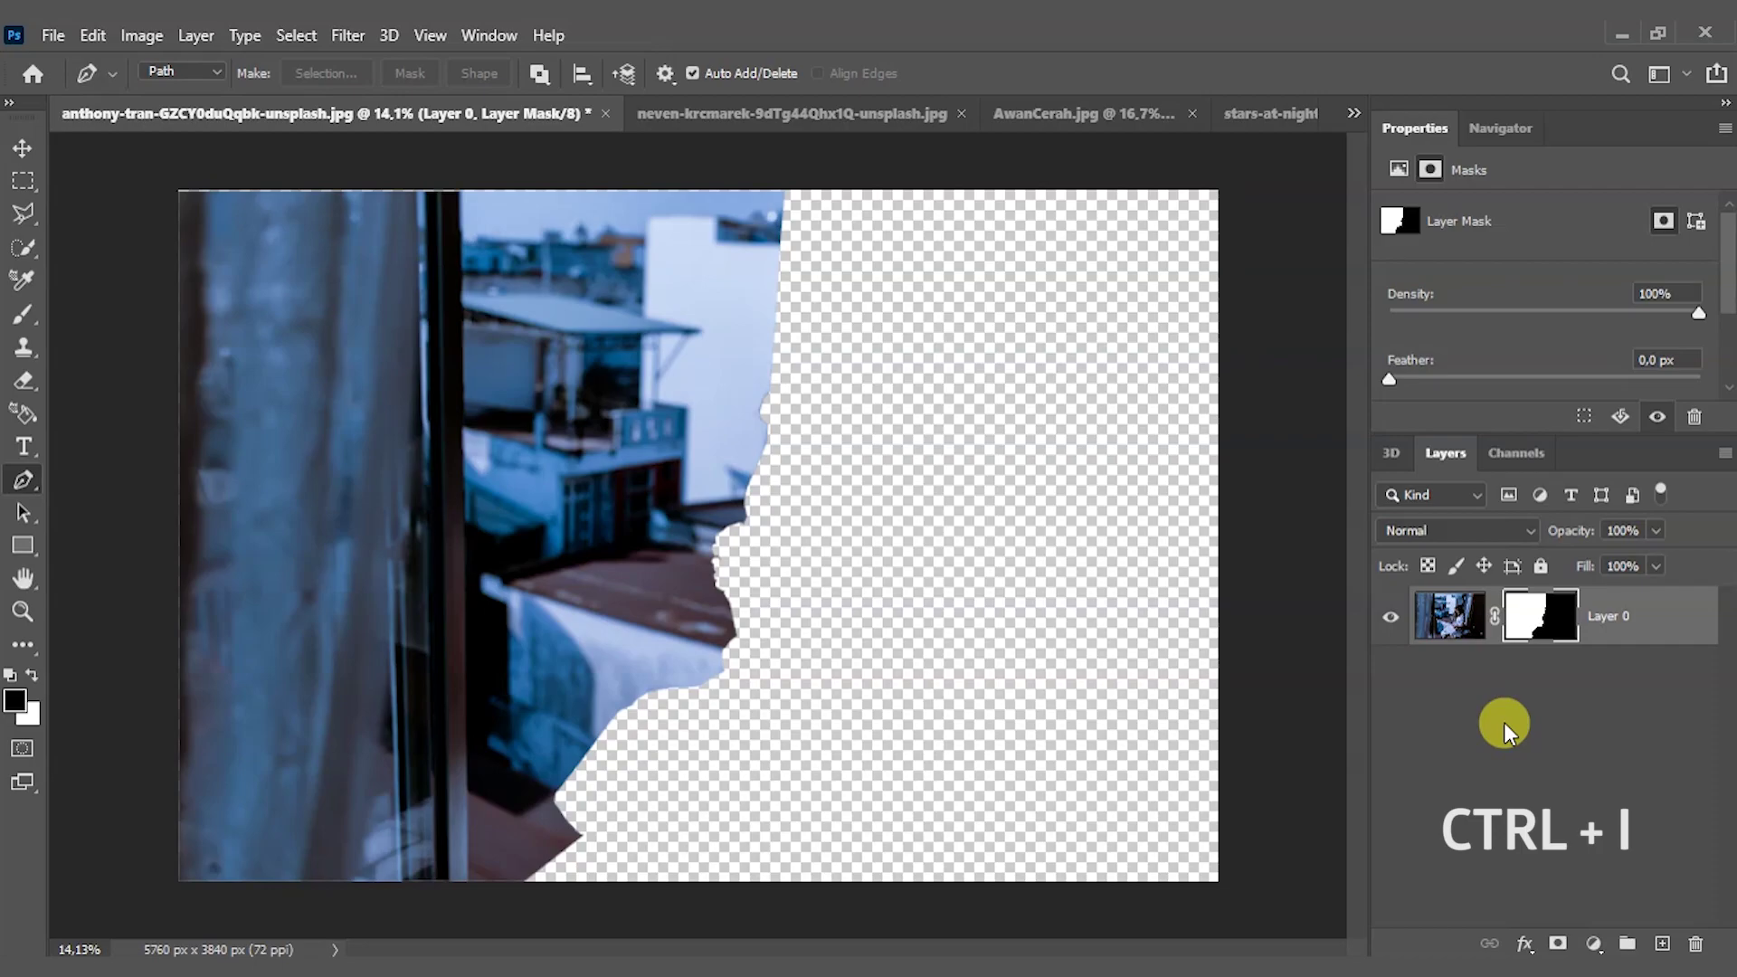
key("ctrl+i")
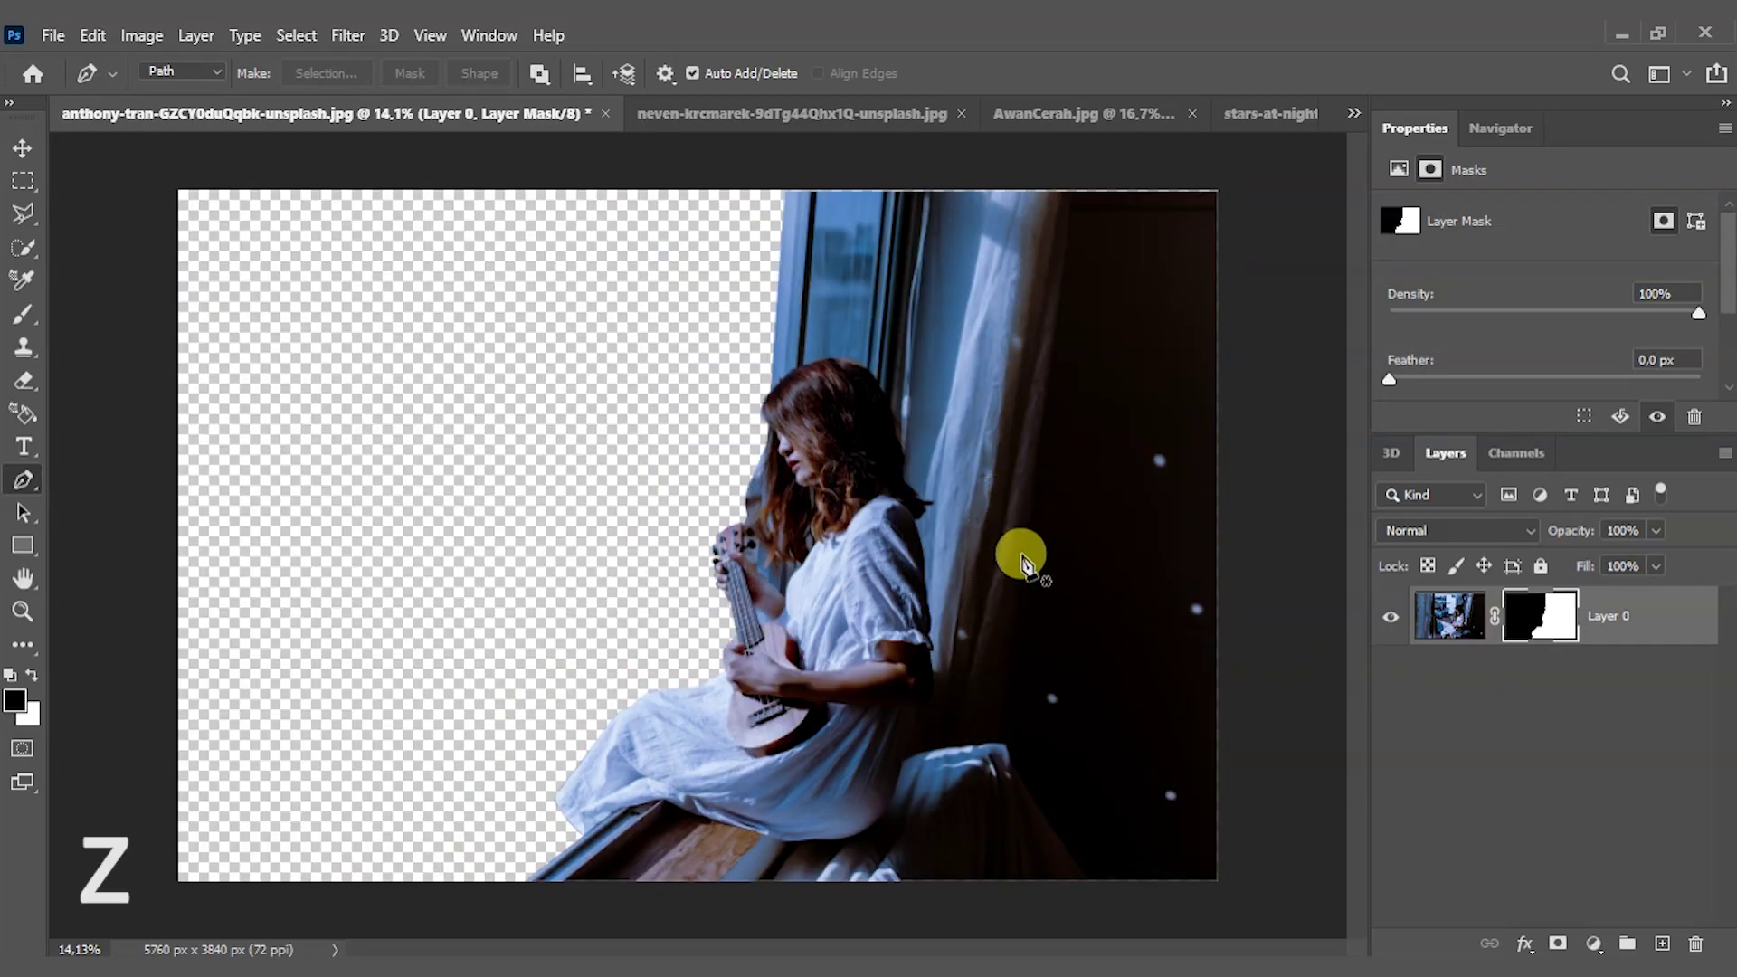
mouse_move(828, 222)
left_mouse_down()
mouse_move(1009, 271)
mouse_move(918, 464)
mouse_move(496, 462)
left_mouse_up()
- Start a Pen path at the window frame top and trace across the top of the hair
key("p")
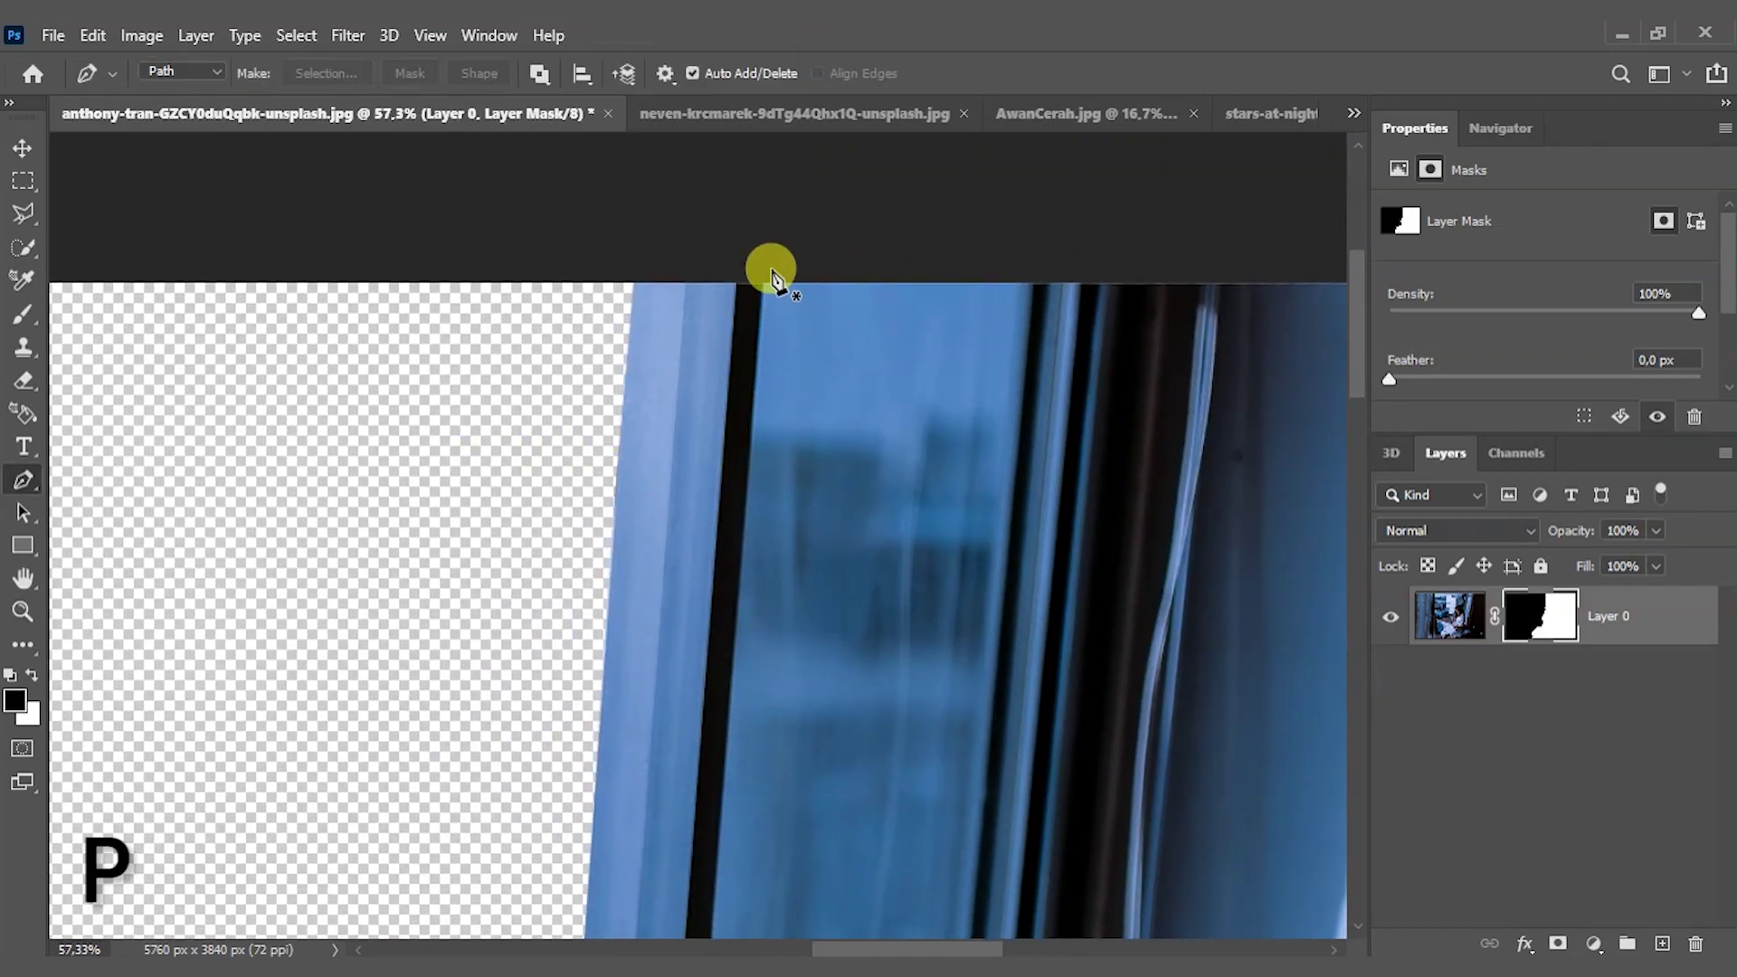
left_click(766, 269)
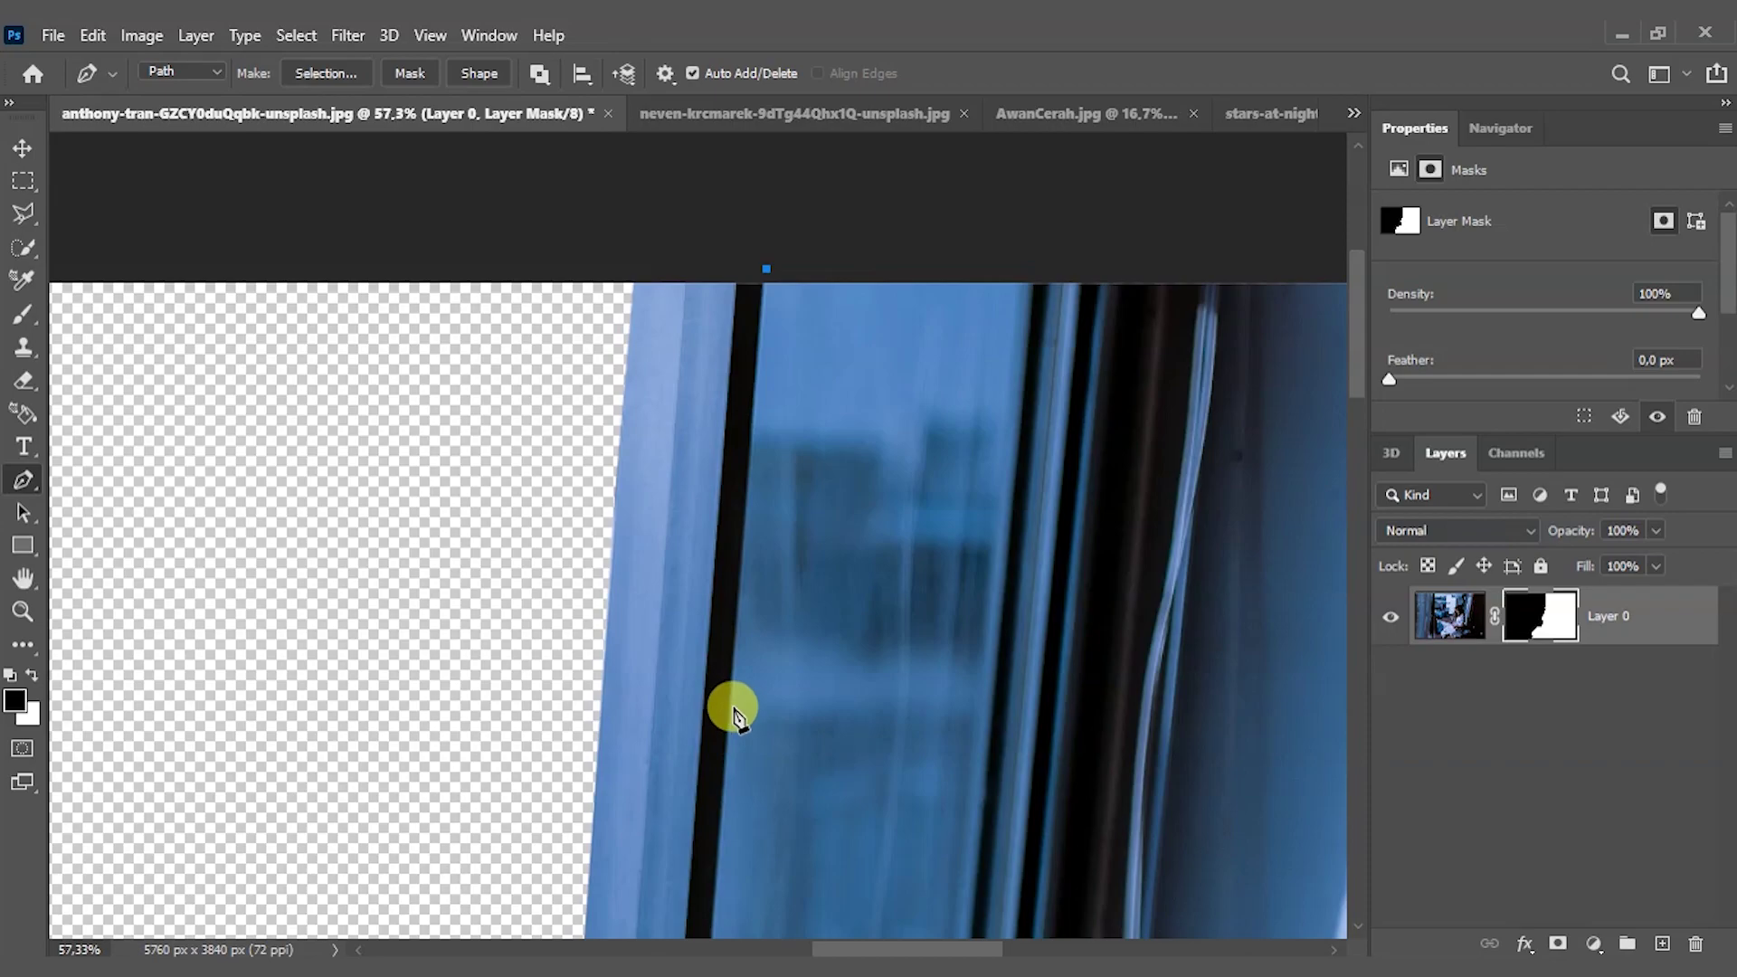
scroll(731, 711, "down", 3)
scroll(710, 496, "down", 3)
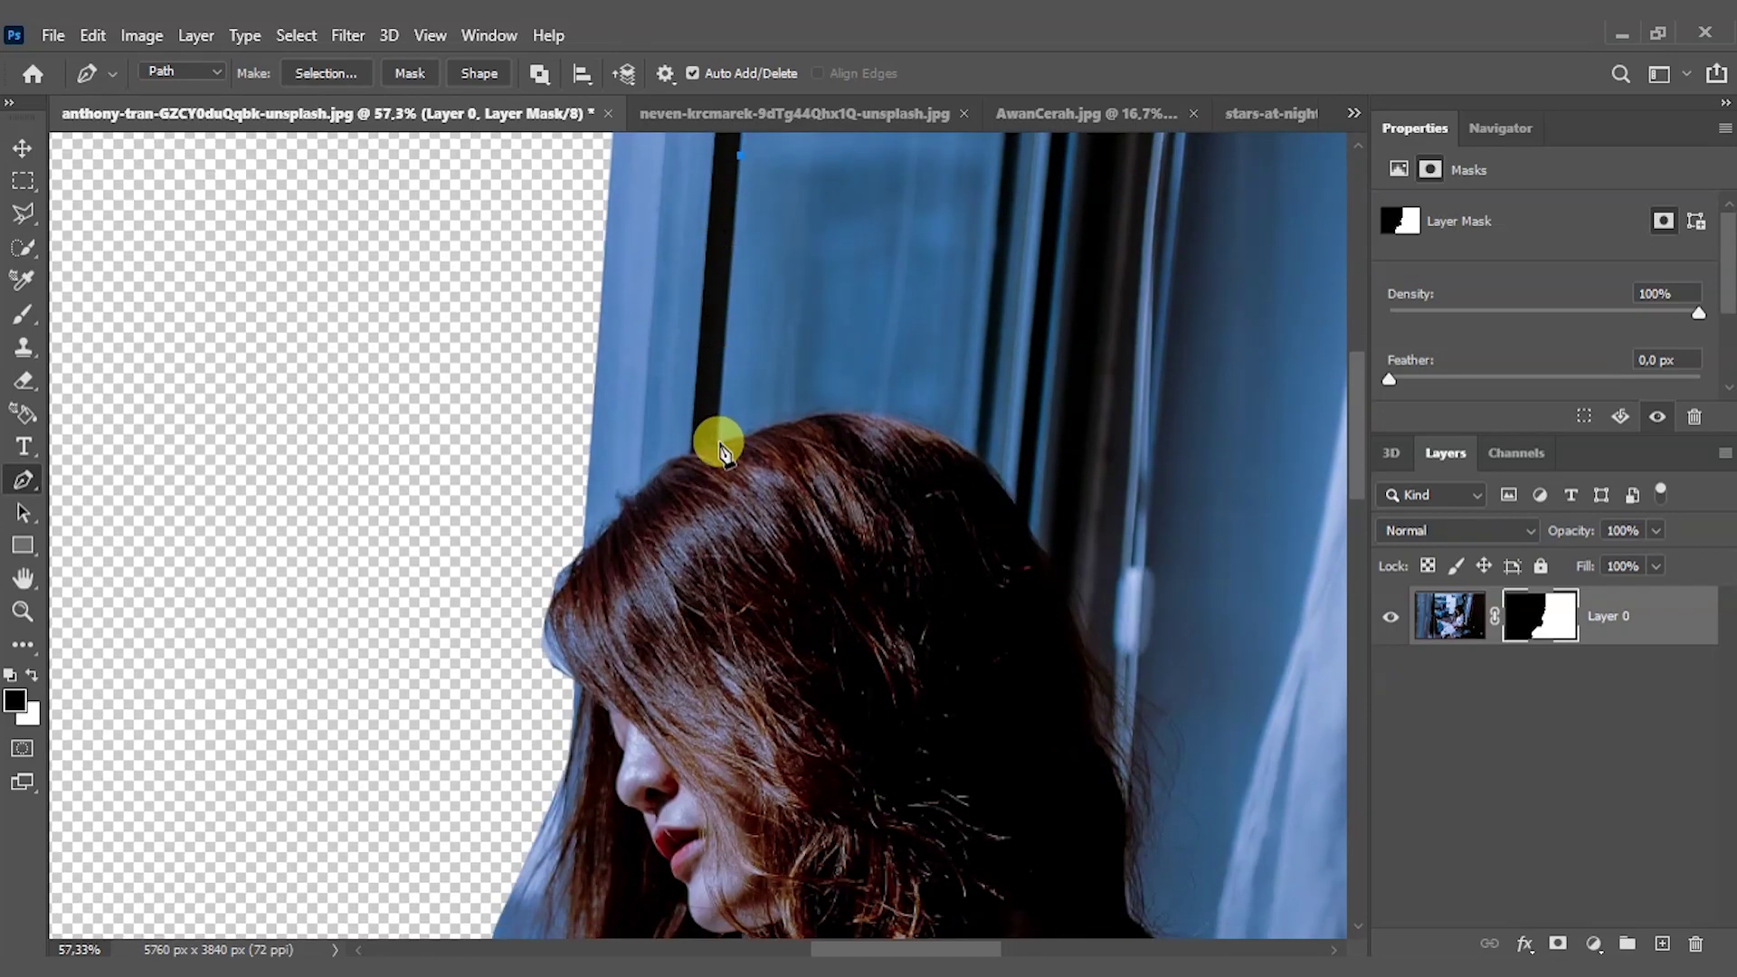
left_click(812, 419)
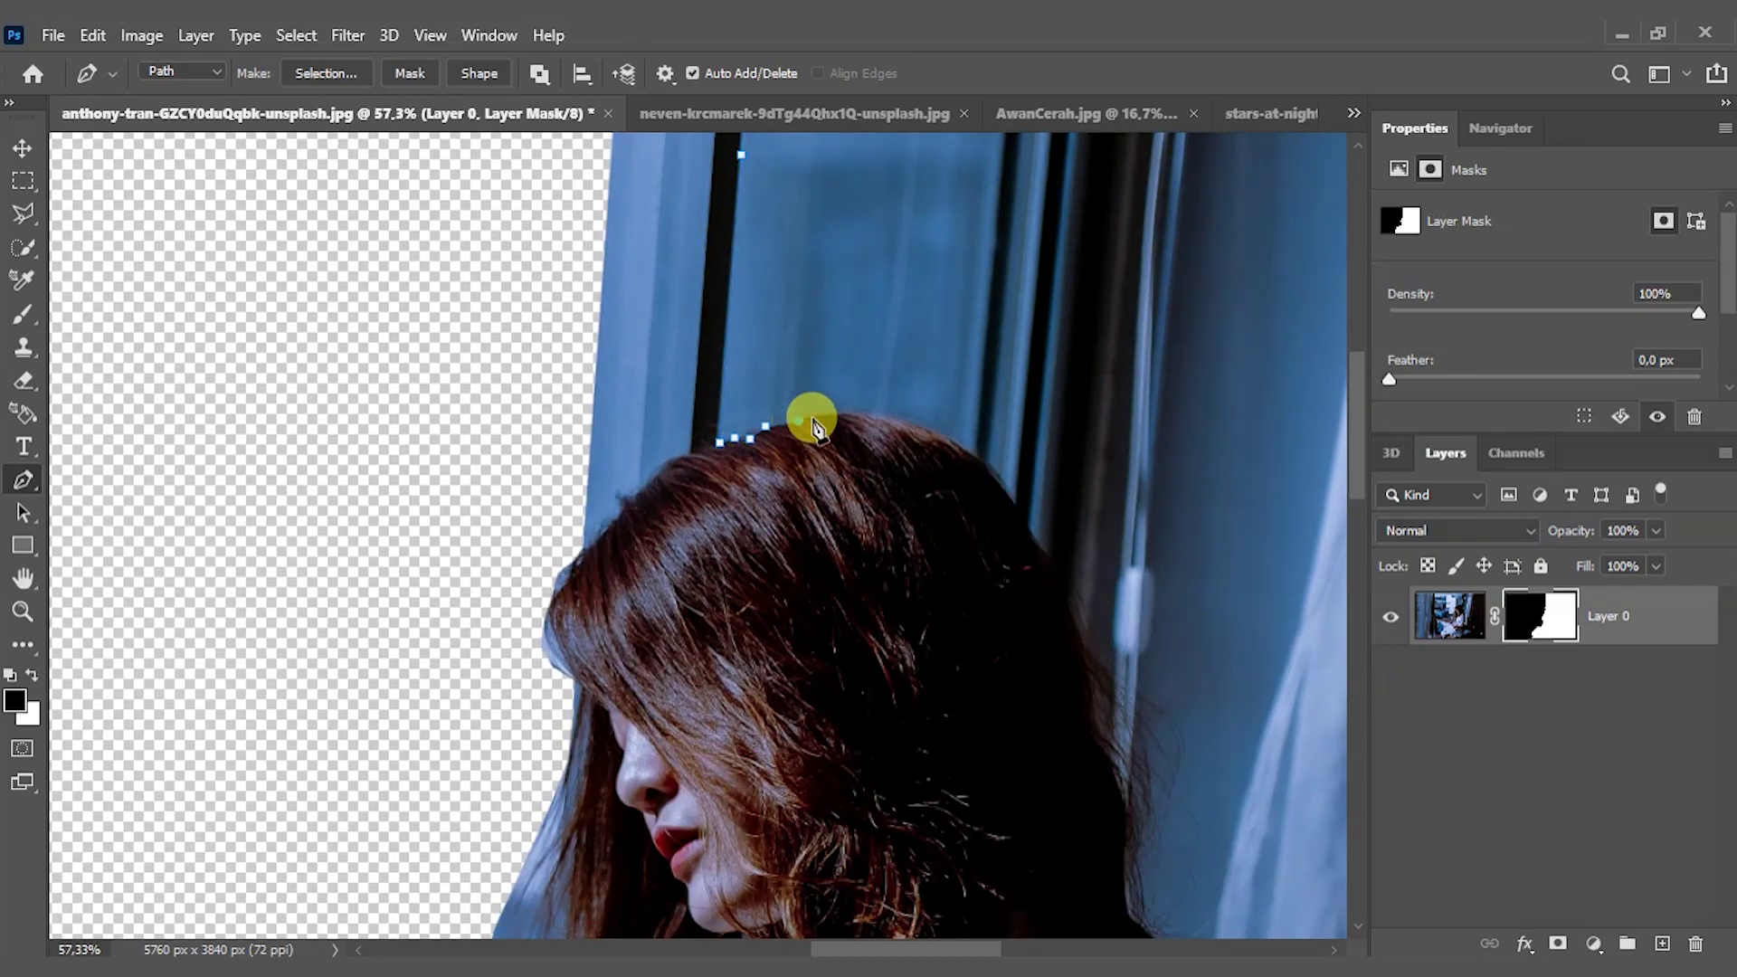
left_click(877, 415)
left_click(939, 437)
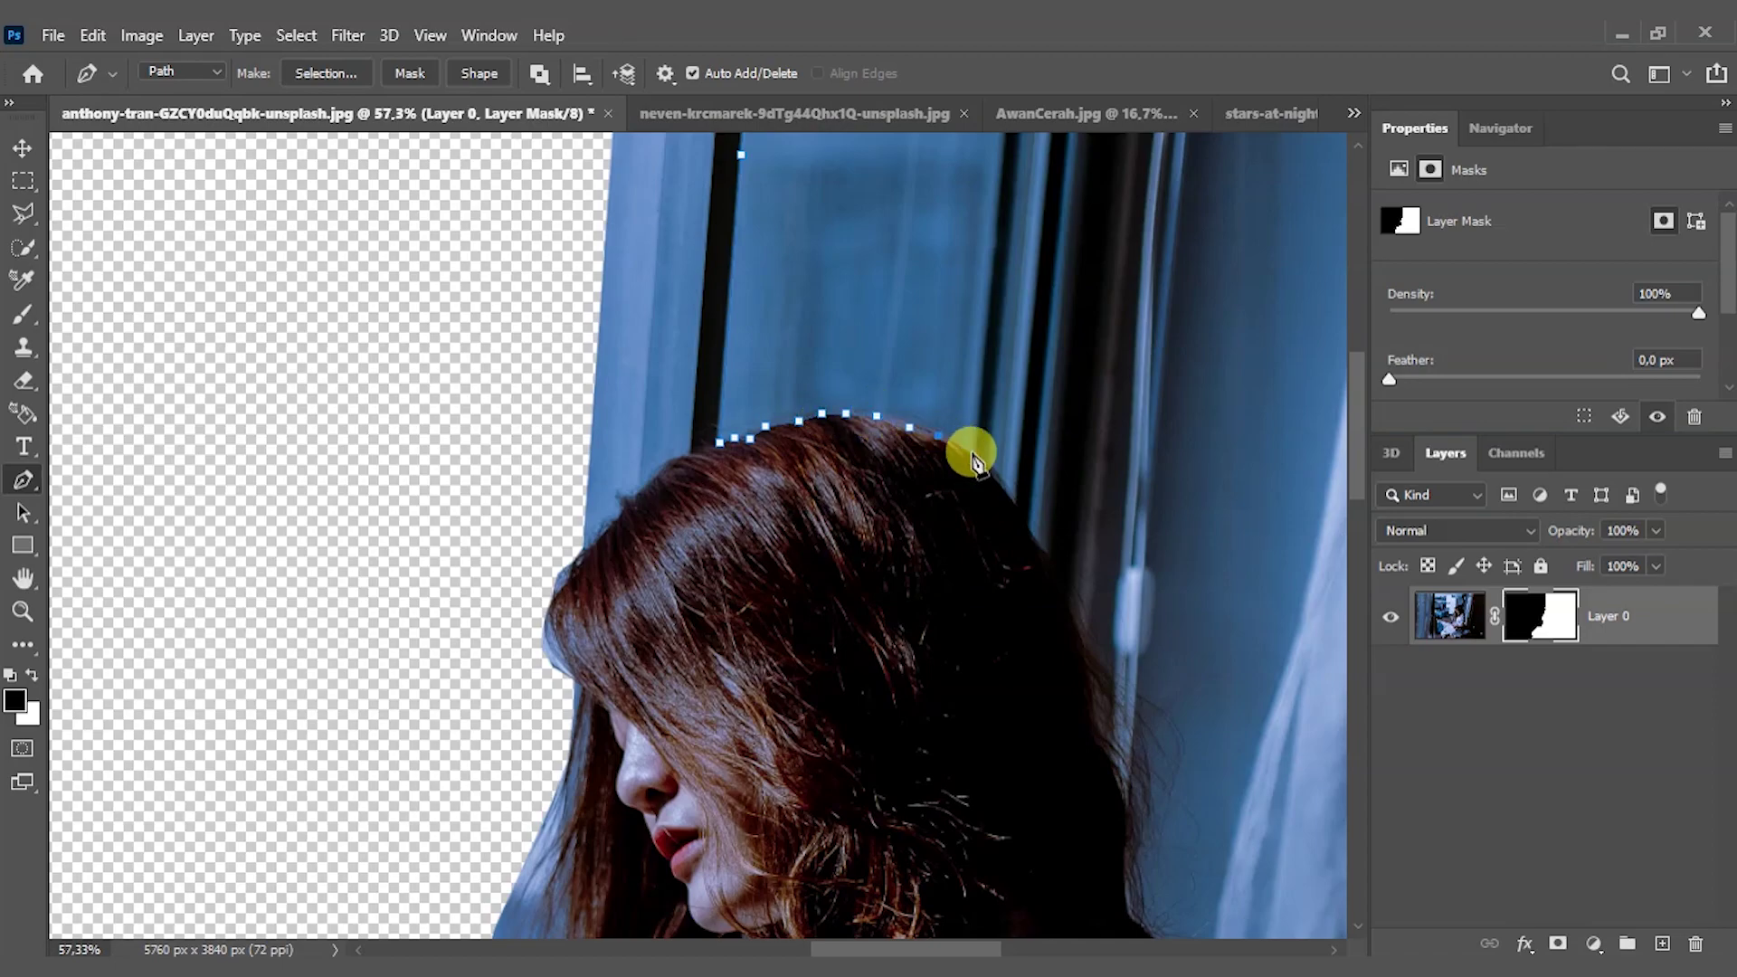
- Close the path up the window frame and fit the whole image on screen
scroll(1004, 466, "up", 3)
scroll(1004, 466, "right", 1)
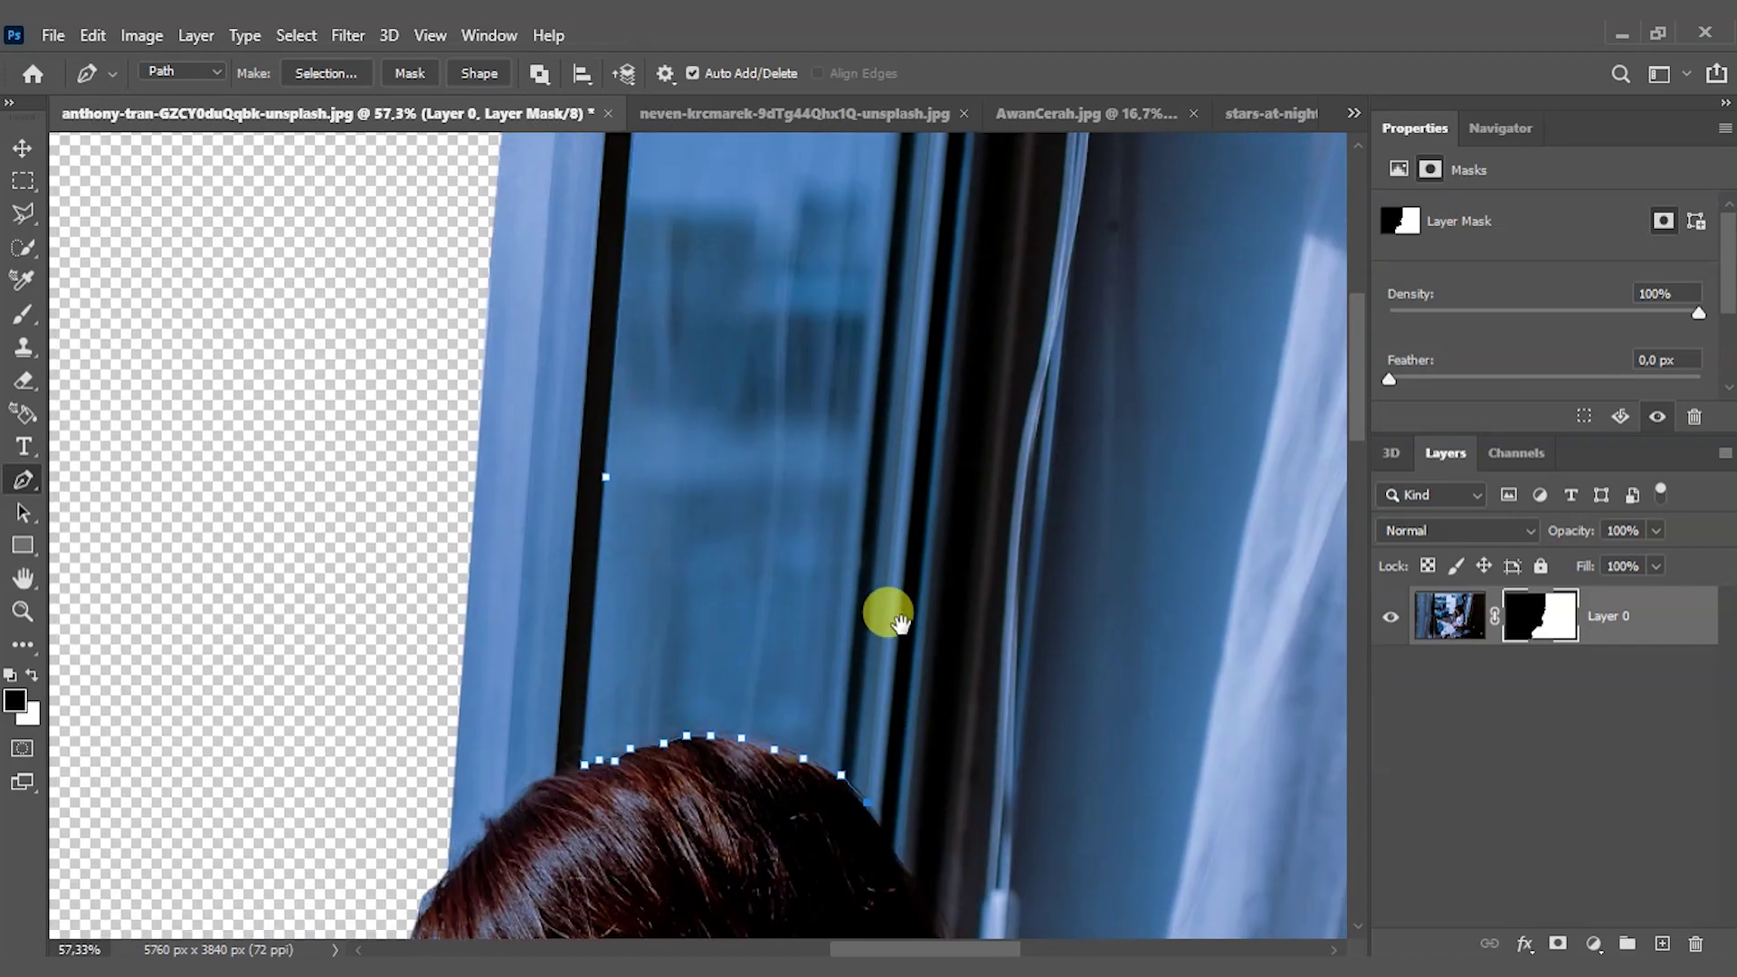
scroll(902, 457, "up", 3)
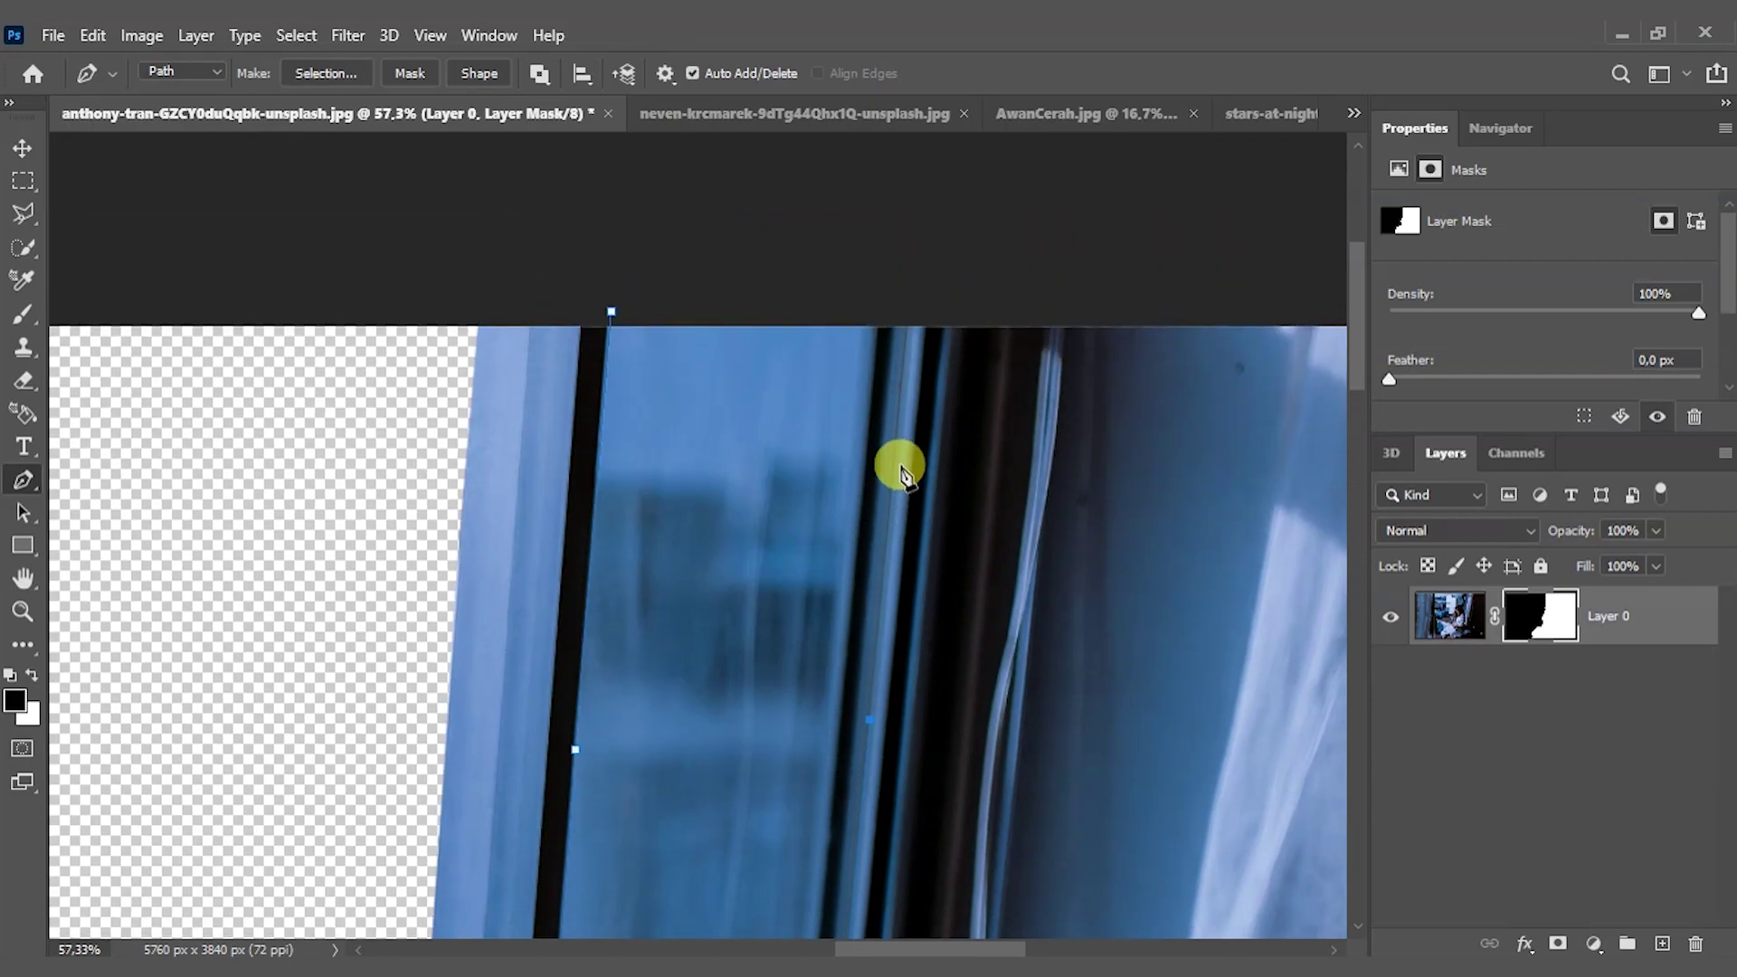
left_click(895, 459)
left_click(612, 311)
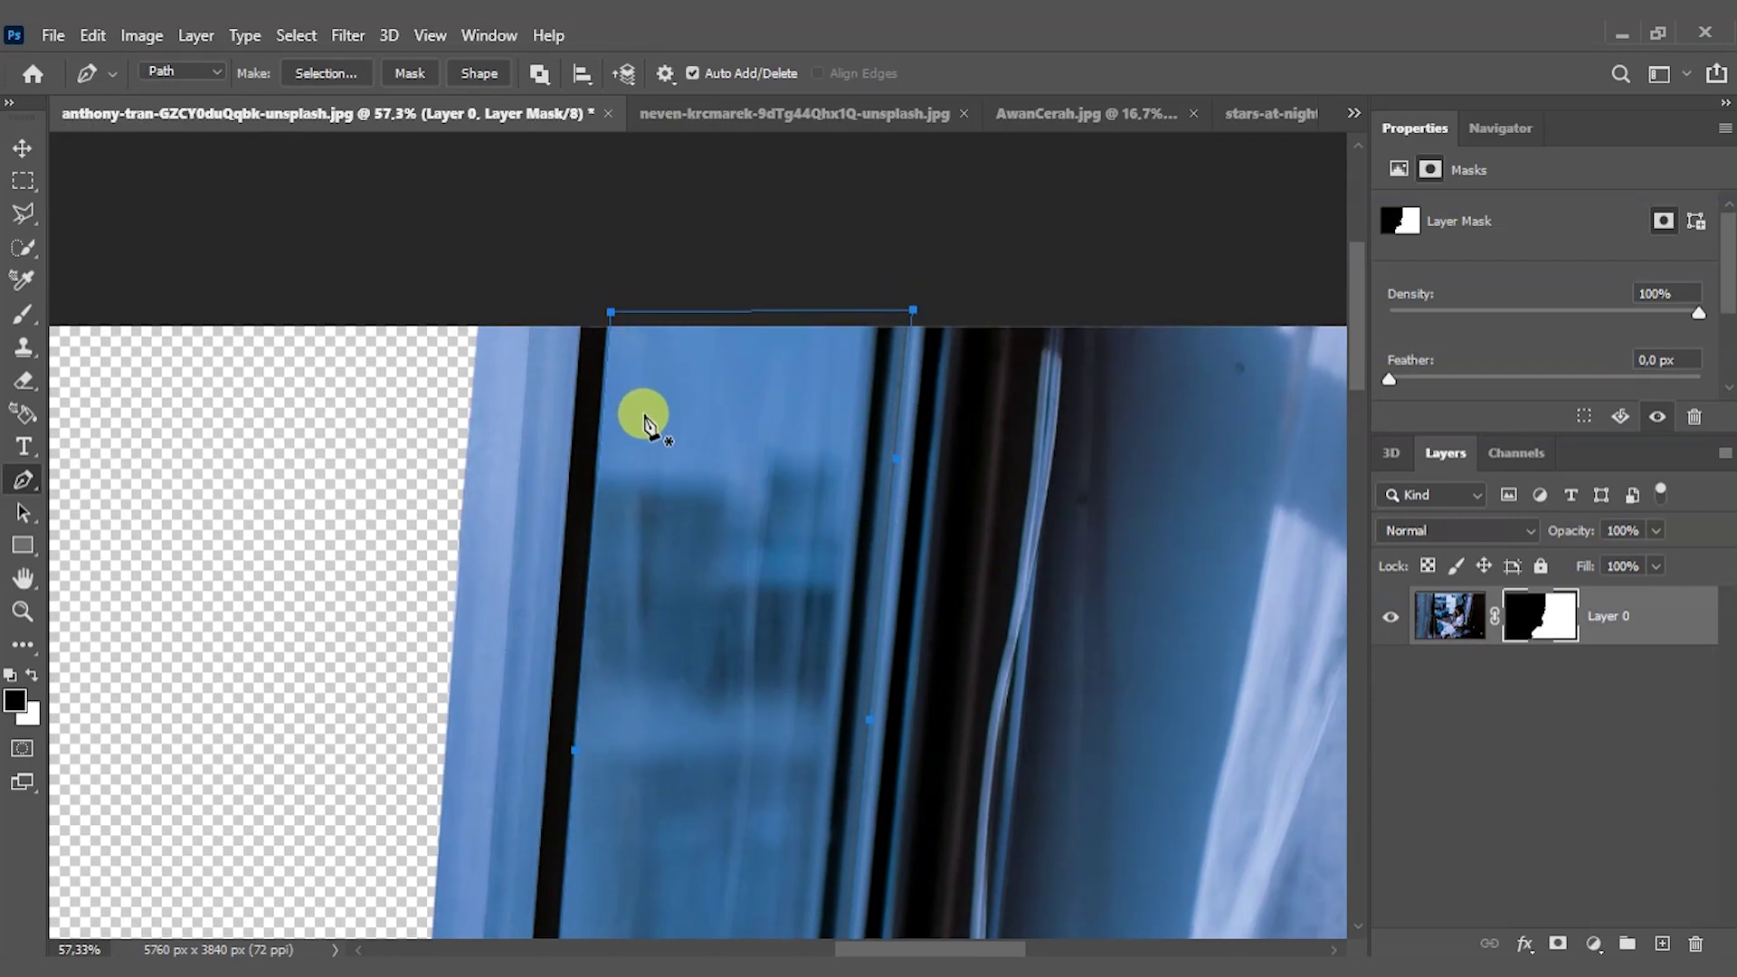
key("z")
right_click(689, 451)
left_click(715, 458)
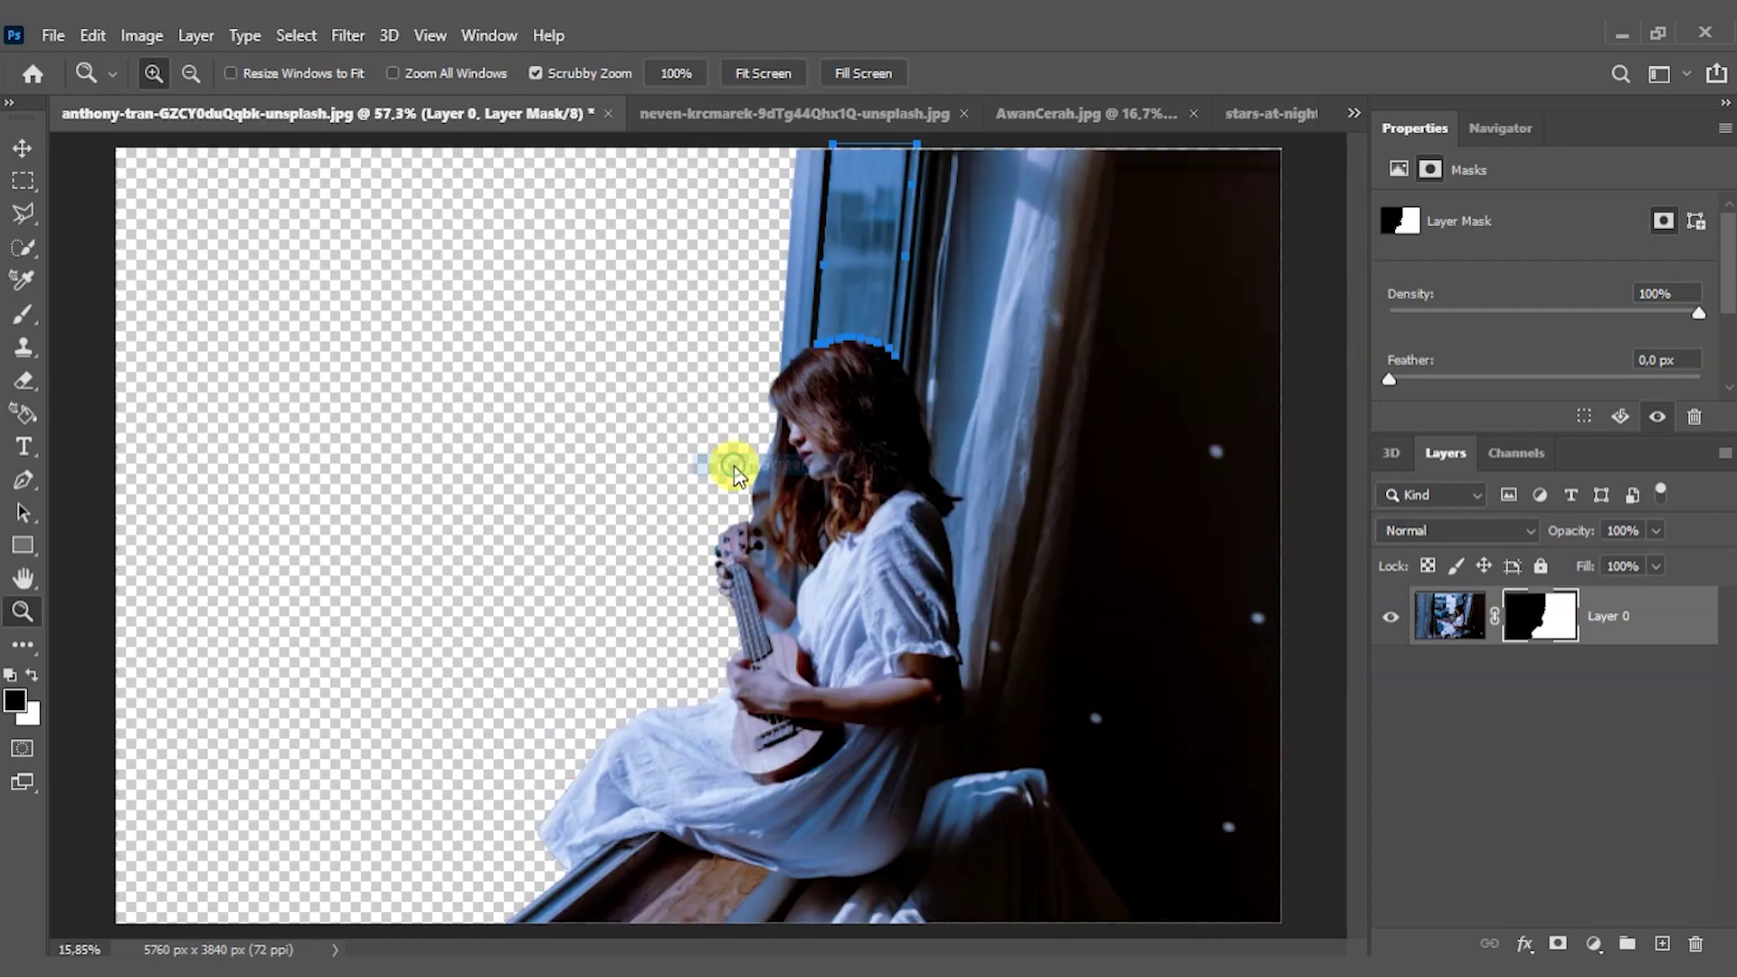
- Make a selection from the window-glass path, delete those Layer 0 pixels, and deselect
key("p")
right_click(862, 261)
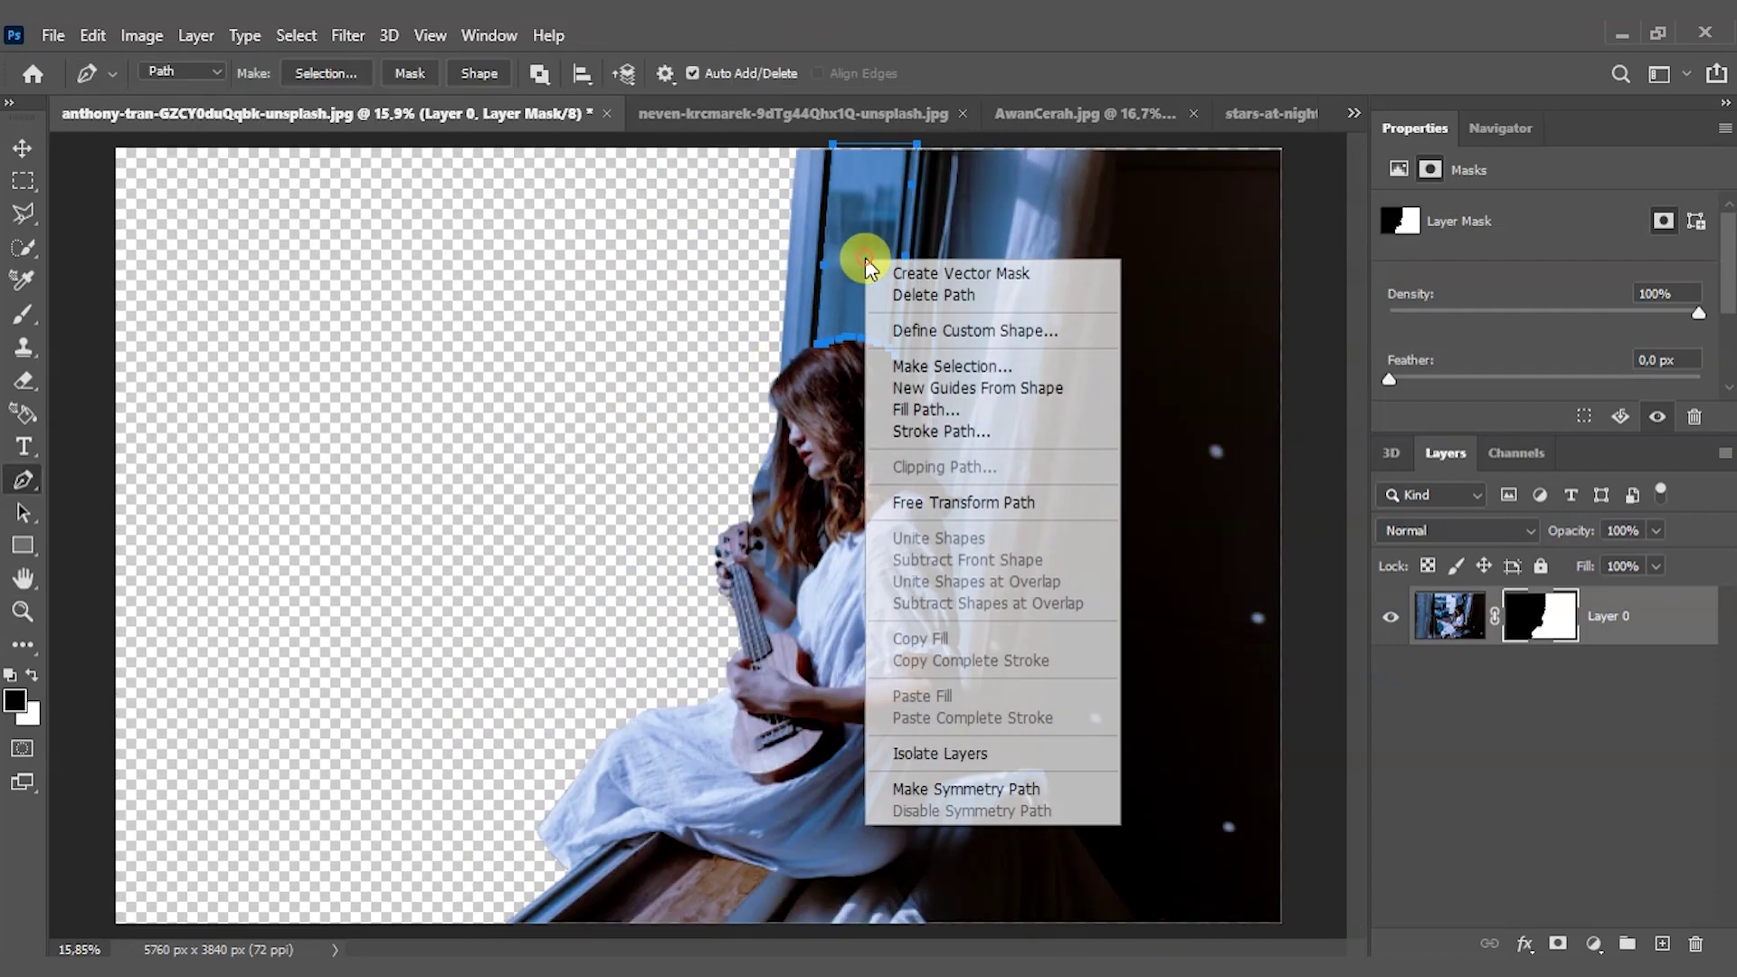
left_click(1019, 367)
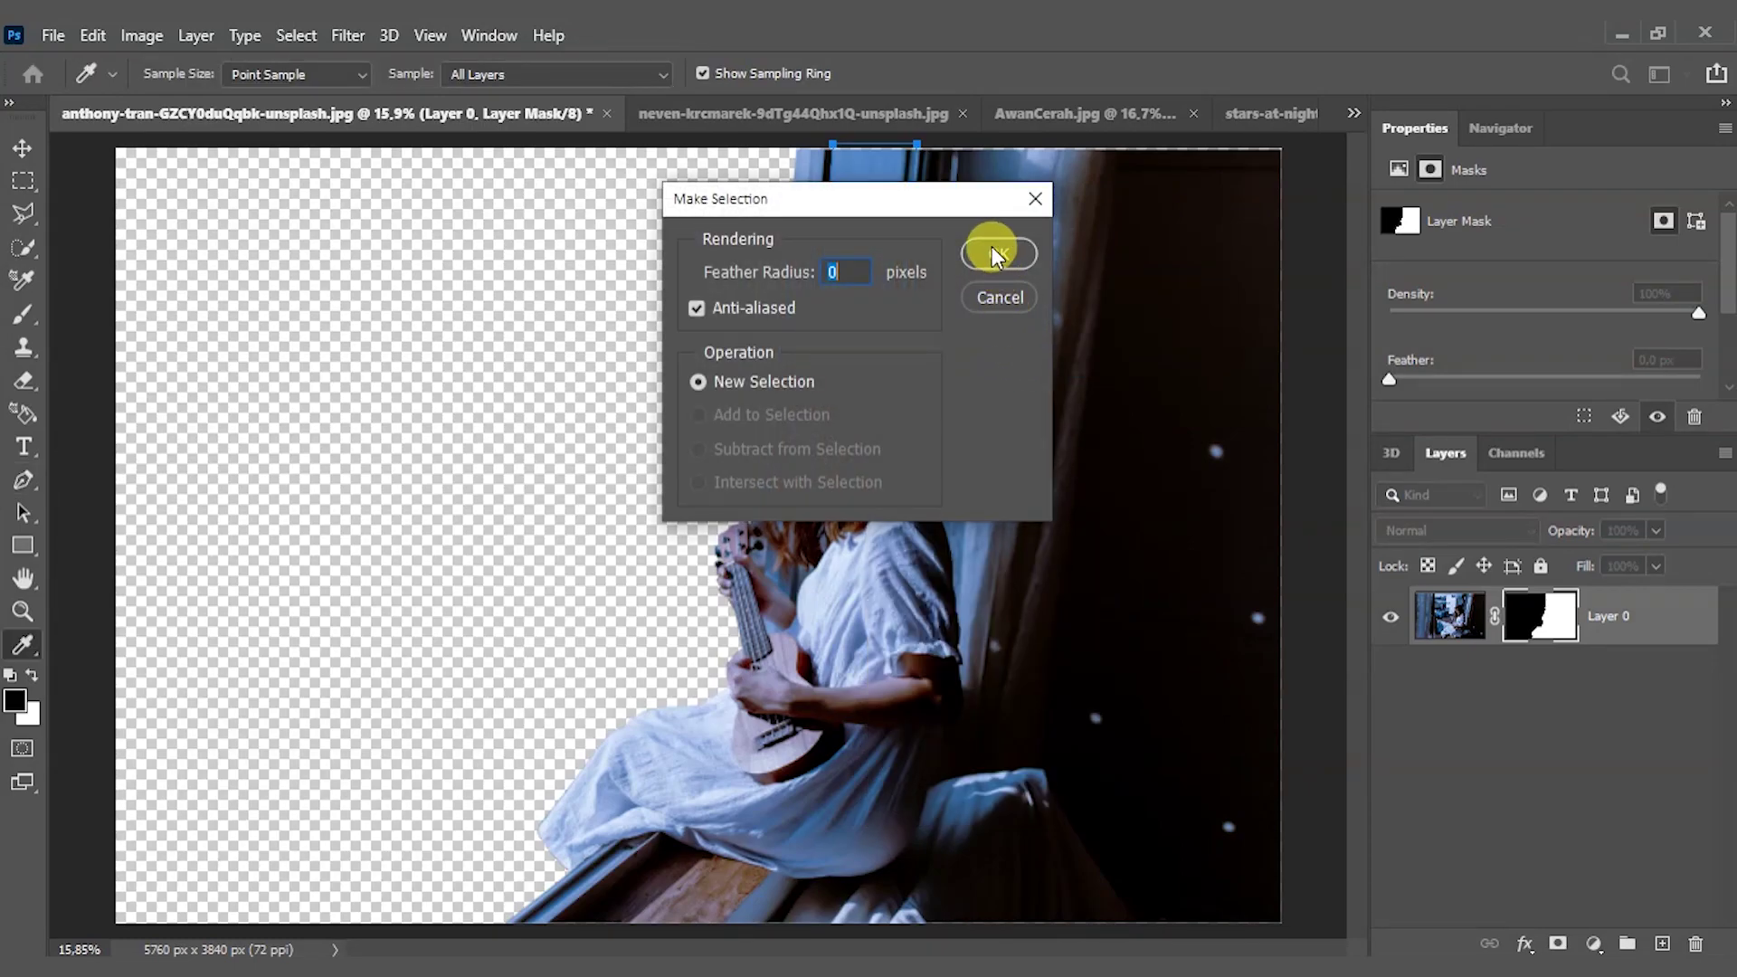
left_click(992, 248)
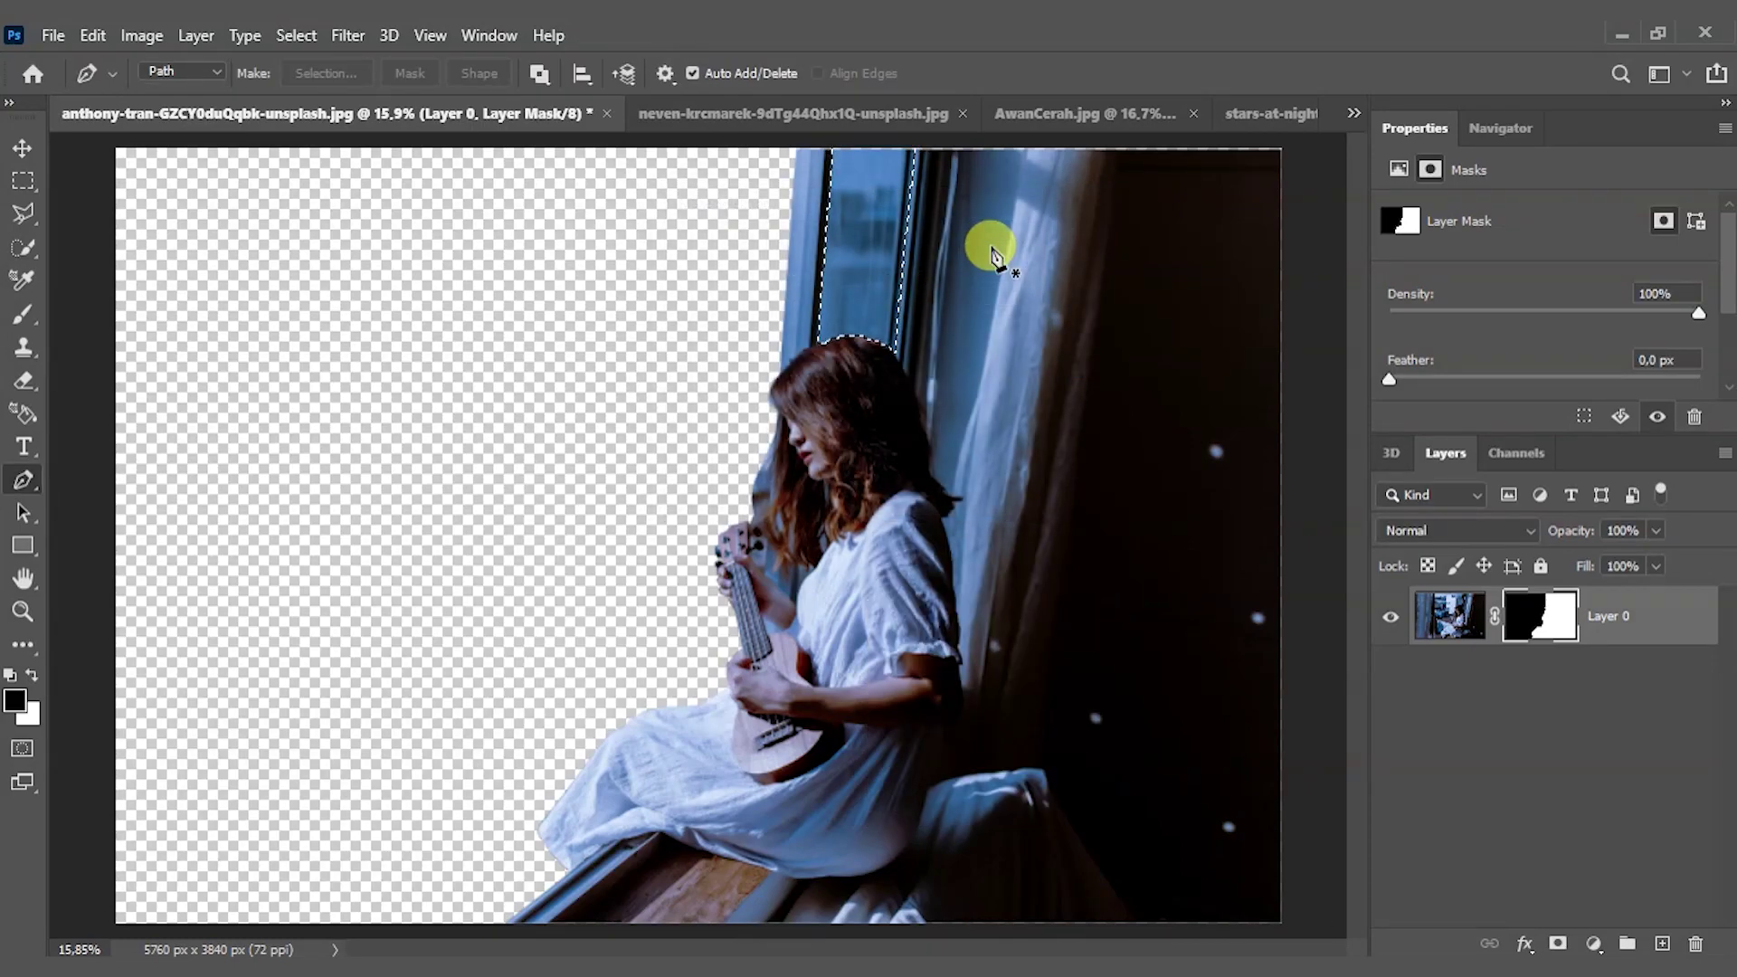
key("ctrl+2")
key("Delete")
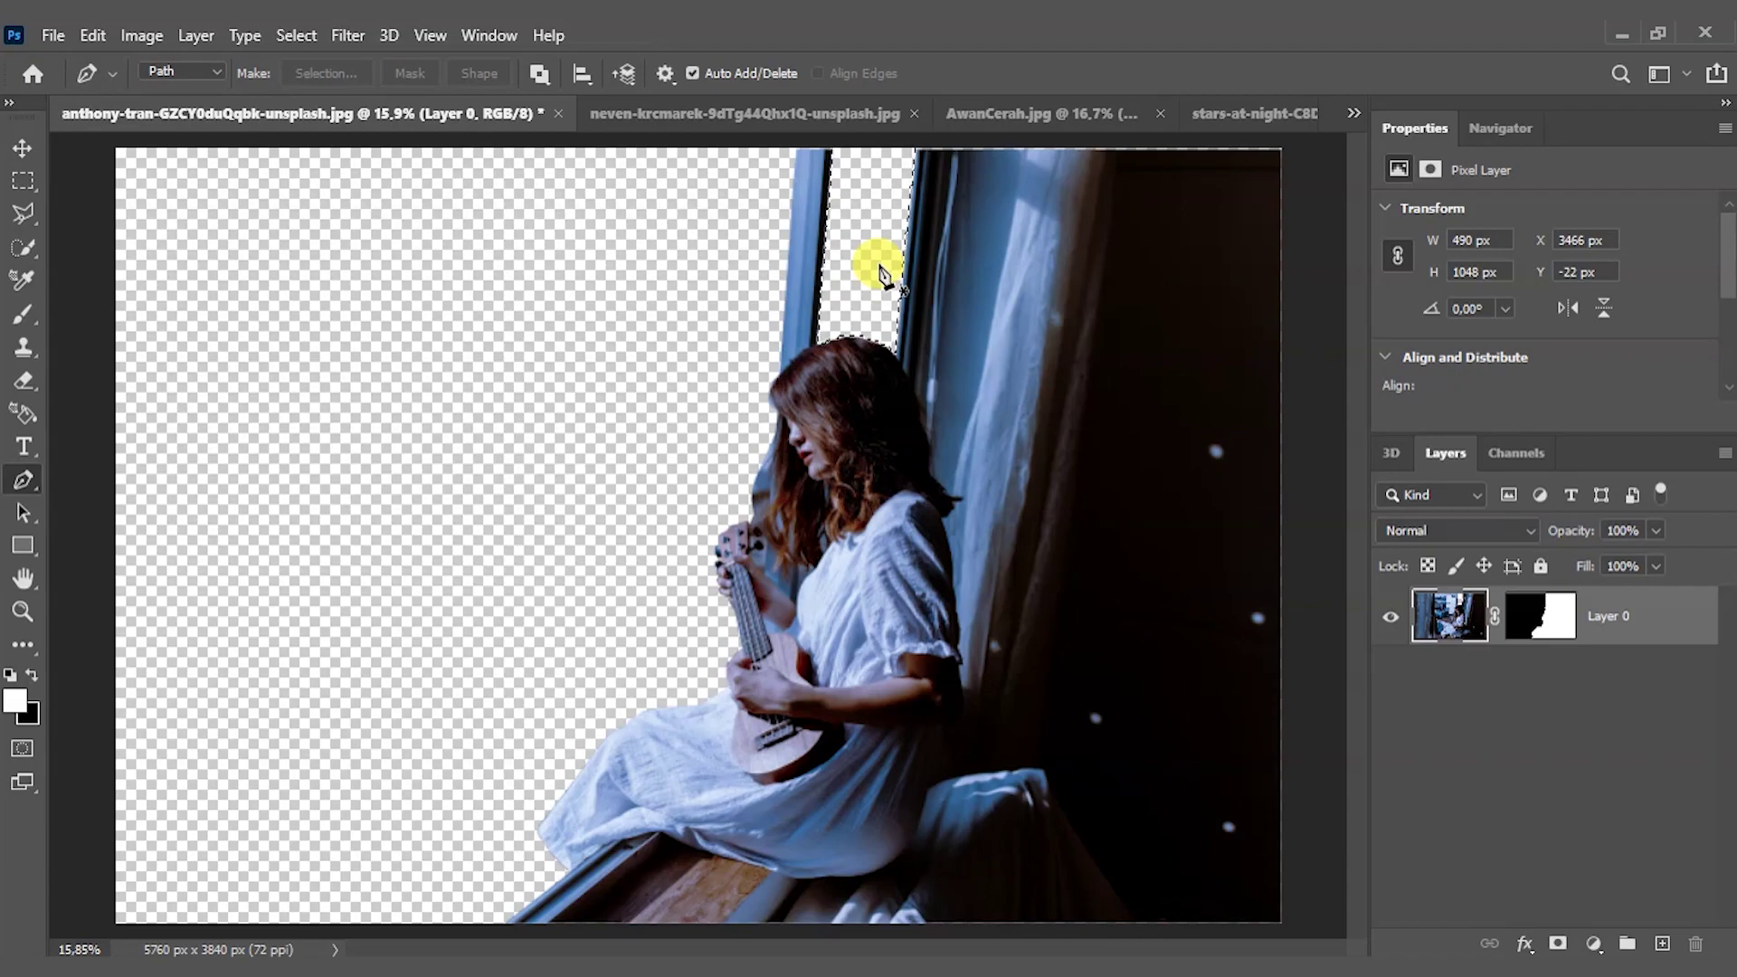
key("ctrl+d")
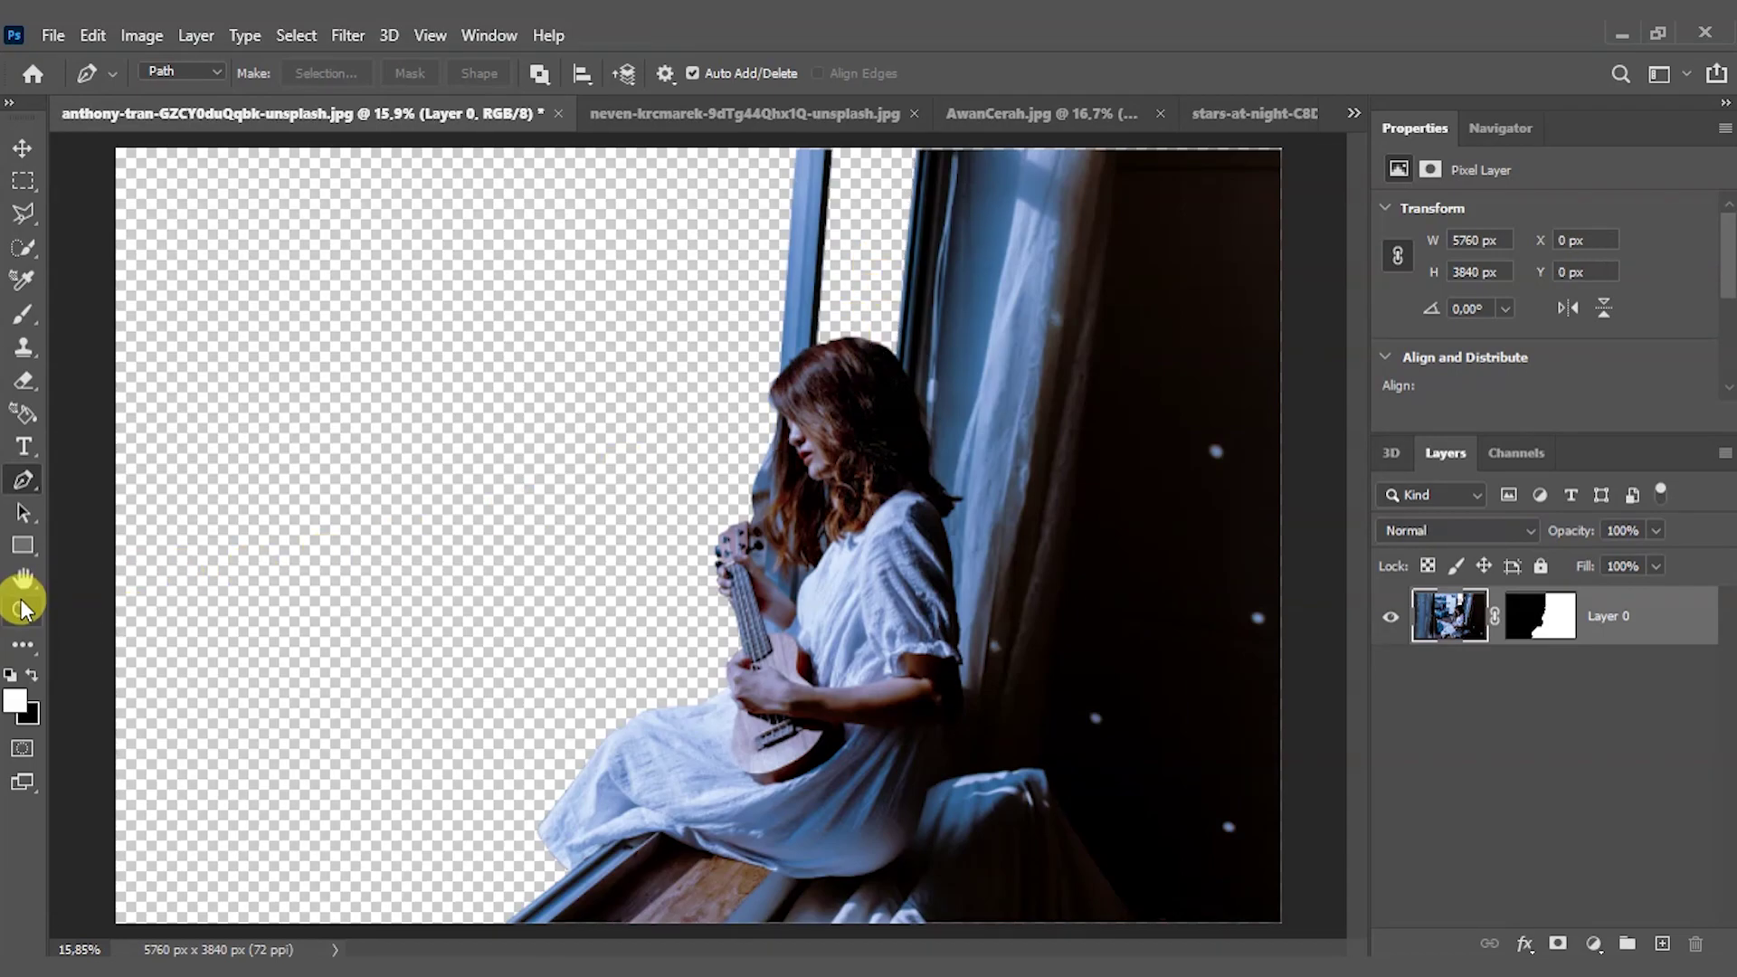
- Zoom in on the face and hair, then open Select and Mask on Layer 0's mask
left_click(23, 611)
left_click_drag(783, 485, 888, 504)
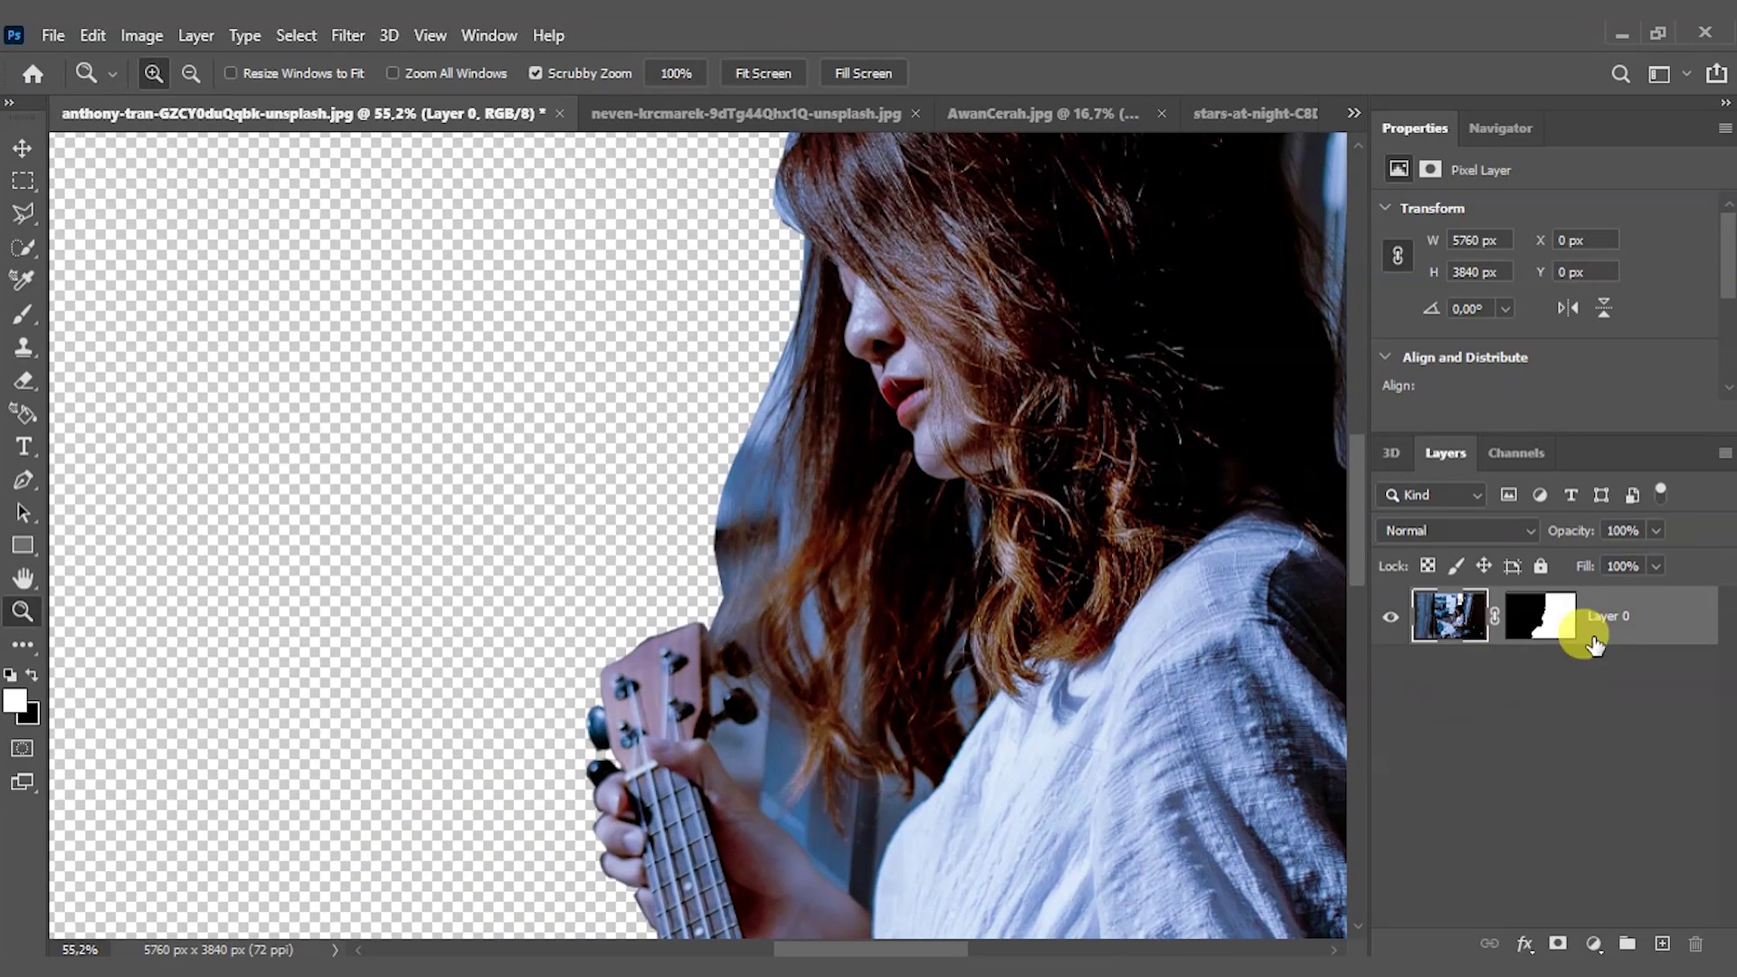
left_click(1527, 622)
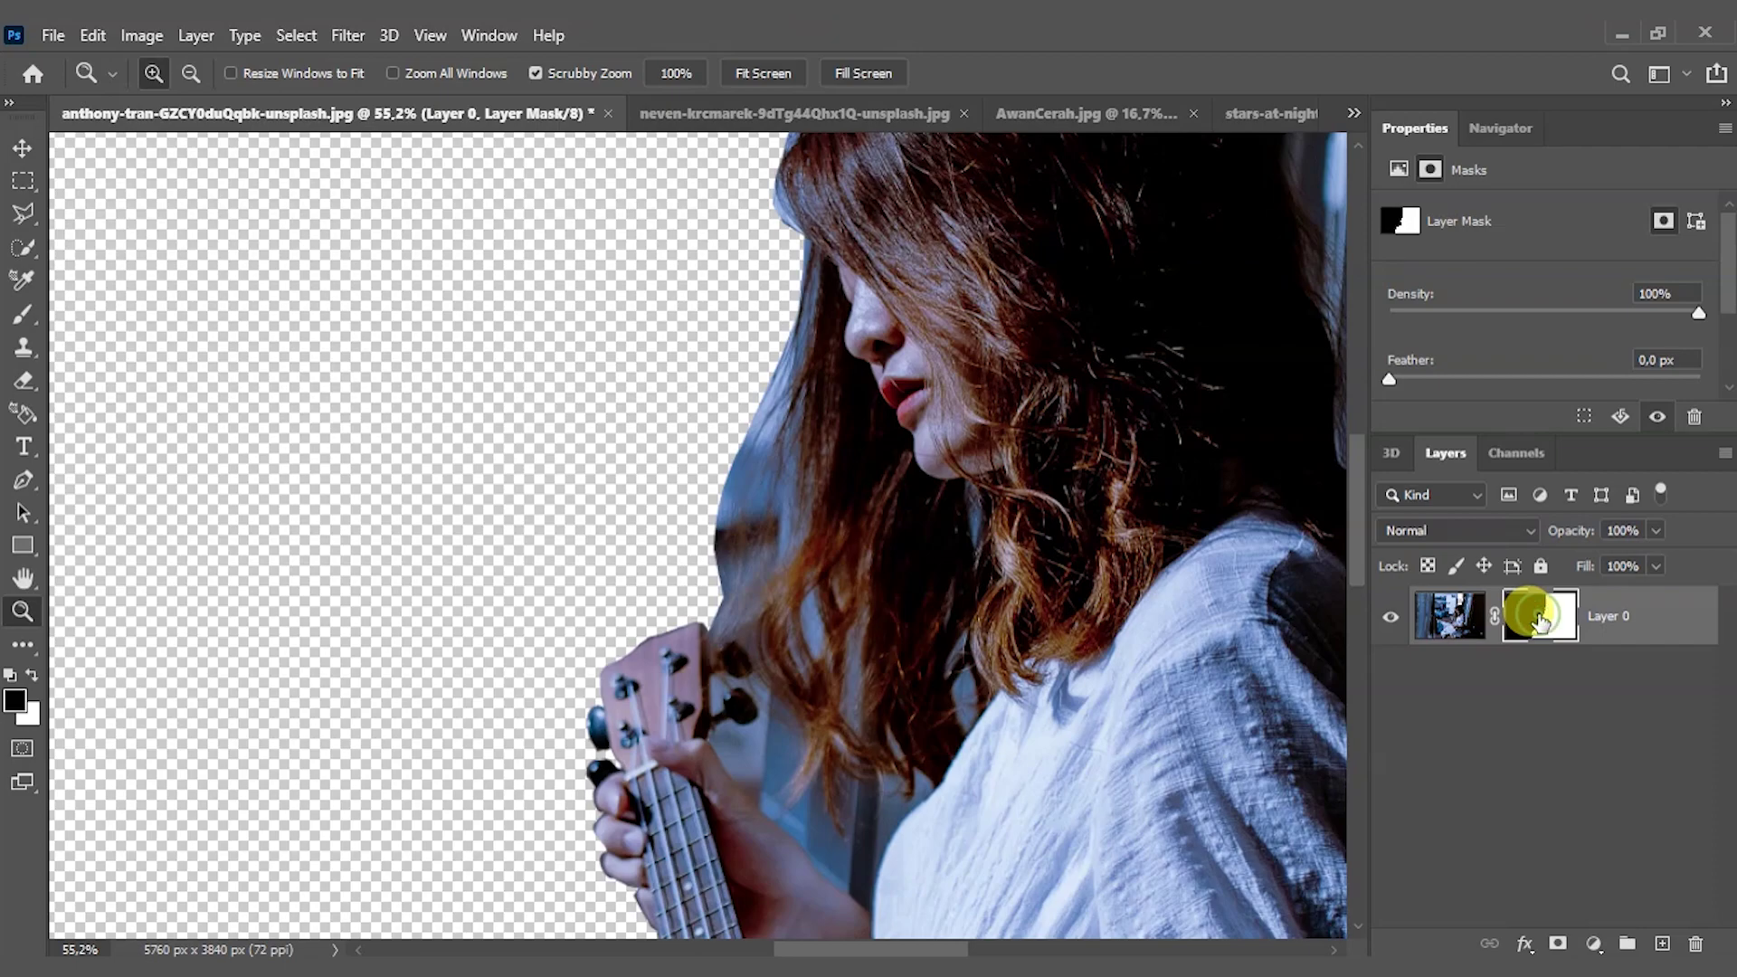
double_click(1538, 618)
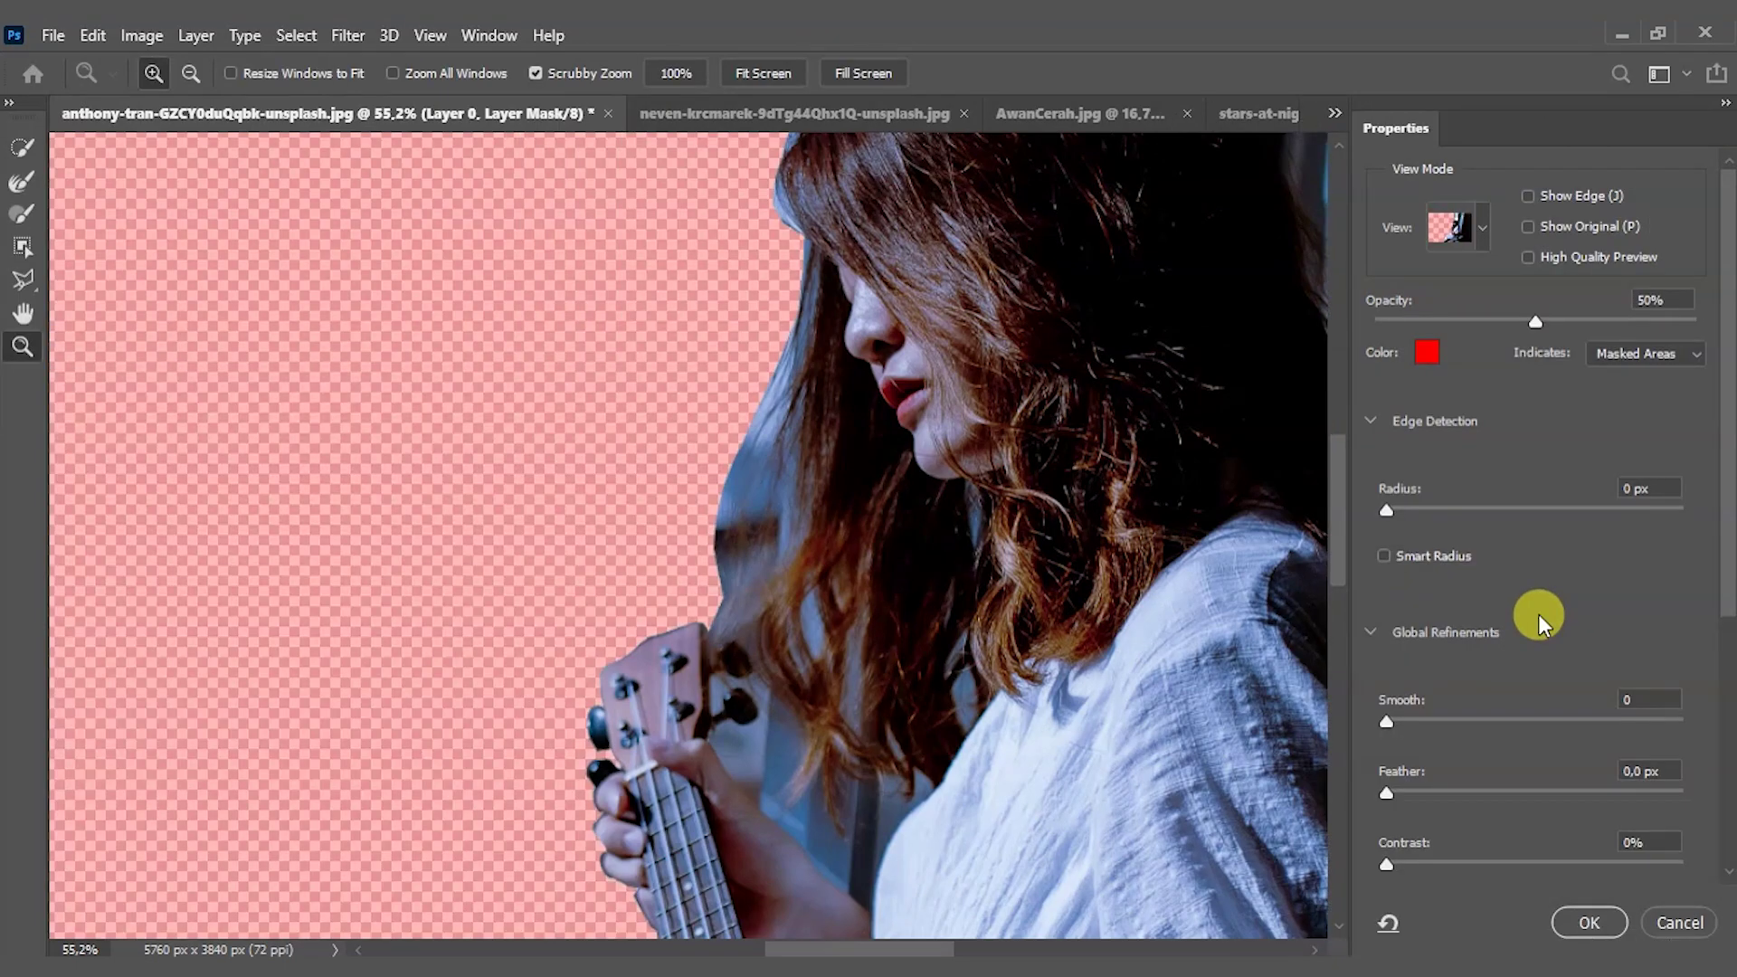
- Zoom into the hair edge and paint away leftover background beside the woman's left hair
left_click_drag(777, 517, 825, 530)
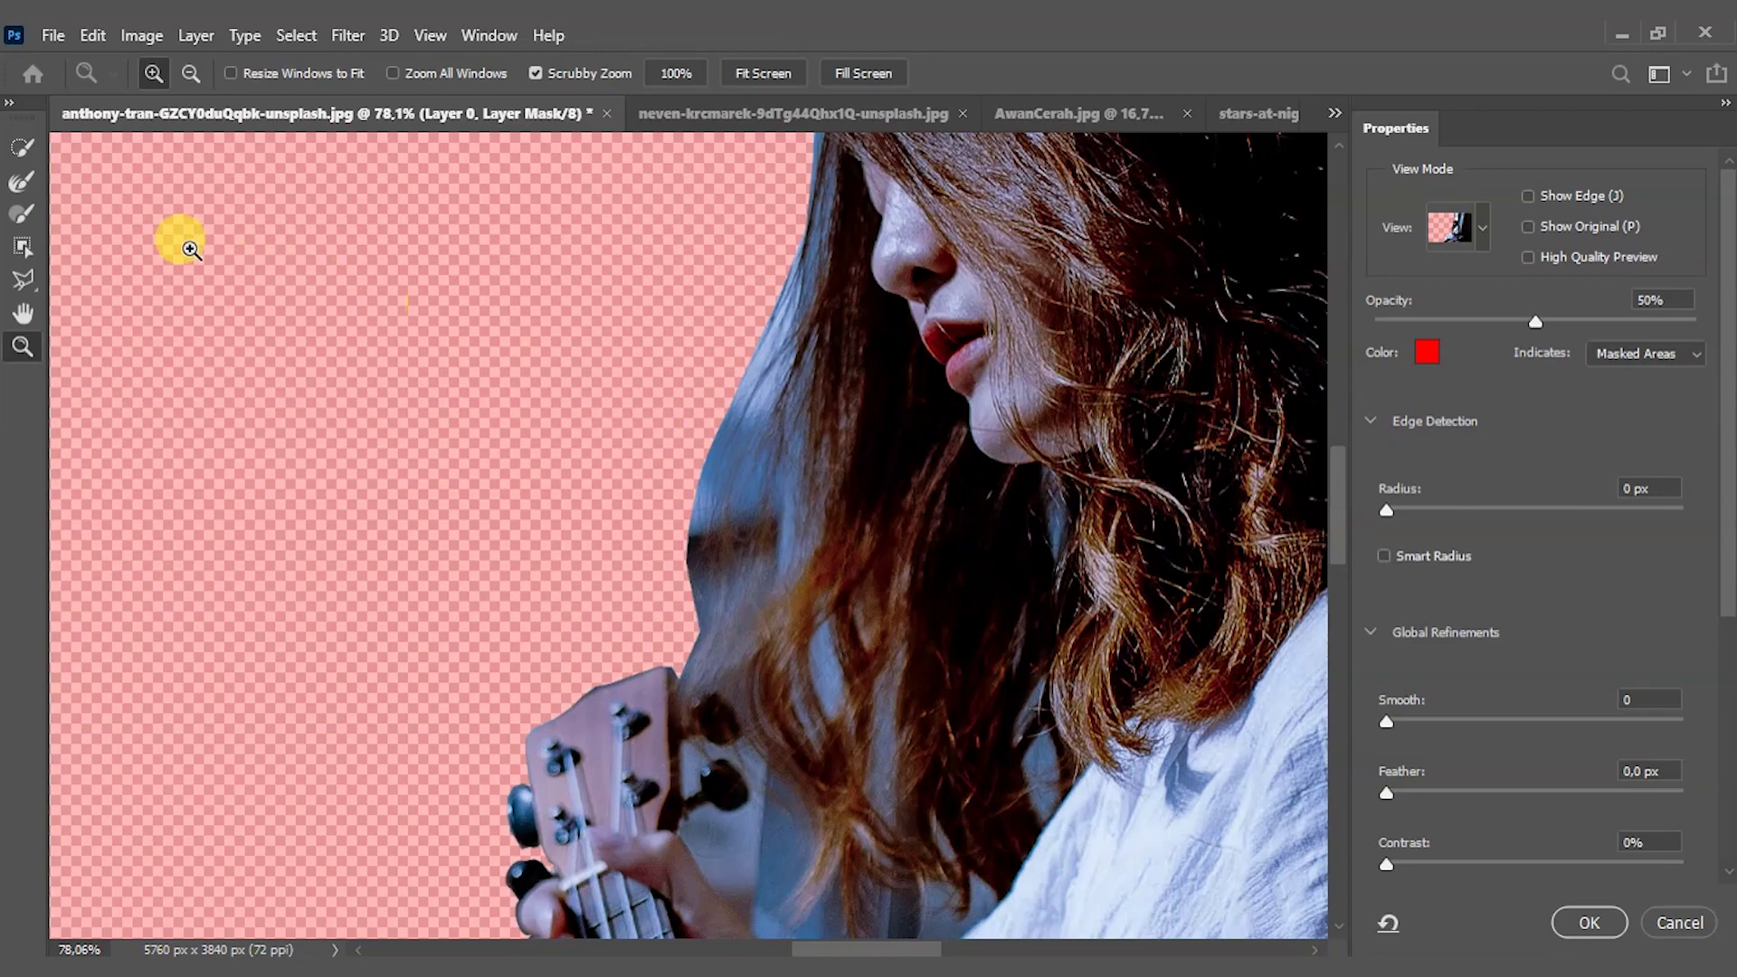
left_click(25, 217)
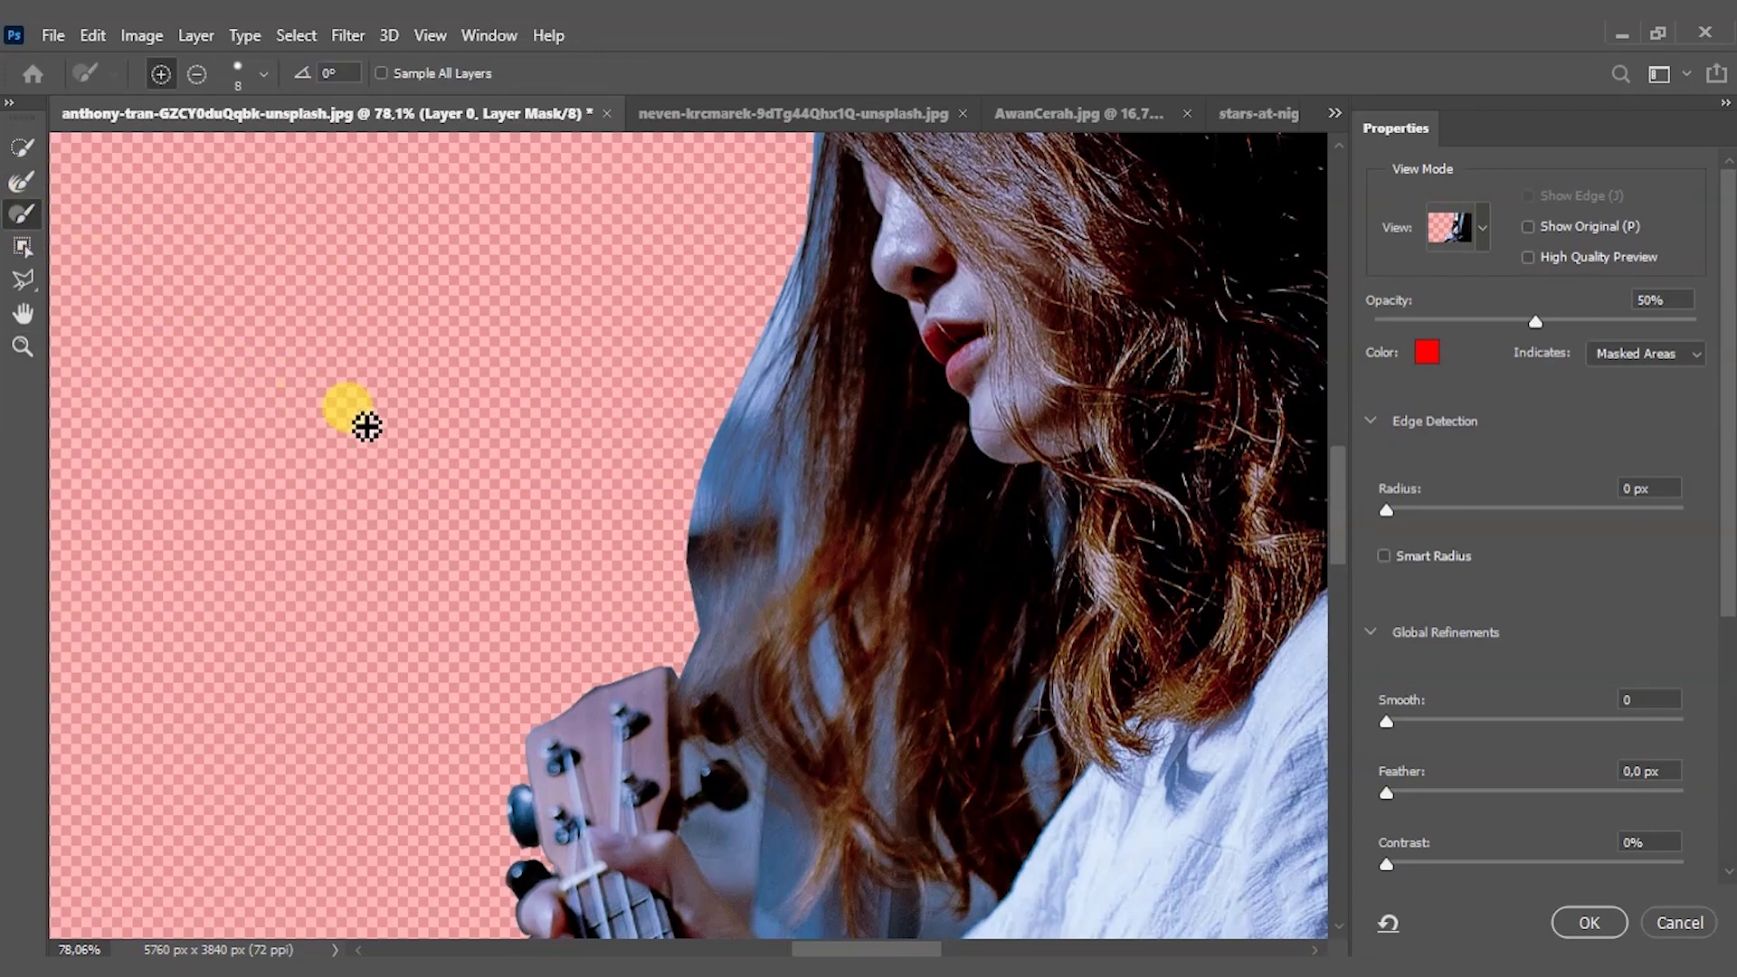
right_click(748, 387)
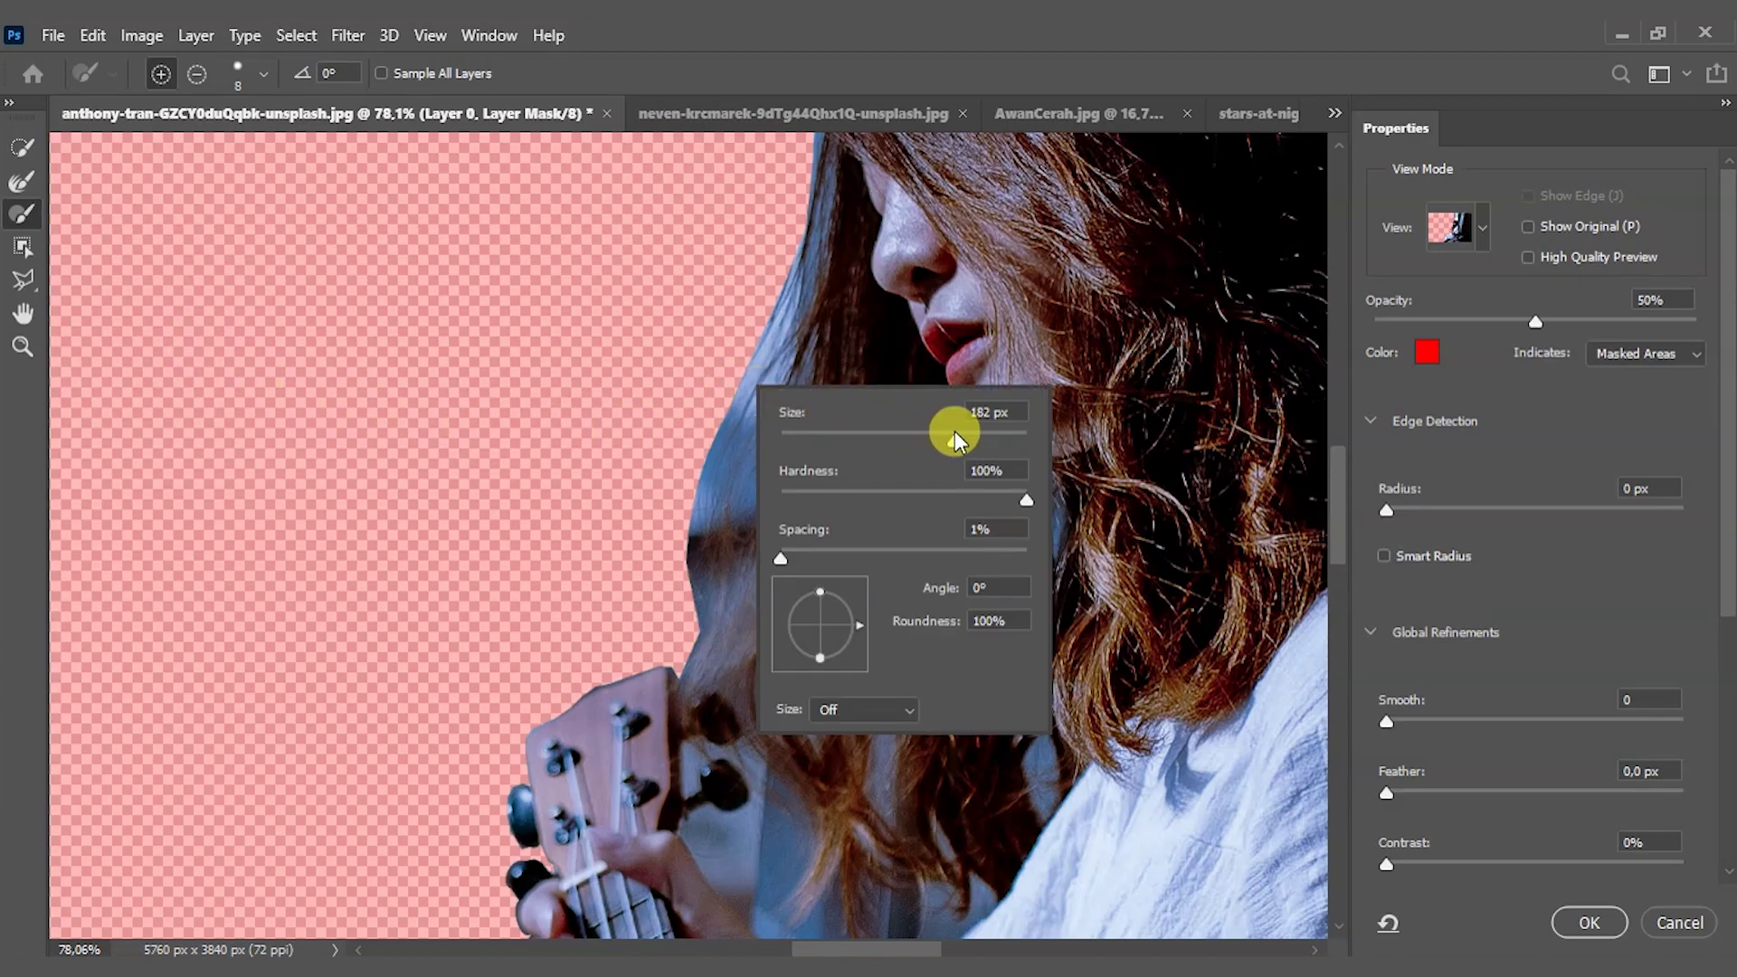
left_click_drag(612, 251, 556, 466)
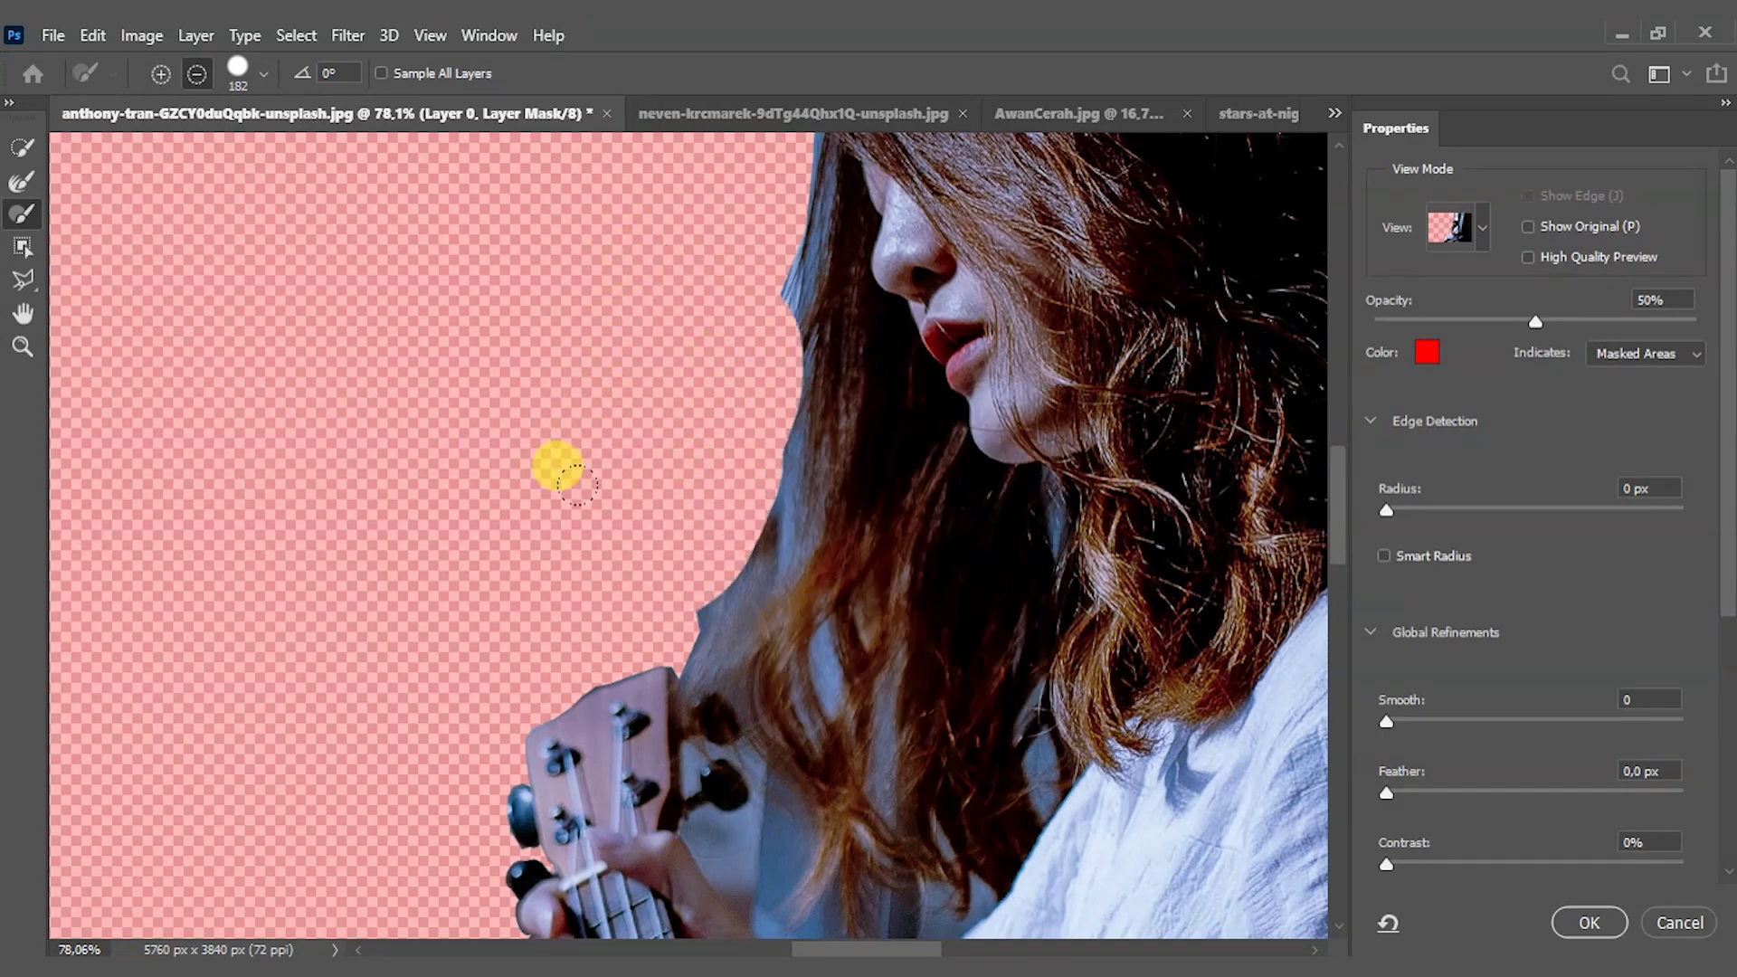
scroll(620, 325, "up", 3)
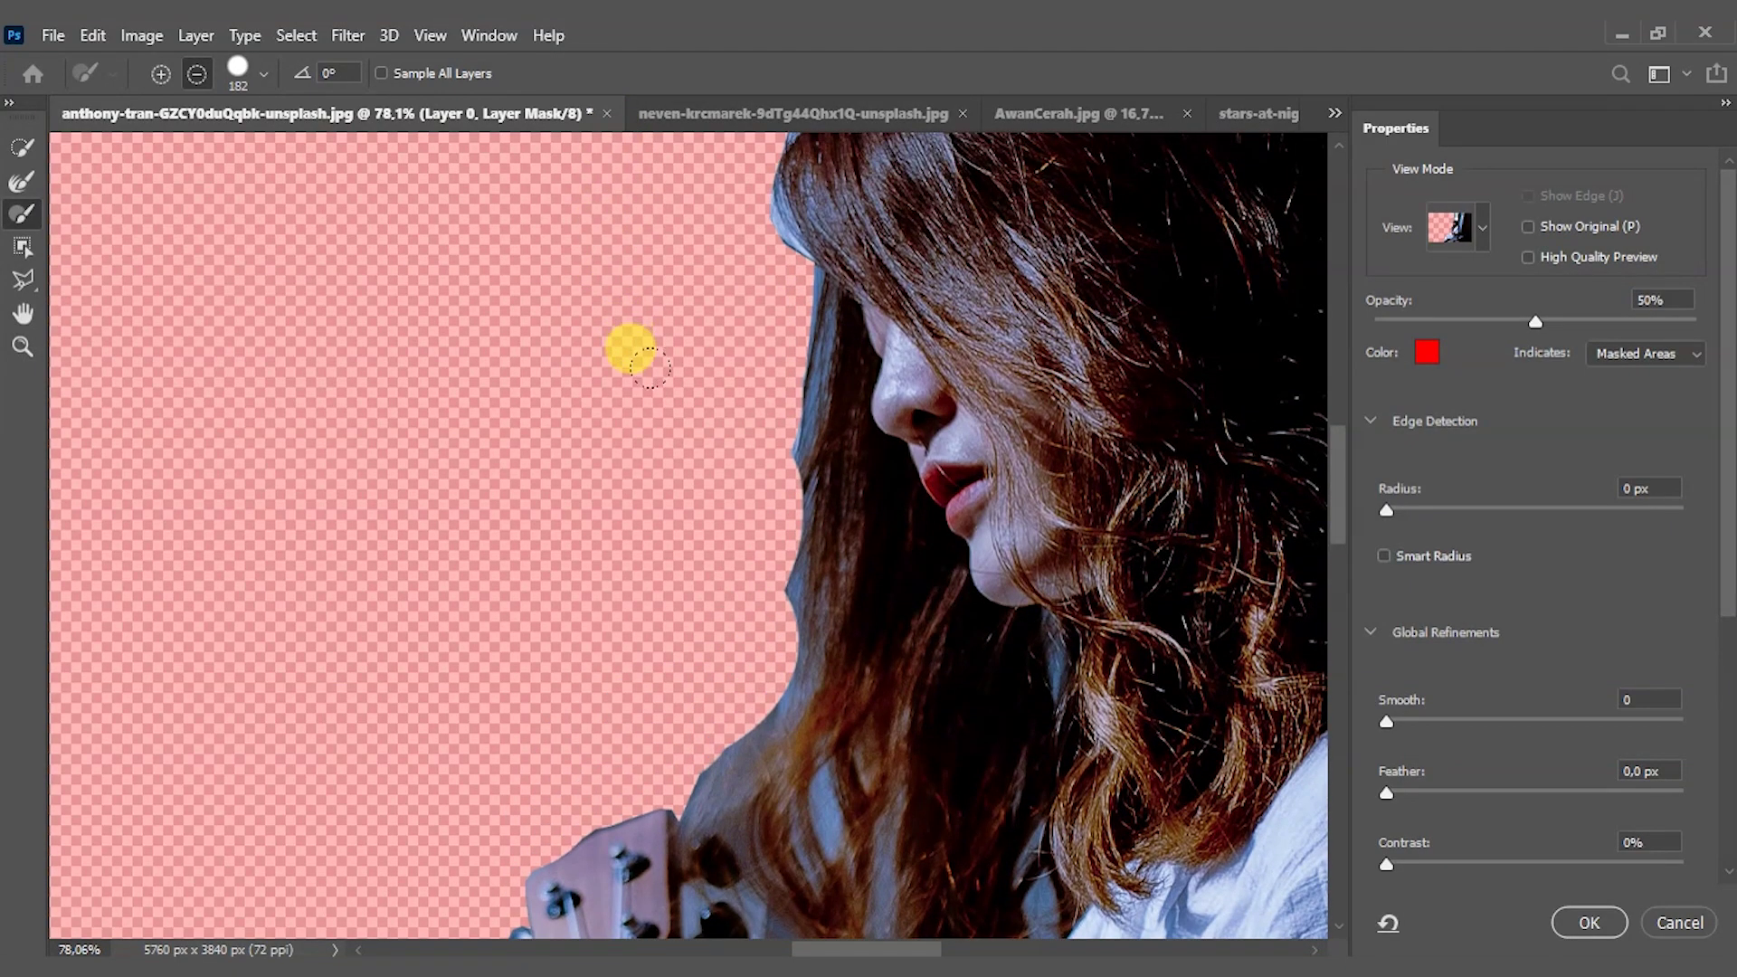
scroll(630, 350, "up", 1)
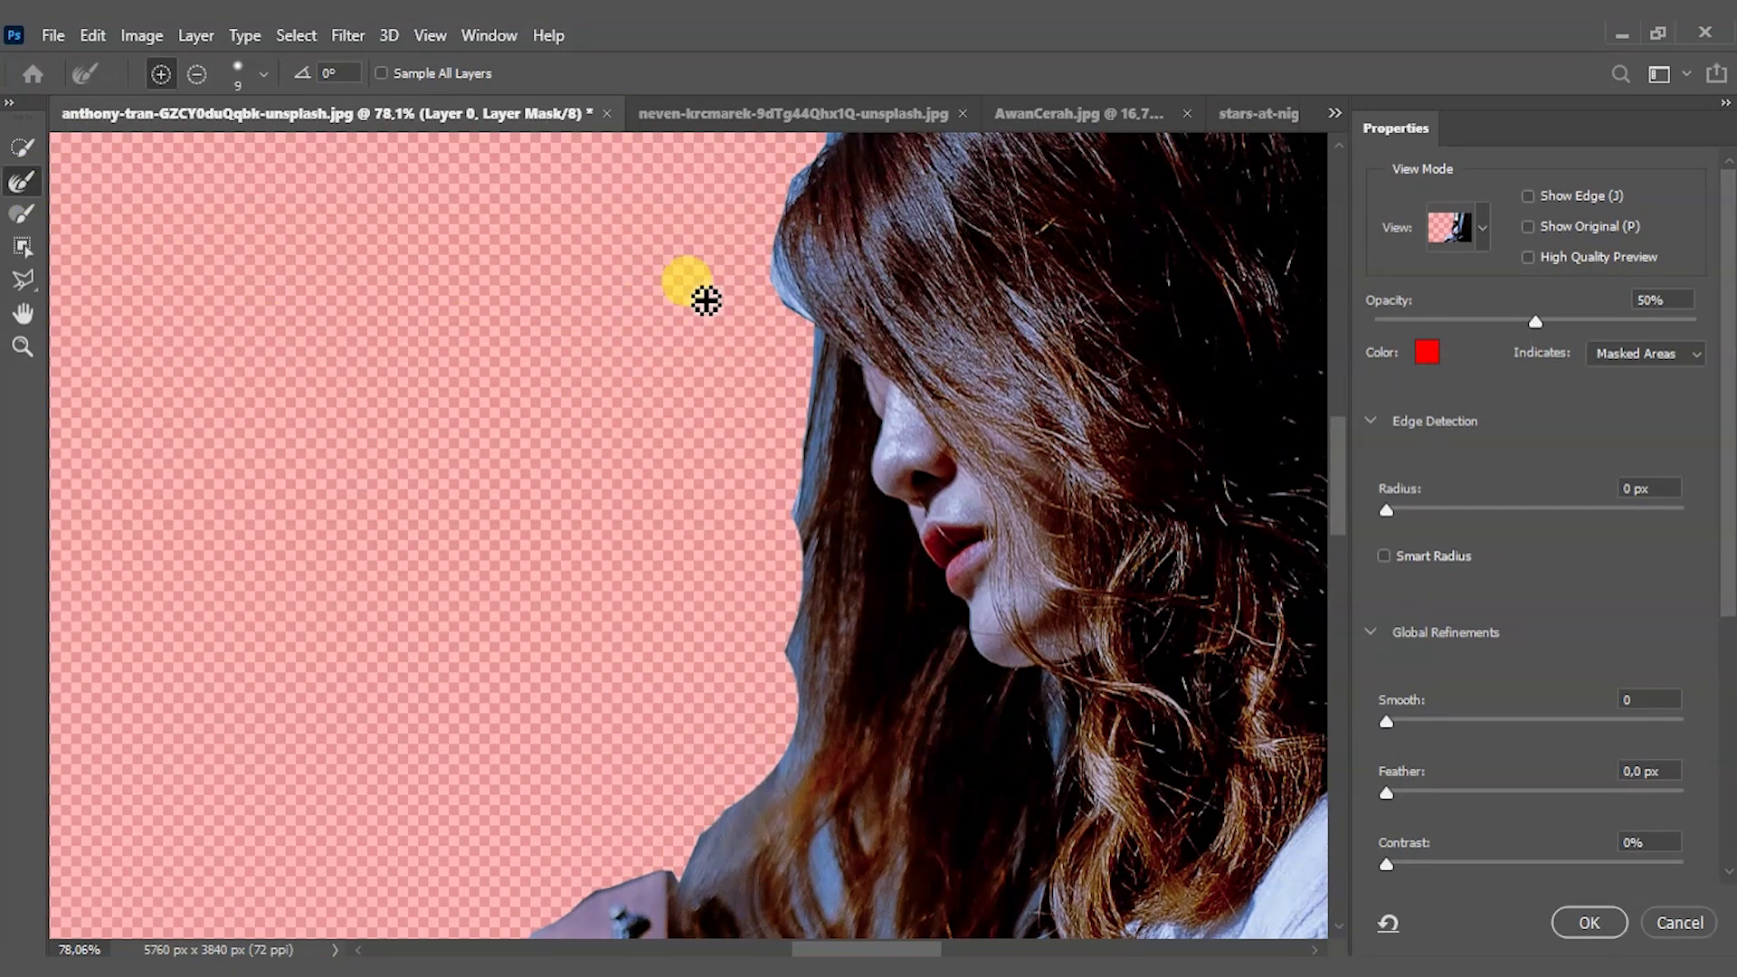
scroll(760, 335, "up", 3)
- Refine the hair strands down the woman's left hair edge with the Refine Edge Brush
right_click(827, 384)
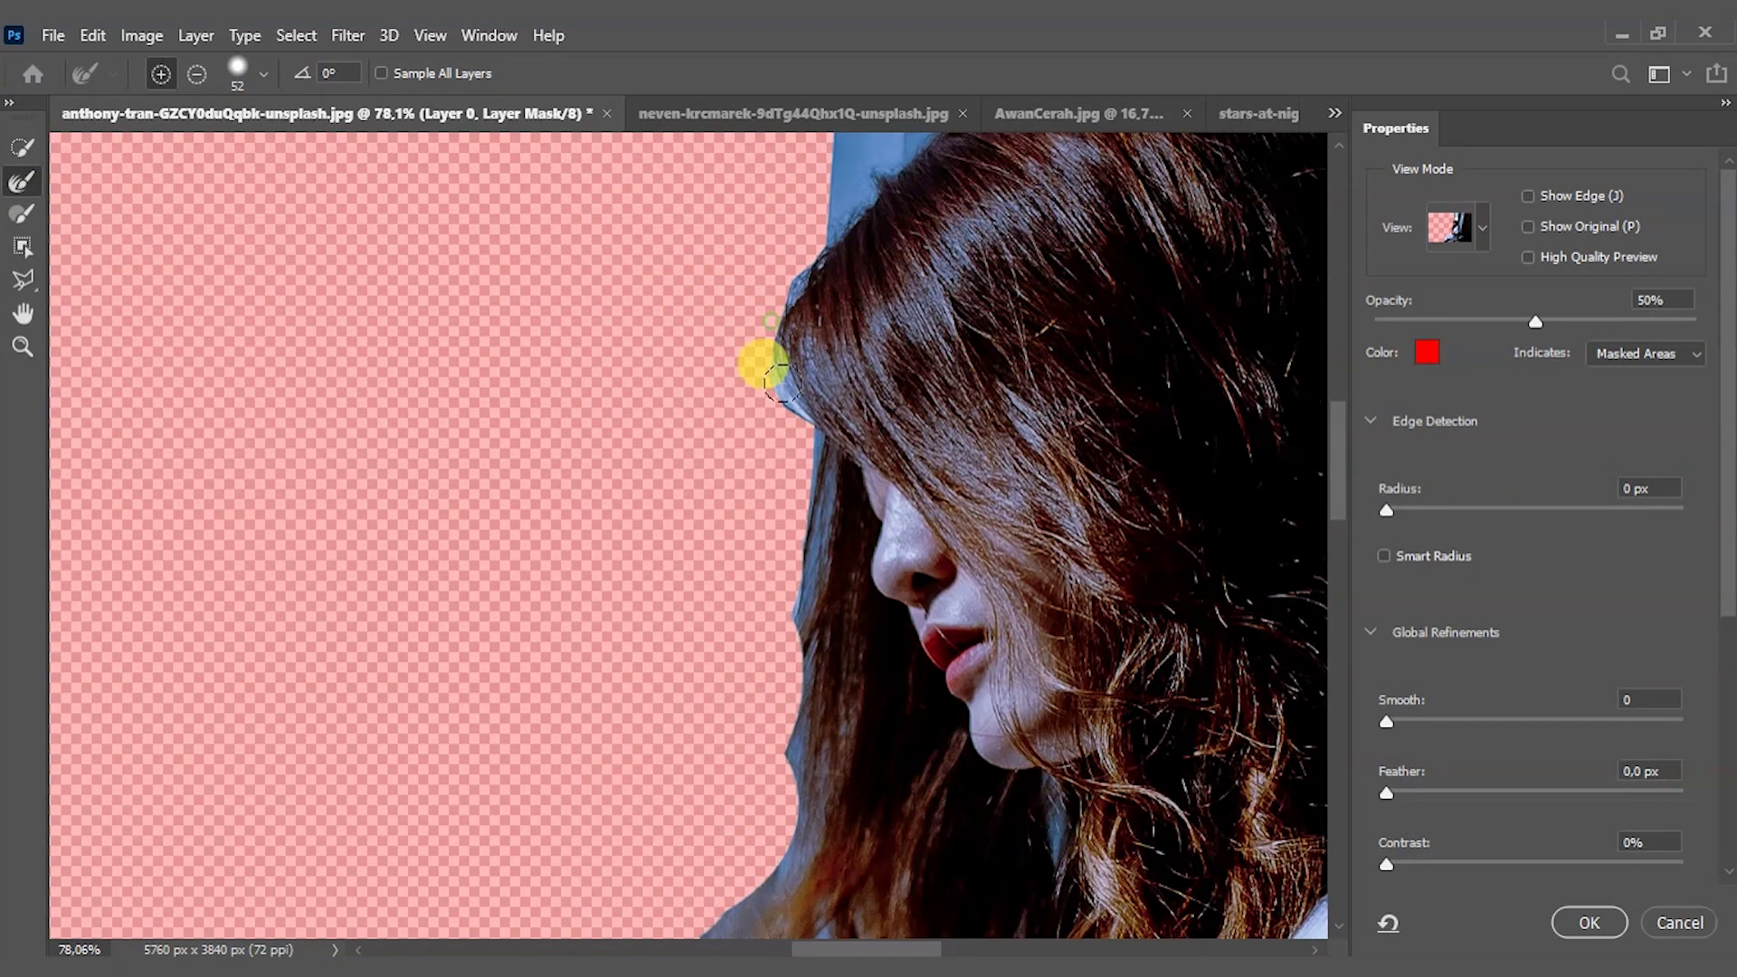
left_click_drag(757, 361, 756, 260)
mouse_move(787, 341)
left_mouse_down()
mouse_move(804, 447)
mouse_move(748, 543)
mouse_move(748, 725)
mouse_move(729, 703)
left_mouse_up()
scroll(720, 395, "down", 3)
mouse_move(719, 396)
left_mouse_down()
mouse_move(671, 457)
mouse_move(706, 621)
mouse_move(683, 654)
left_mouse_up()
scroll(683, 655, "down", 3)
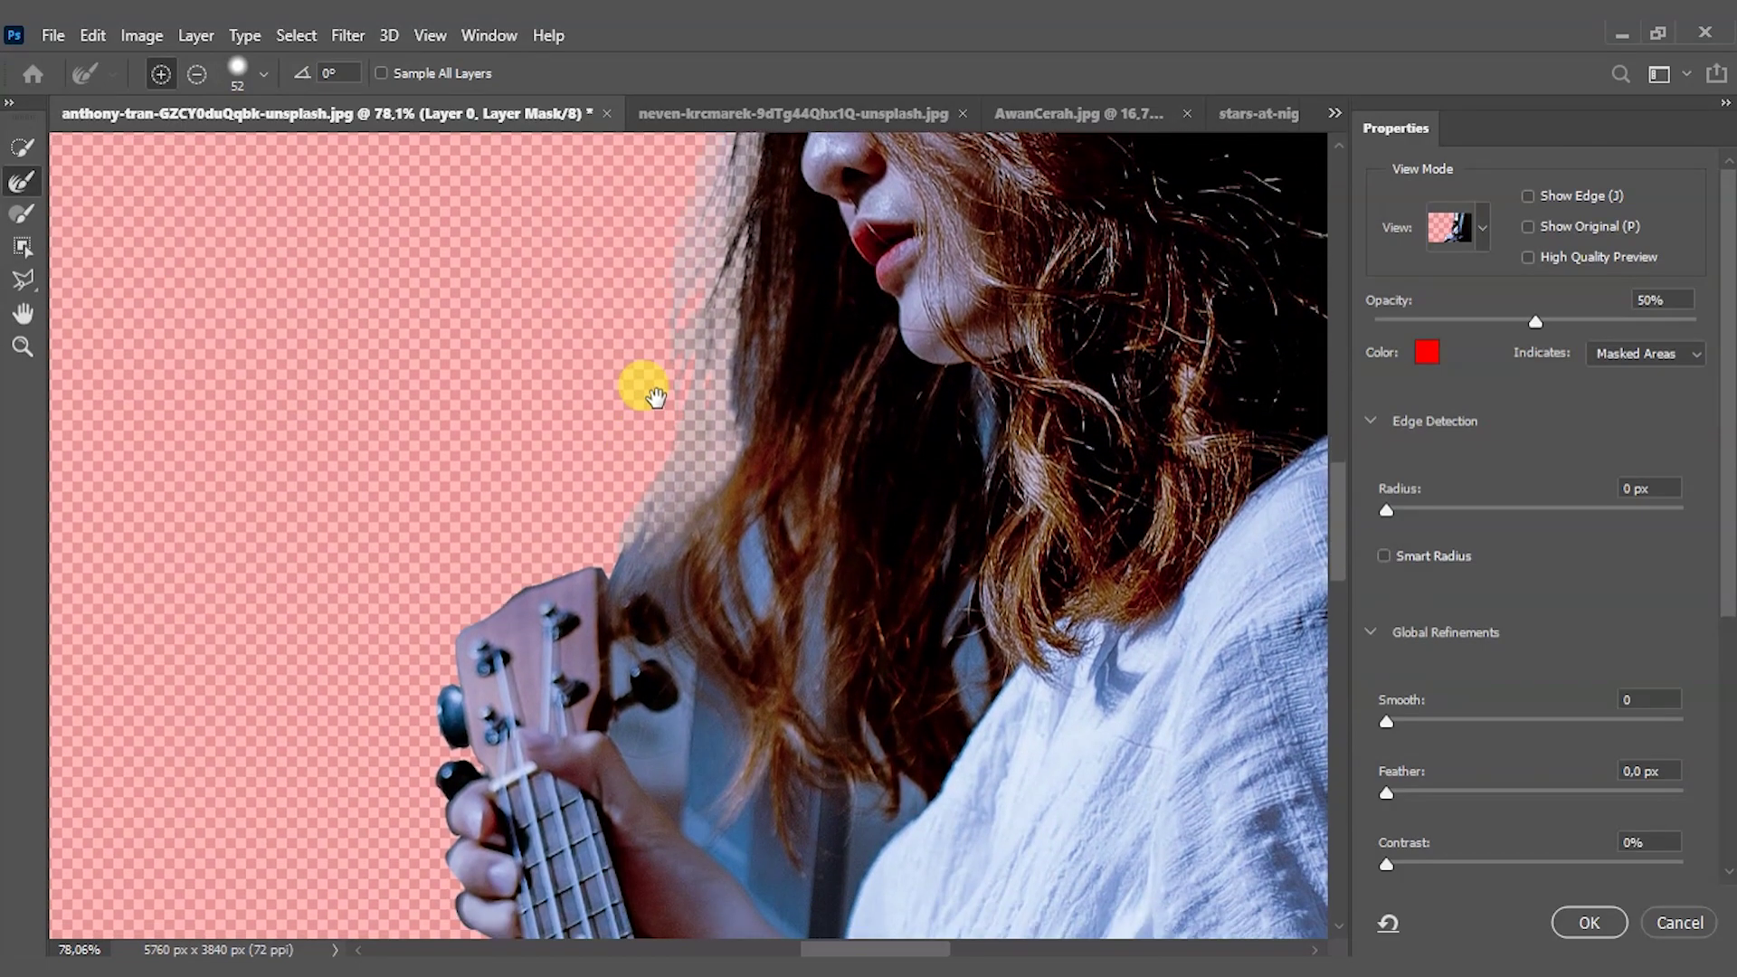
scroll(640, 388, "down", 1)
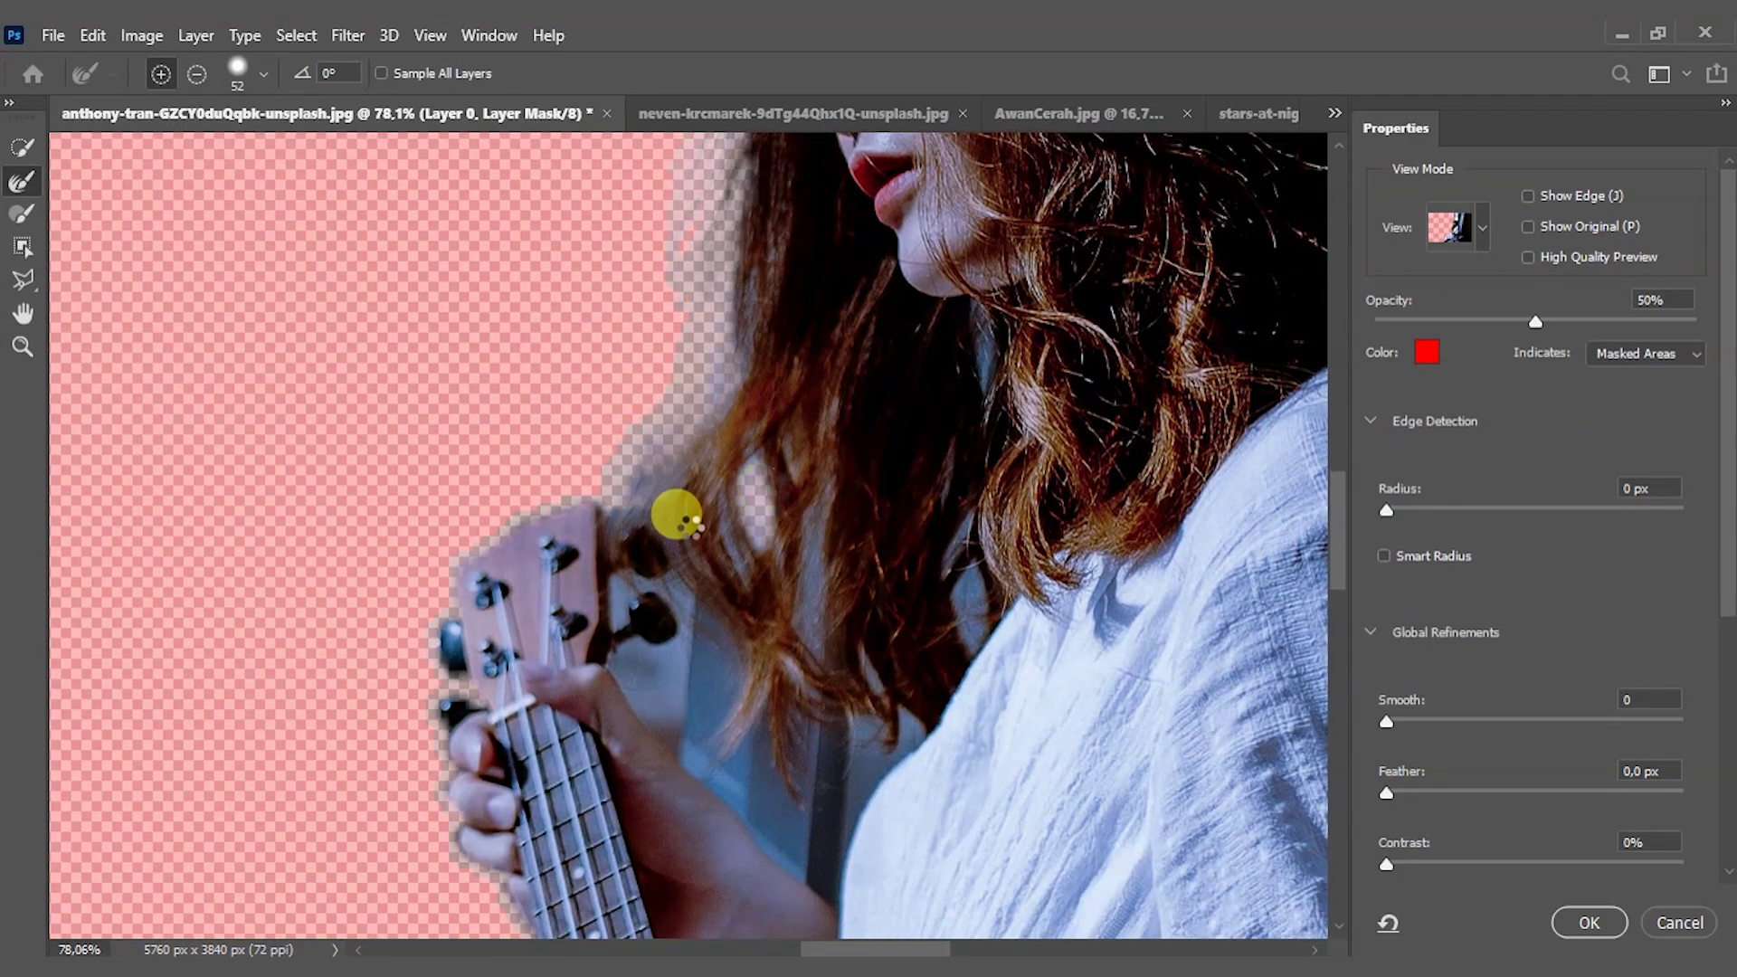
scroll(691, 524, "down", 1)
scroll(719, 434, "down", 1)
scroll(718, 434, "down", 1)
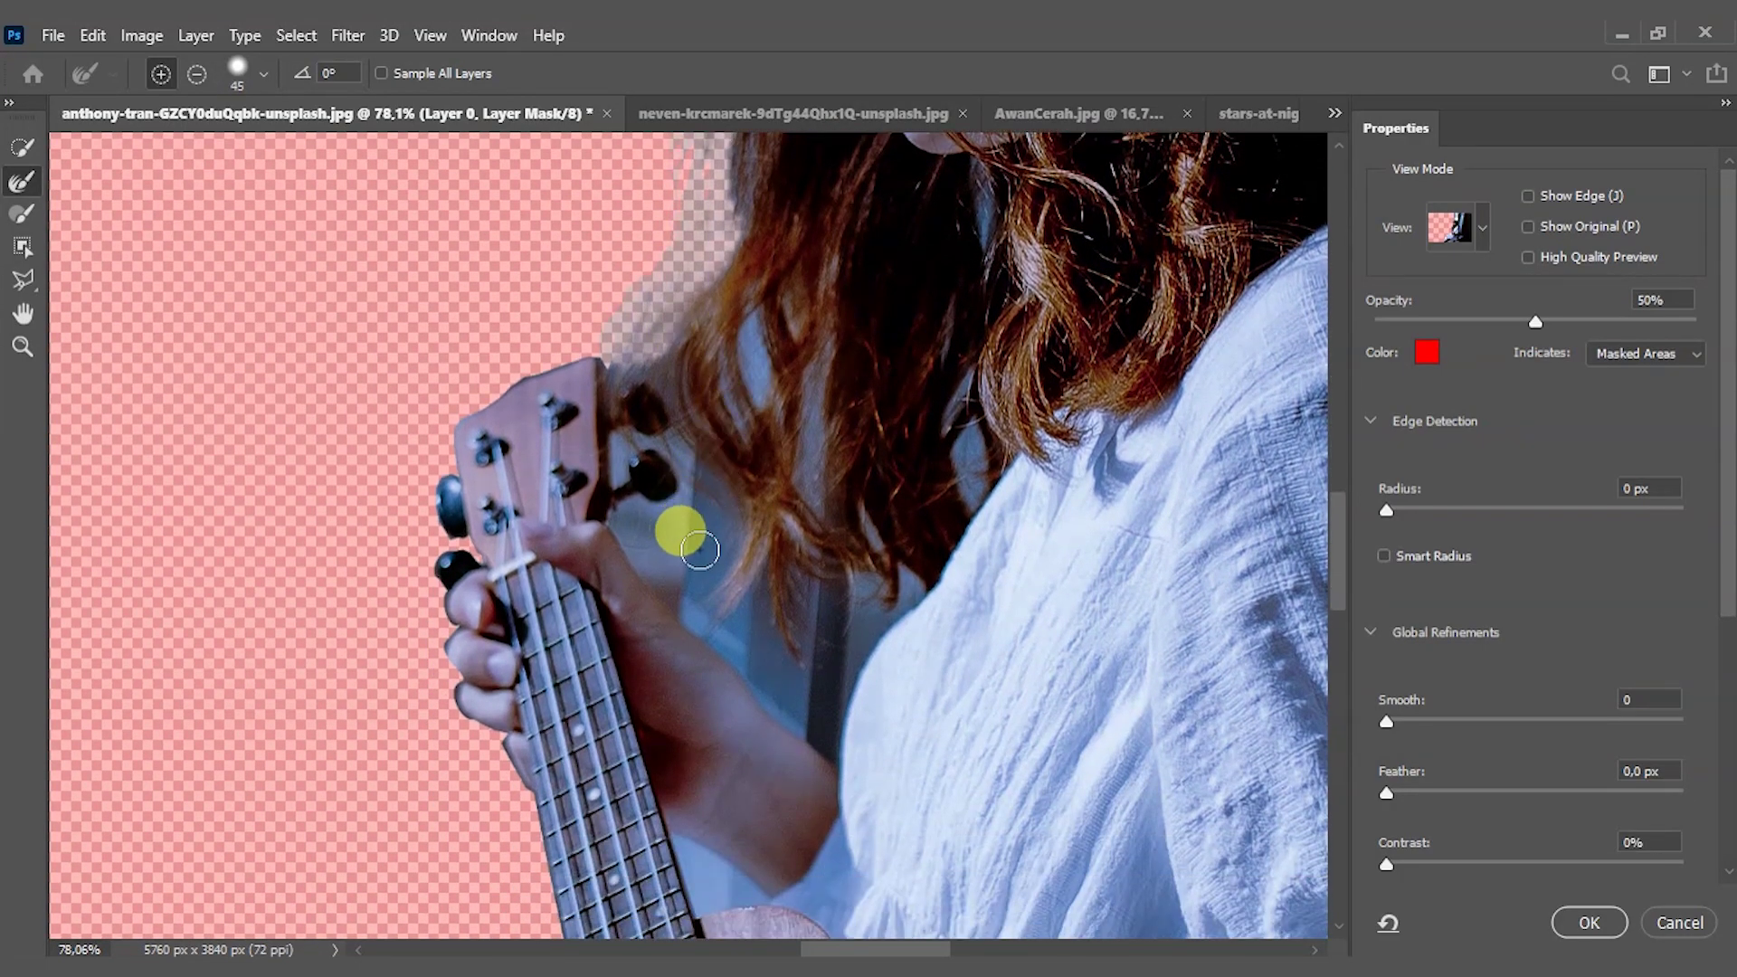
- With a slightly smaller brush, refine around the ukulele tuning pegs and hand, softening the hair edge
key("bracketleft")
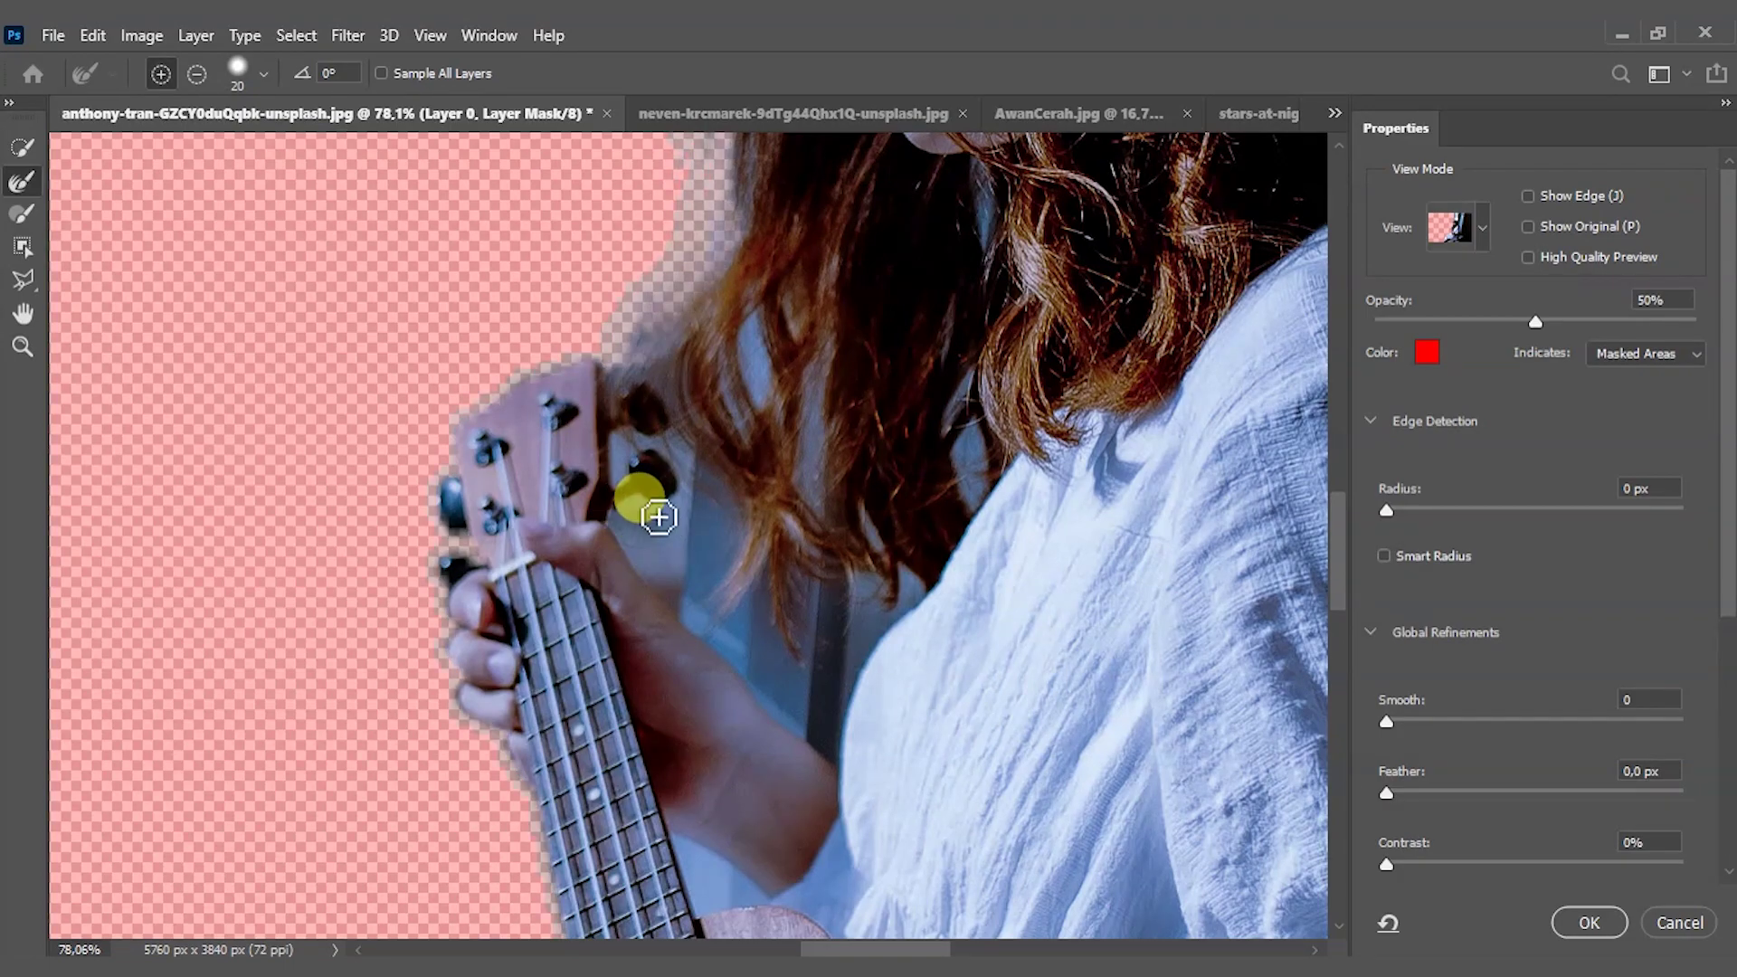
mouse_move(680, 543)
left_mouse_down()
mouse_move(612, 470)
mouse_move(632, 453)
mouse_move(698, 465)
mouse_move(660, 535)
mouse_move(676, 607)
left_mouse_up()
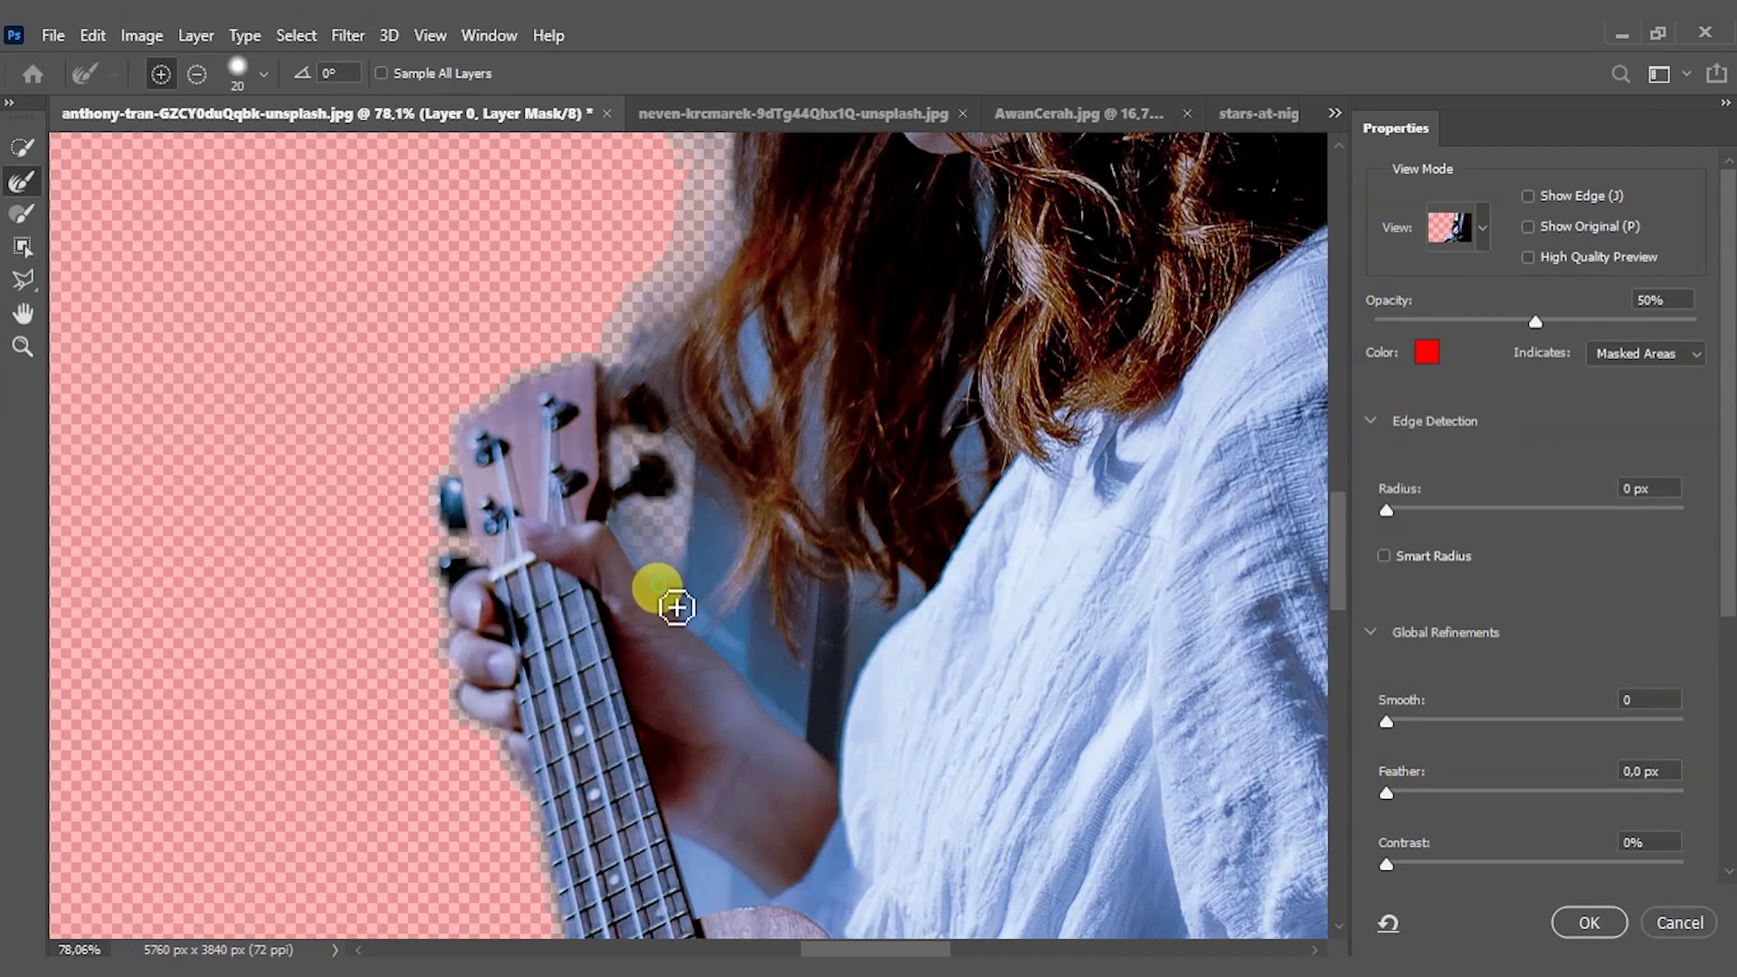
mouse_move(640, 538)
left_mouse_down()
mouse_move(643, 567)
mouse_move(667, 551)
mouse_move(687, 590)
left_mouse_up()
scroll(678, 546, "up", 3)
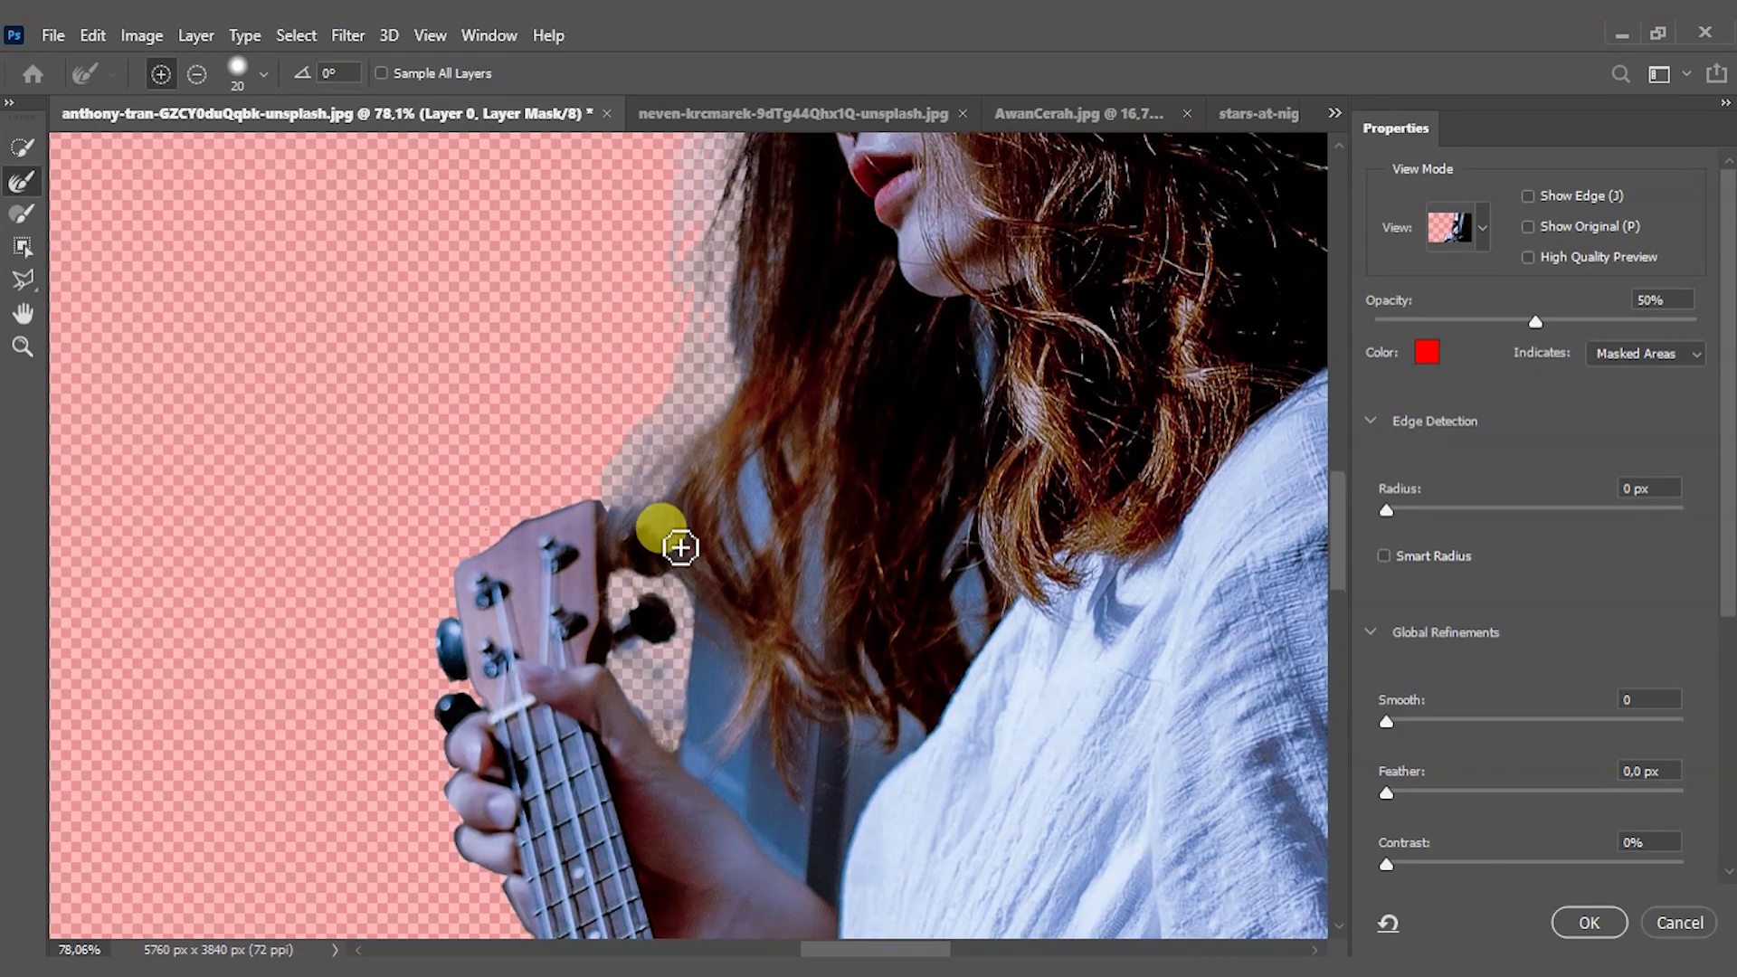
scroll(673, 546, "up", 2)
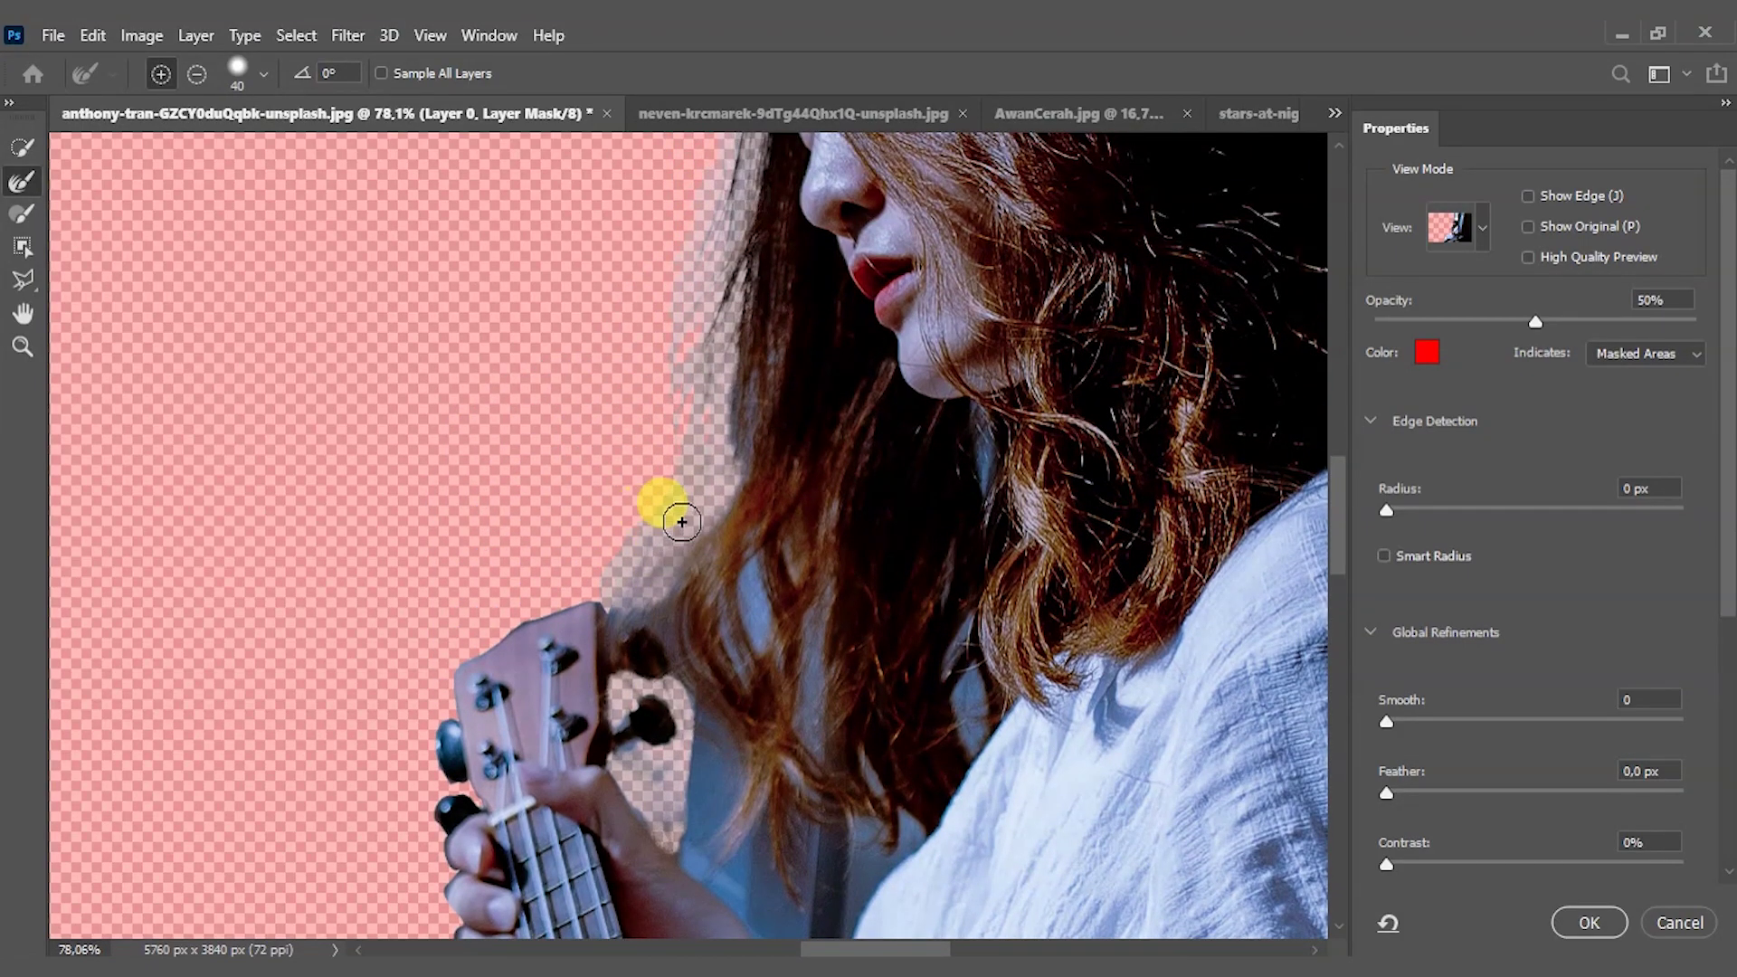
mouse_move(681, 522)
left_mouse_down()
mouse_move(731, 458)
mouse_move(642, 571)
mouse_move(666, 531)
left_mouse_up()
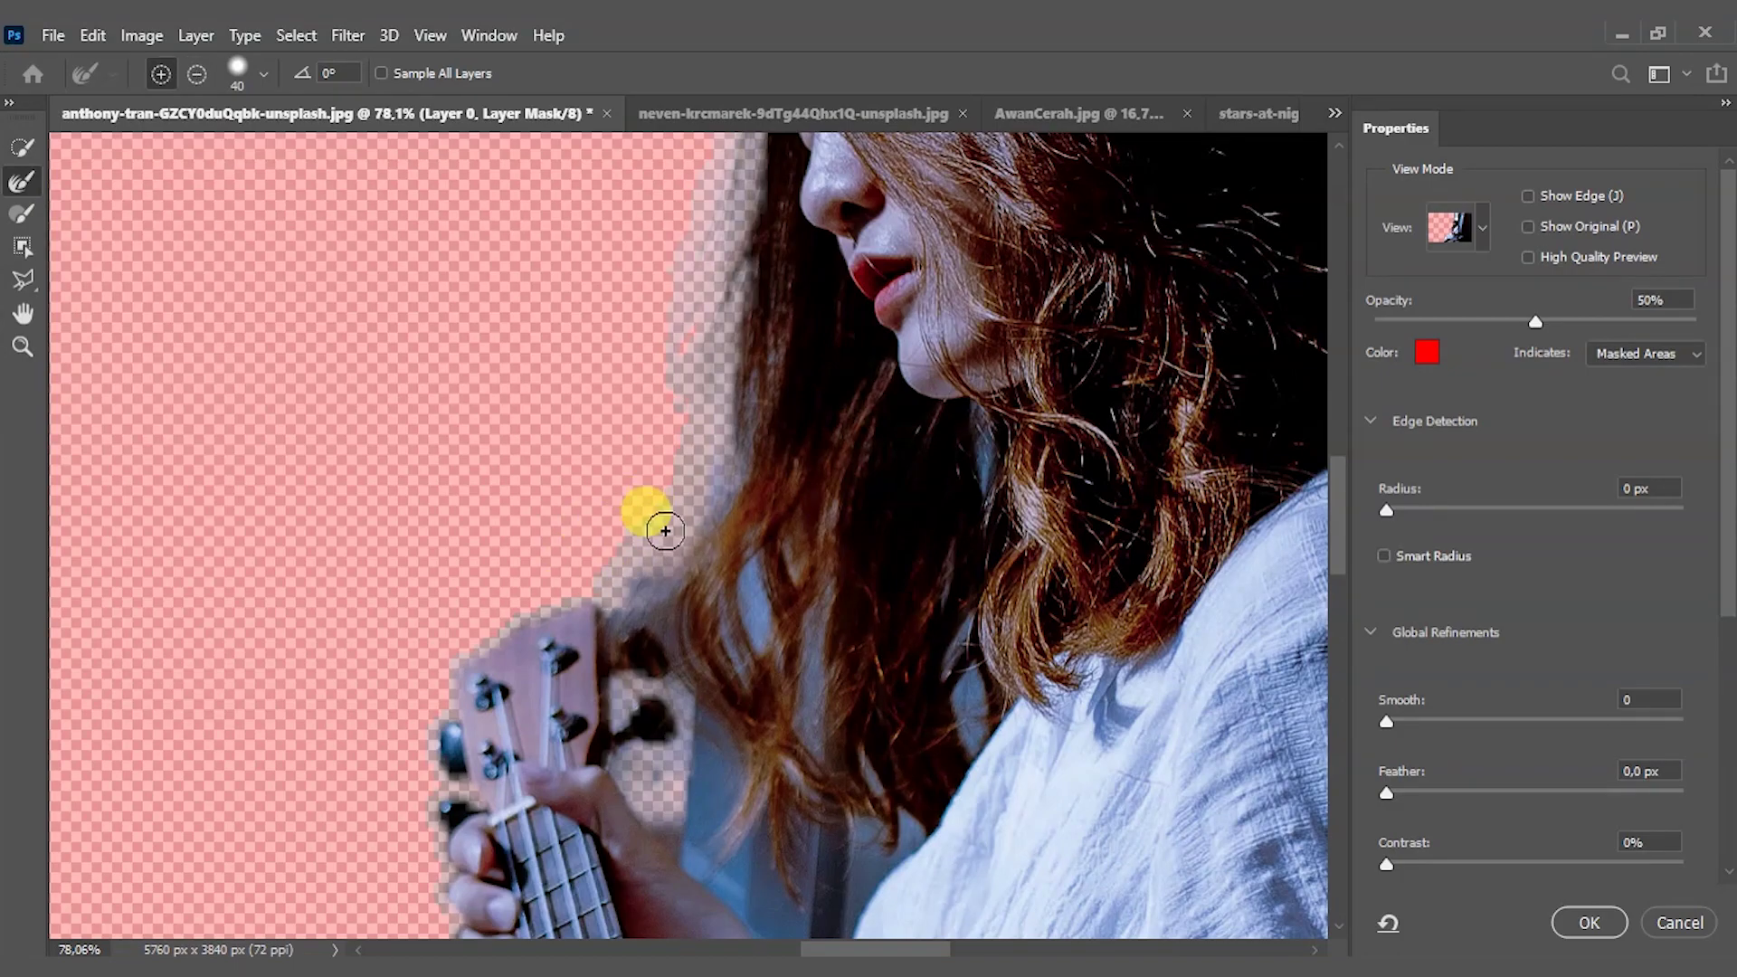
scroll(687, 452, "up", 4)
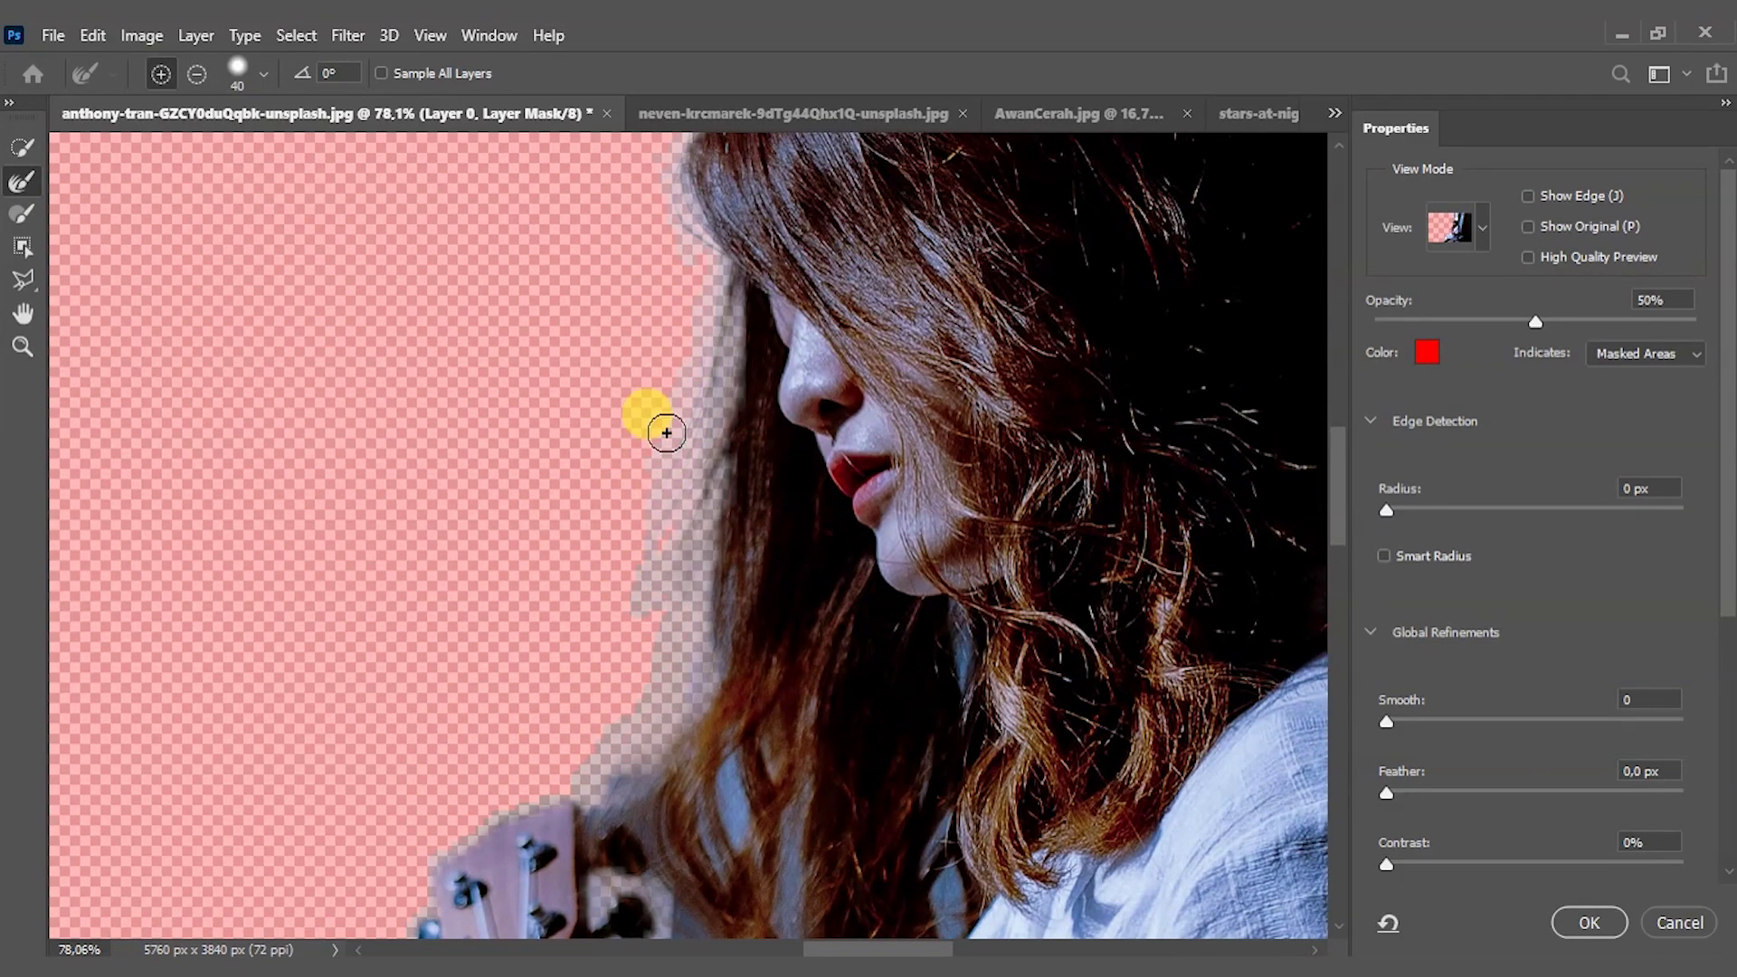
scroll(633, 561, "up", 6)
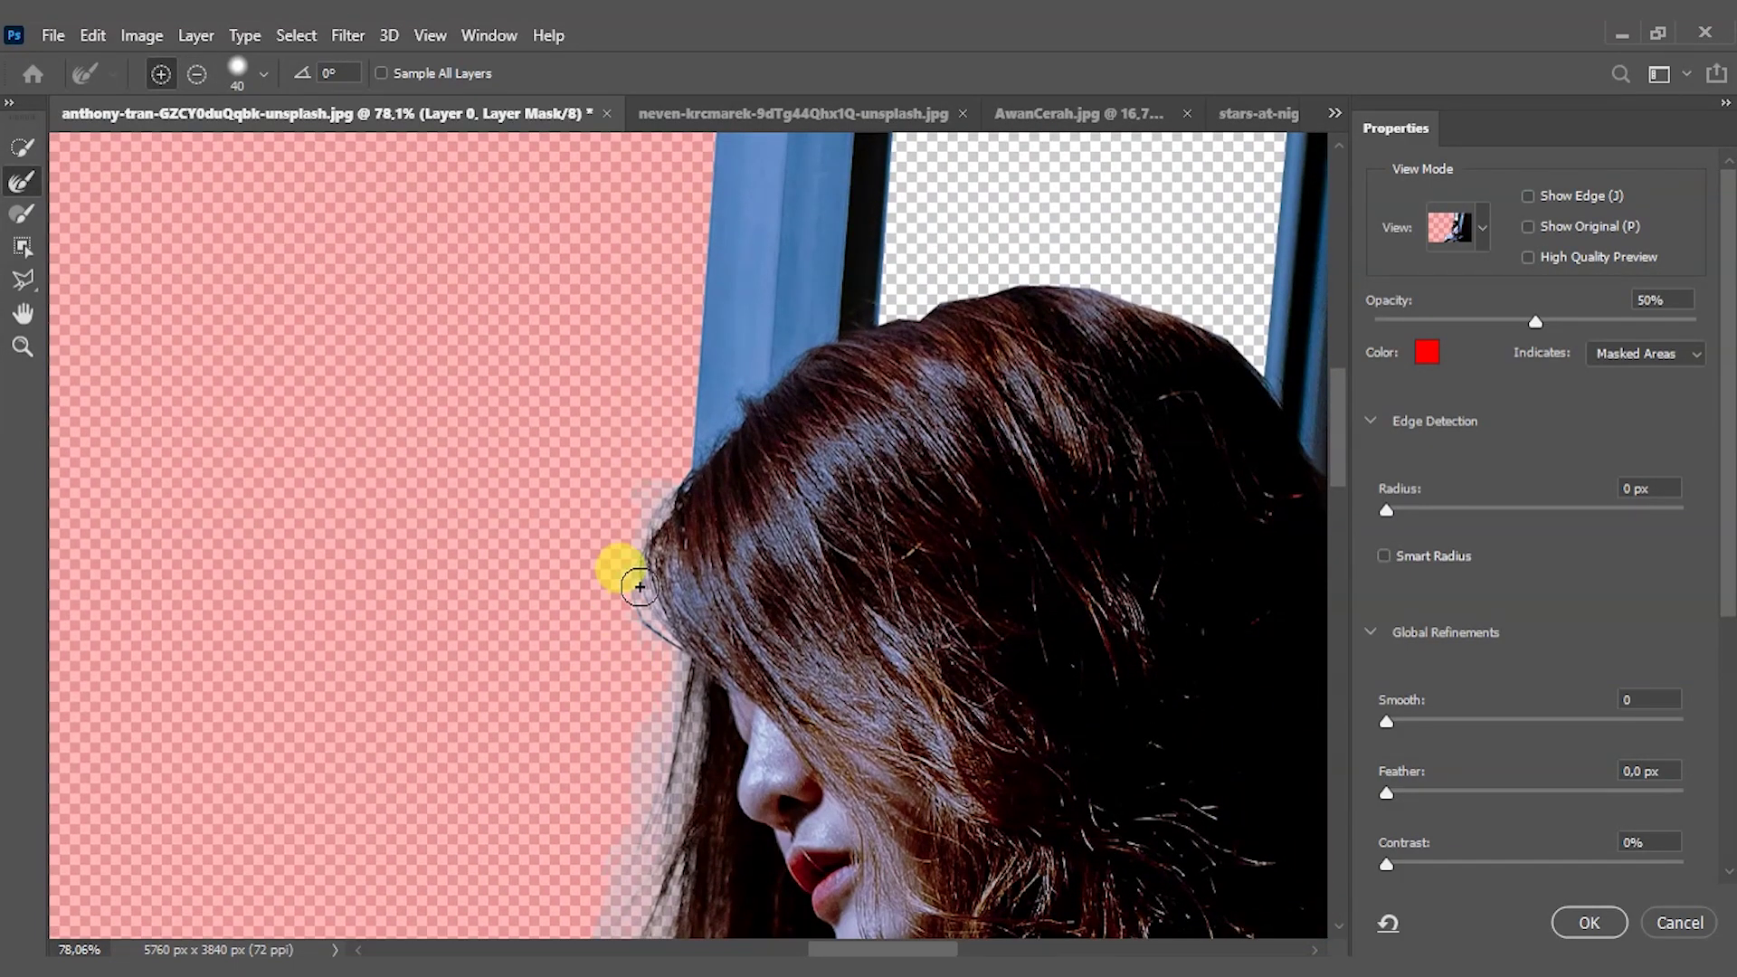
- Pan to the face, then fit the whole image on screen
left_click_drag(605, 688, 600, 491)
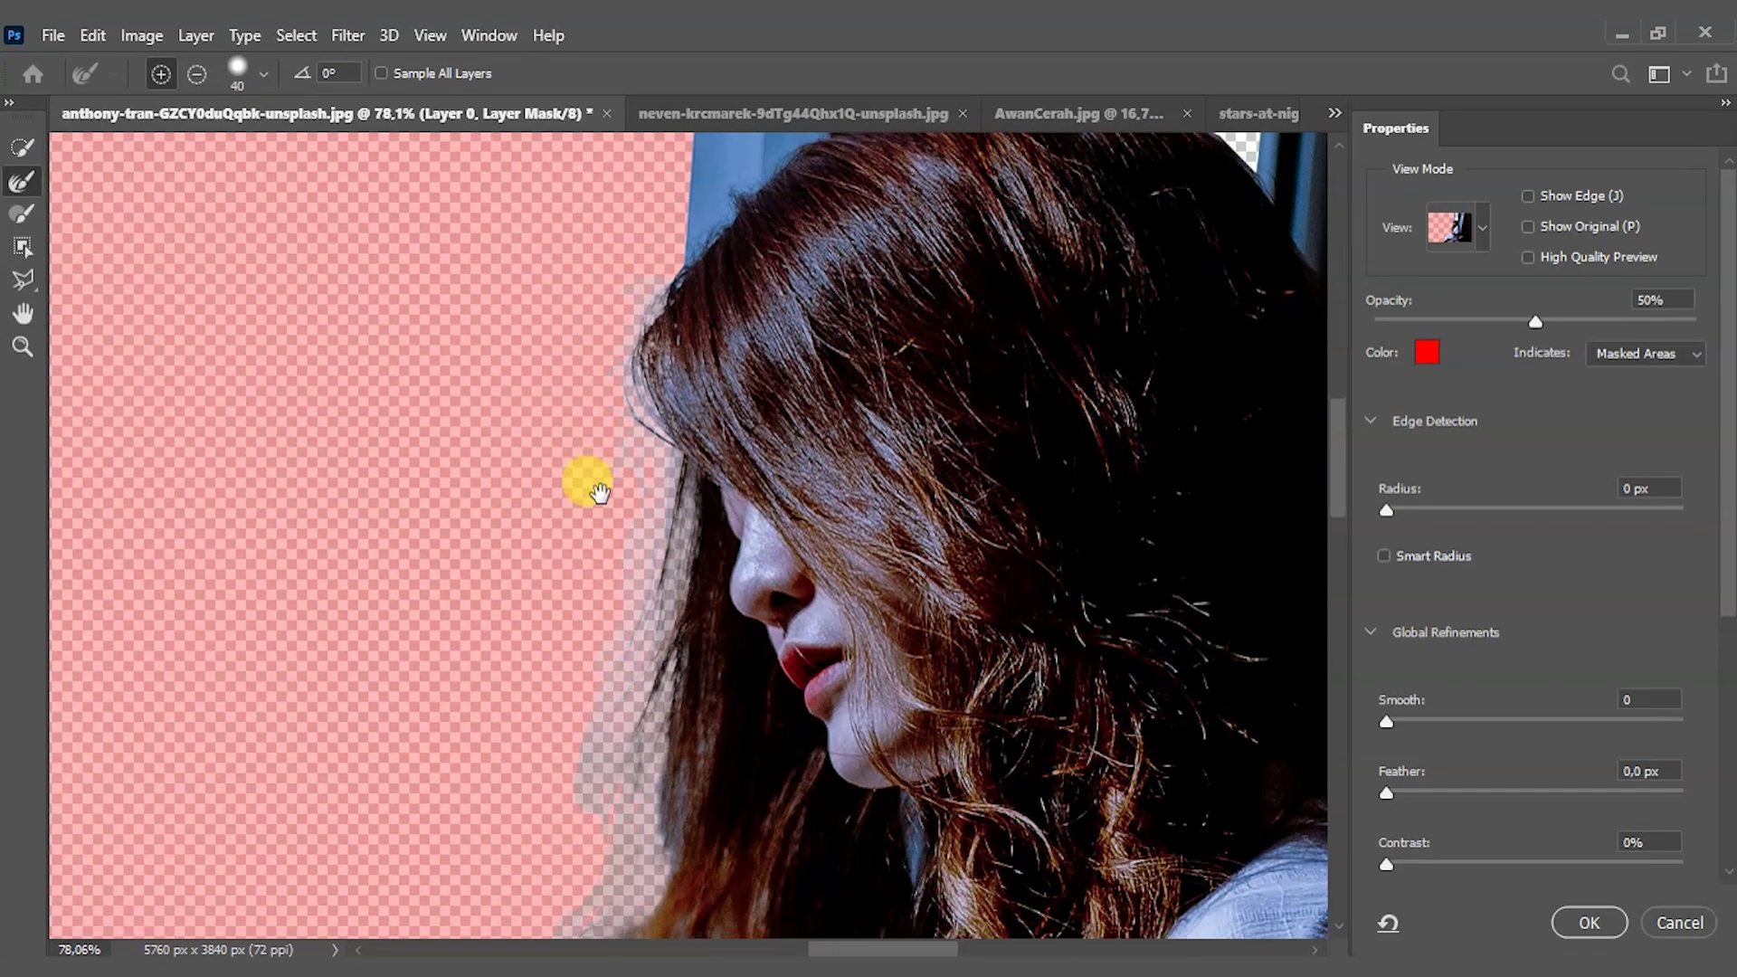
left_click(99, 362)
left_click(23, 346)
right_click(524, 485)
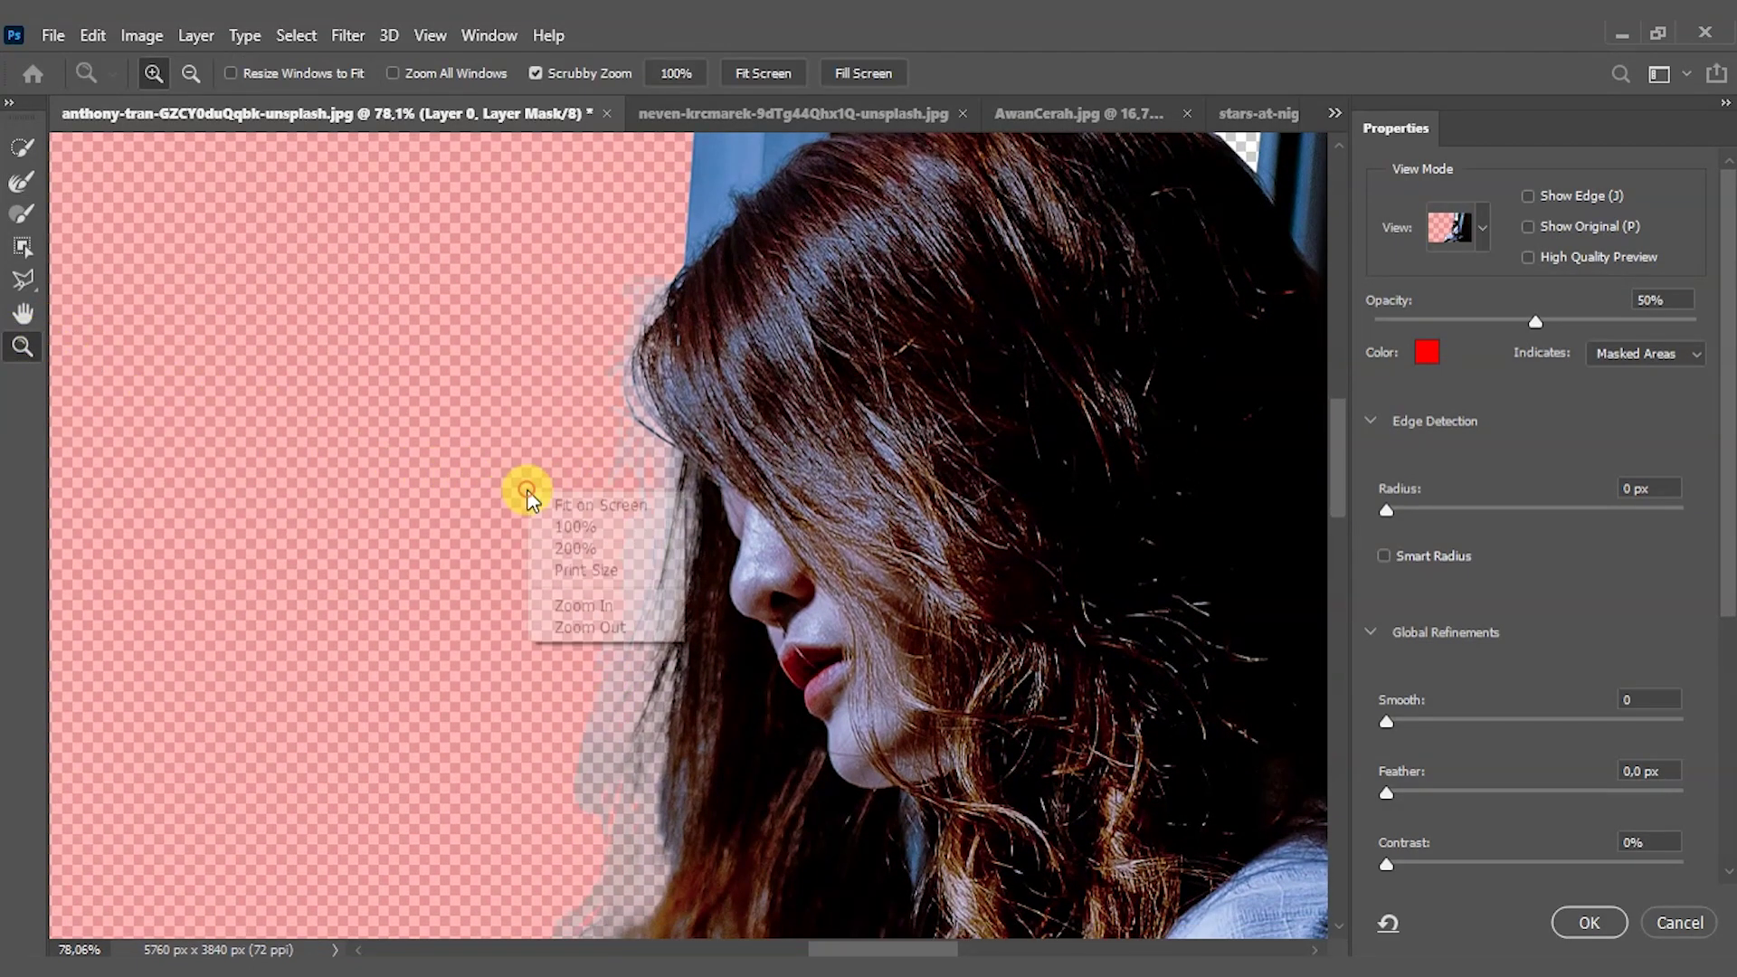
left_click(549, 503)
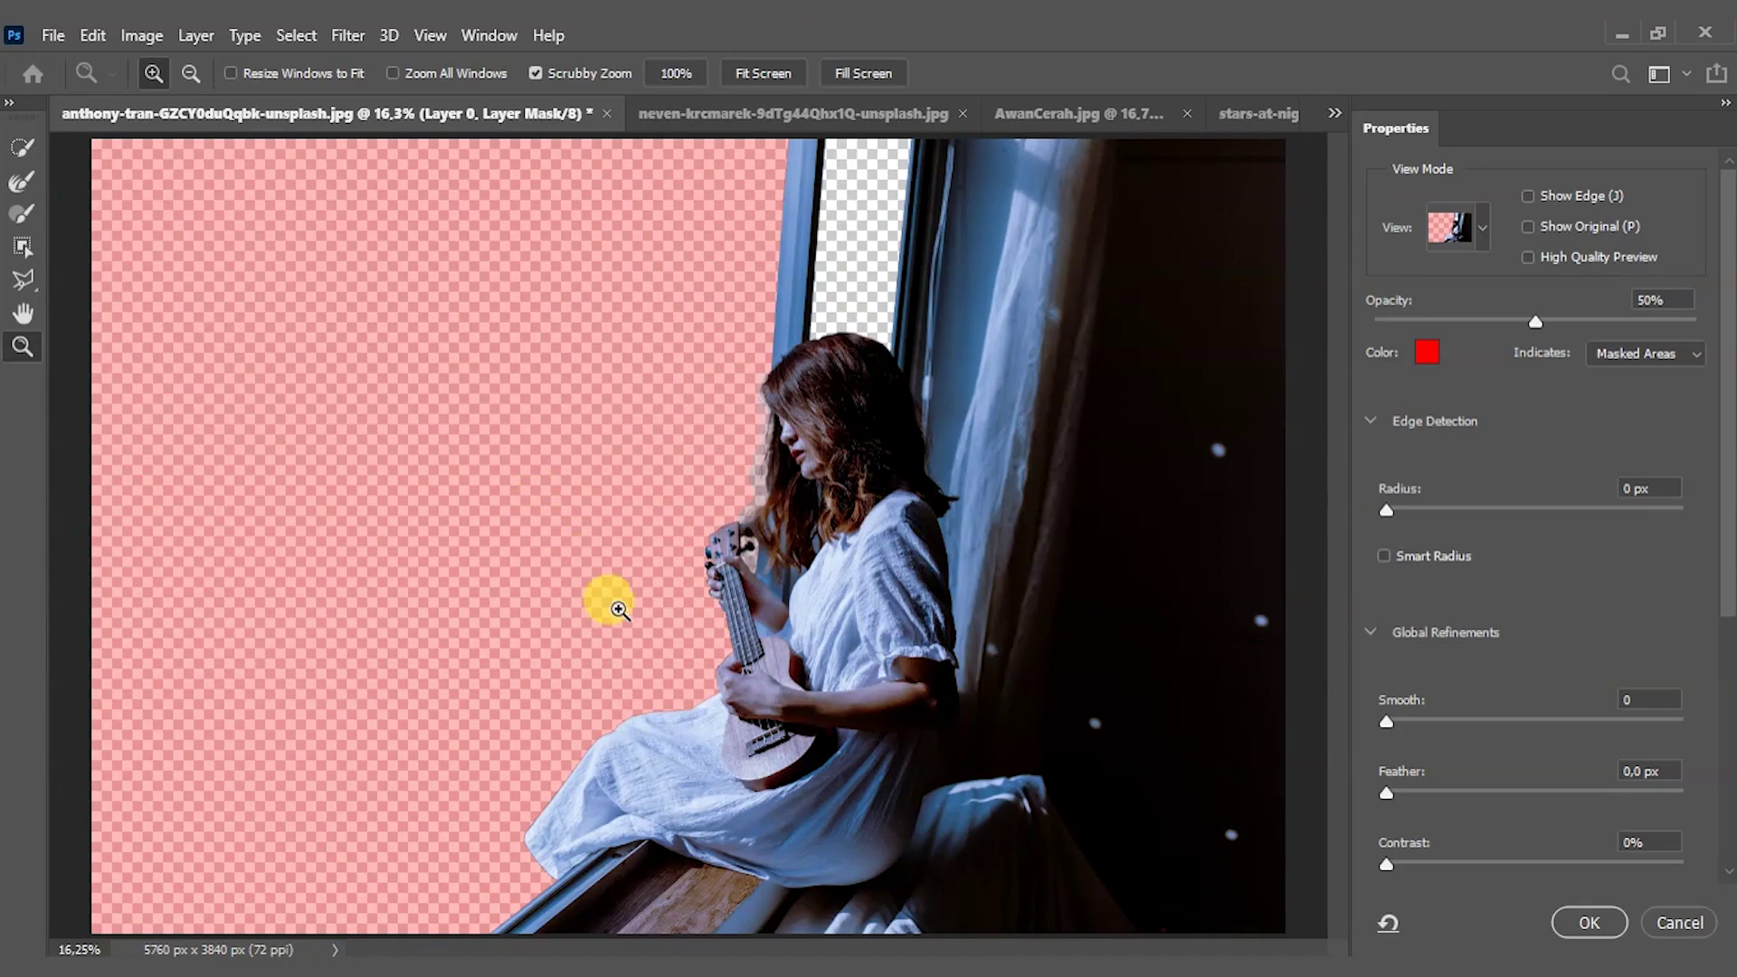
left_click_drag(1729, 602, 1716, 876)
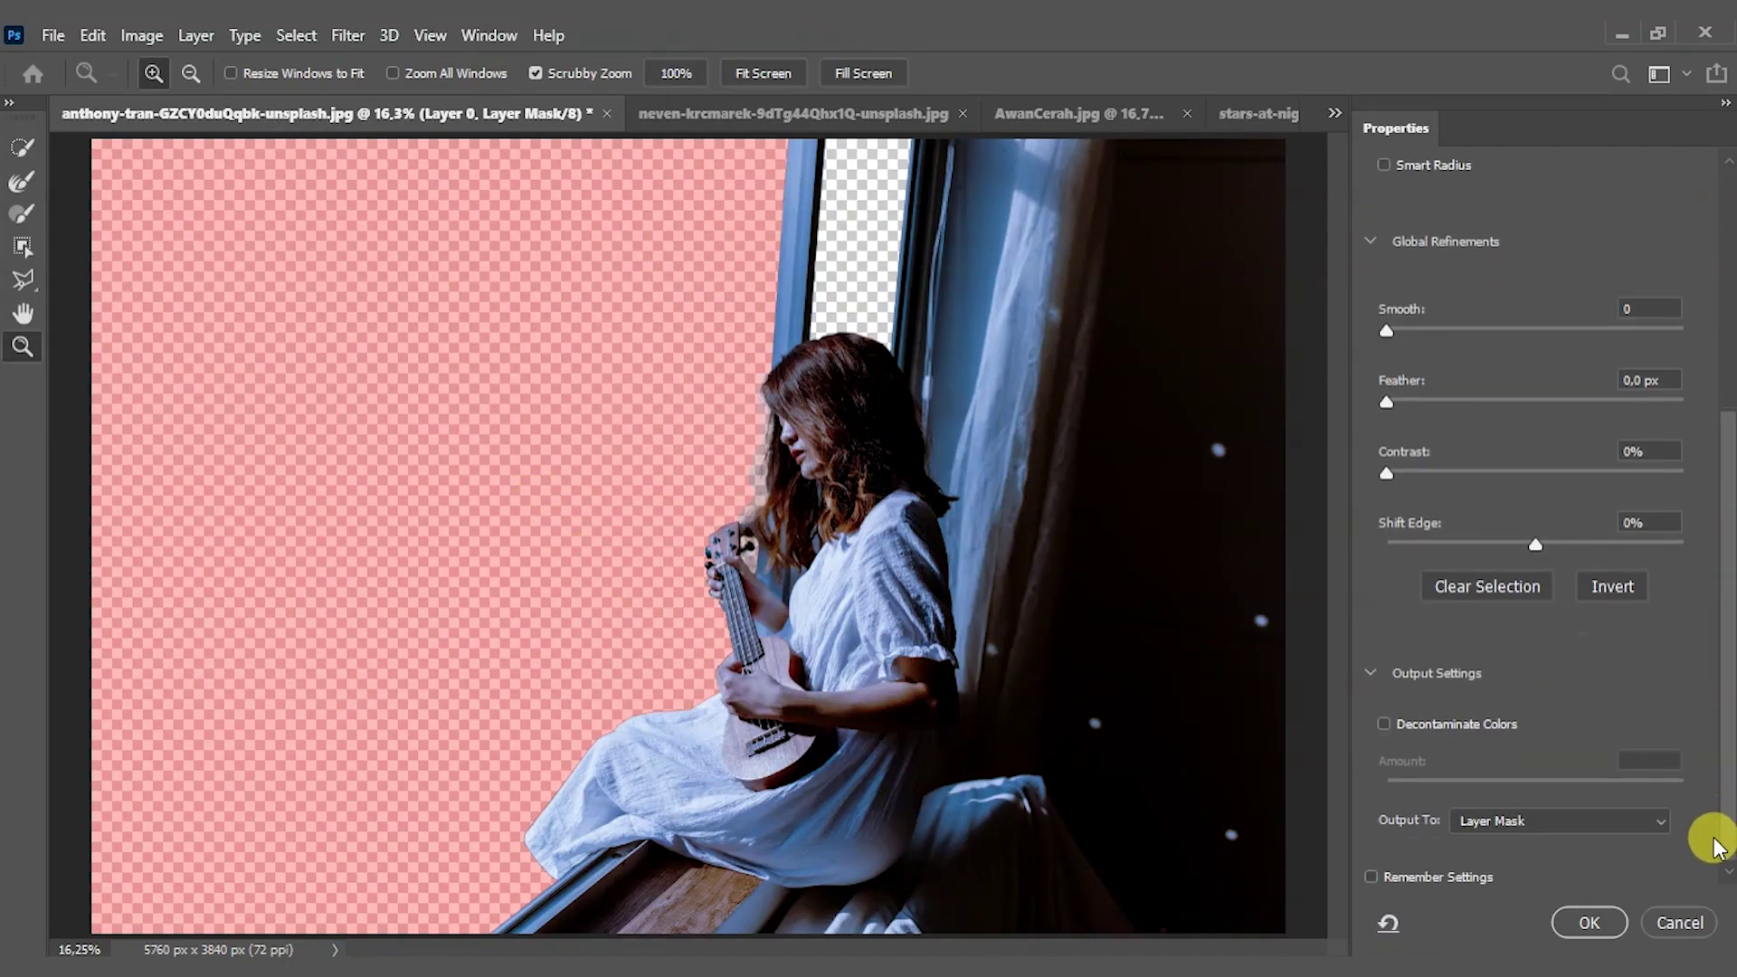
- Output the refined selection as a layer mask on Layer 0 and fit the image on screen
left_click(1569, 921)
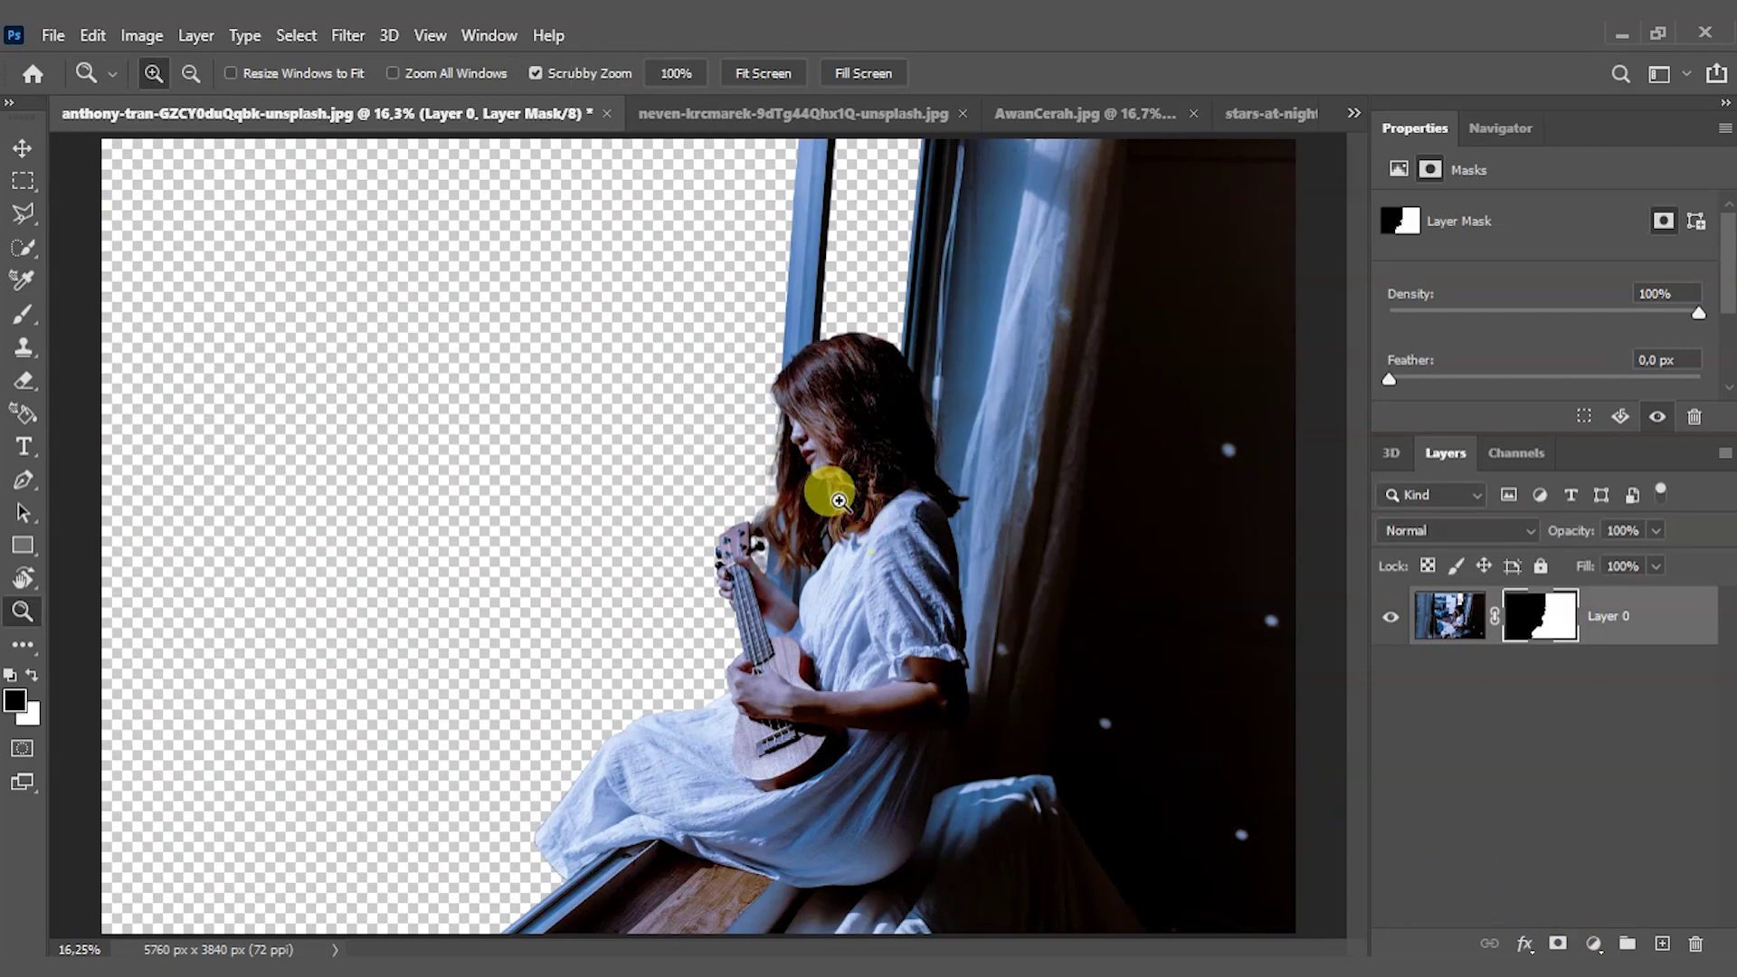
mouse_move(765, 498)
left_mouse_down()
mouse_move(948, 539)
mouse_move(892, 524)
mouse_move(770, 556)
left_mouse_up()
right_click(770, 557)
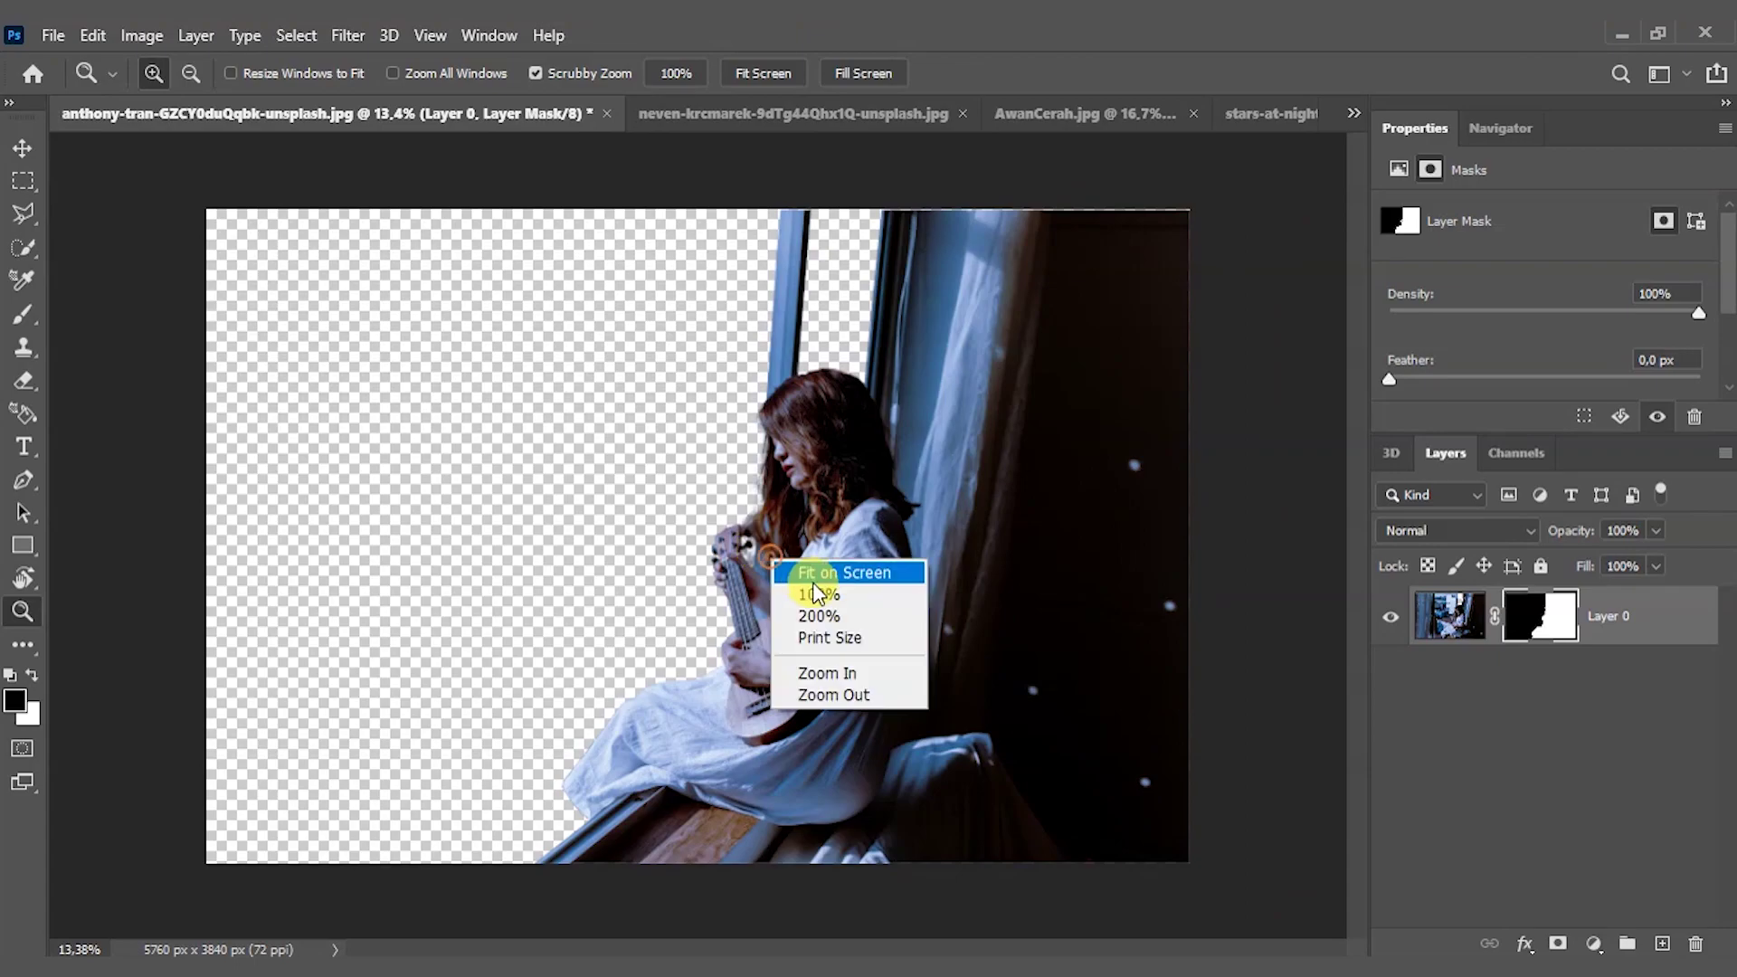
left_click(801, 568)
- Copy the starry night image into the woman's photo as a new layer
key("v")
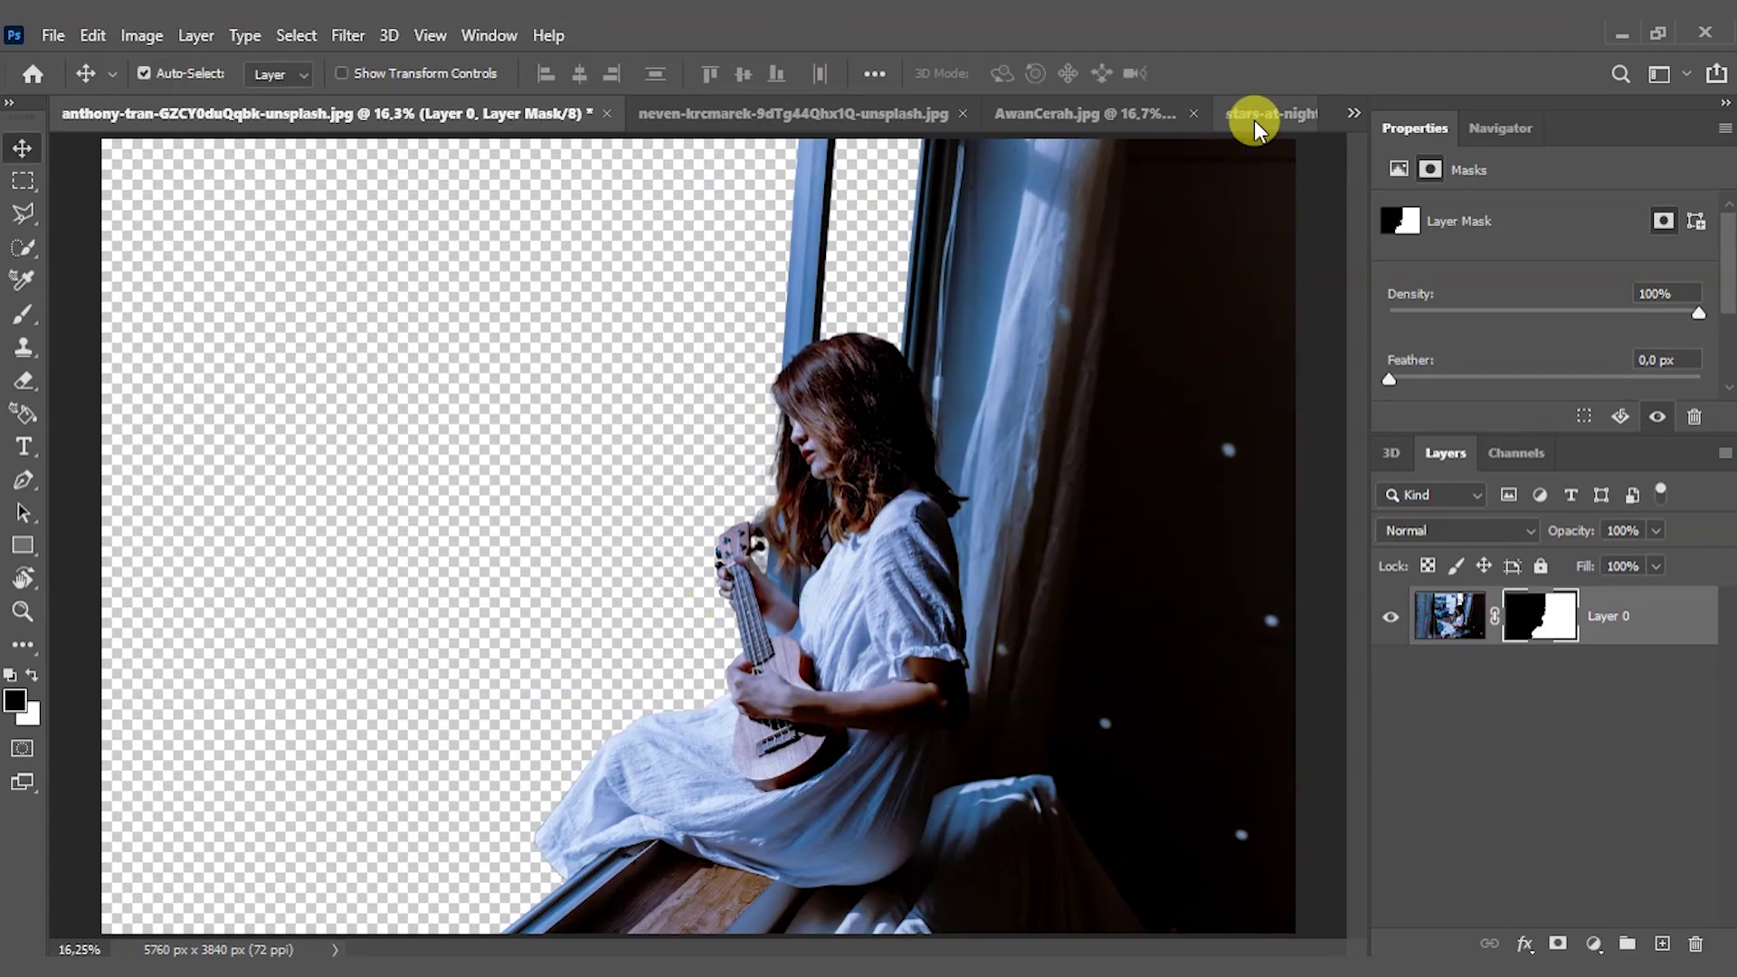
left_click(1257, 115)
left_click_drag(672, 557, 393, 398)
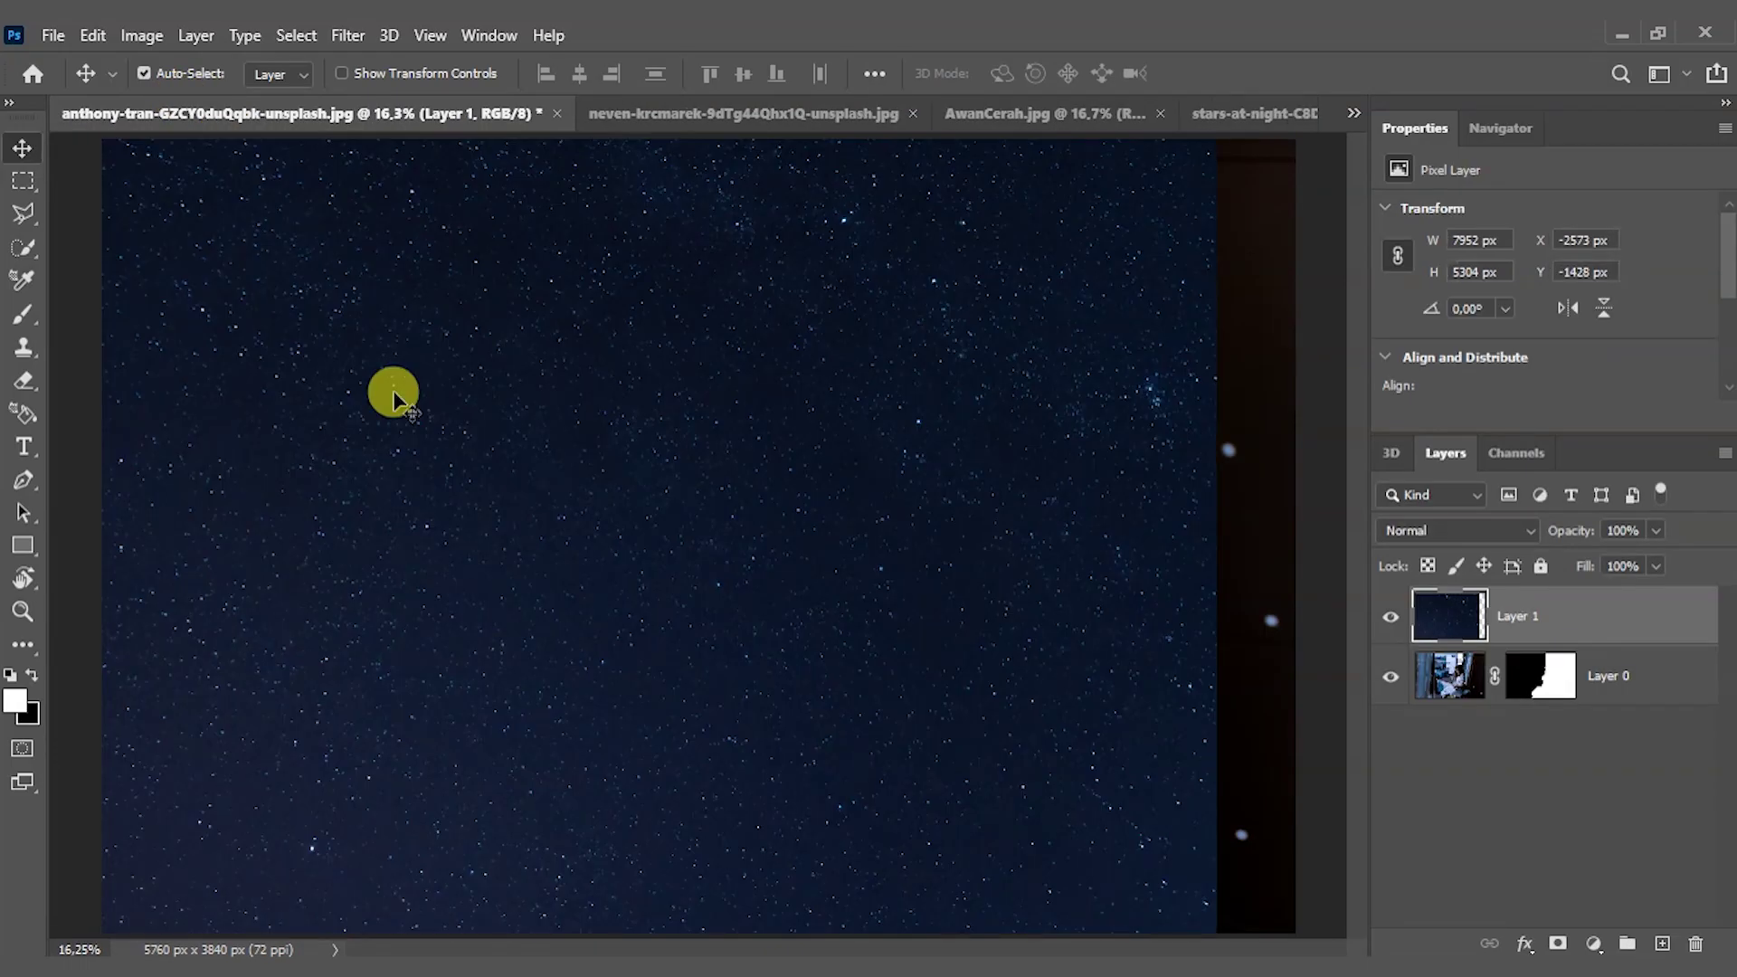
key("z")
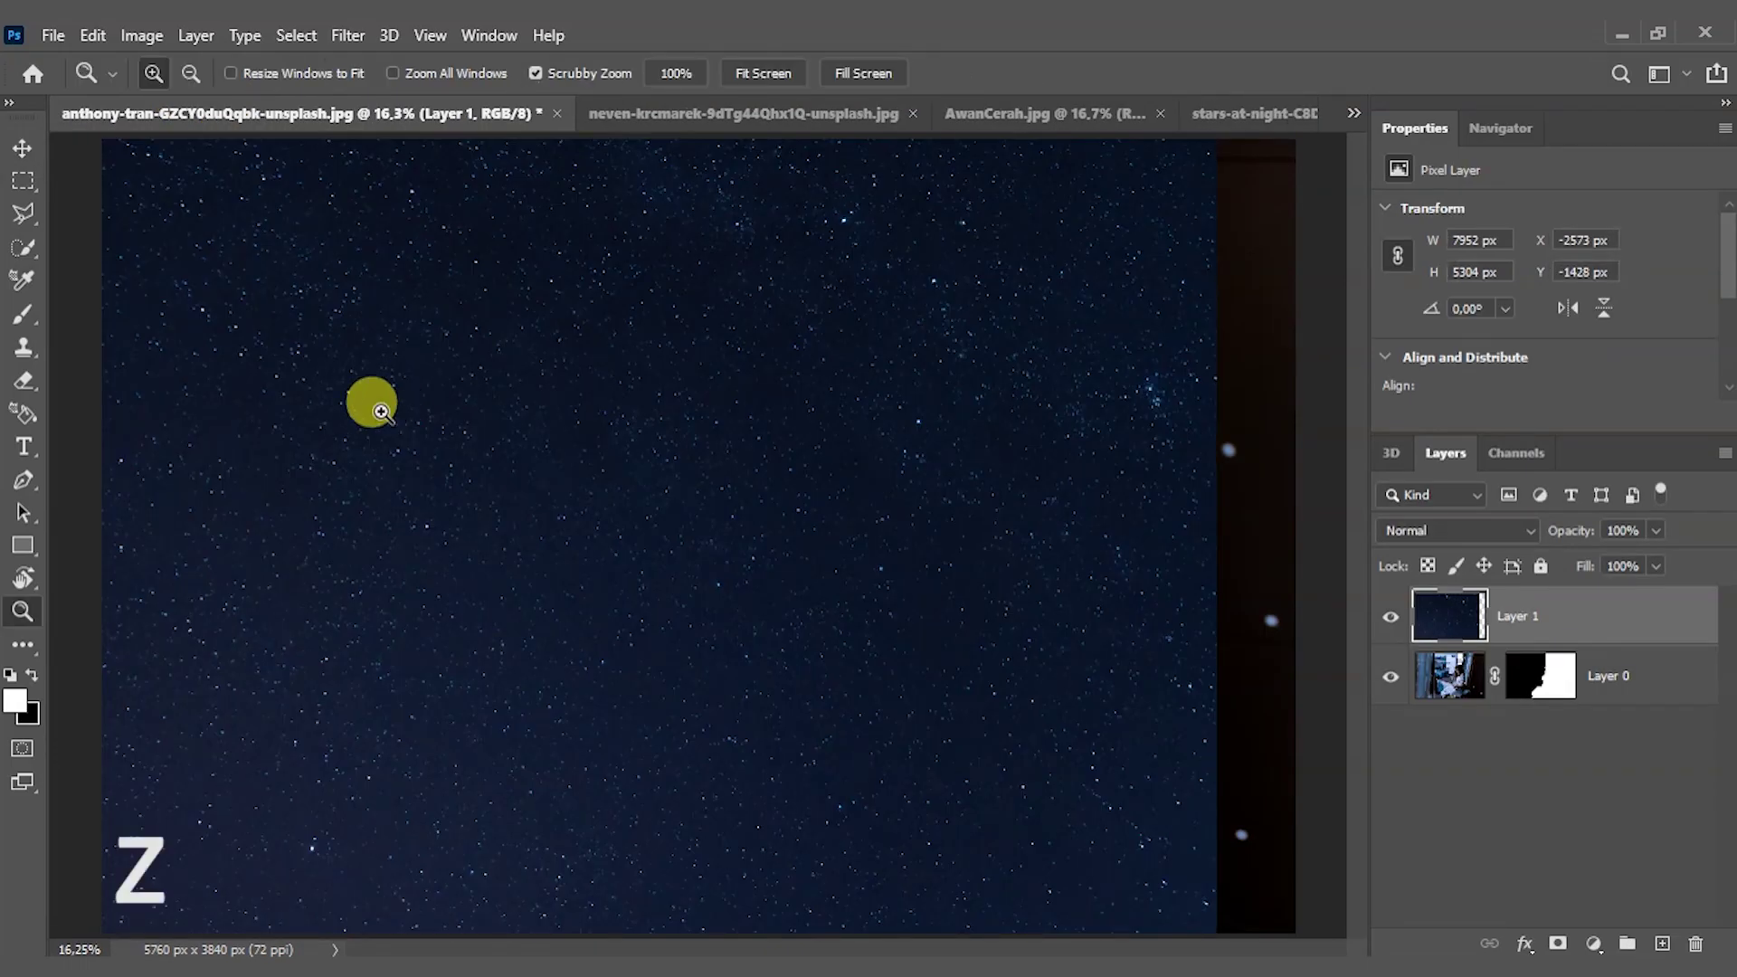
left_click_drag(381, 413, 312, 453)
left_click(23, 148)
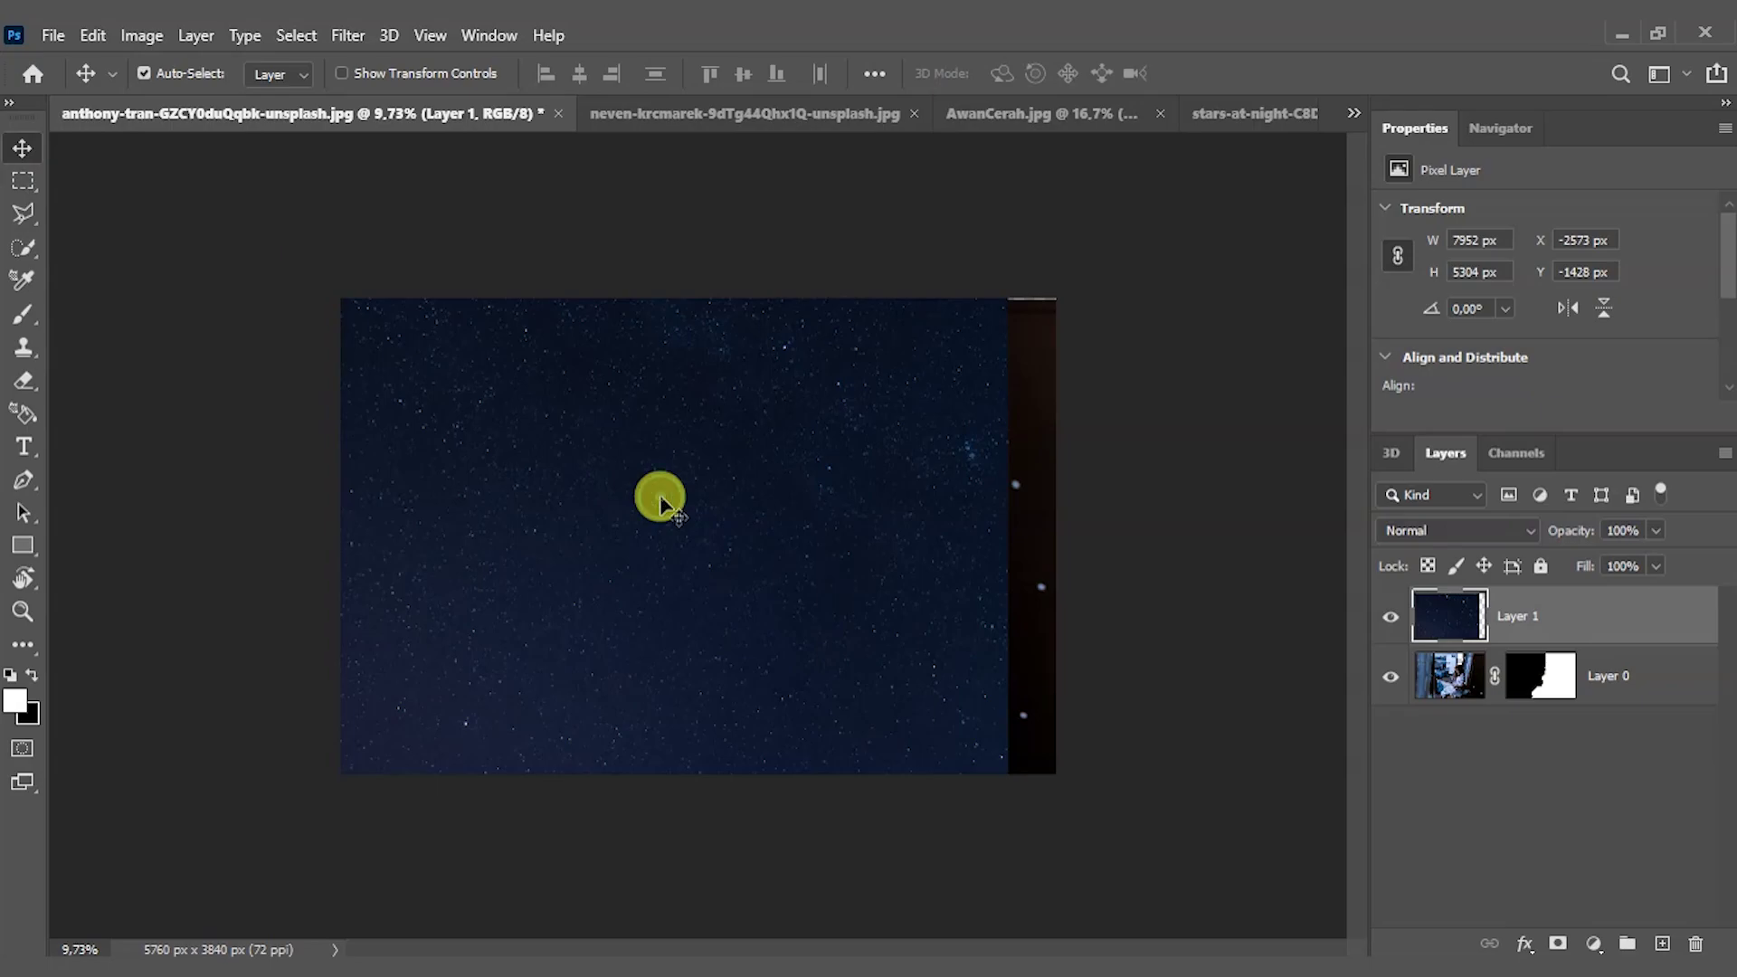
- Scale the starry sky to cover the whole canvas at 5757 × 3840 px
key("ctrl+t")
left_click_drag(528, 768, 512, 516)
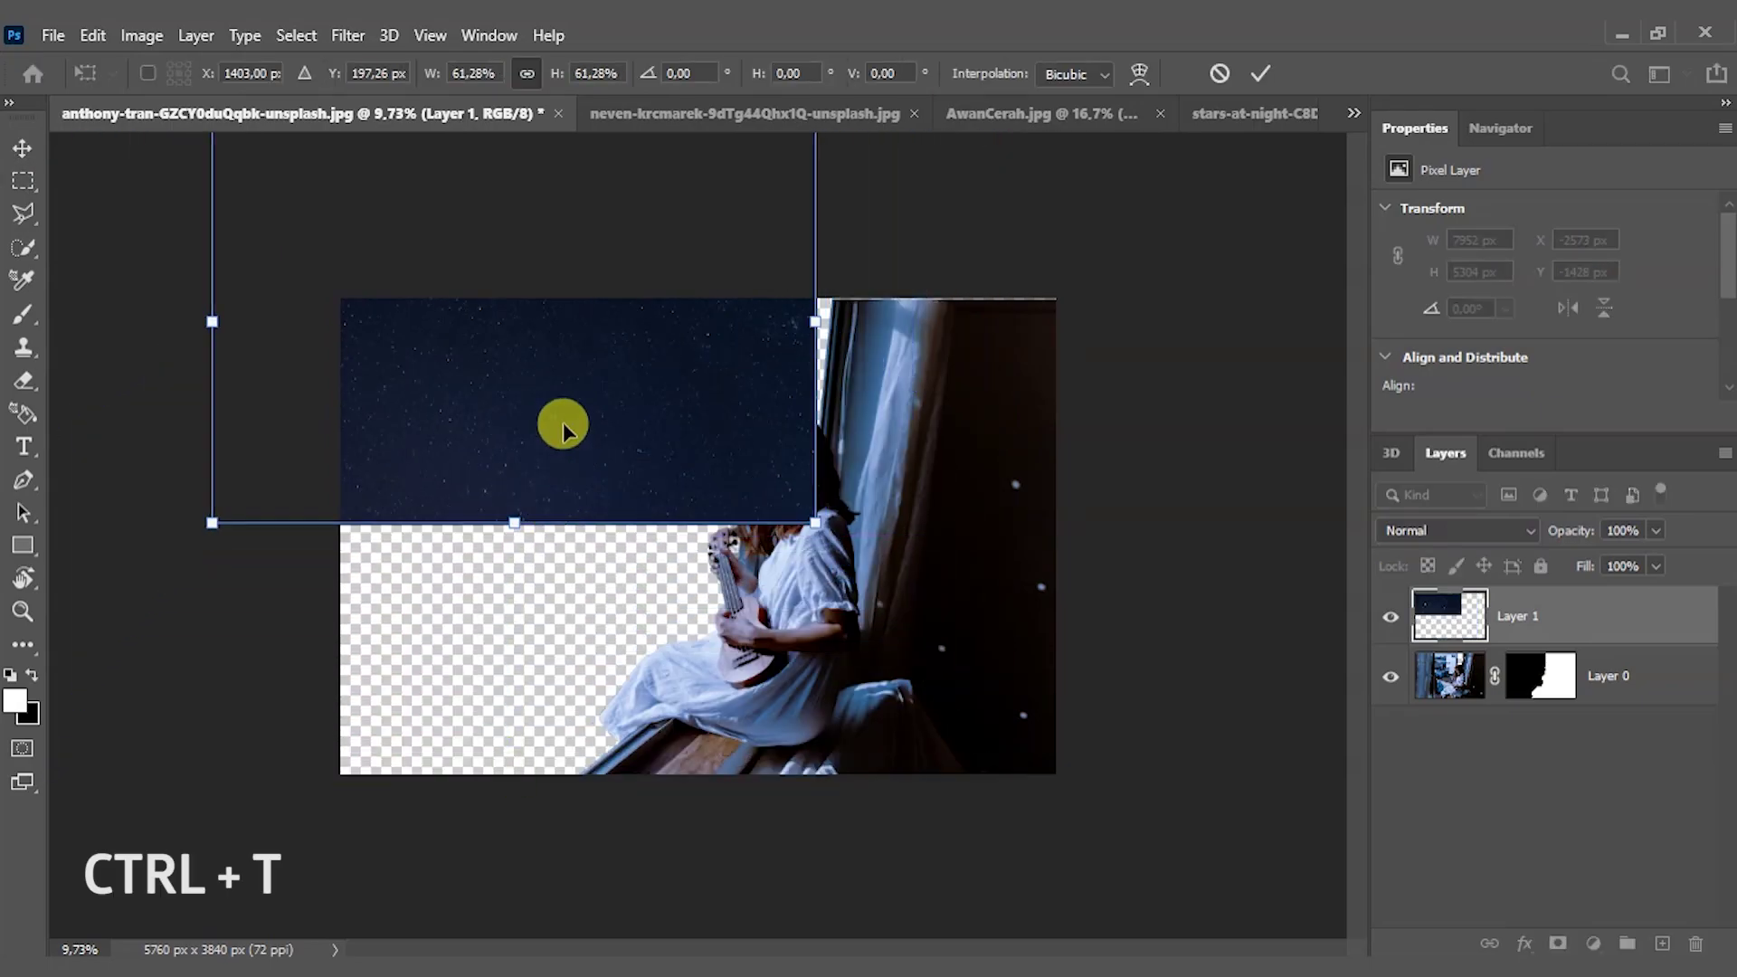
left_click_drag(563, 421, 682, 659)
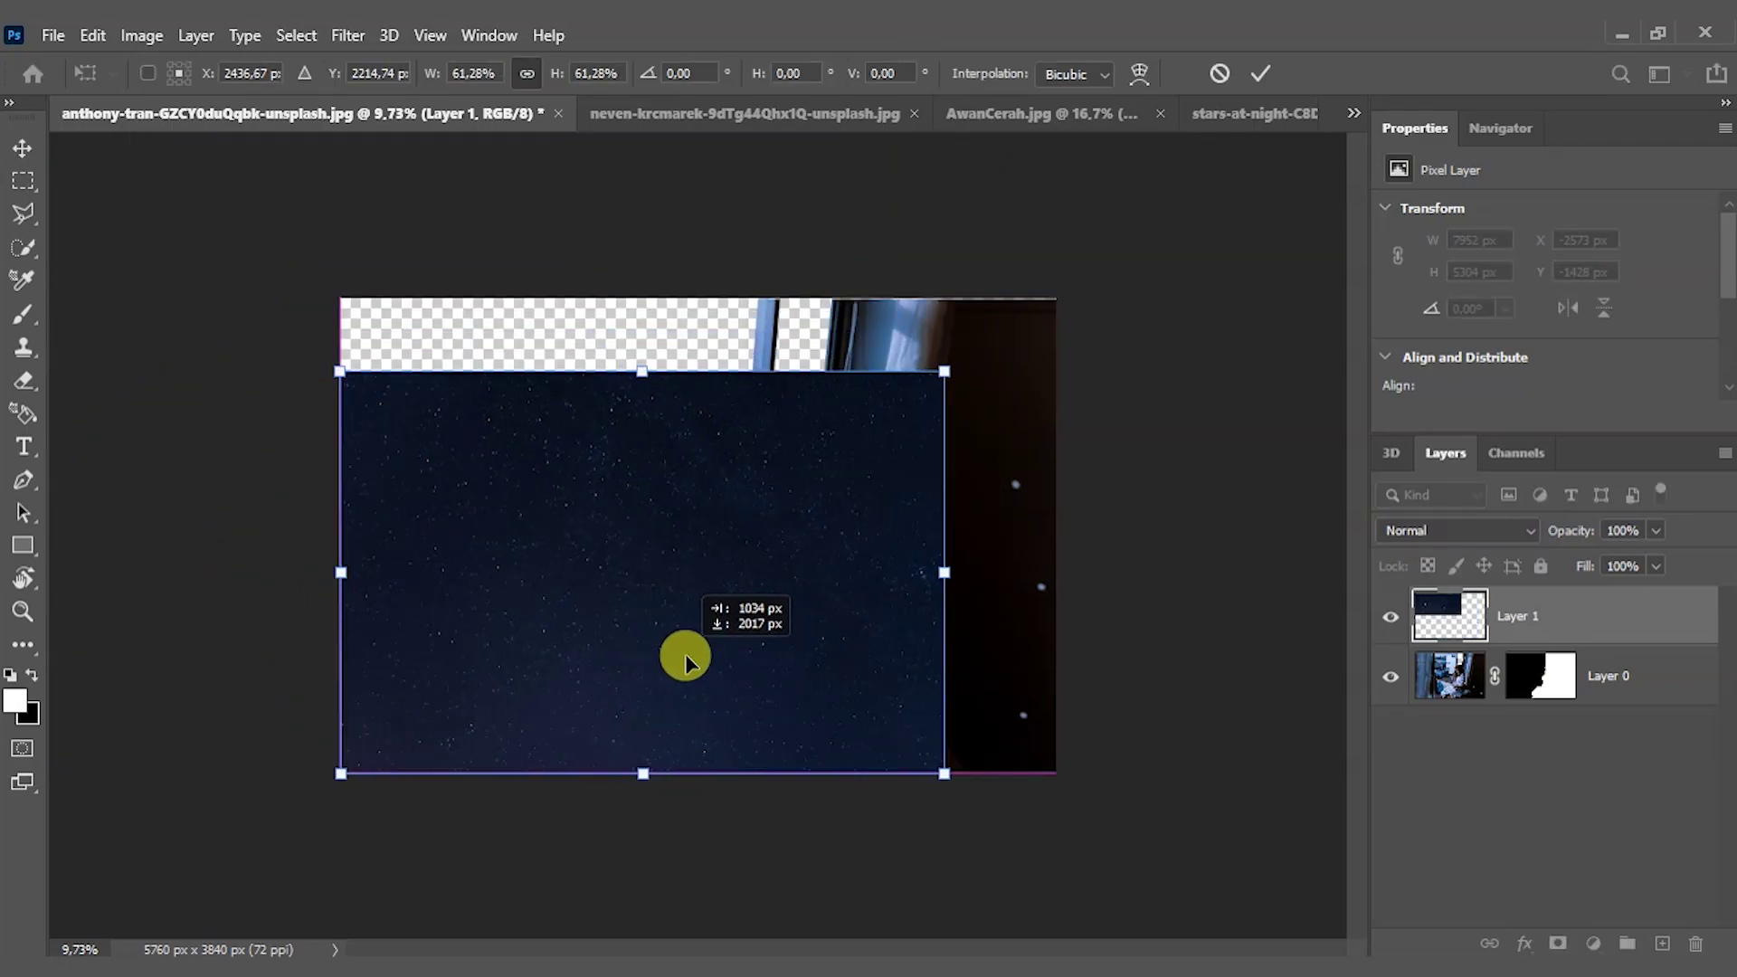
left_click_drag(657, 369, 643, 298)
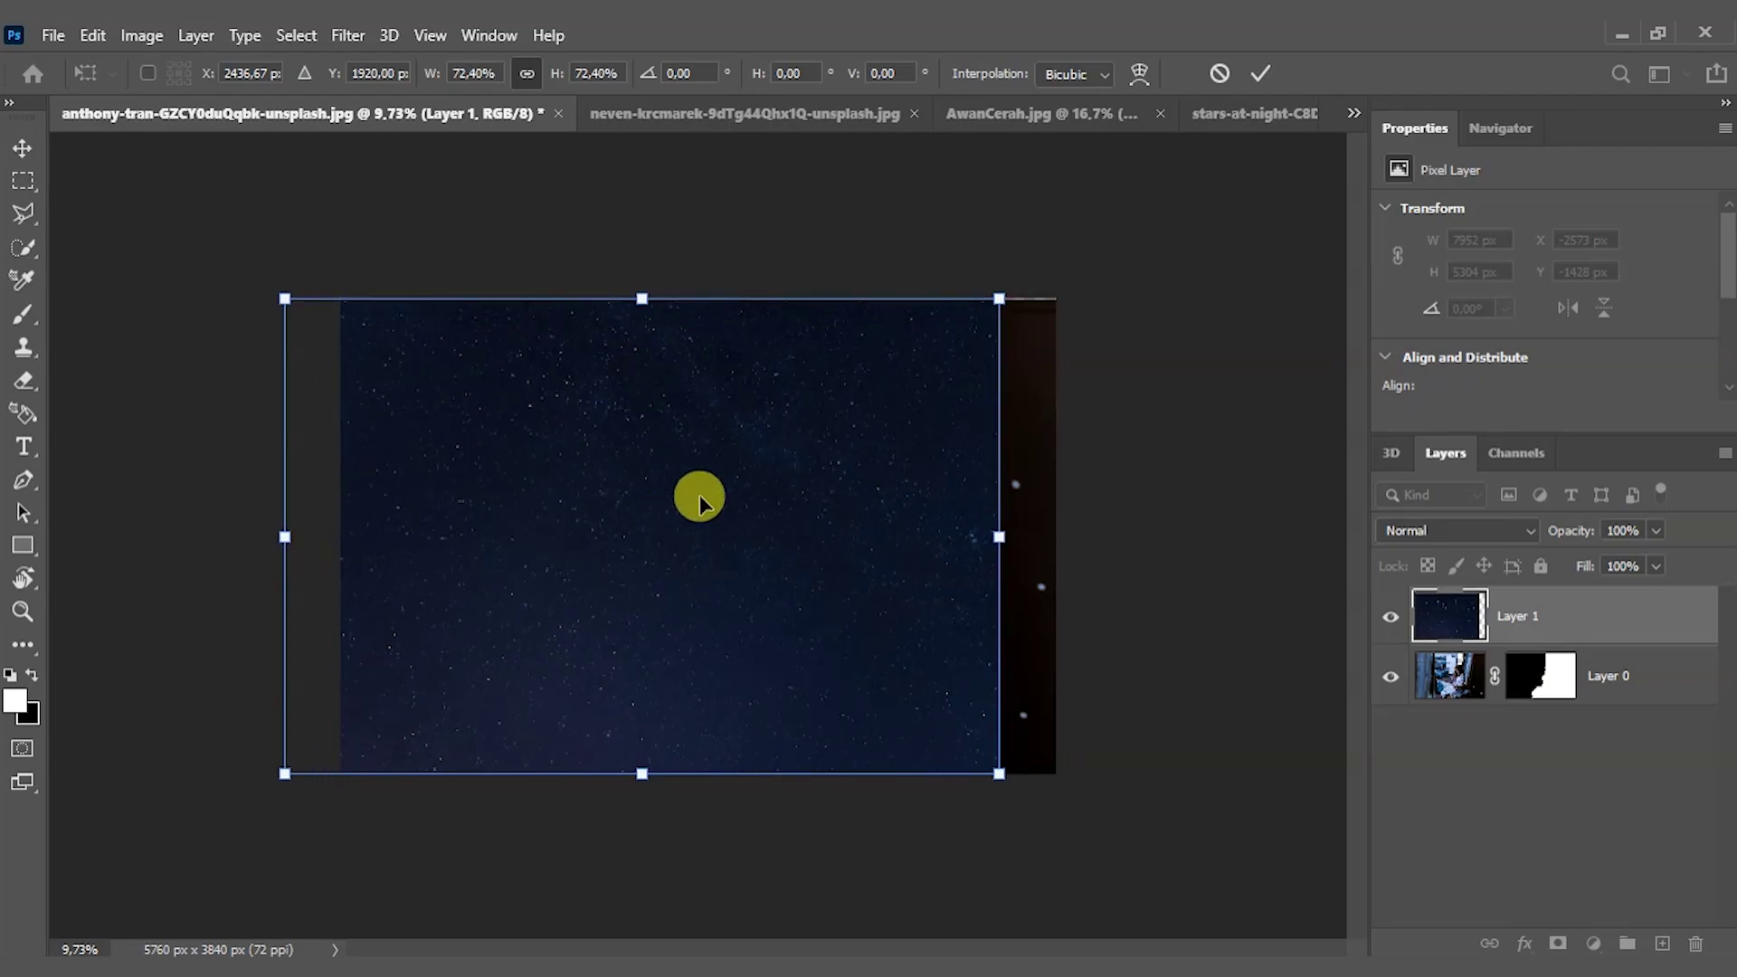
left_click(1259, 74)
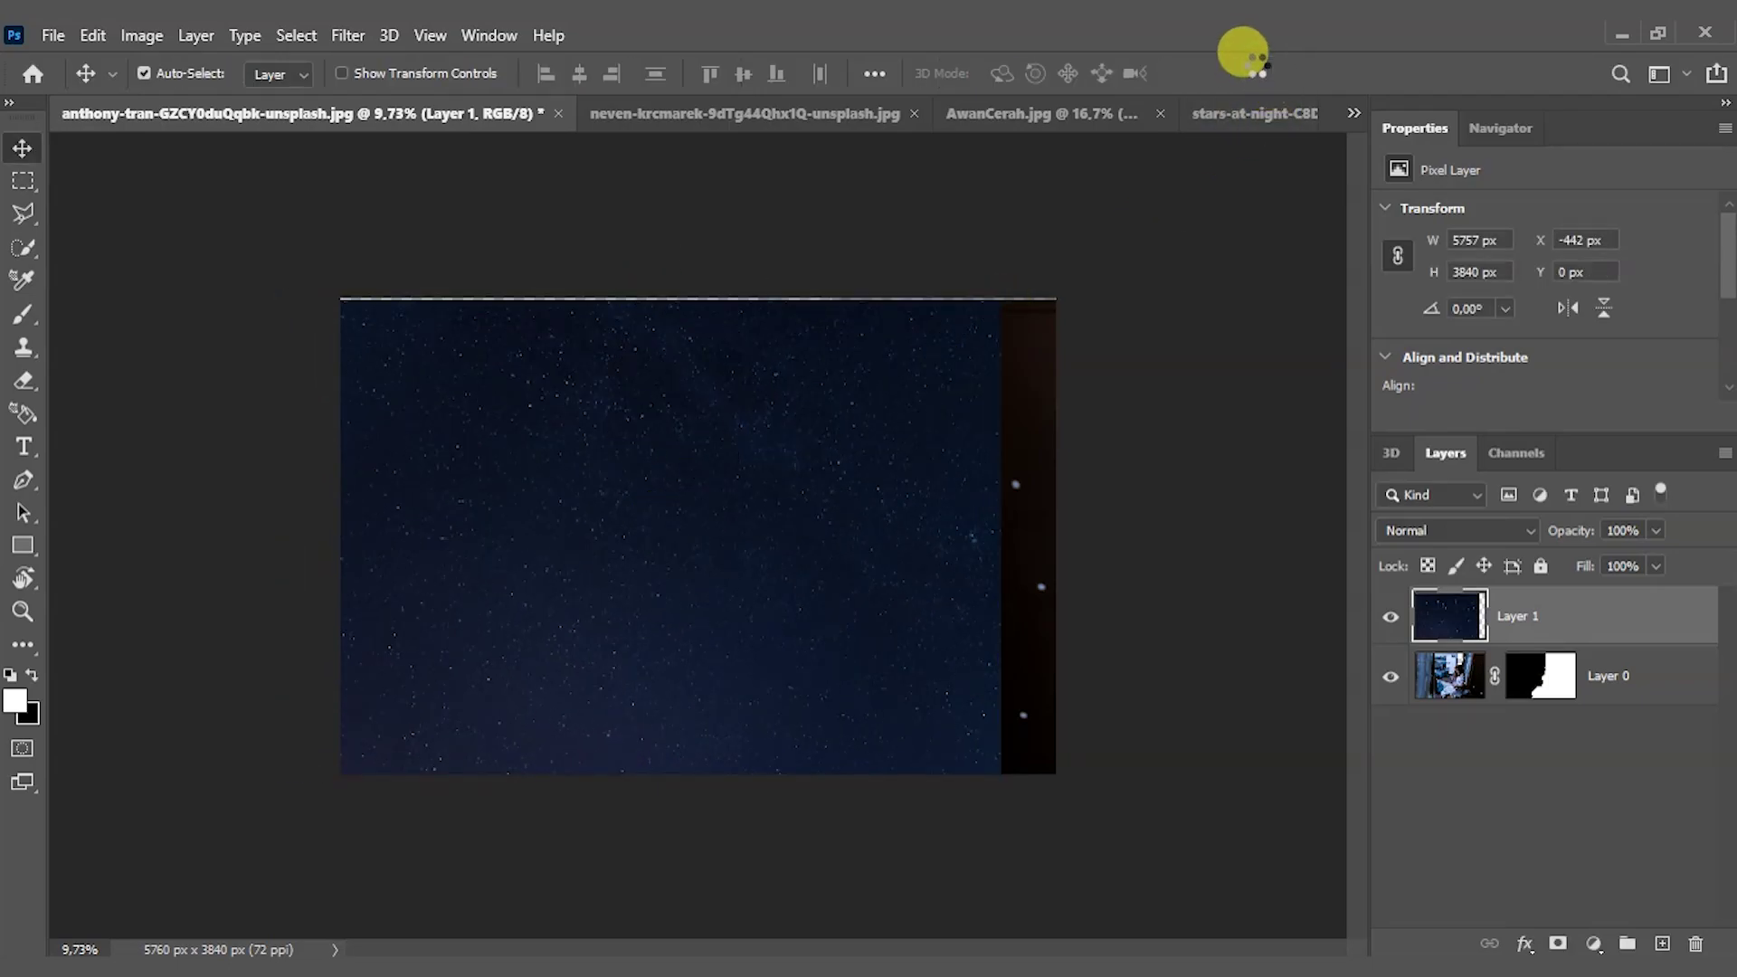
- Place the starry sky Layer 1 beneath Layer 0, then bring up AwanCerah.jpg
left_click_drag(1516, 615, 1532, 724)
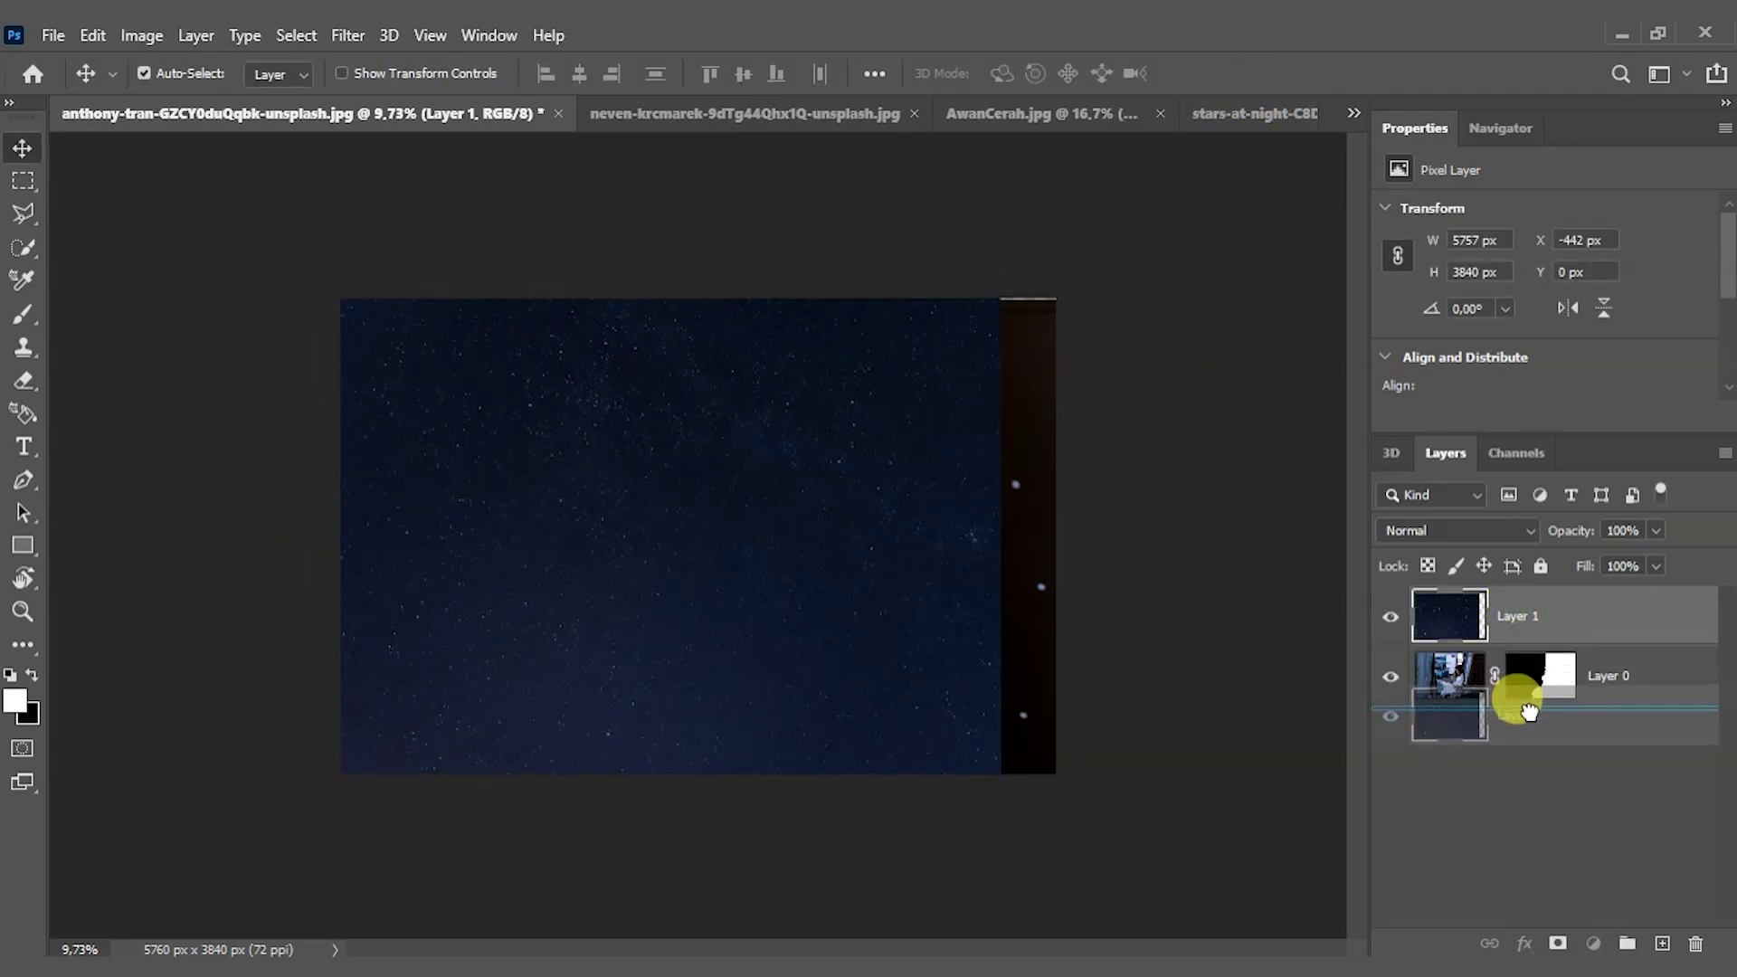
key("z")
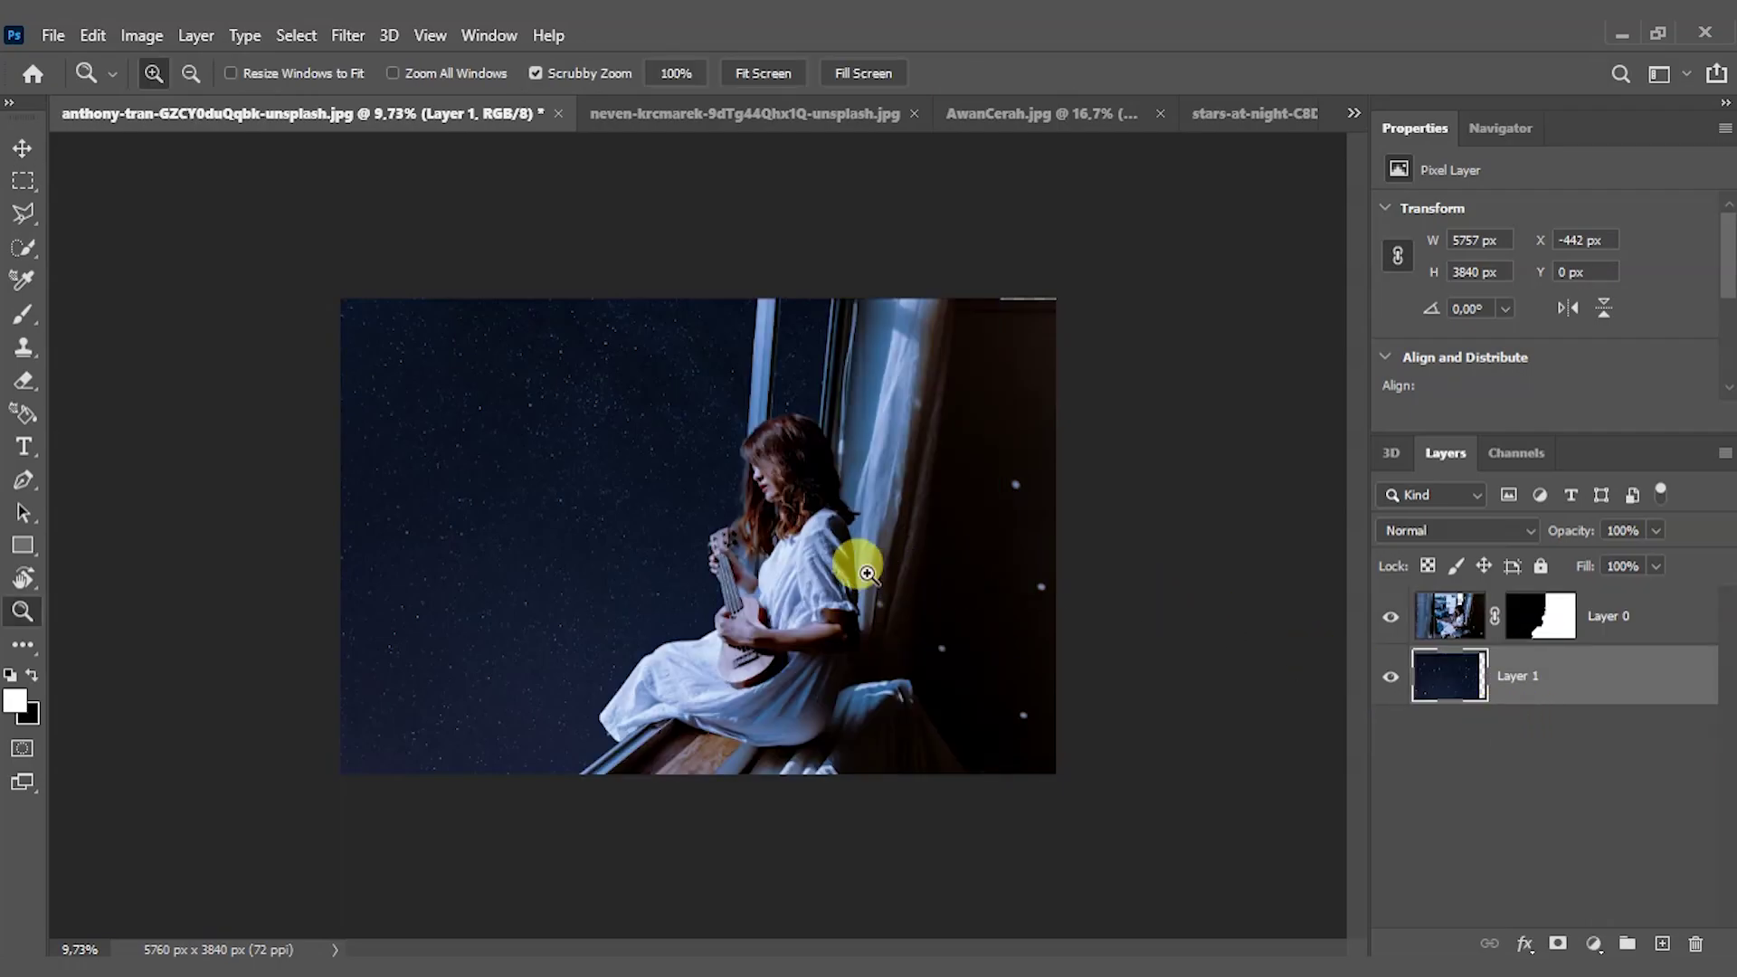
left_click(853, 563)
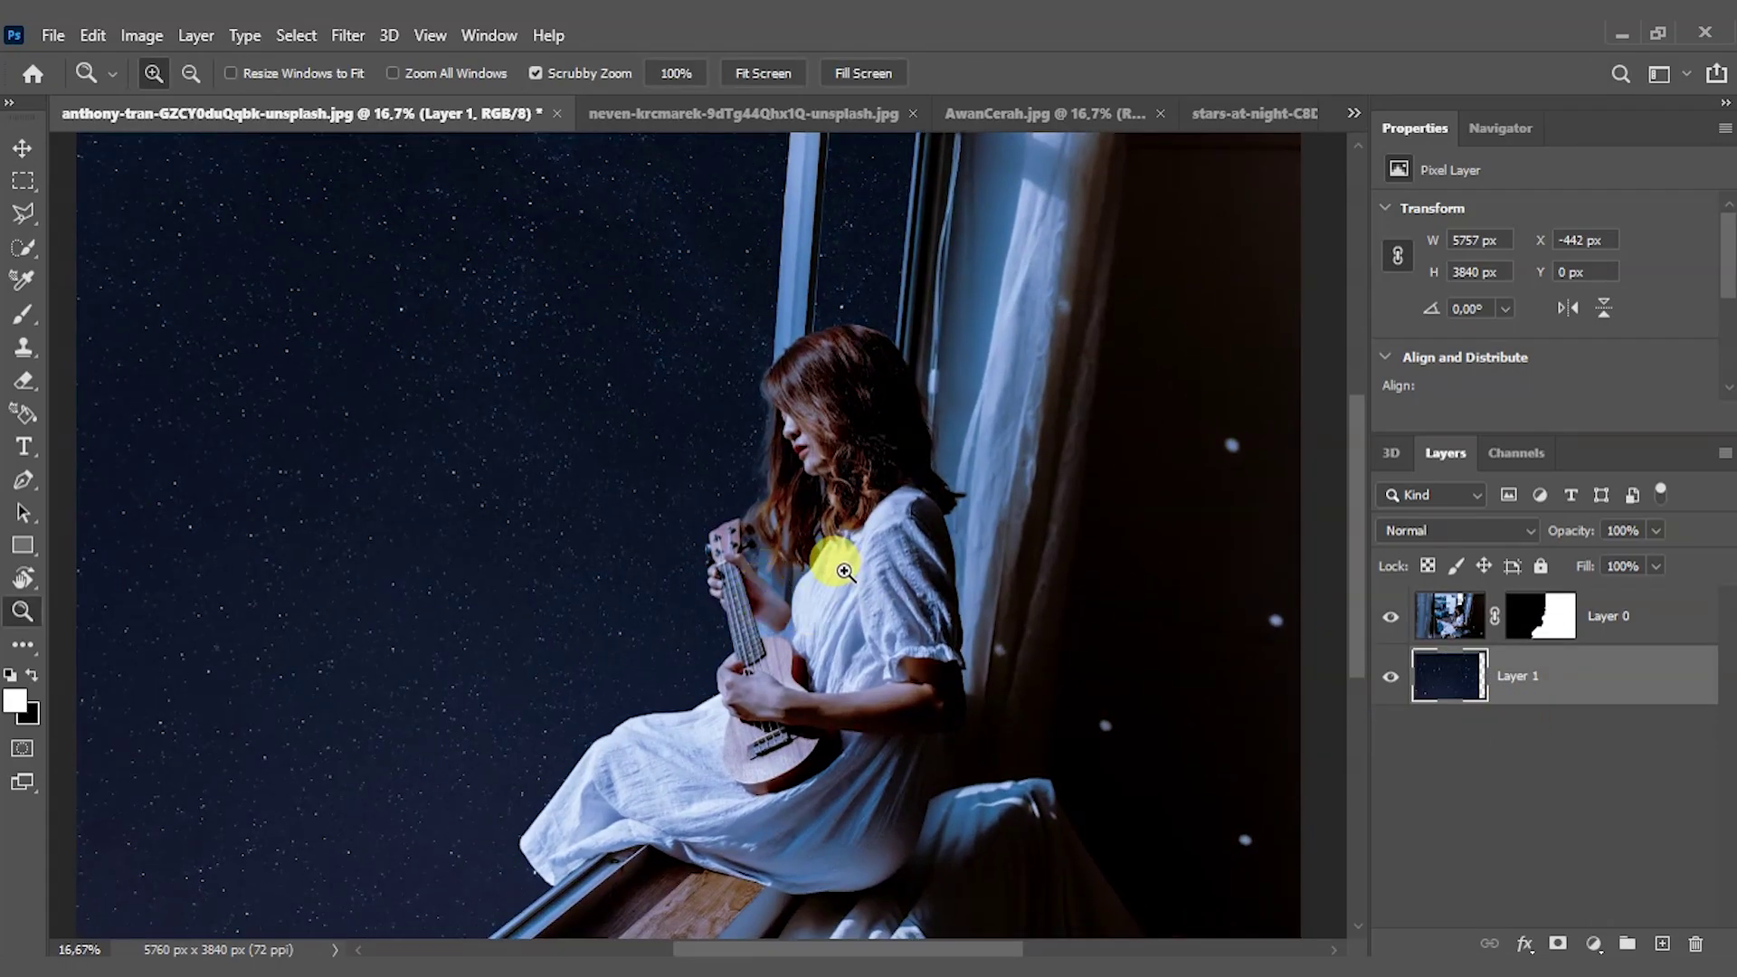
left_click(21, 148)
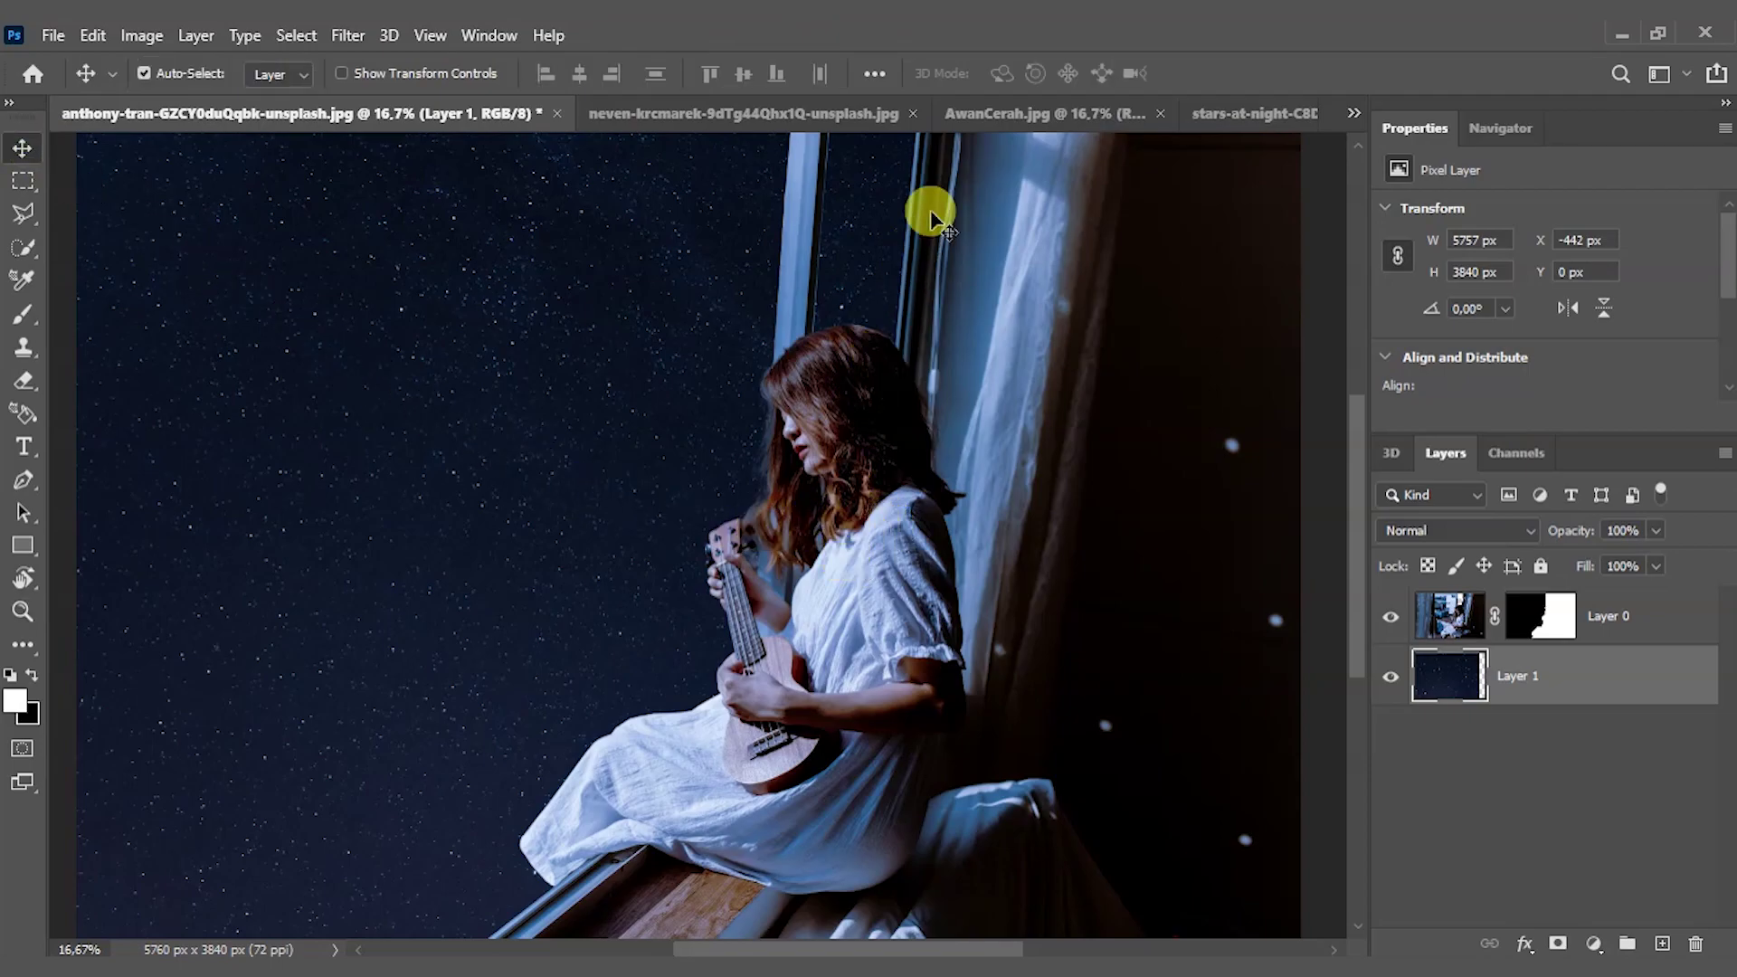
left_click(1008, 111)
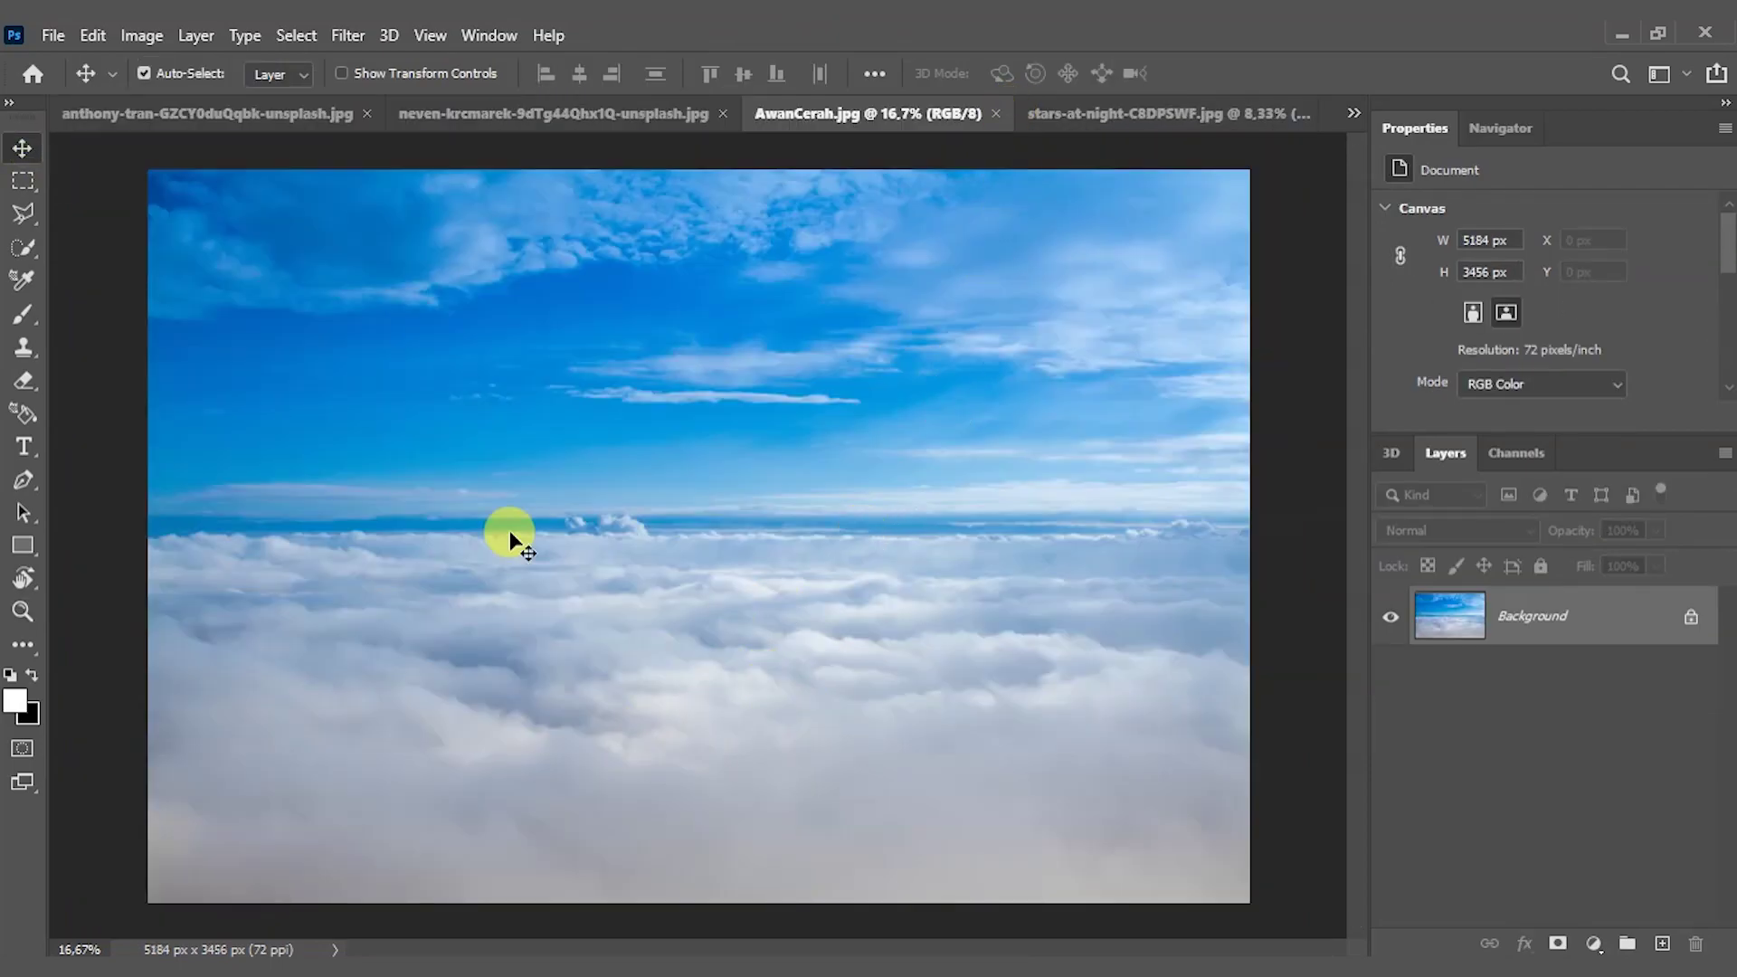
- Select the lower cloud half of AwanCerah.jpg and drag it into the girl composite as Layer 2
left_click(36, 185)
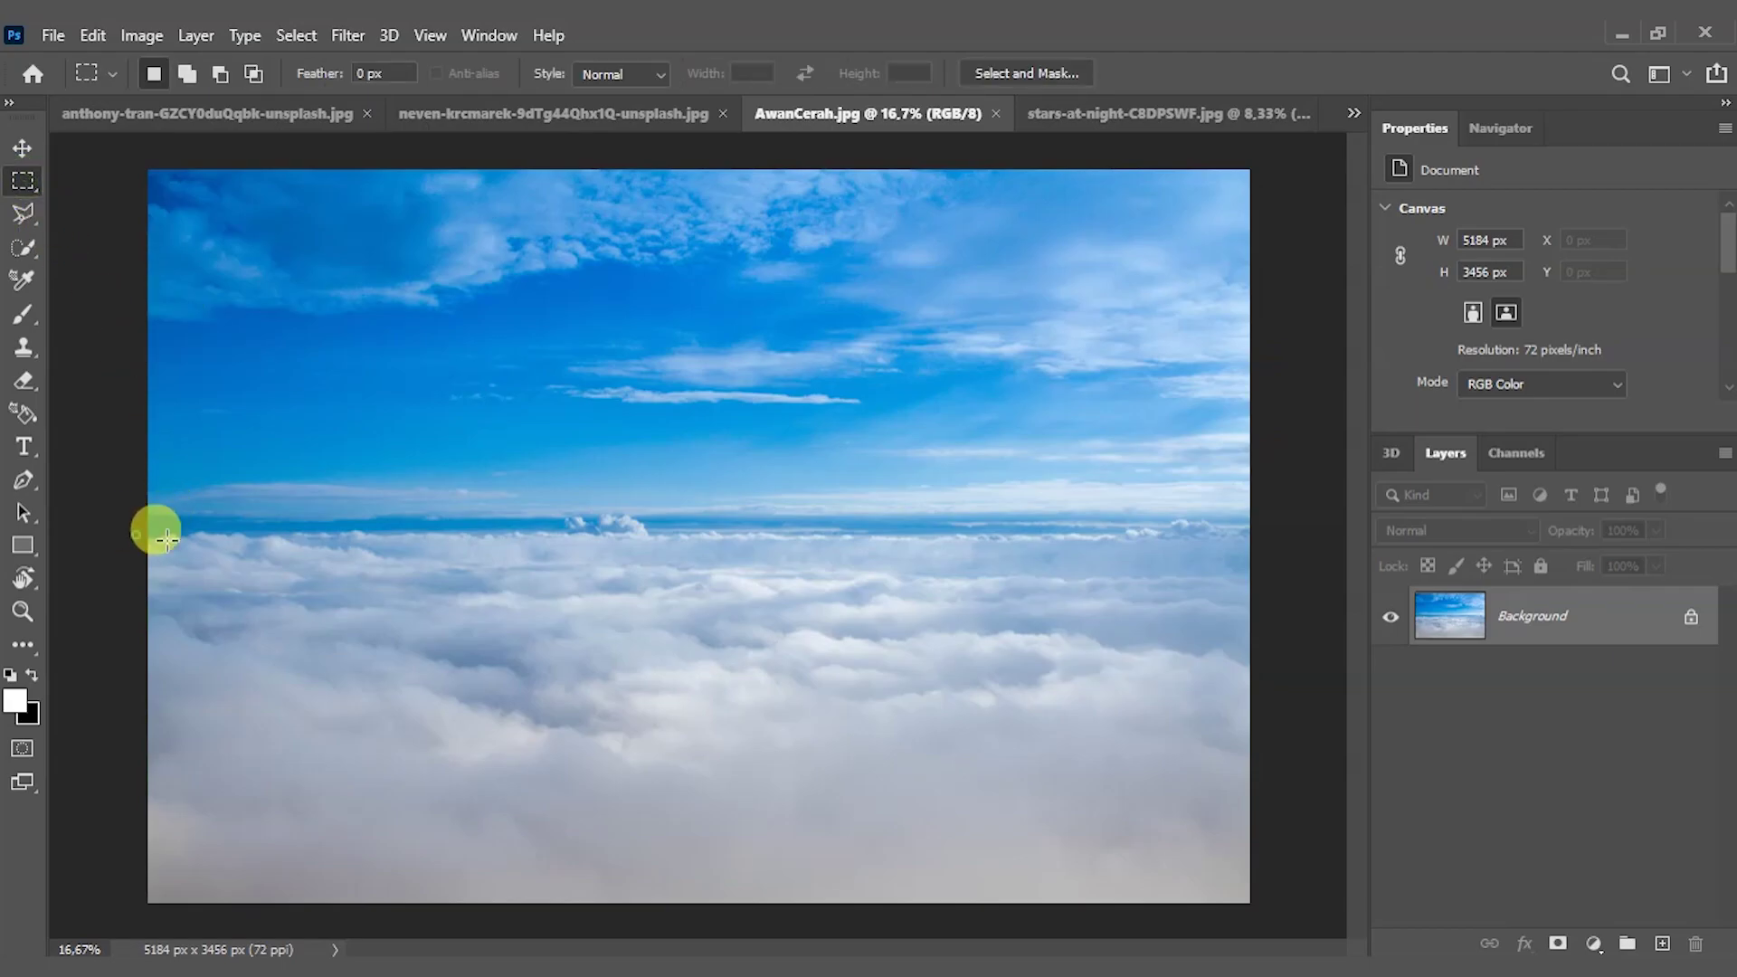
left_click_drag(168, 539, 1322, 922)
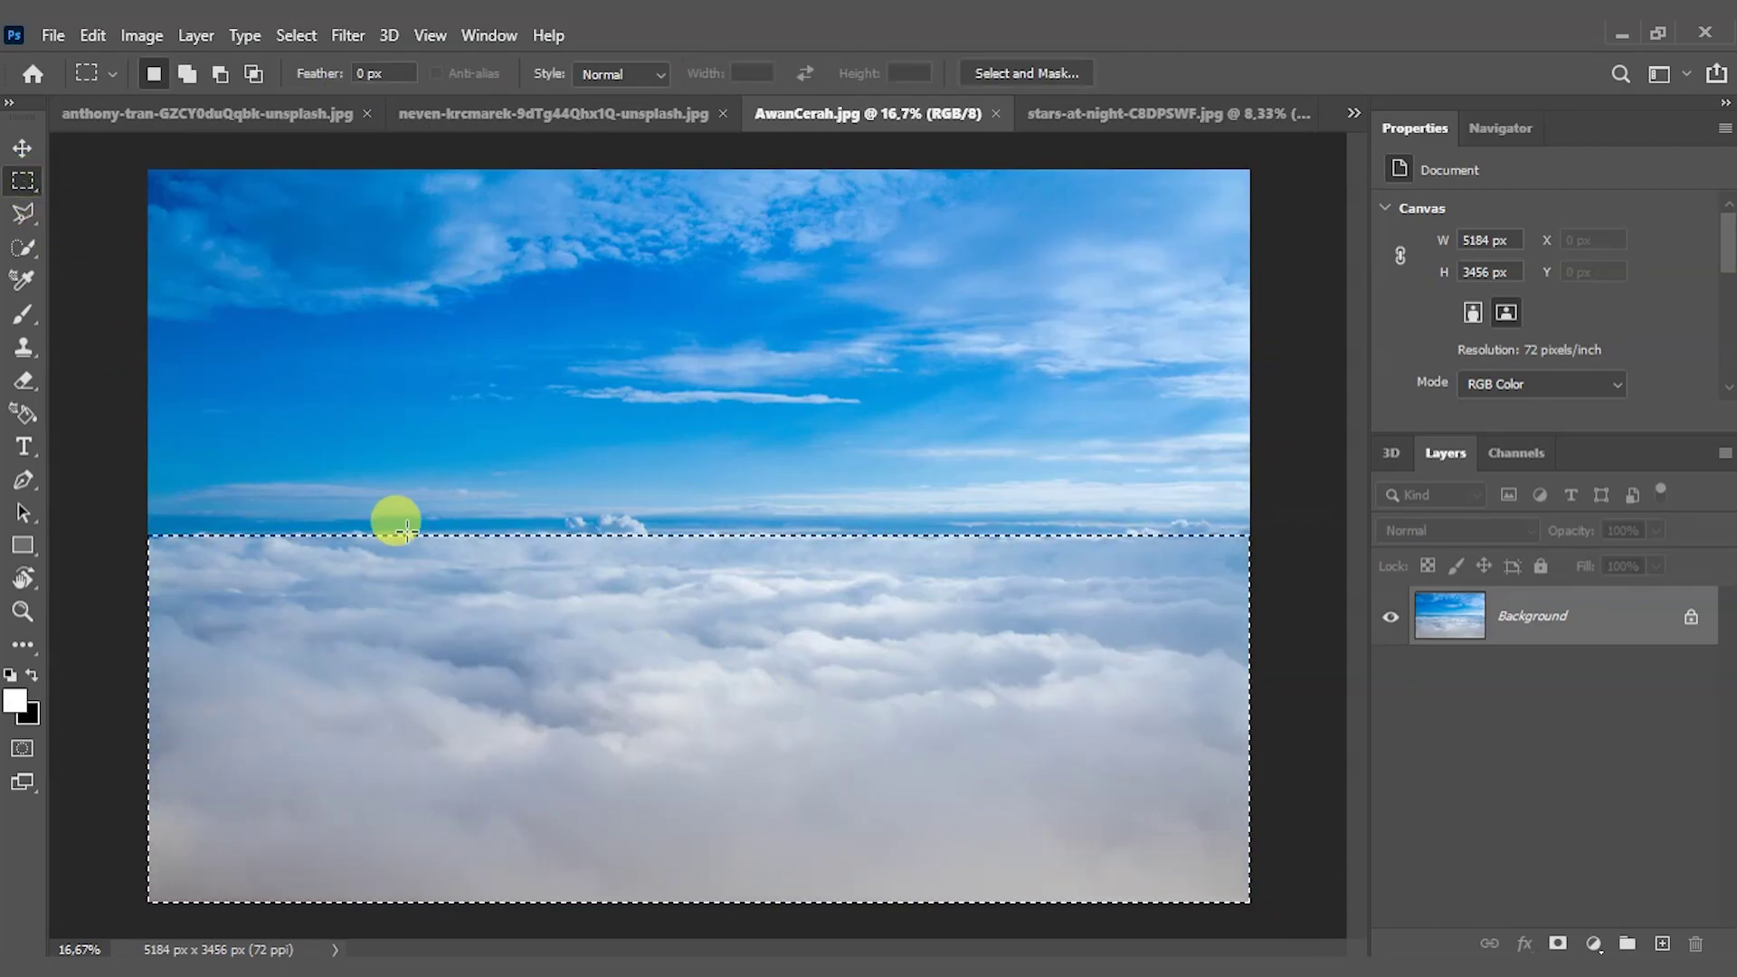
left_click(22, 148)
mouse_move(690, 612)
left_mouse_down()
mouse_move(280, 162)
mouse_move(446, 575)
left_mouse_up()
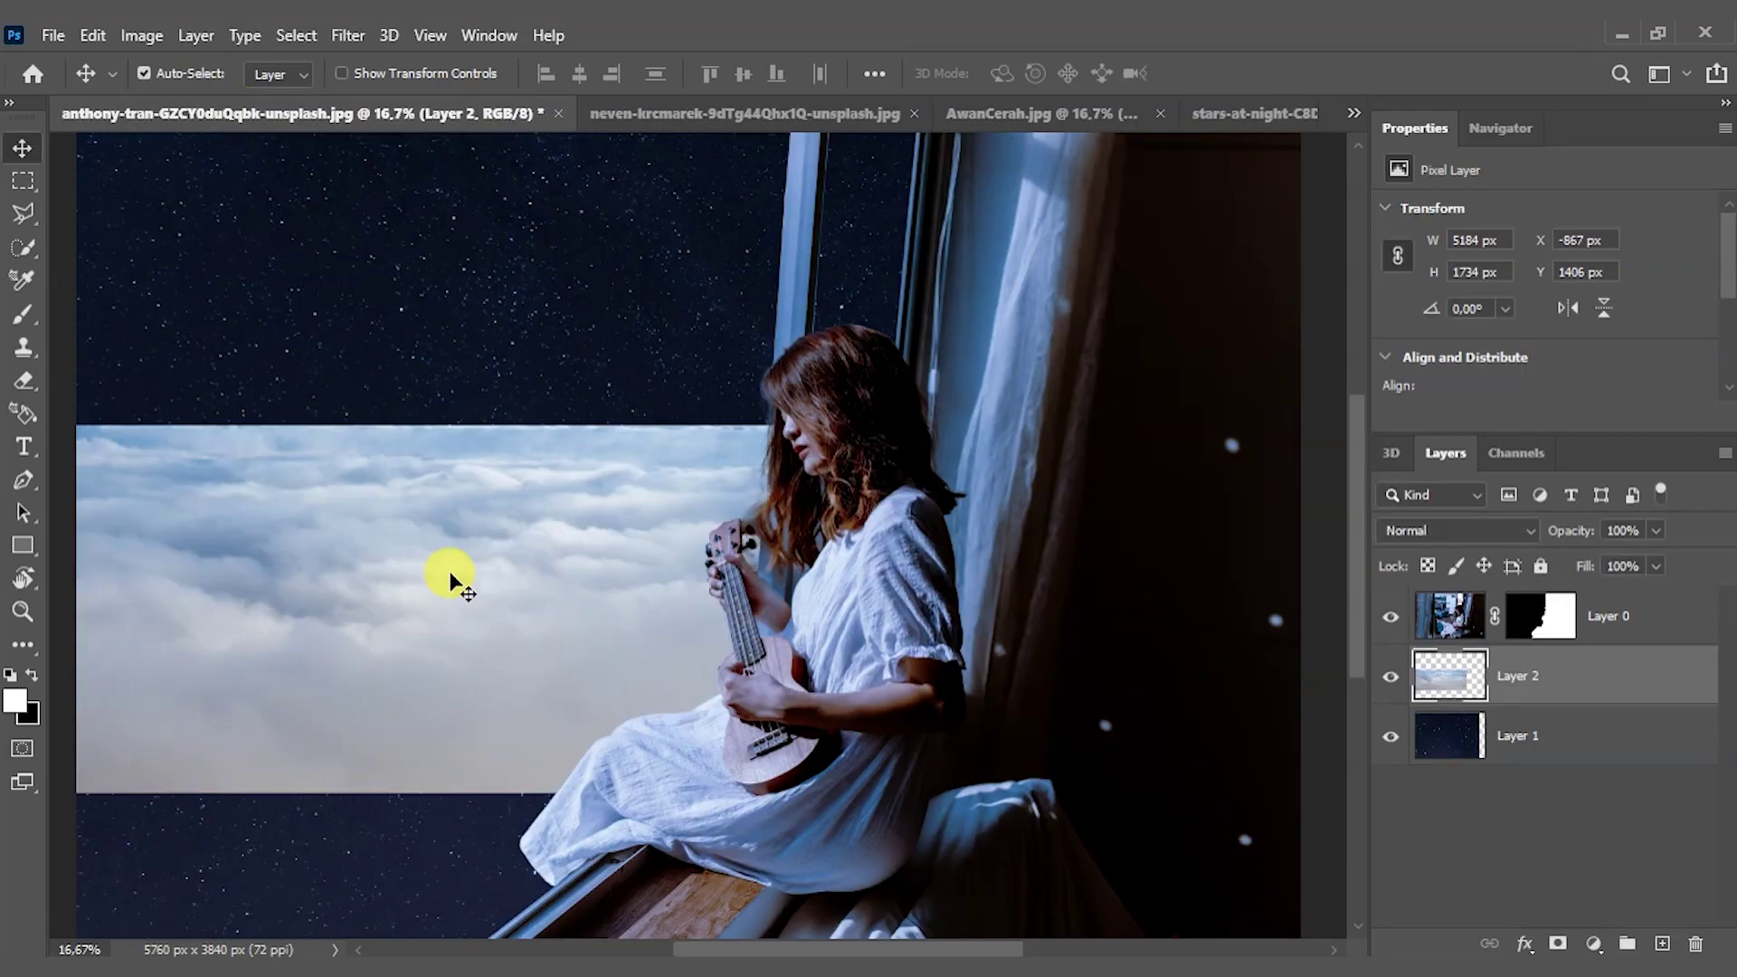
- Scale the Layer 2 clouds to about 144% (7480 × 2502 px) and nudge them up
left_click(22, 611)
left_click_drag(313, 563, 283, 592)
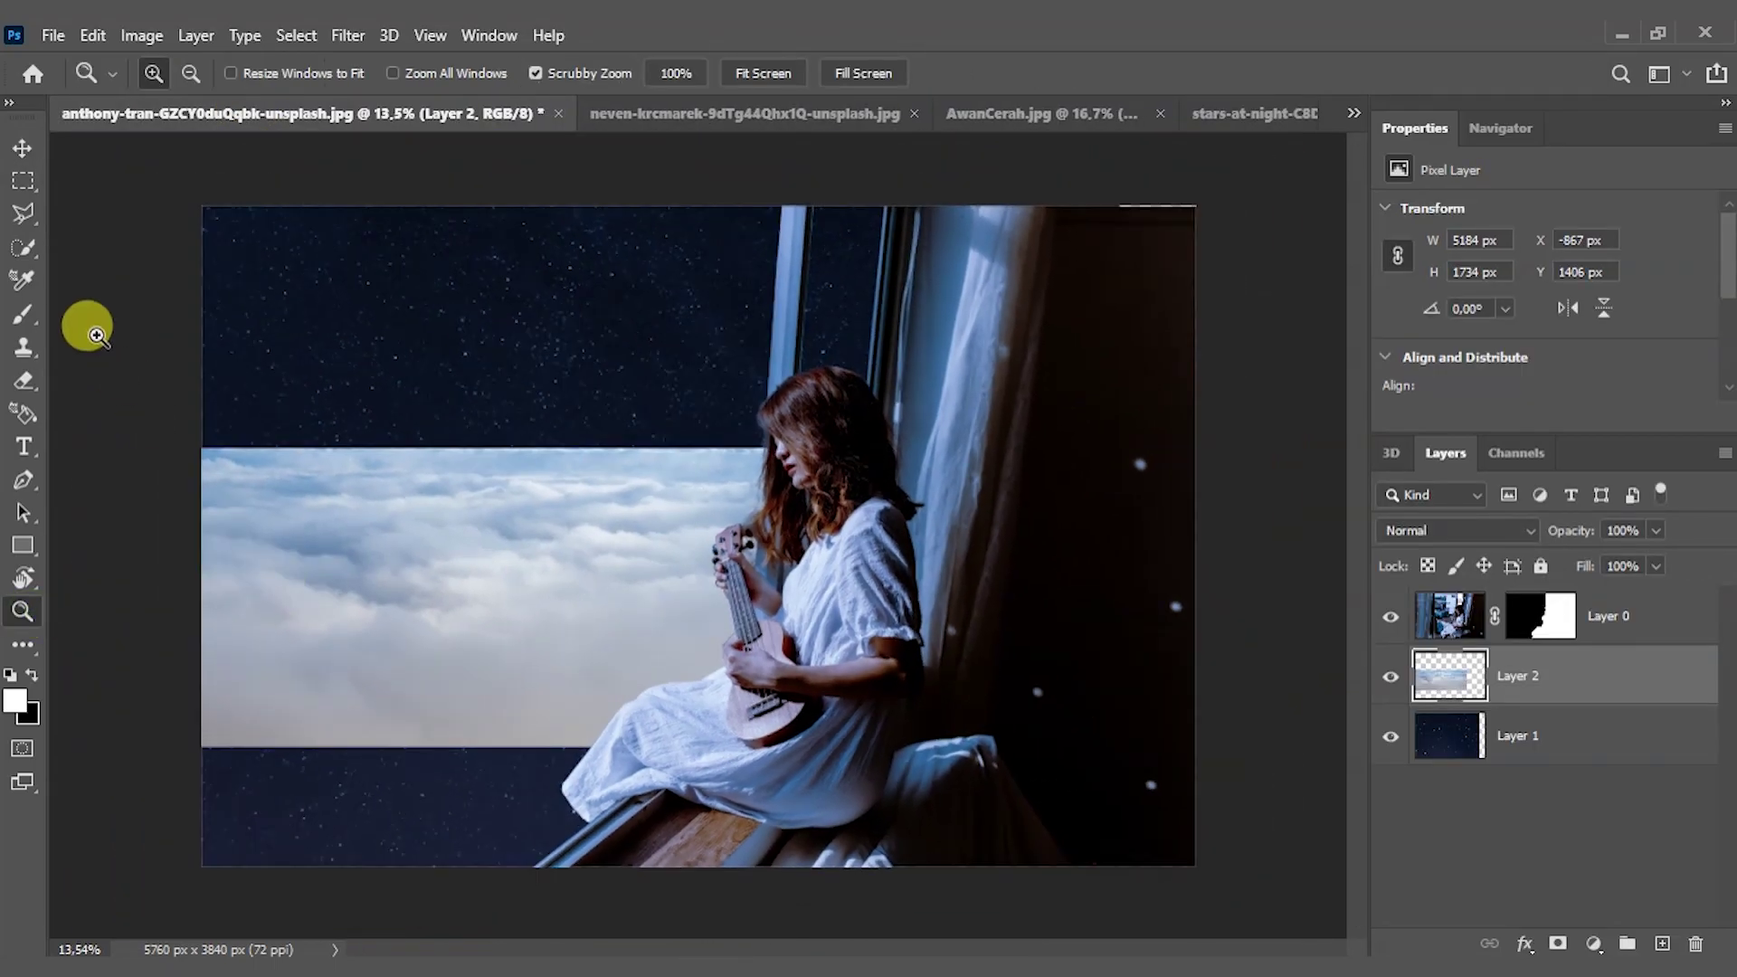
left_click(22, 149)
key("ctrl+t")
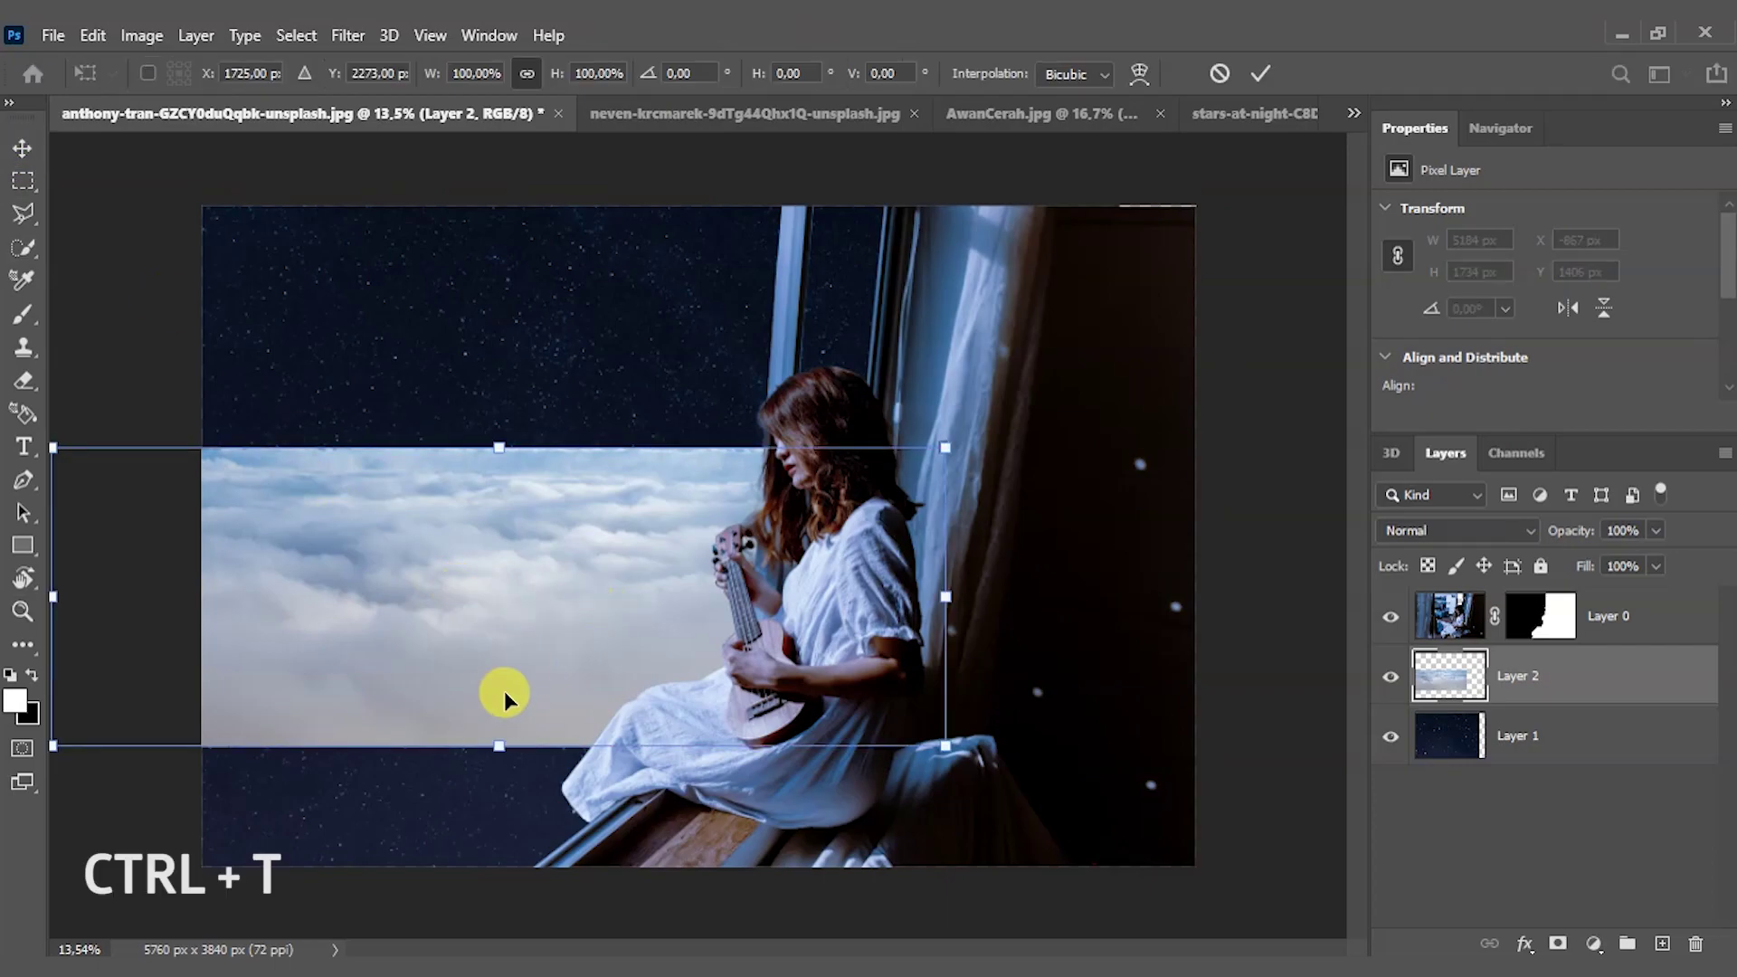
left_click_drag(499, 747, 497, 873)
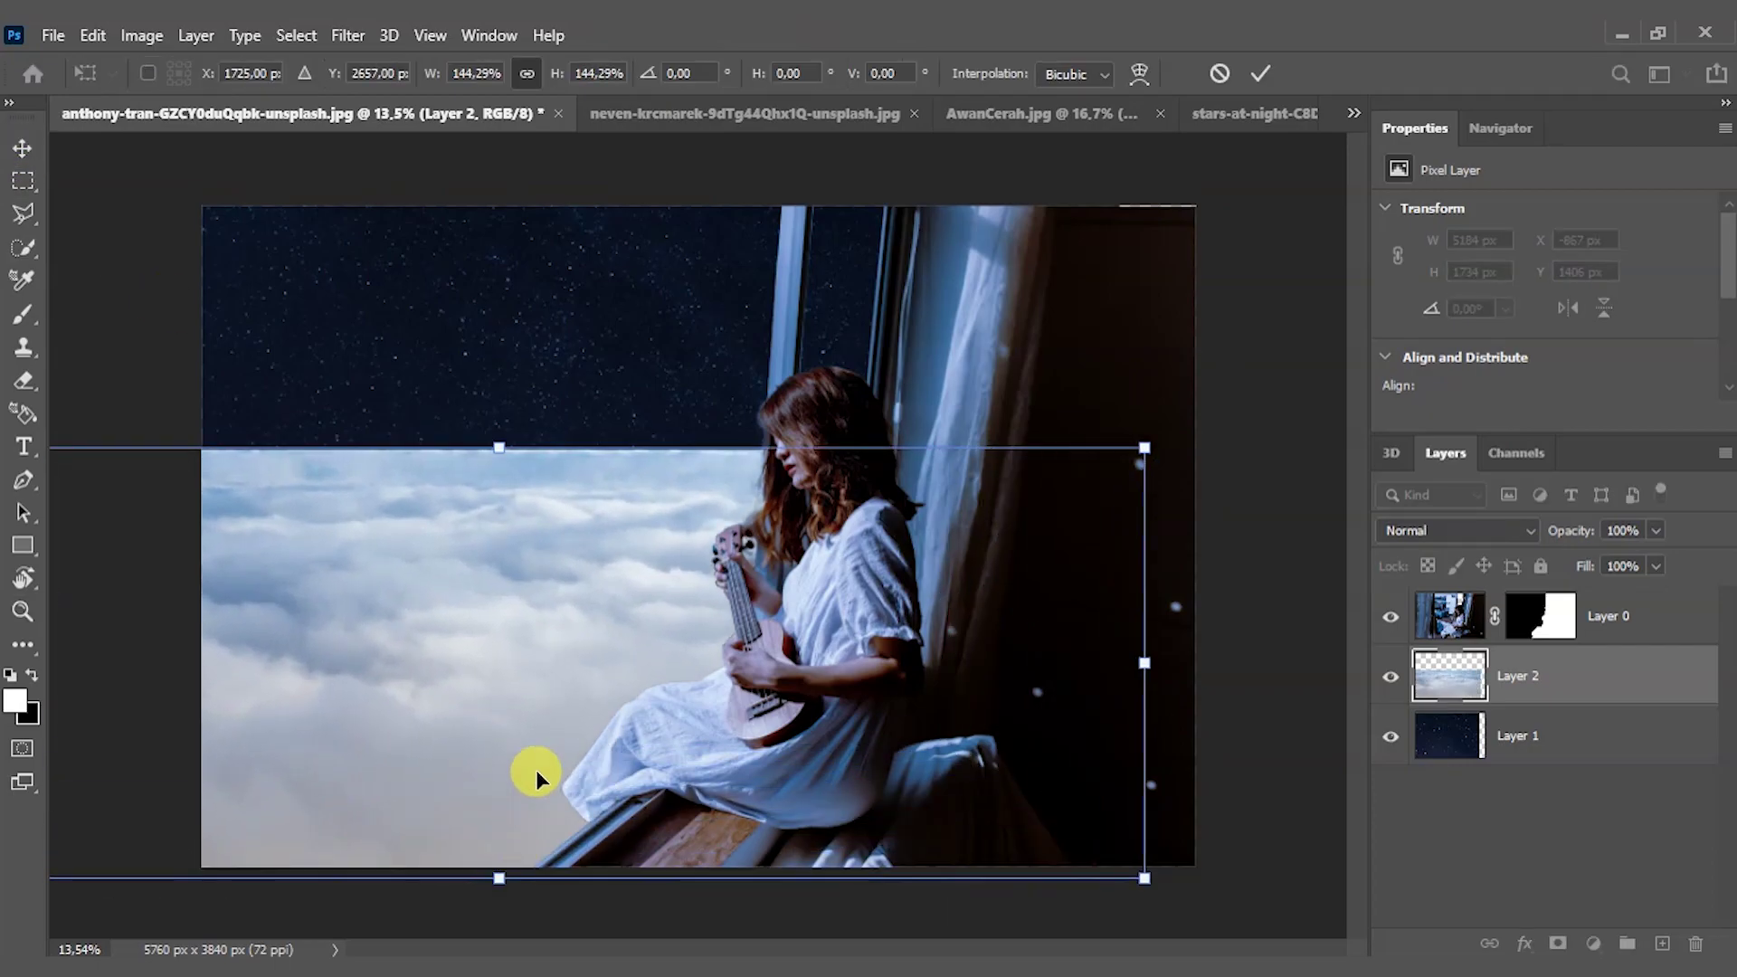
left_click_drag(524, 683, 516, 822)
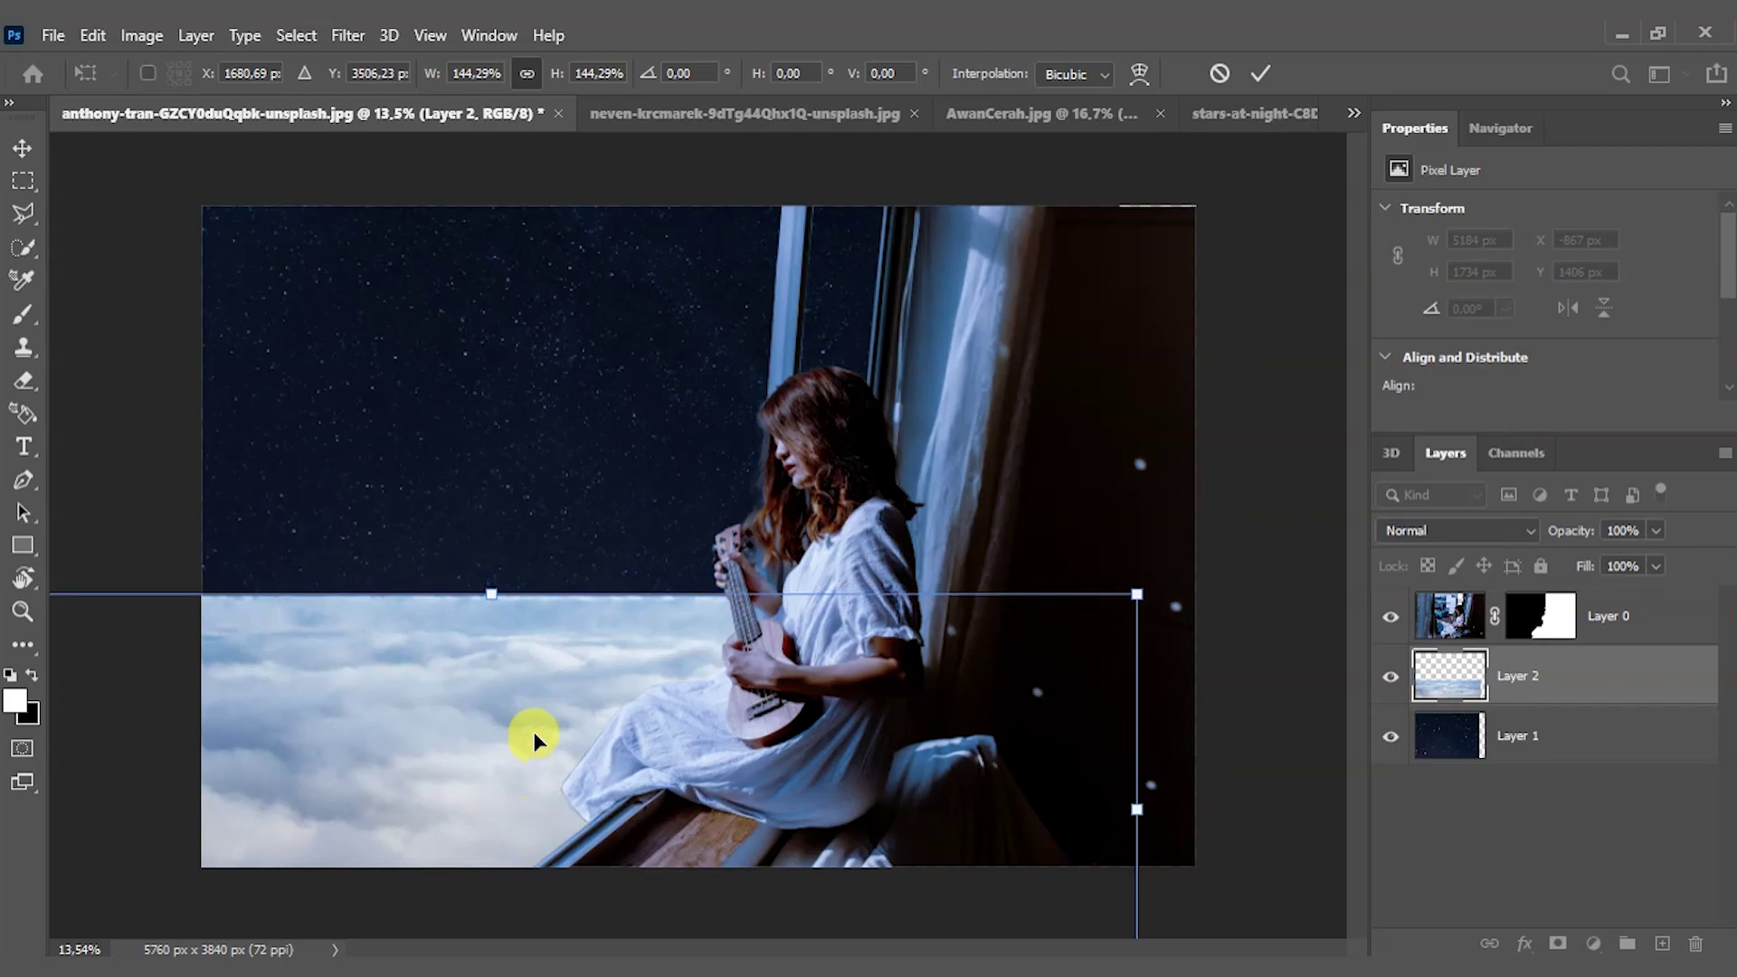
left_click_drag(525, 703, 525, 702)
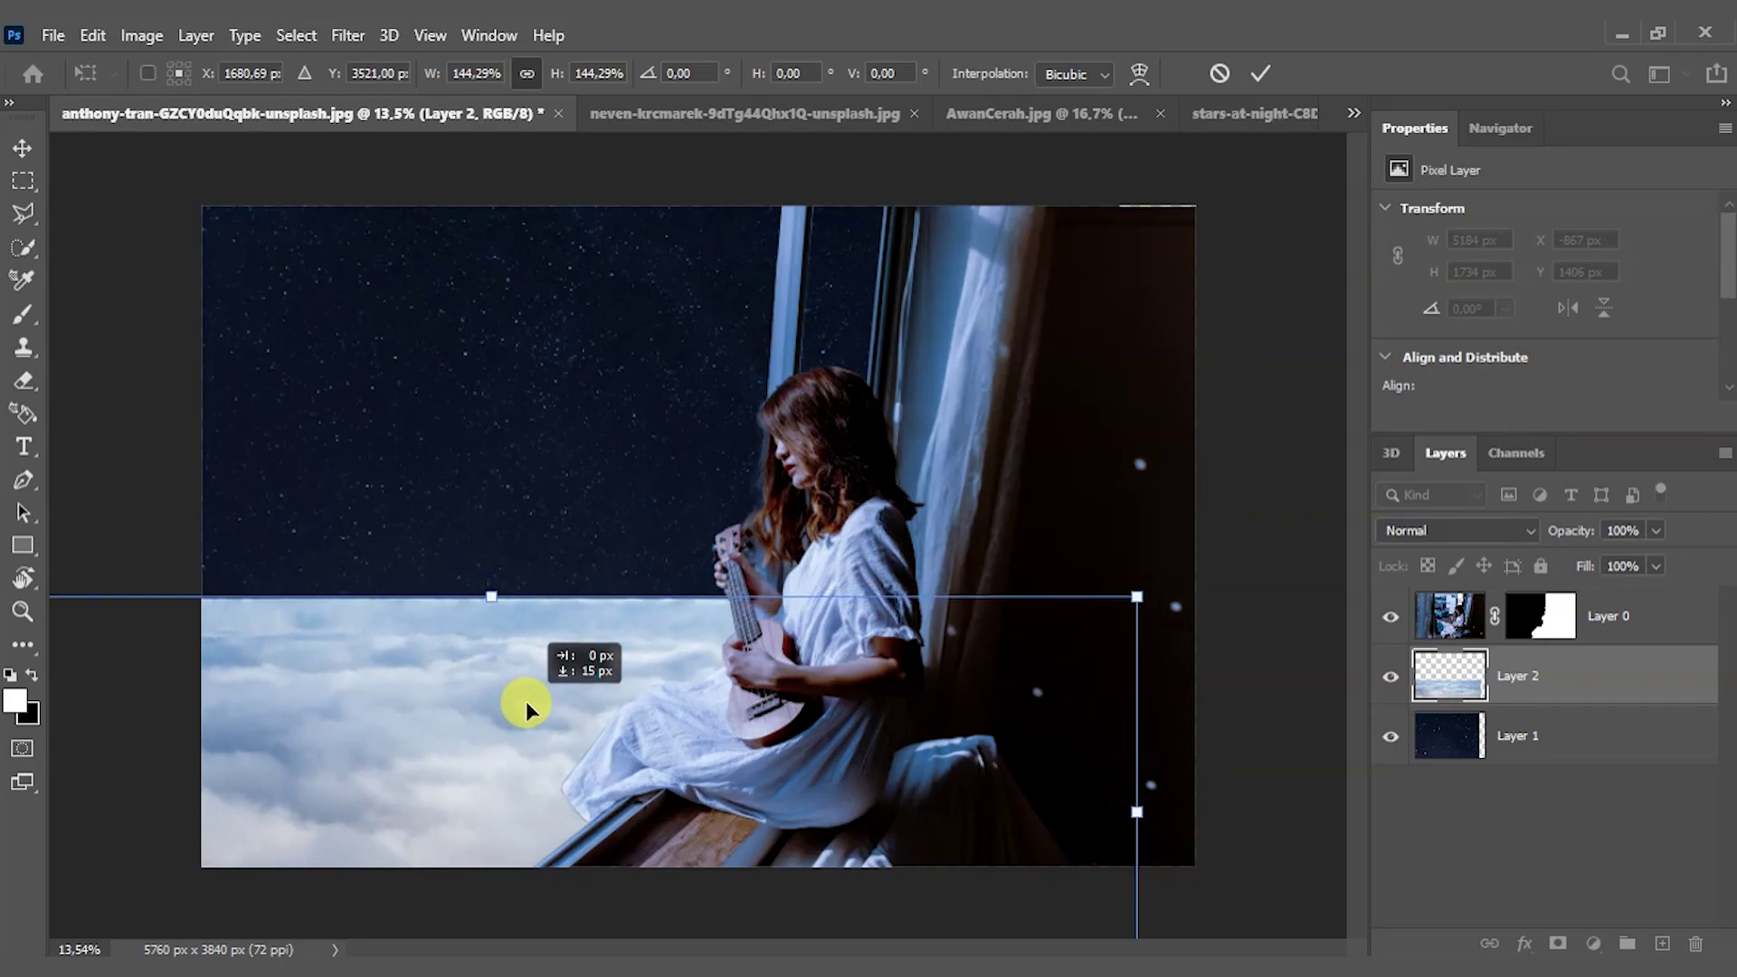
left_click(1263, 73)
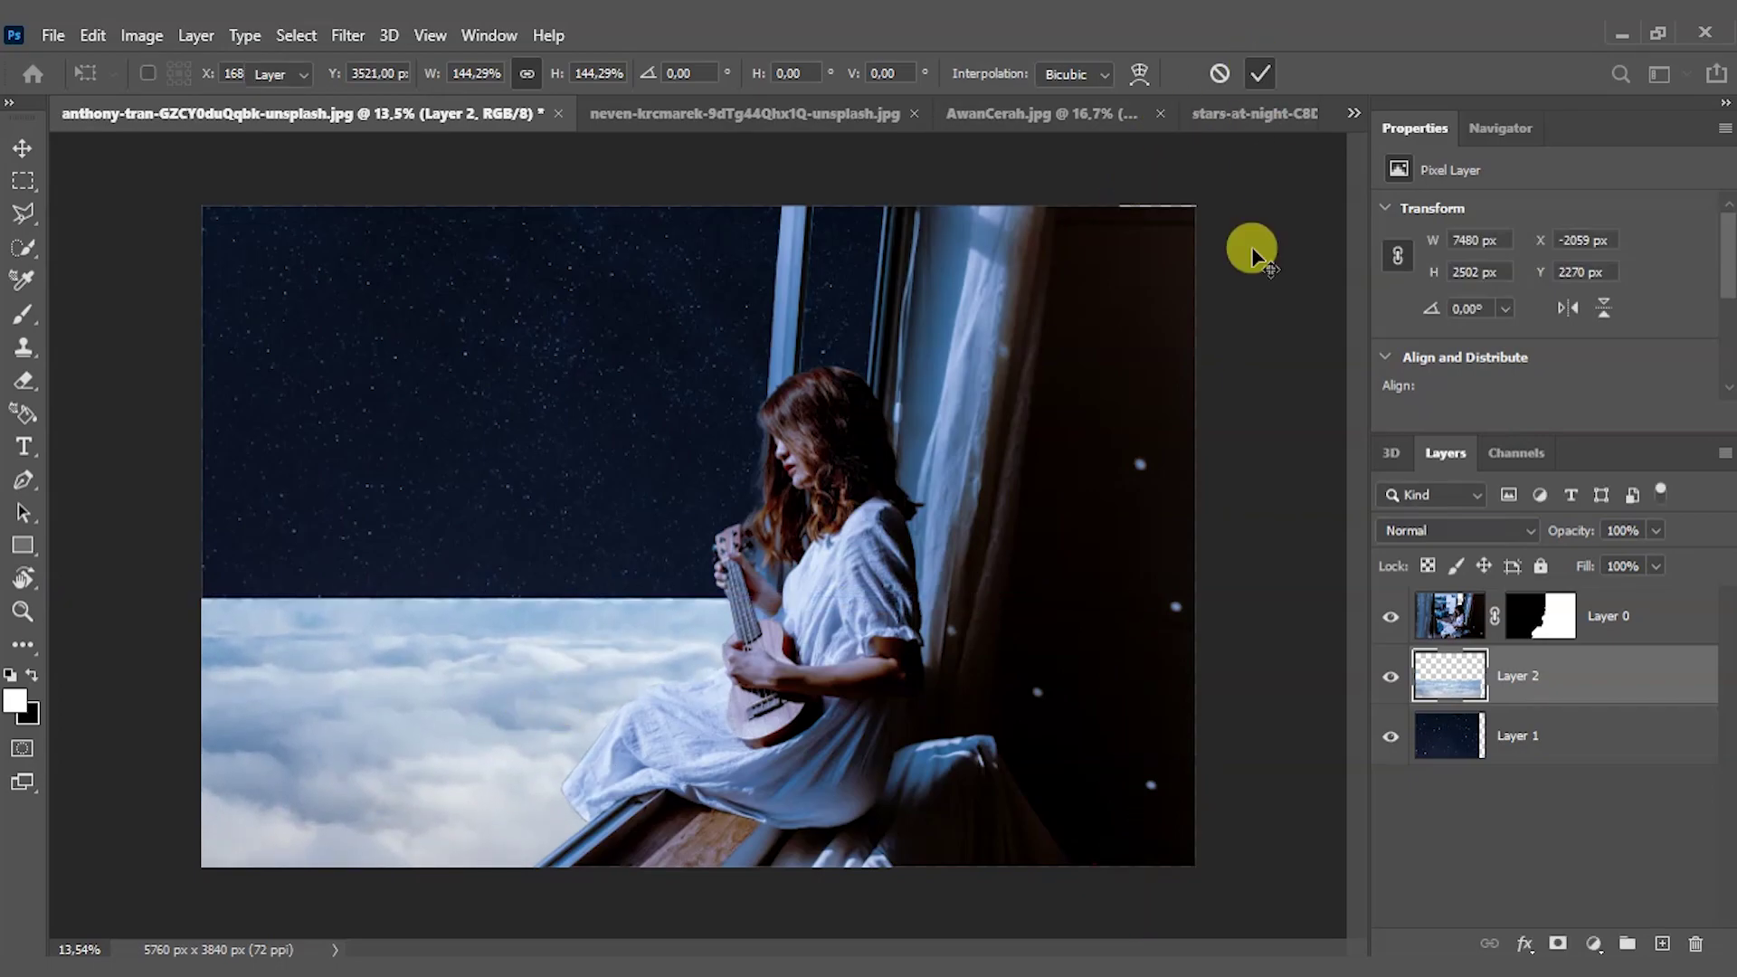
left_click_drag(574, 656, 577, 601)
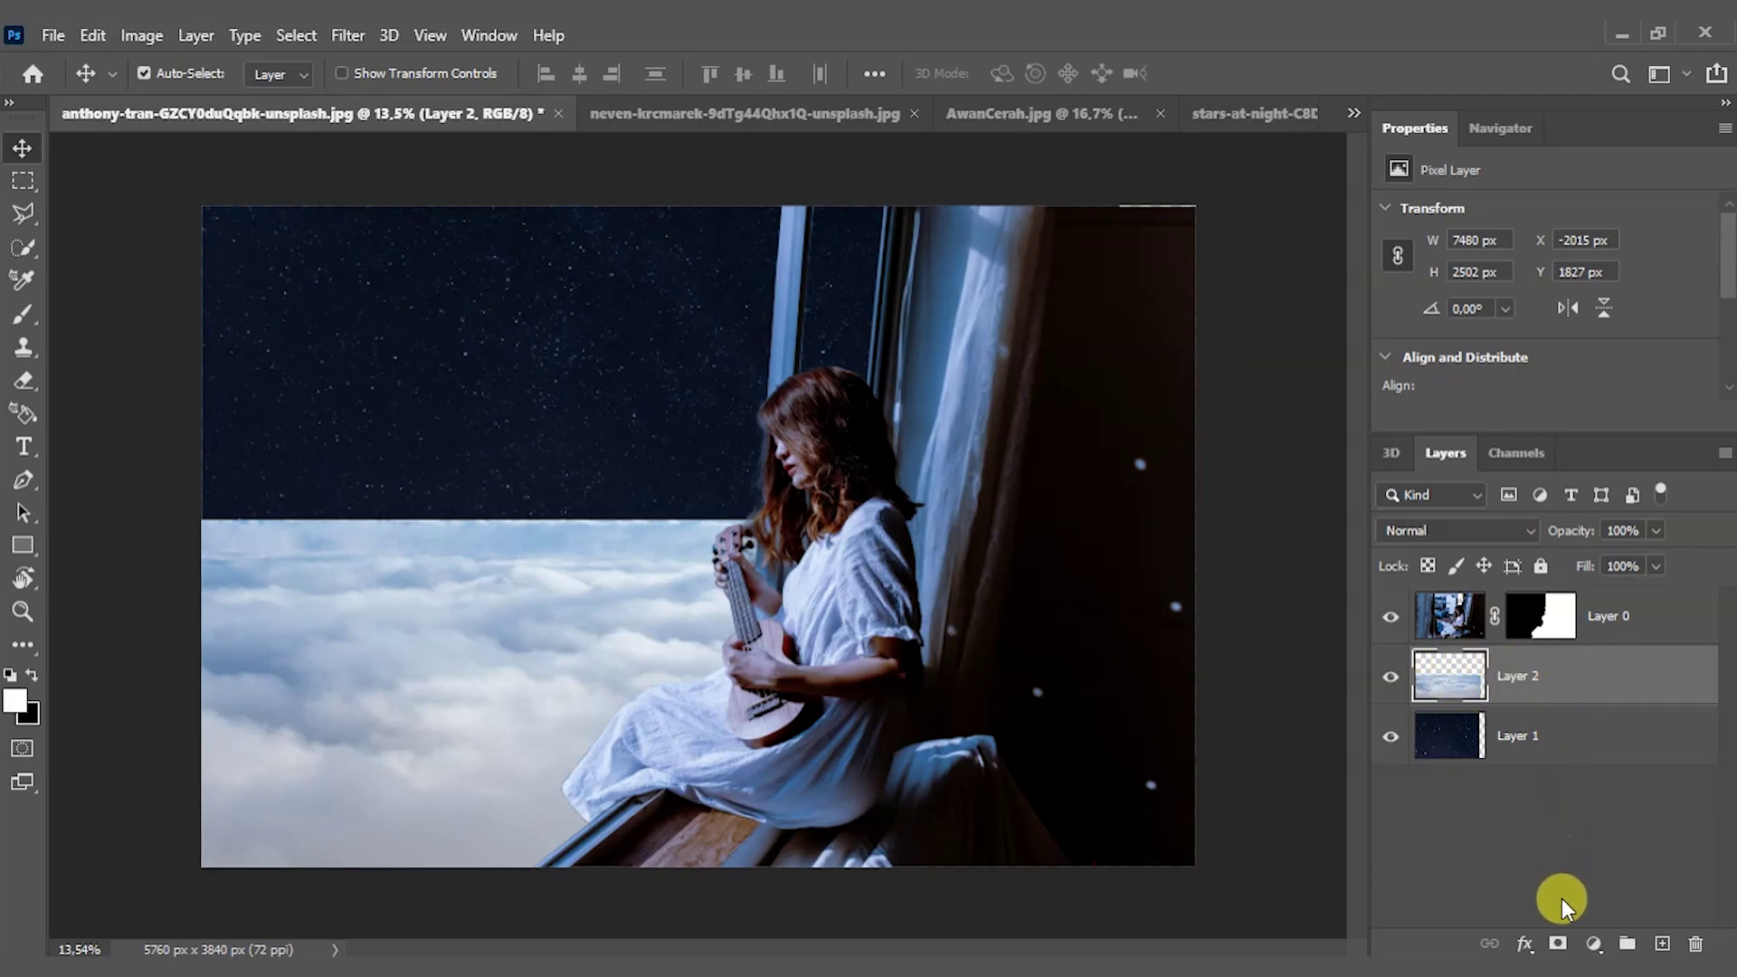
- Add a layer mask to Layer 2 and paint along the sky-cloud seam with a soft brush
left_click(1556, 944)
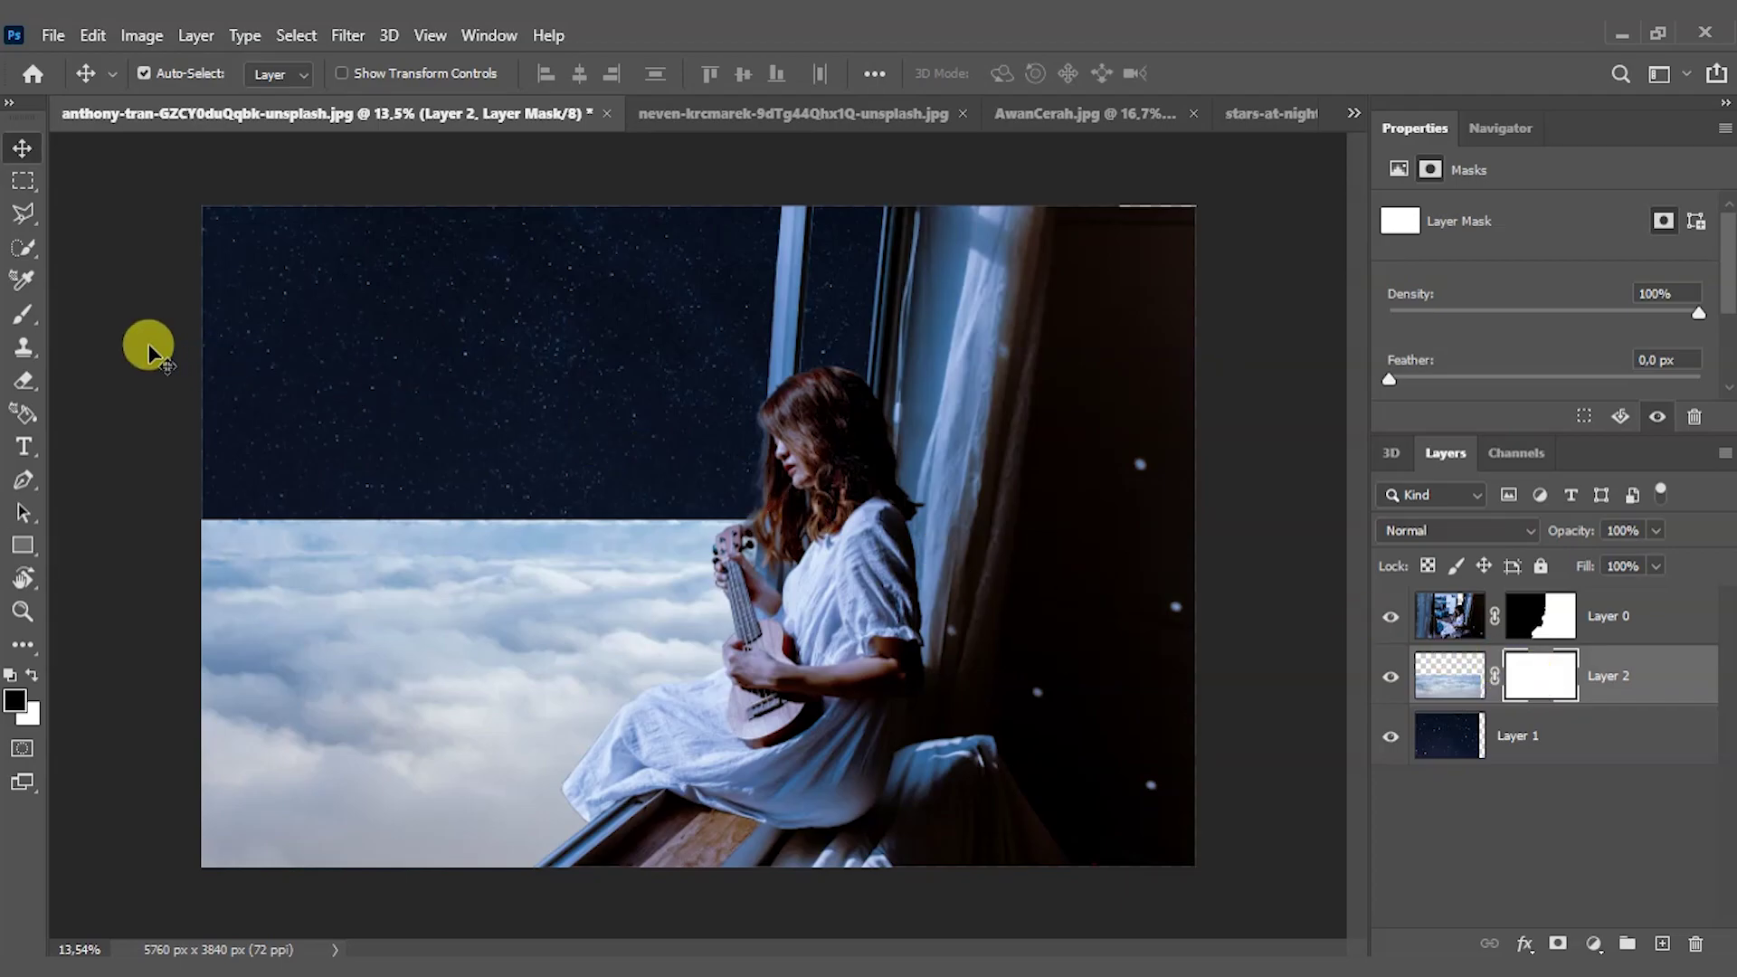
left_click(46, 319)
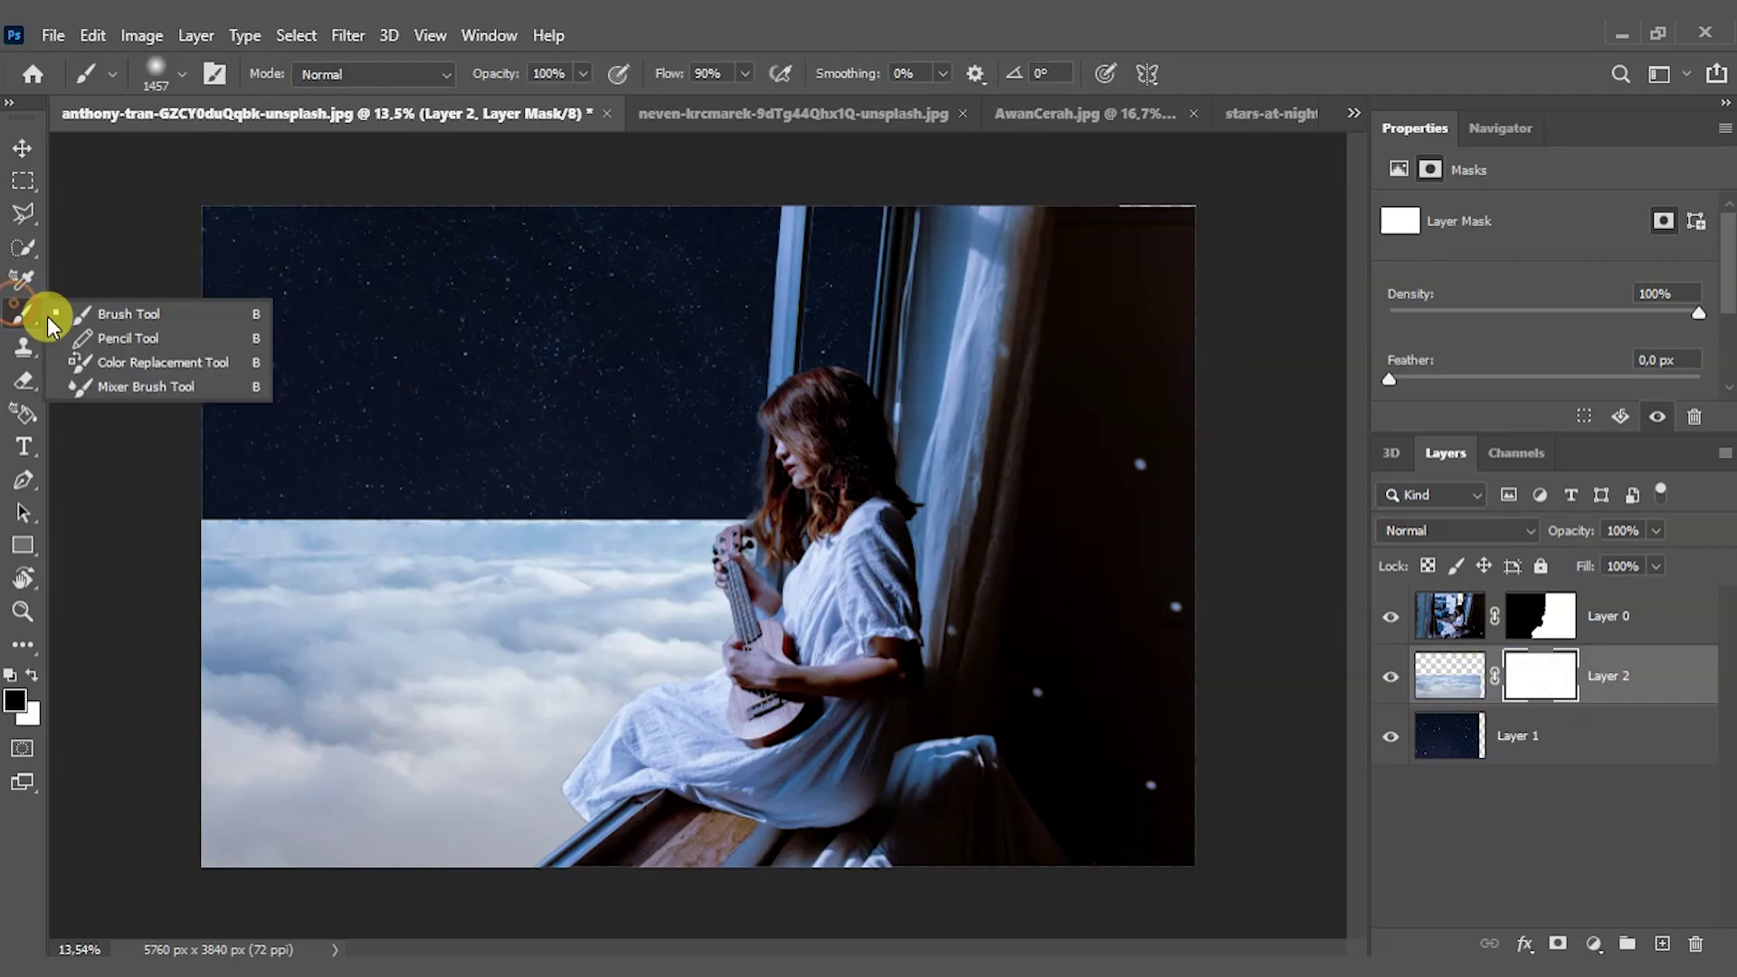
left_click(217, 317)
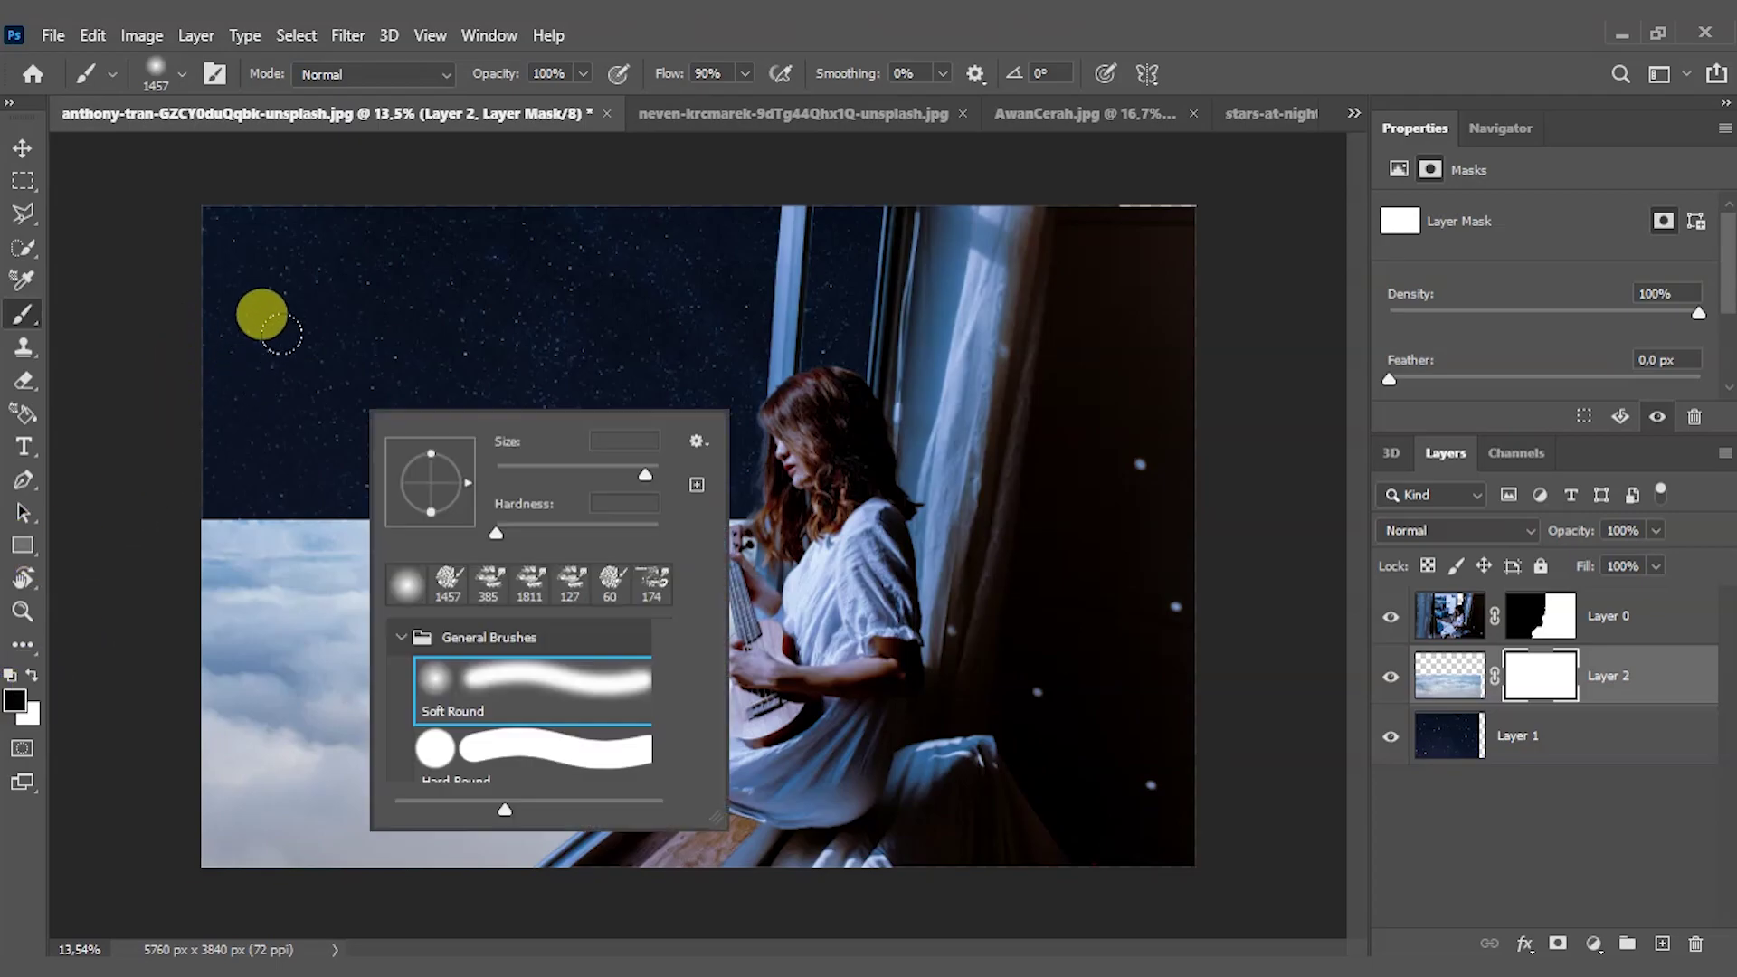
right_click(260, 312)
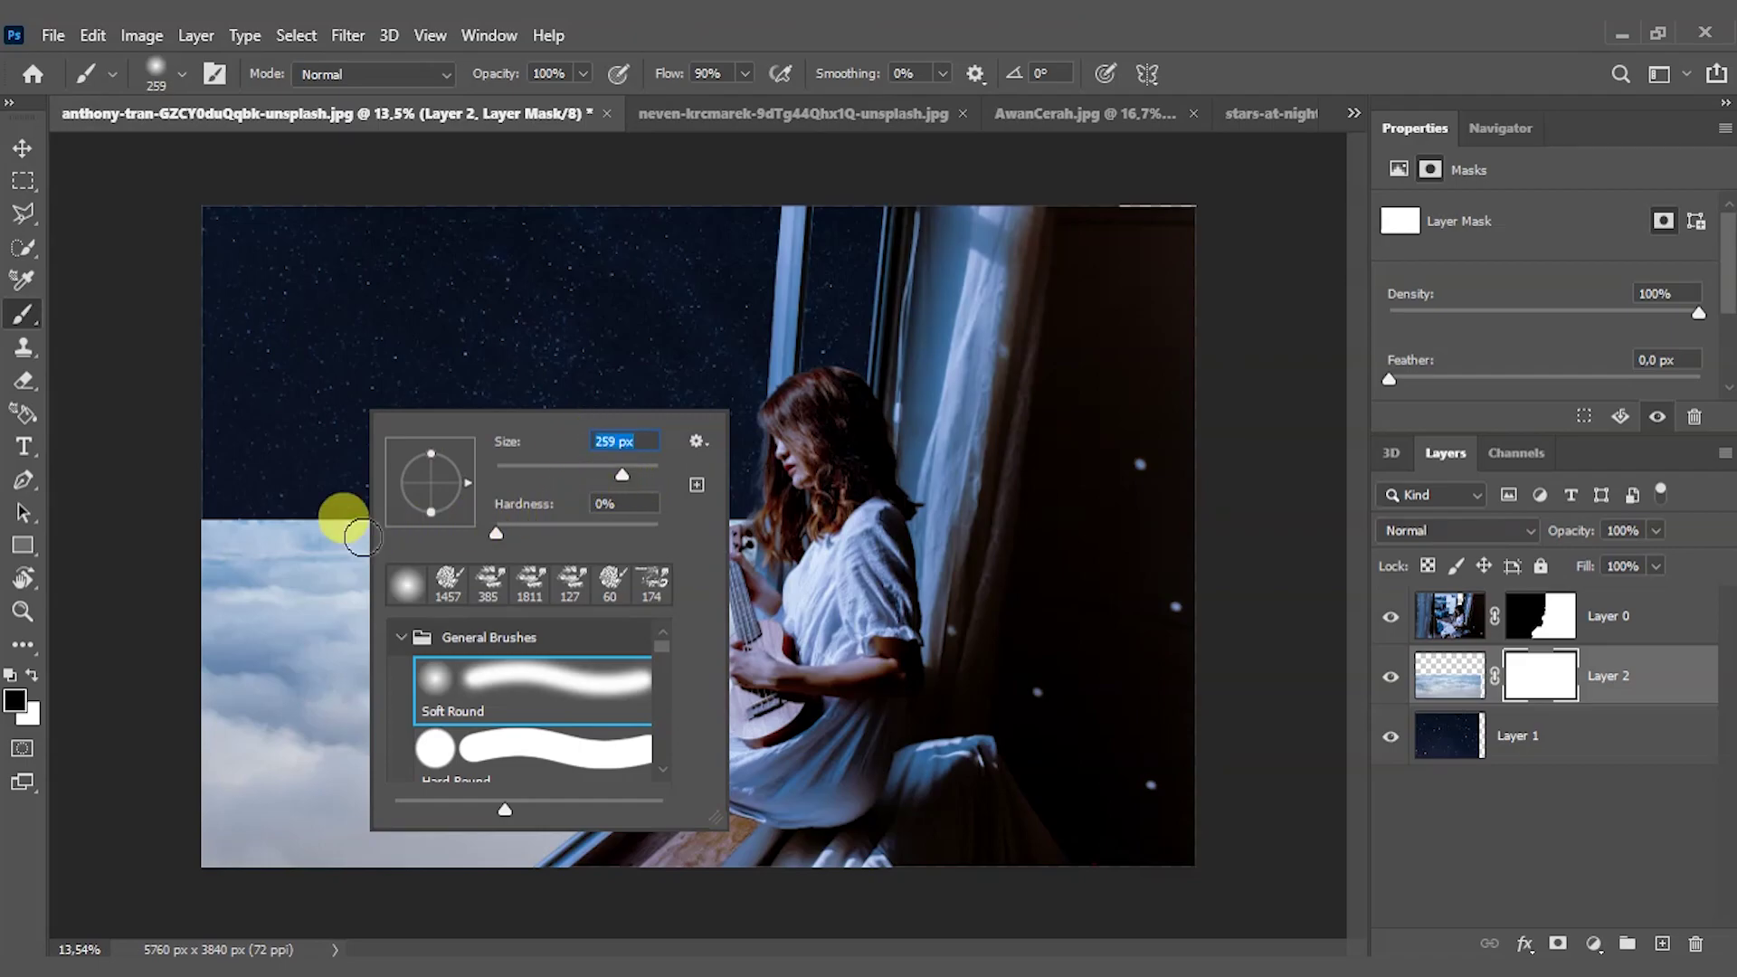
left_click(189, 522)
left_click_drag(261, 525, 693, 523)
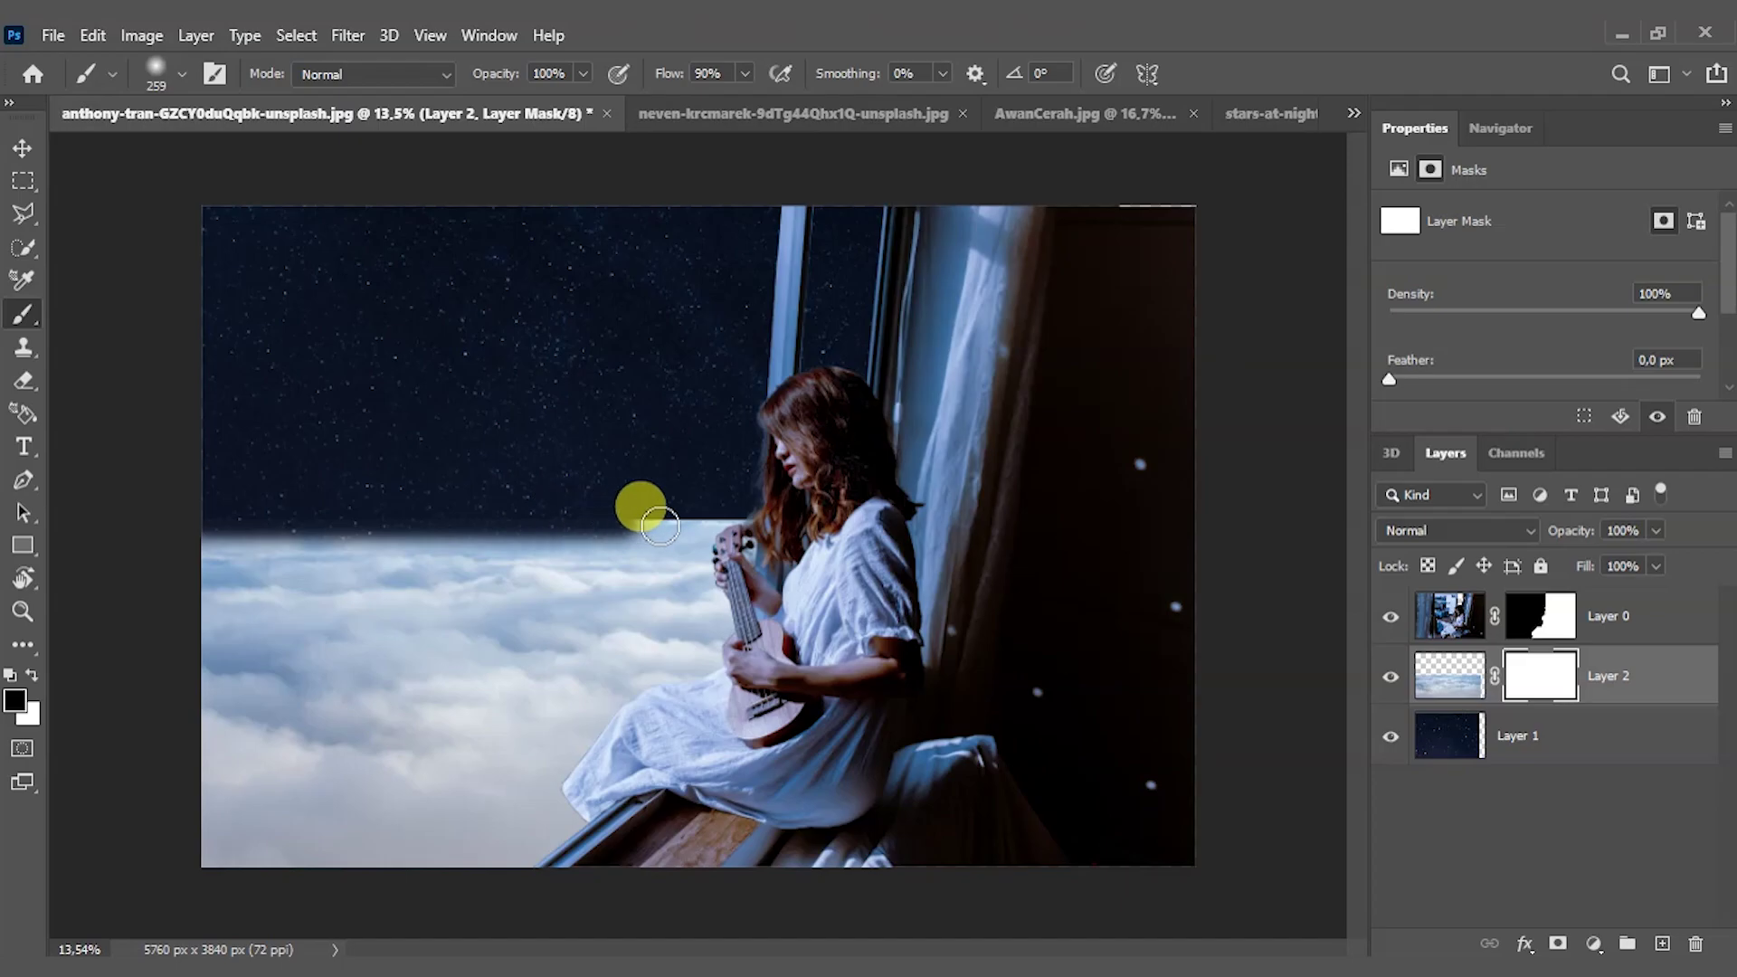
- Fade the cloud tops into the sky with 511 px and 2520 px brush strokes
right_click(494, 497)
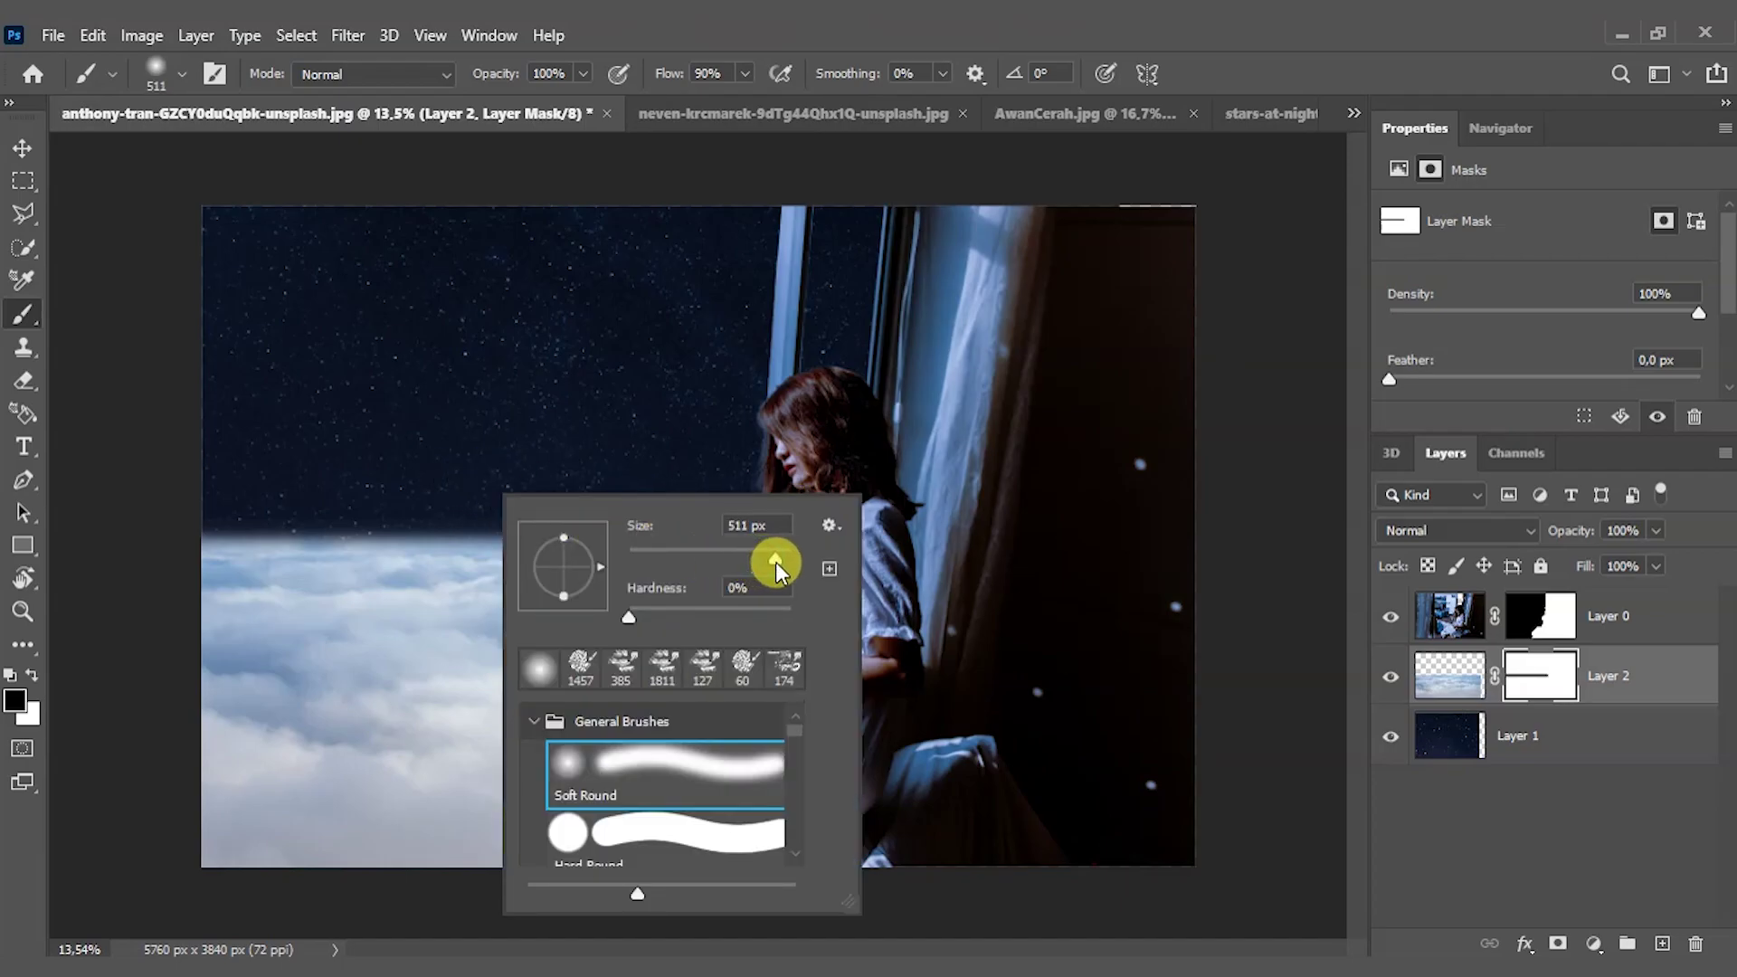
left_click(144, 489)
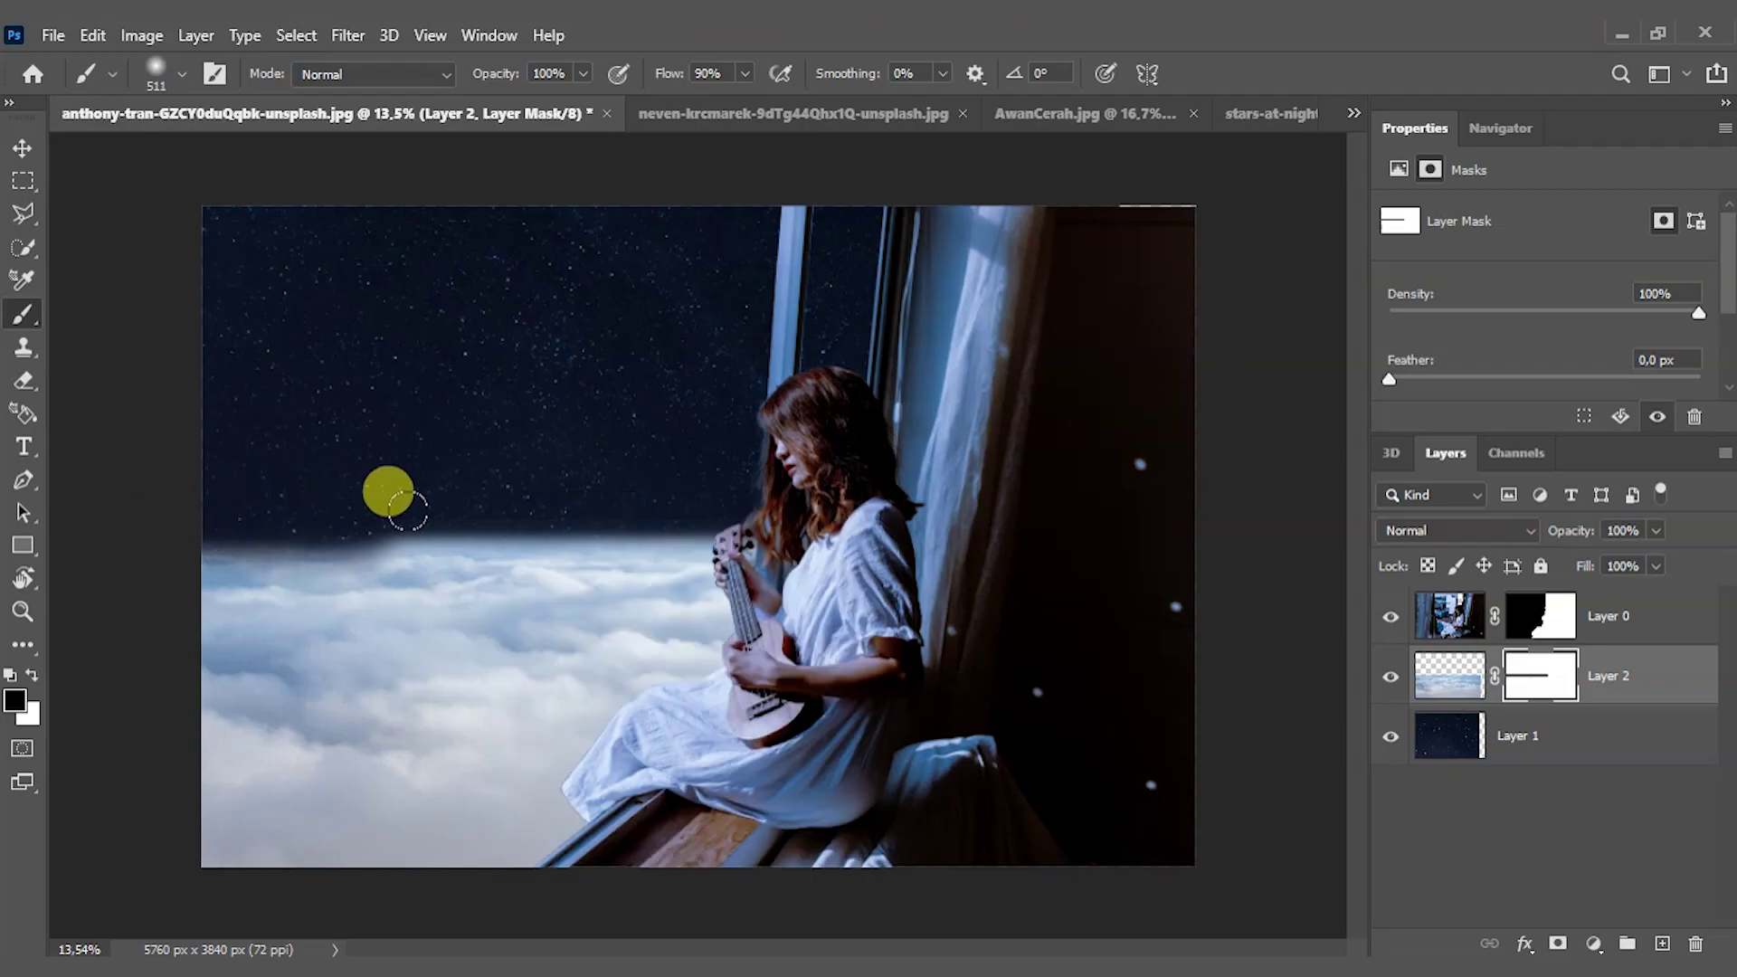
left_click_drag(407, 510, 751, 507)
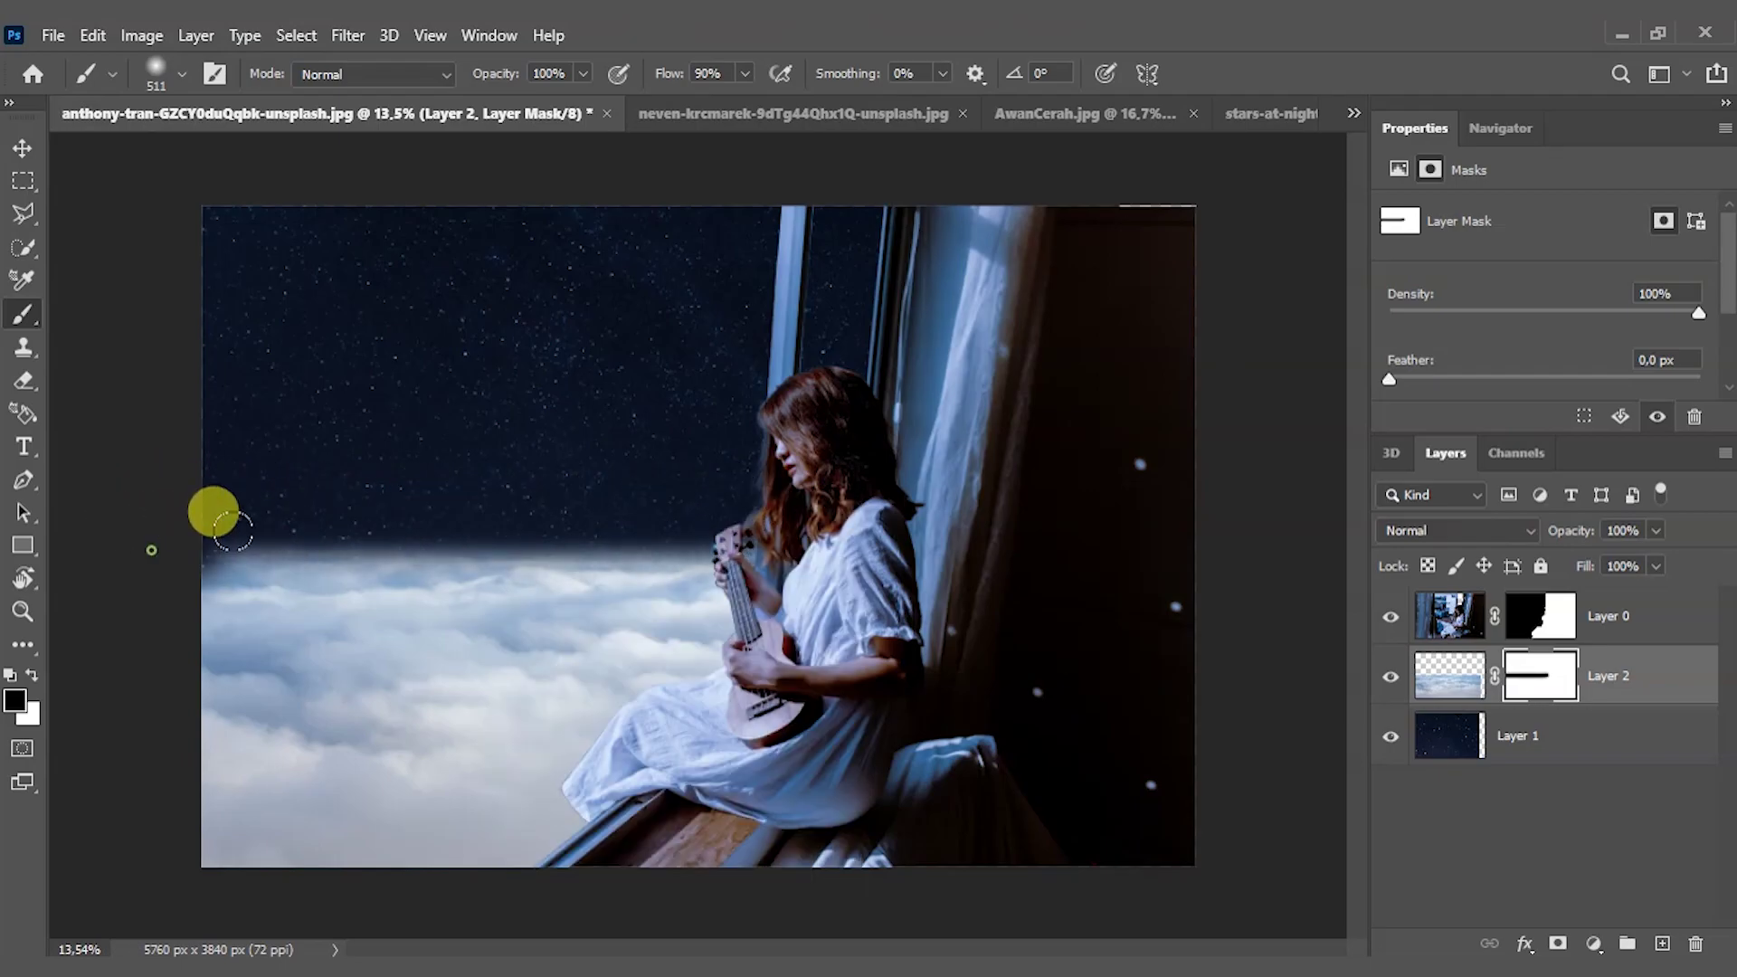
left_click_drag(231, 528, 773, 511)
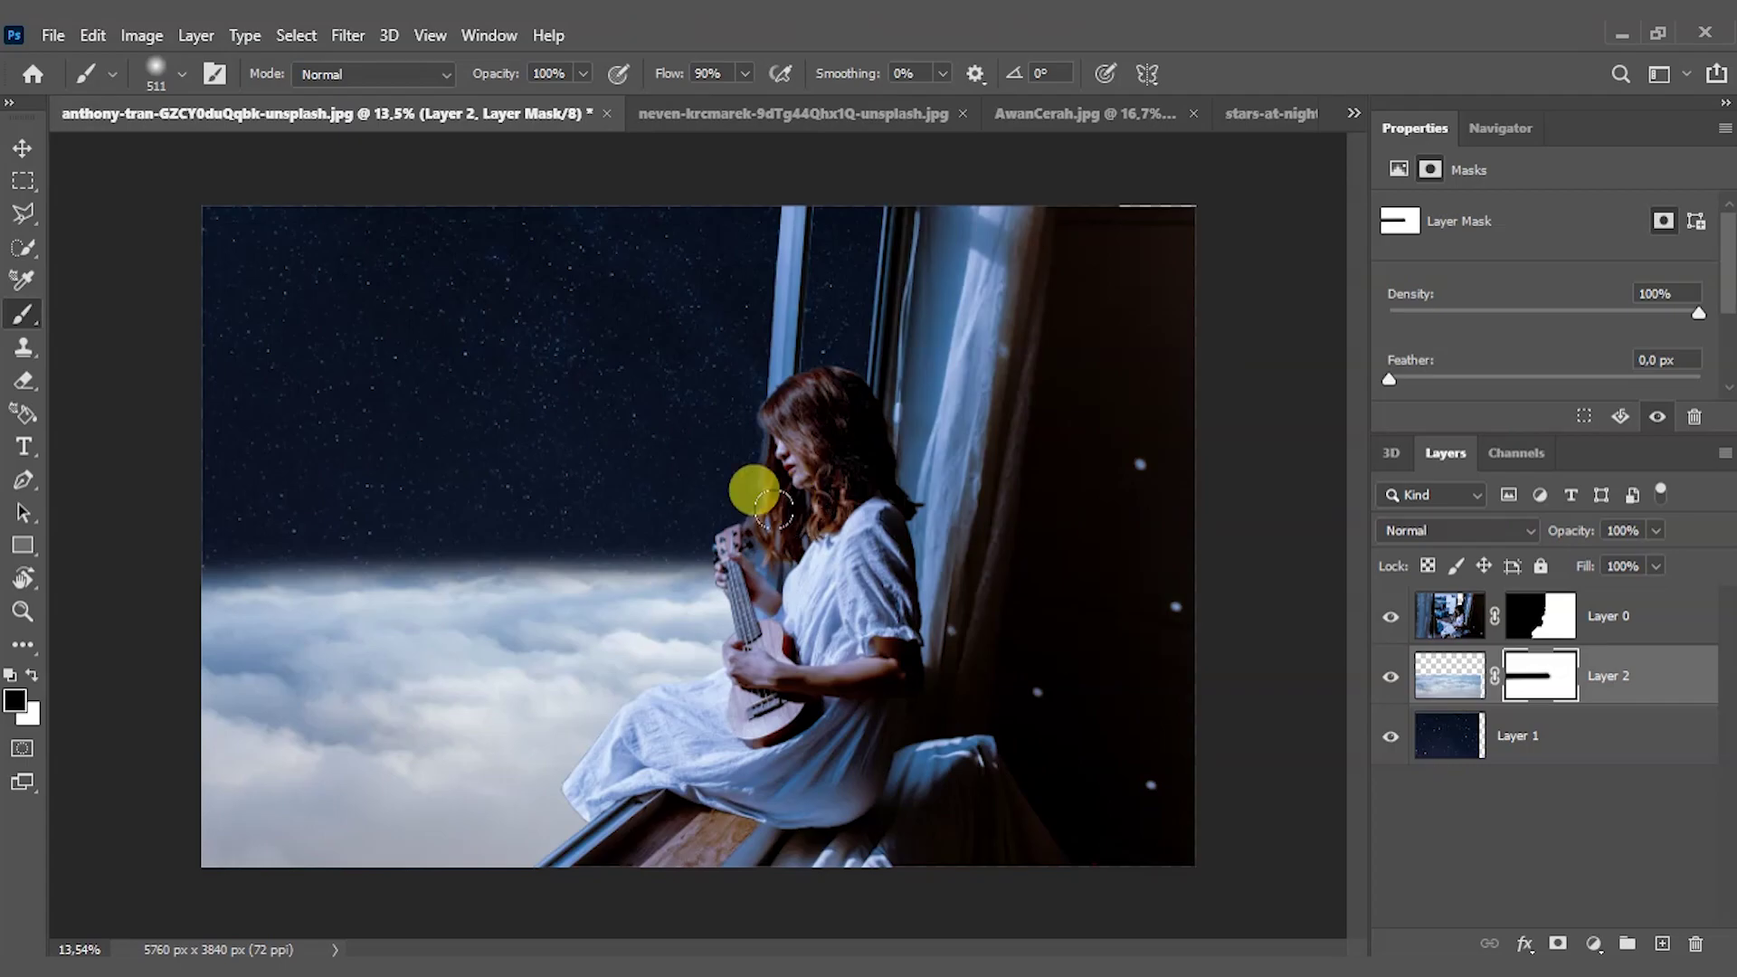
right_click(570, 460)
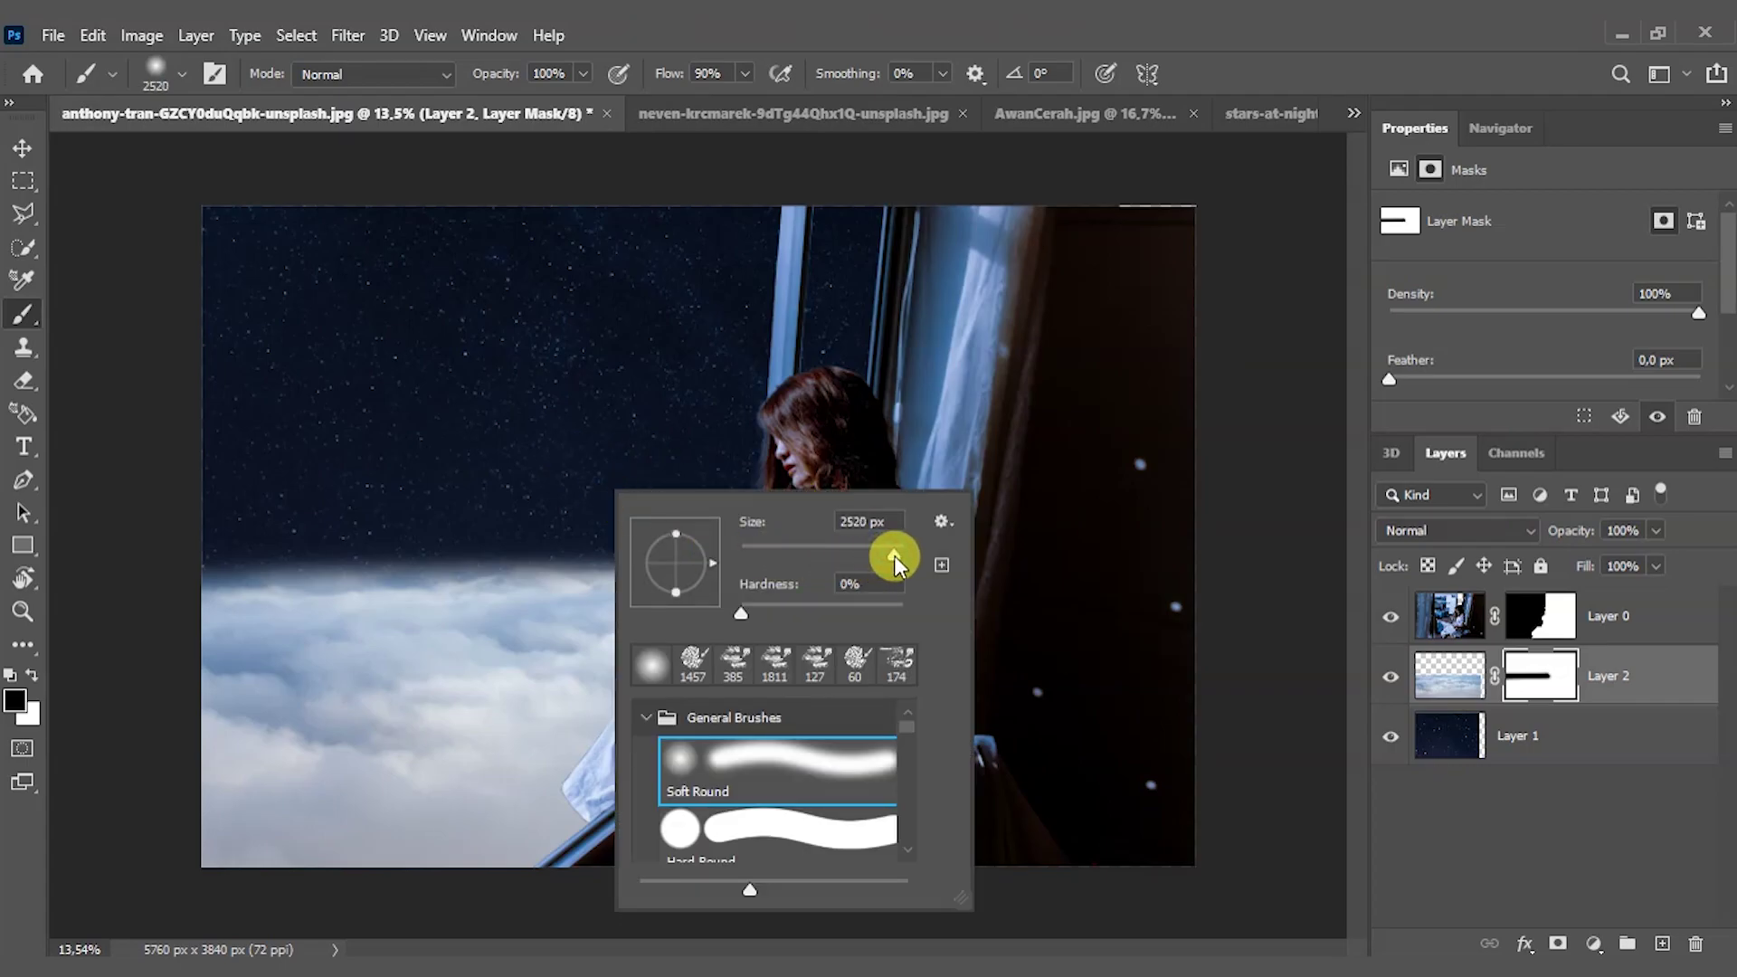
left_click(127, 246)
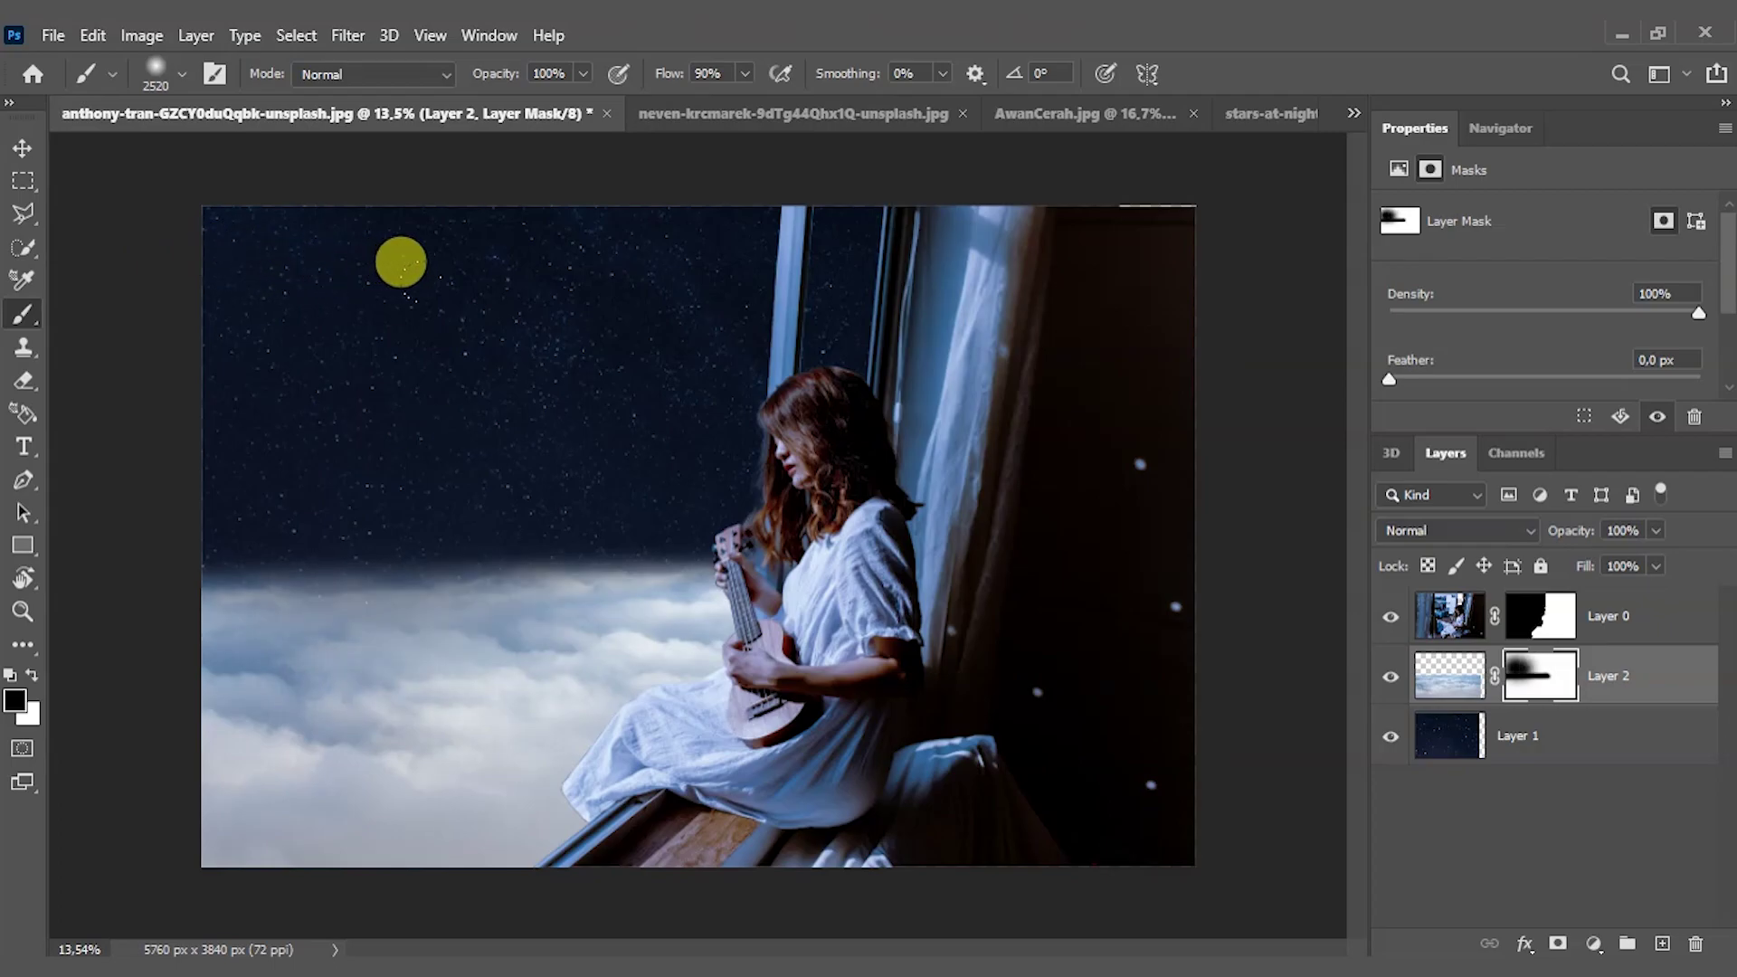
mouse_move(127, 246)
left_mouse_down()
mouse_move(504, 258)
mouse_move(480, 417)
mouse_move(127, 263)
mouse_move(71, 277)
mouse_move(567, 279)
mouse_move(398, 250)
left_mouse_up()
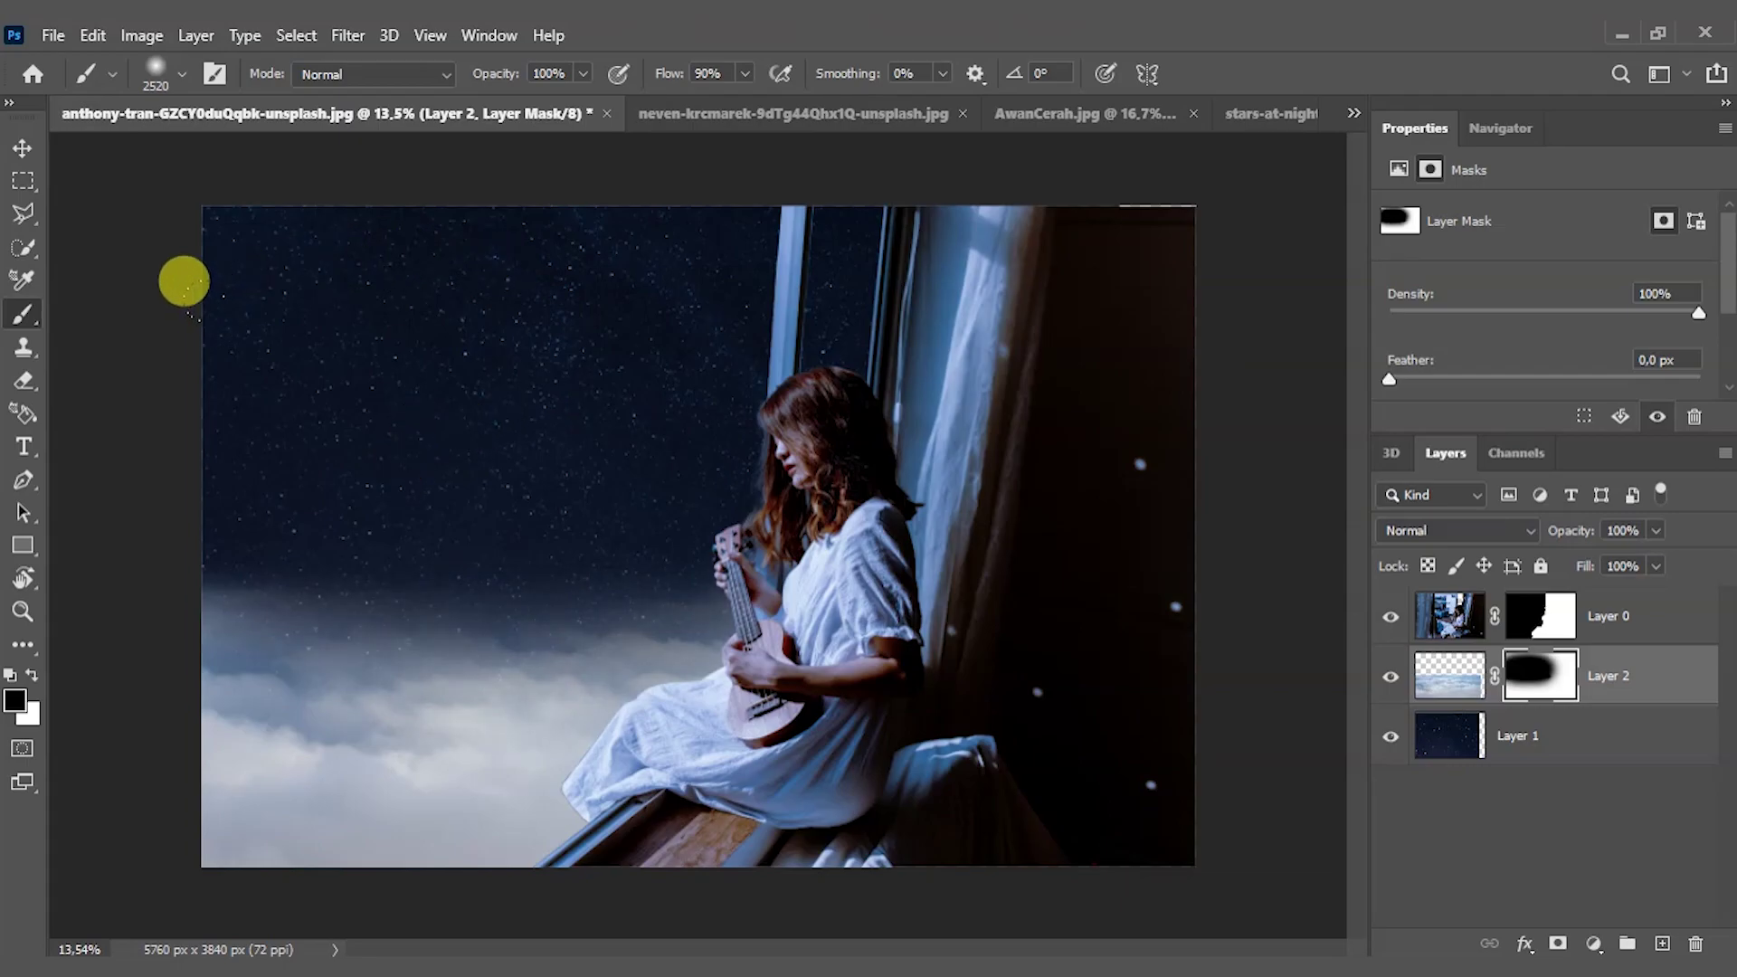
left_click_drag(167, 277, 304, 447)
left_click(20, 147)
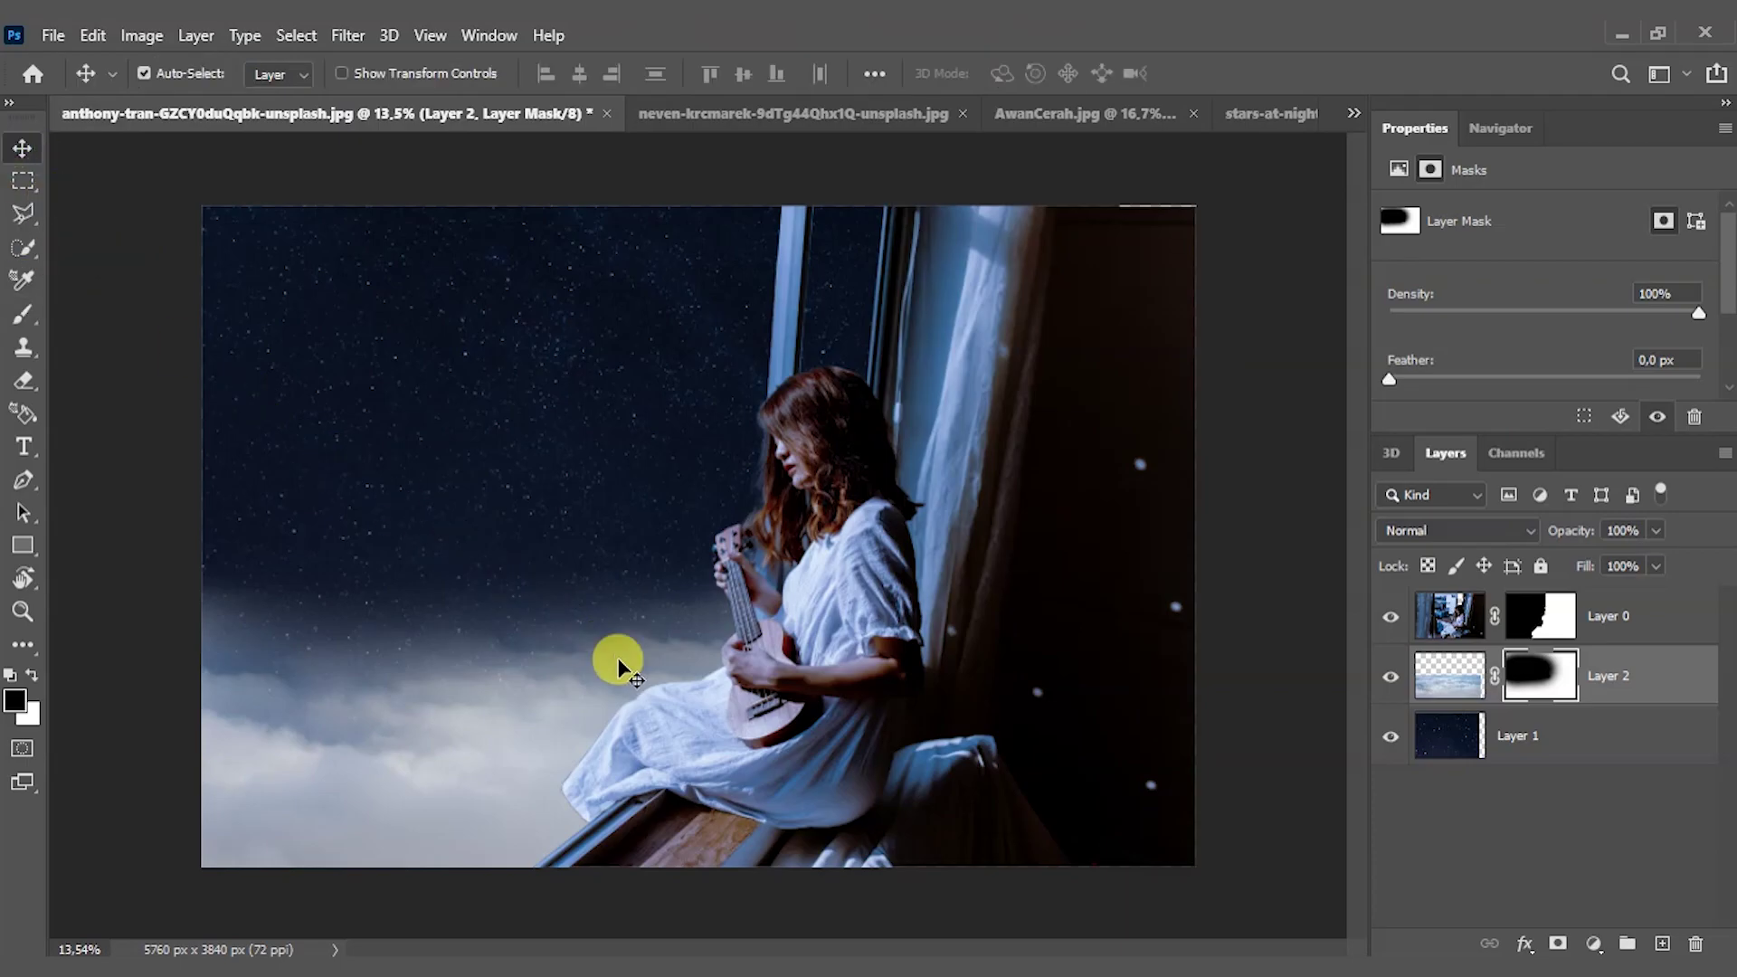
- Add a Hue/Saturation layer clipped to Layer 2: Hue +34, Saturation -25, Lightness -33
left_click(1648, 684)
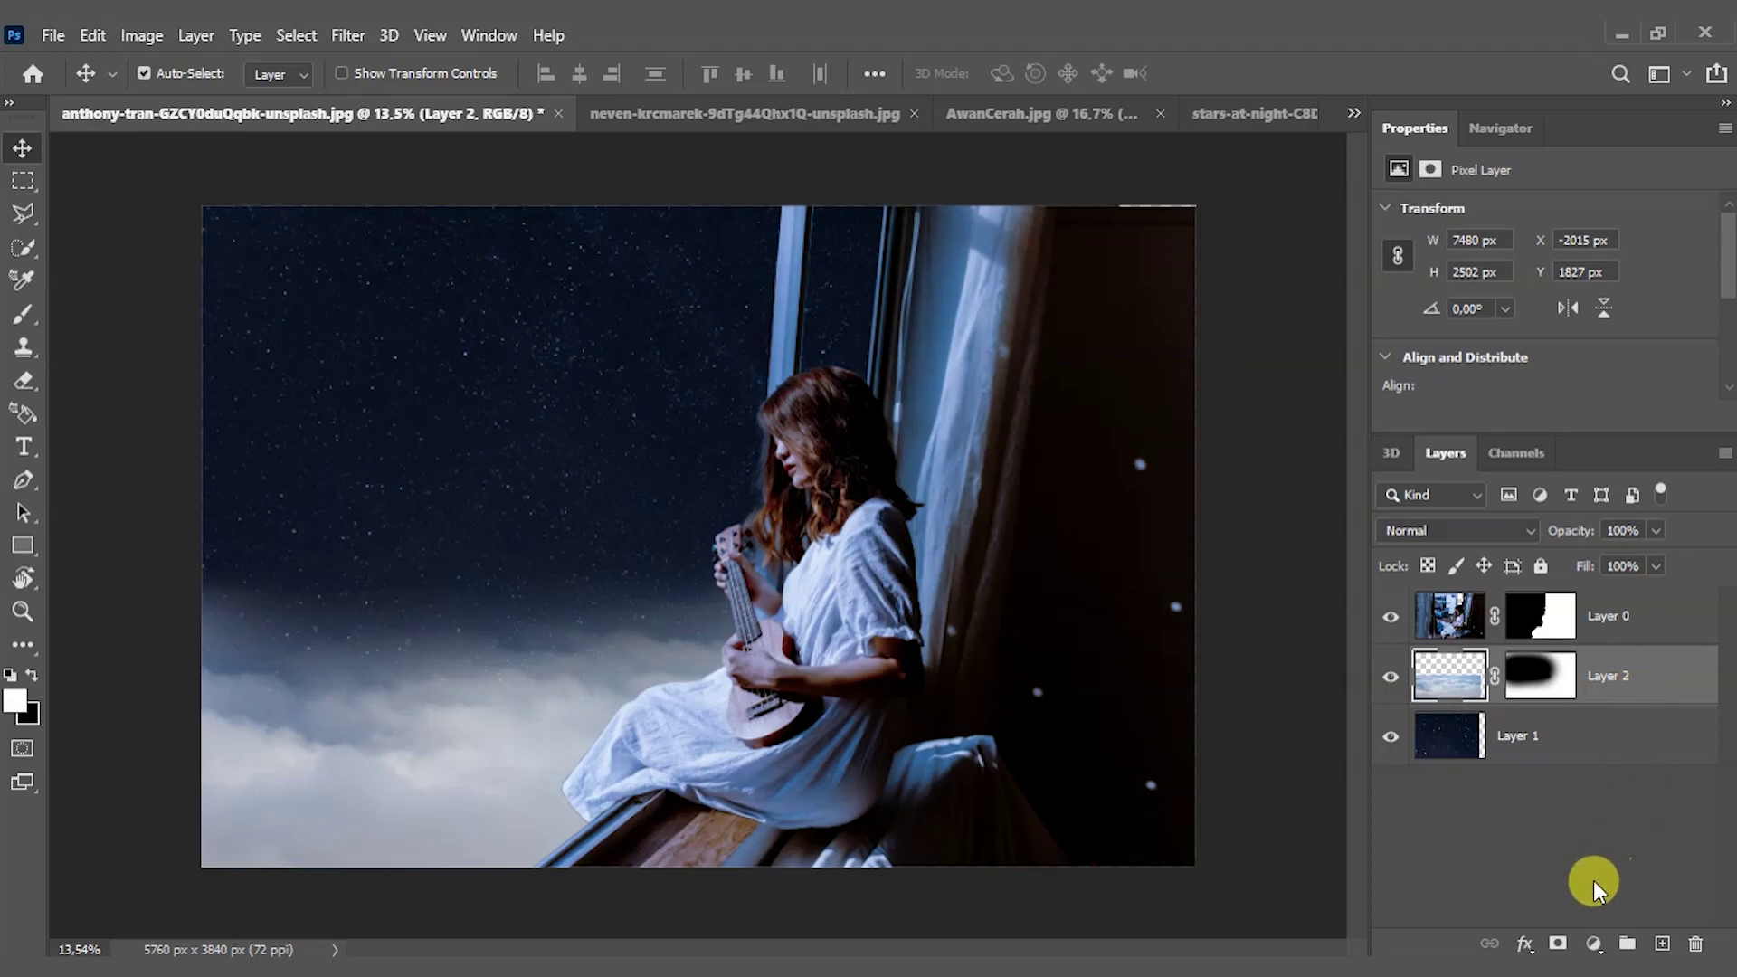
left_click(1594, 944)
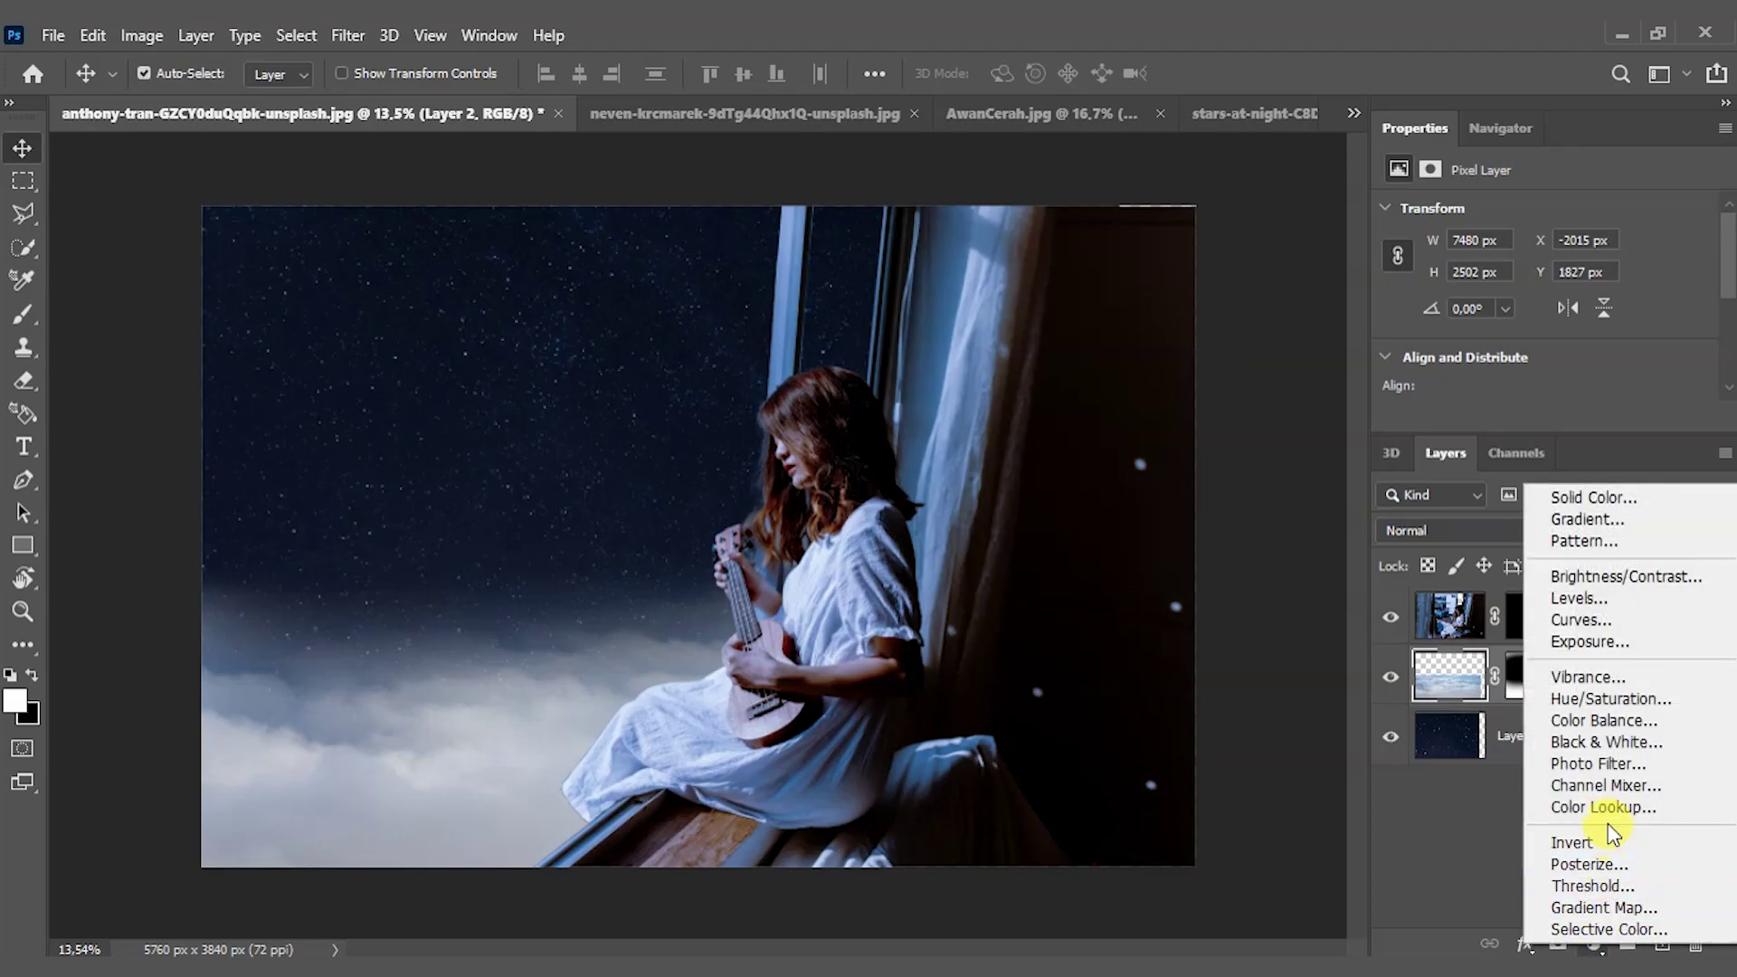
left_click(1685, 701)
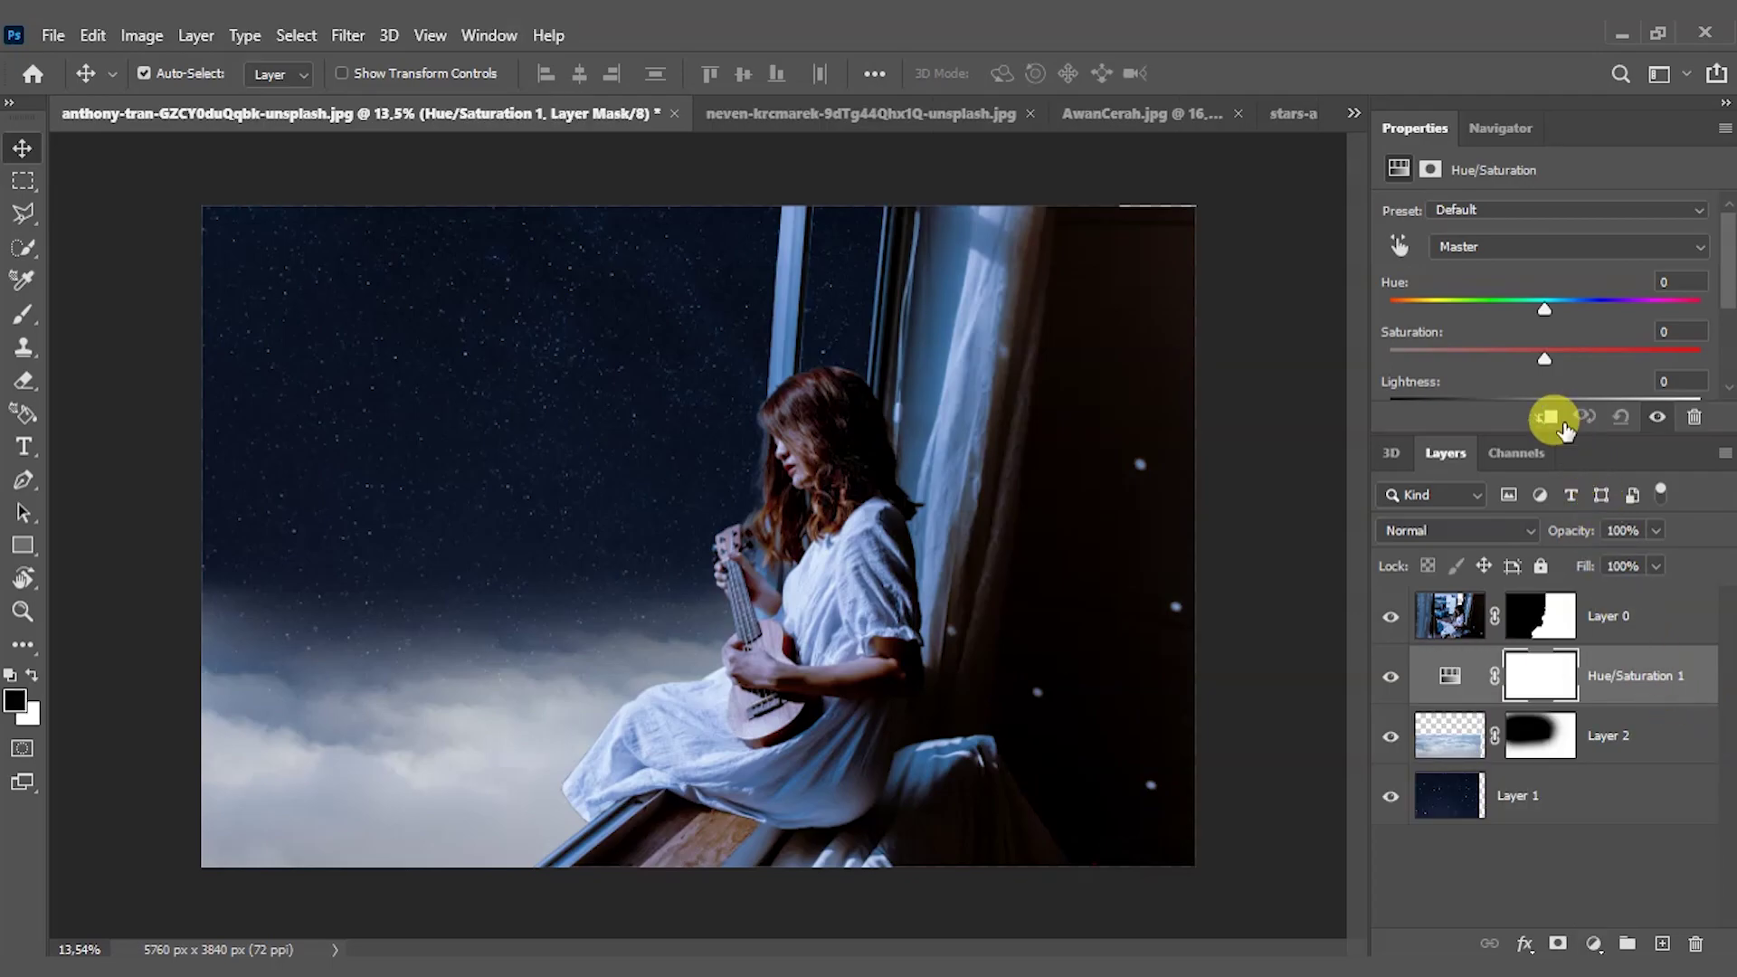
left_click(1544, 419)
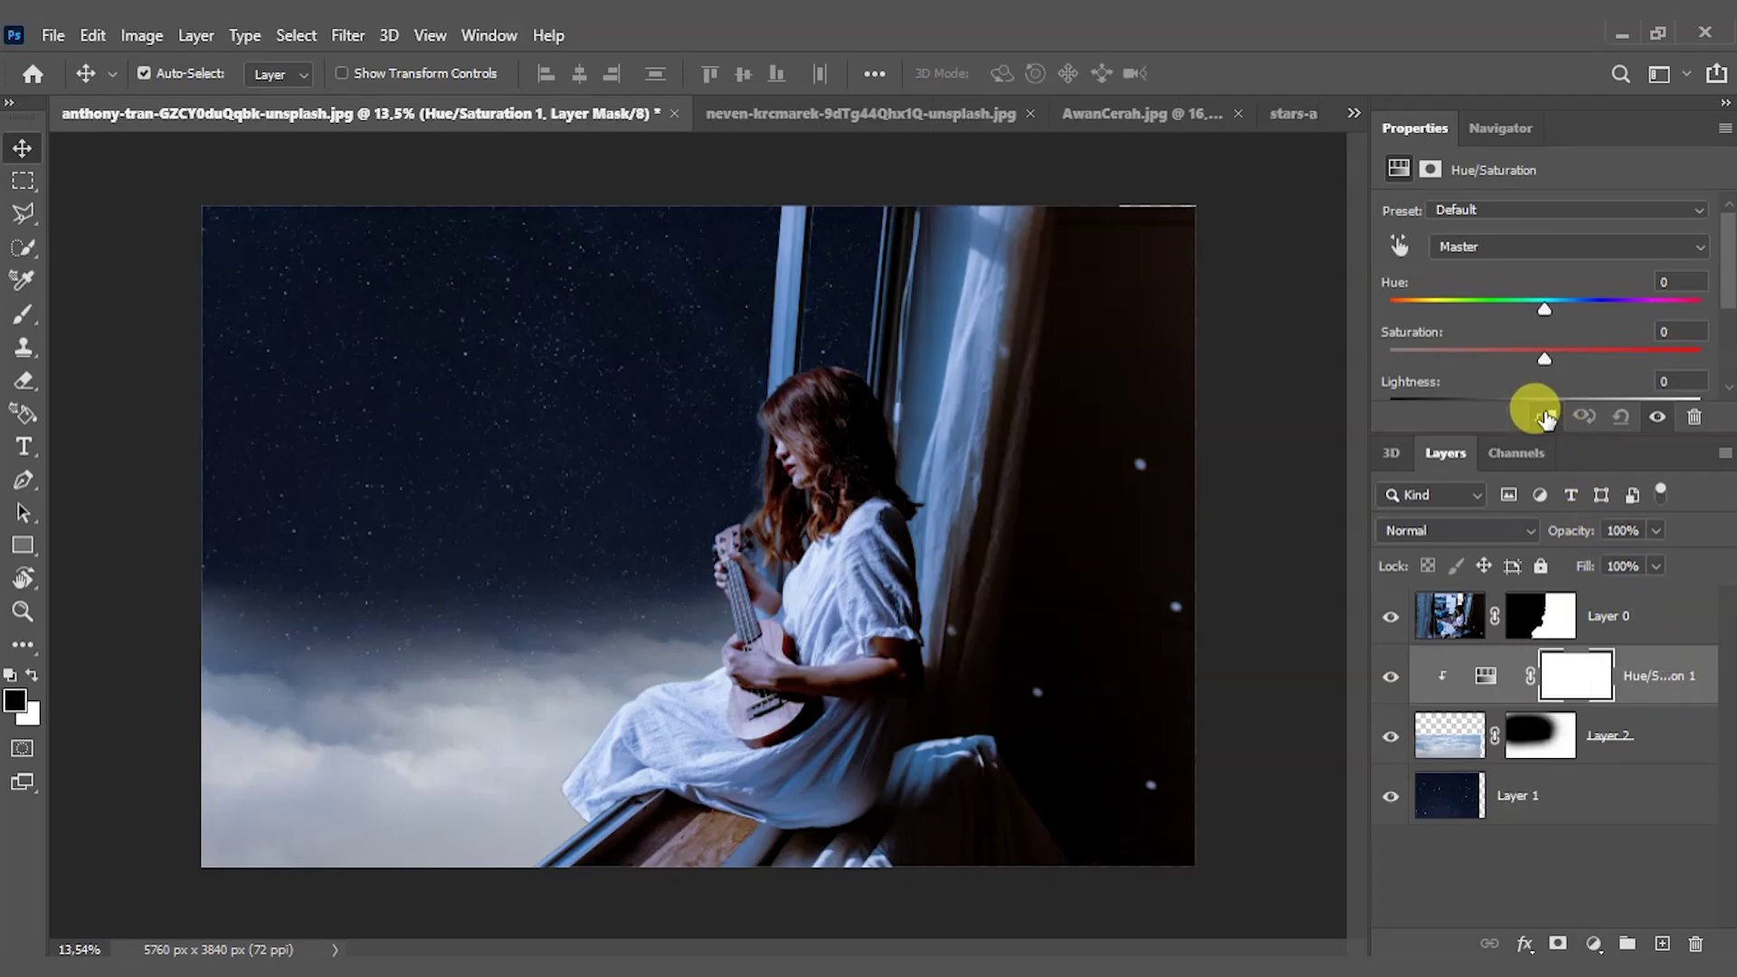
mouse_move(1544, 310)
left_mouse_down()
mouse_move(1615, 315)
mouse_move(1464, 308)
mouse_move(1580, 308)
mouse_move(1507, 361)
left_mouse_up()
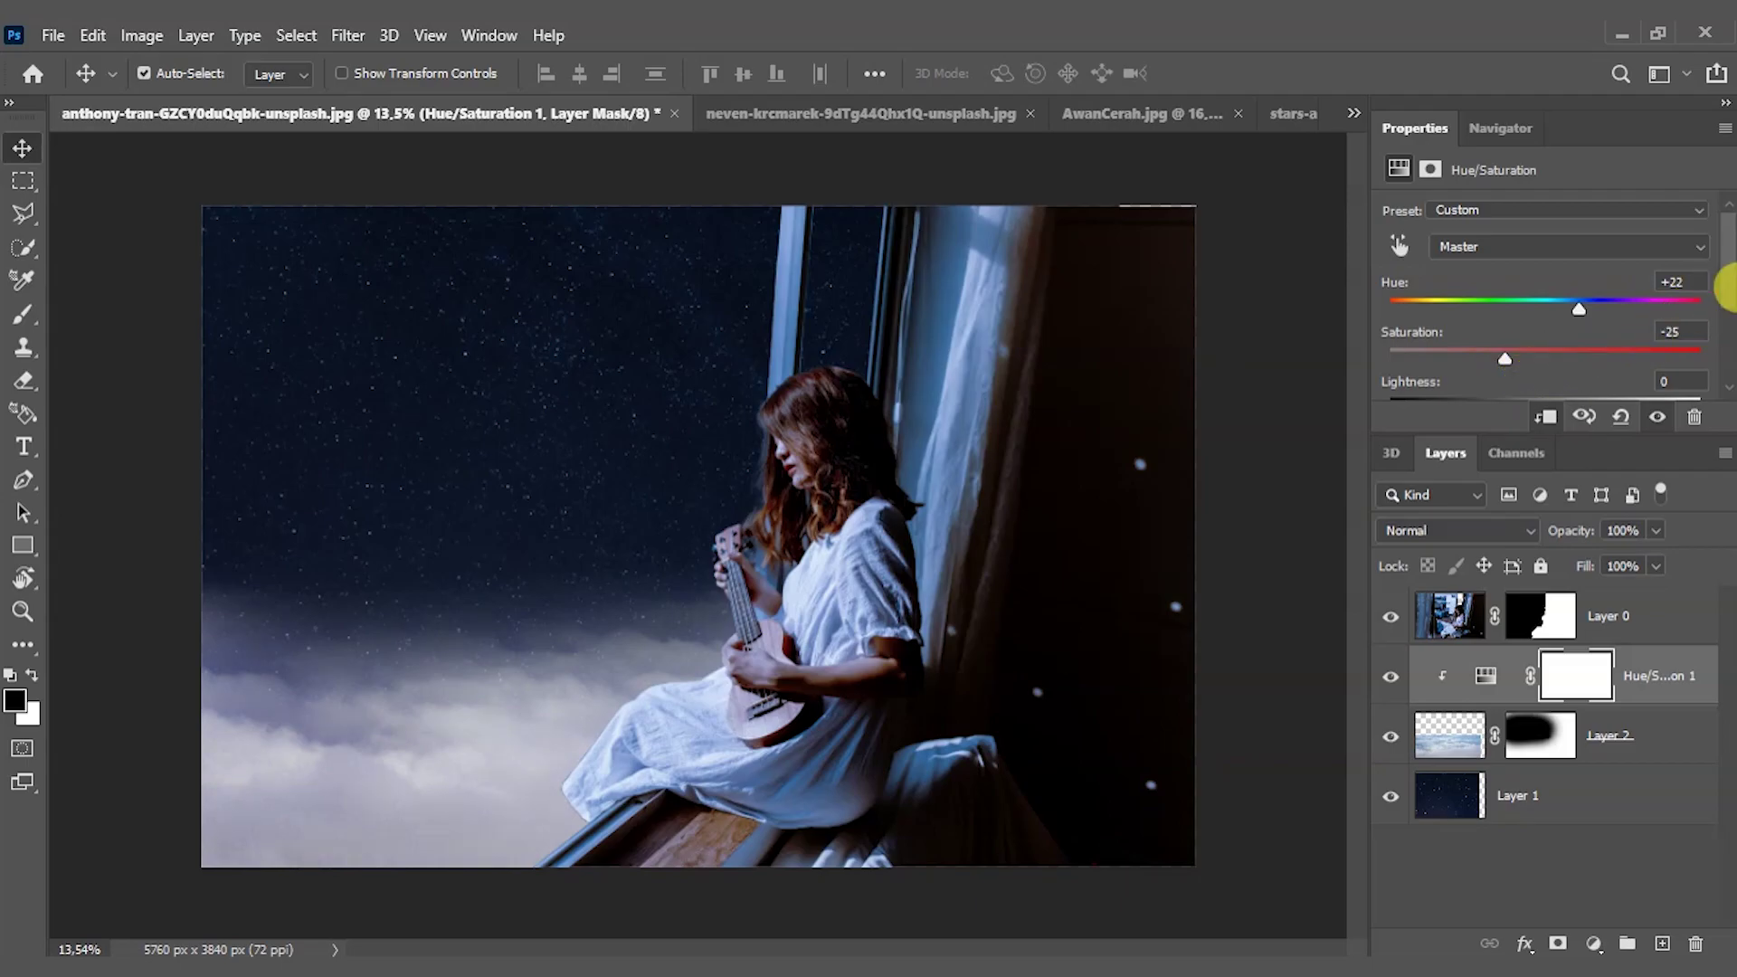
left_click_drag(1729, 289, 1728, 327)
left_click_drag(1543, 333, 1496, 344)
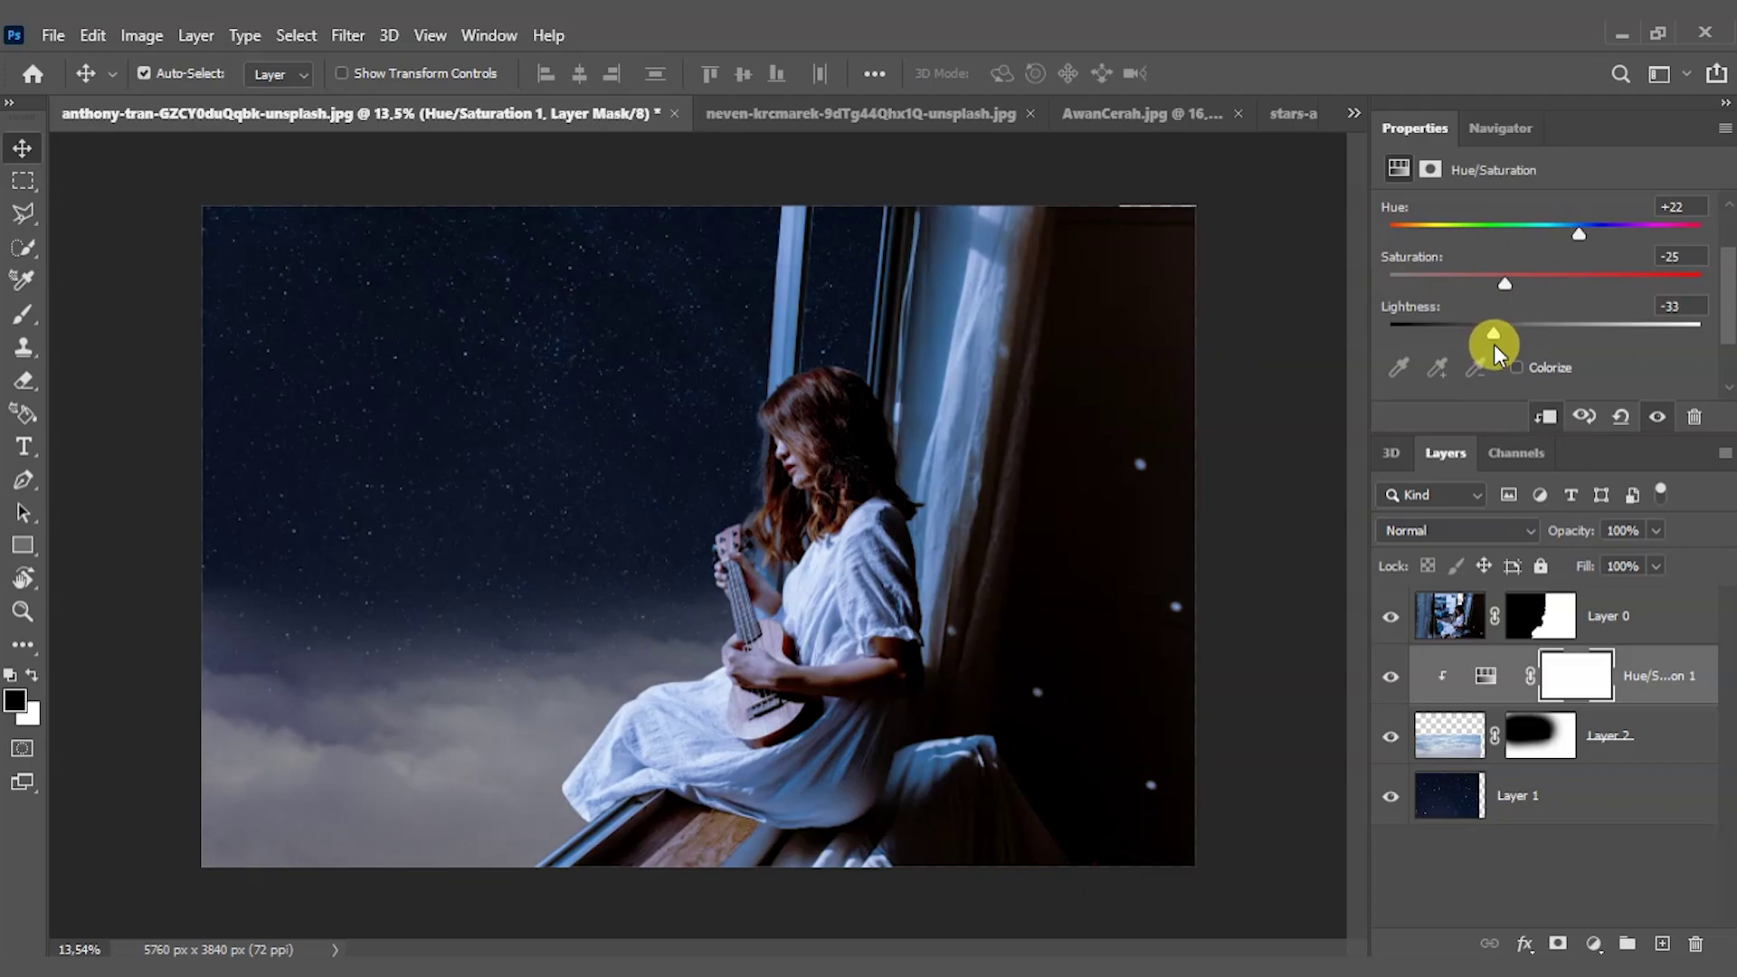
left_click_drag(1578, 236, 1618, 237)
- Add a Hue/Saturation adjustment above Layer 1 with Hue +16 and Saturation -25
left_click(1602, 796)
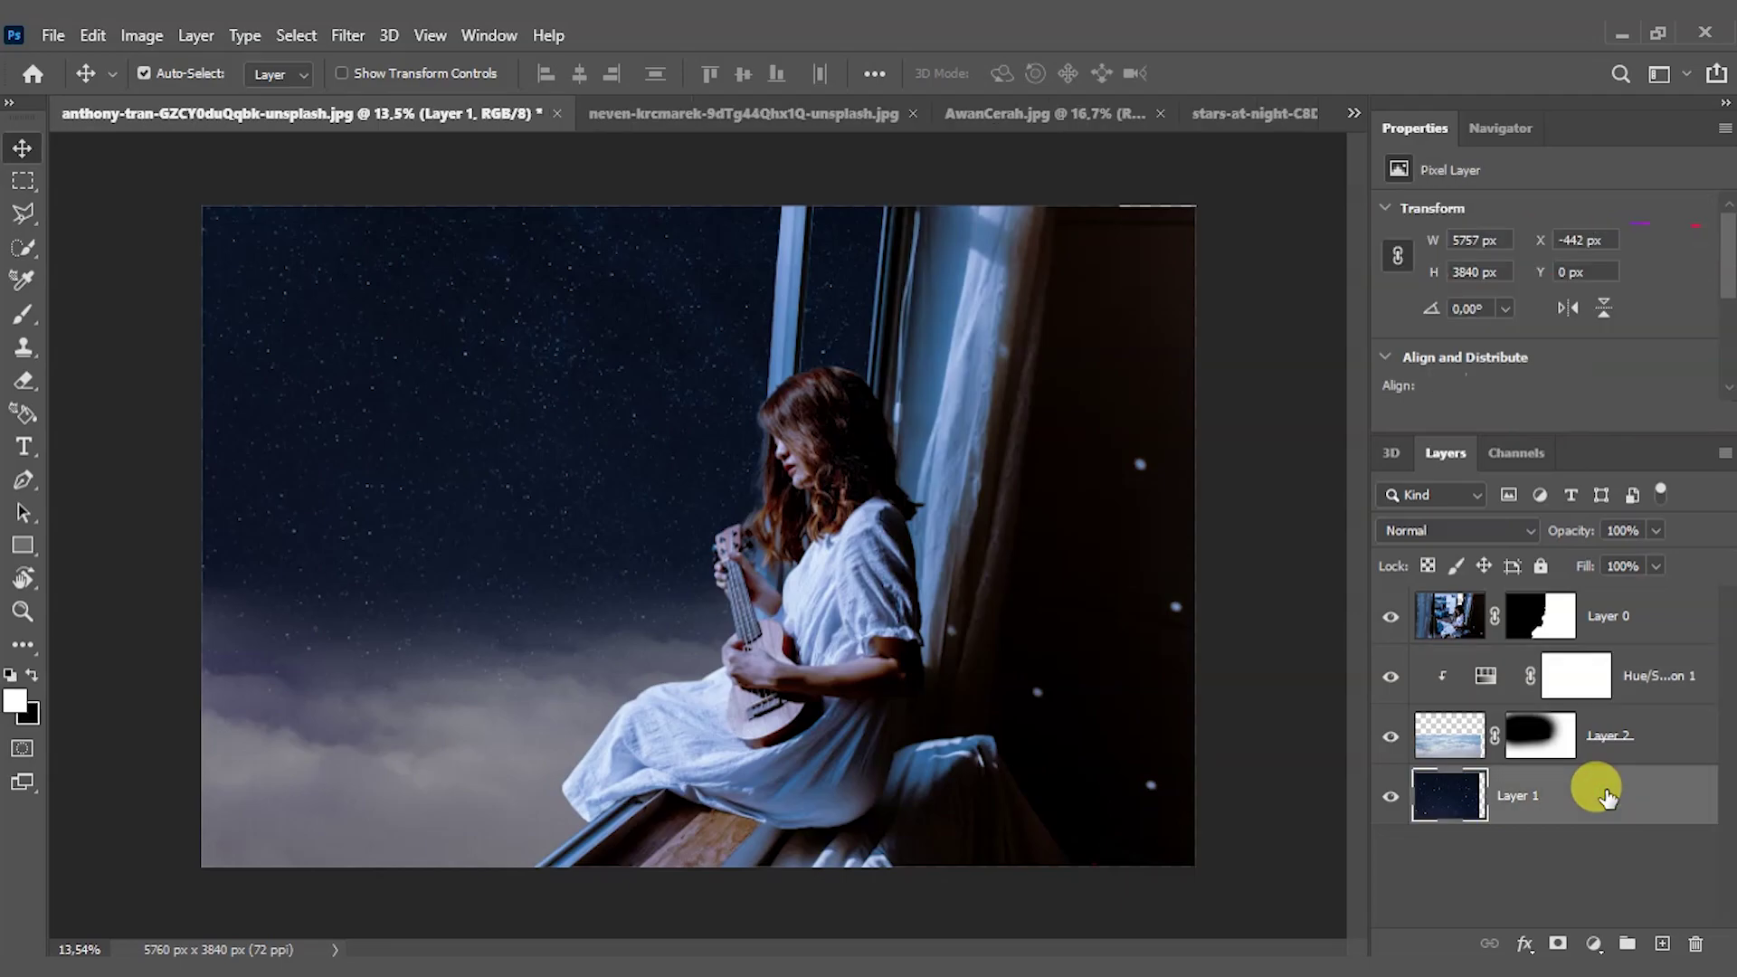
left_click(1592, 946)
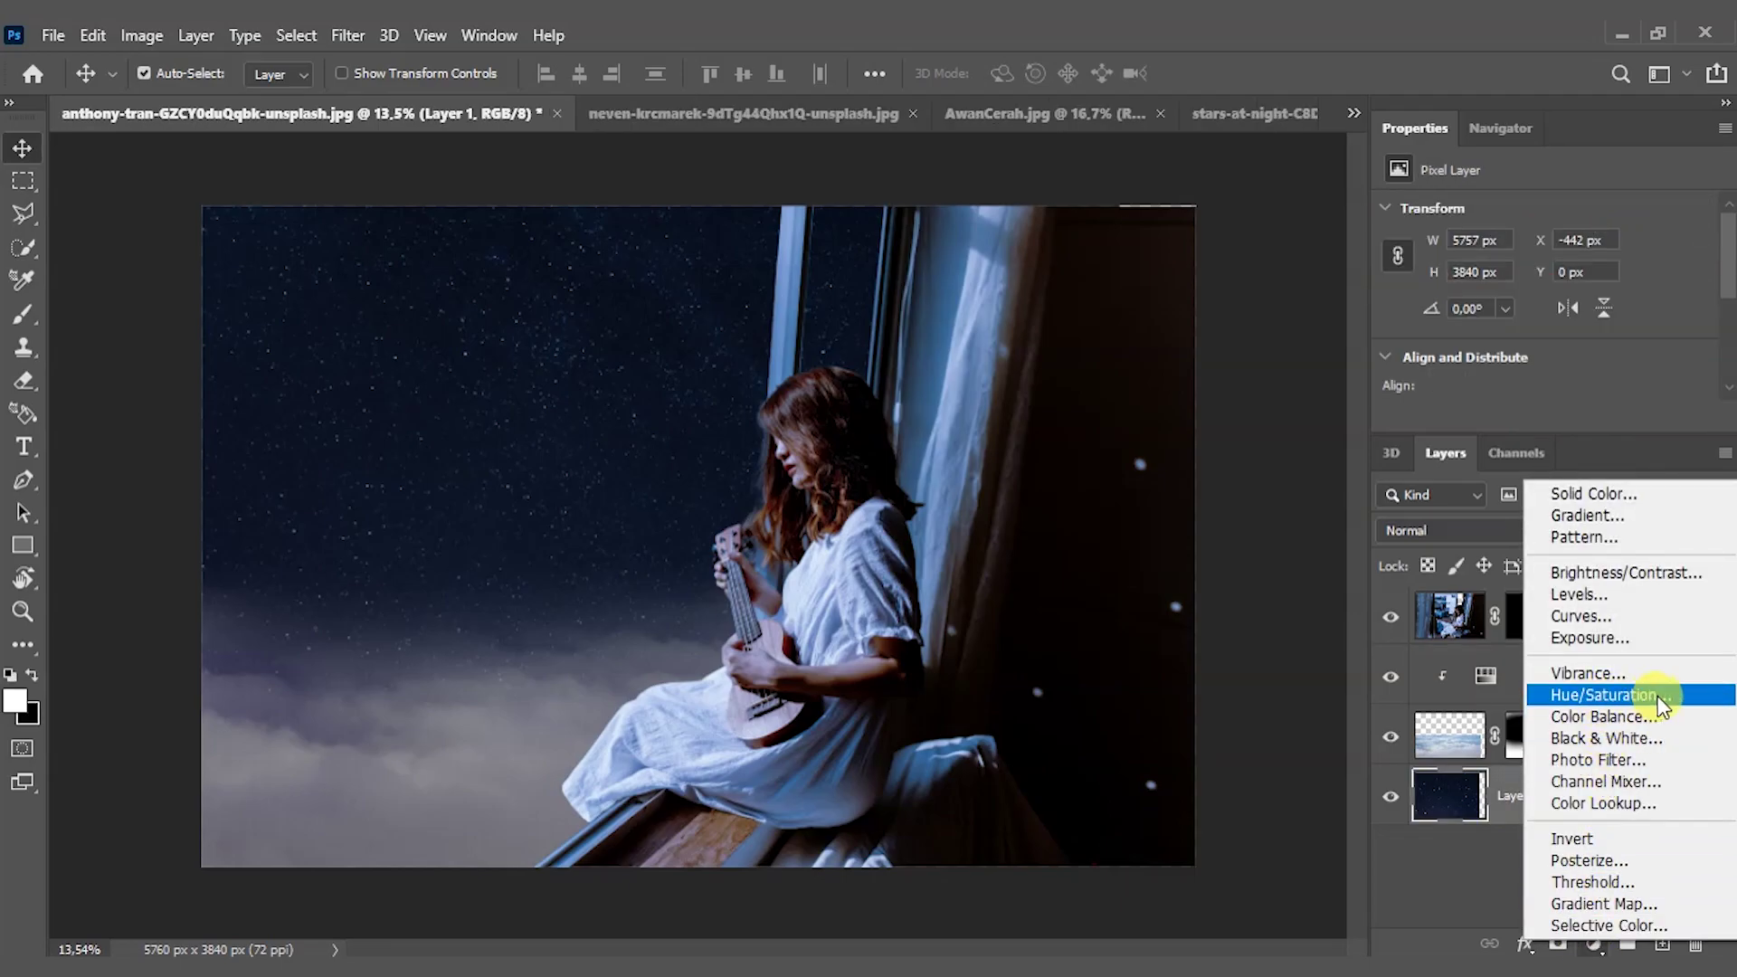
left_click(1603, 694)
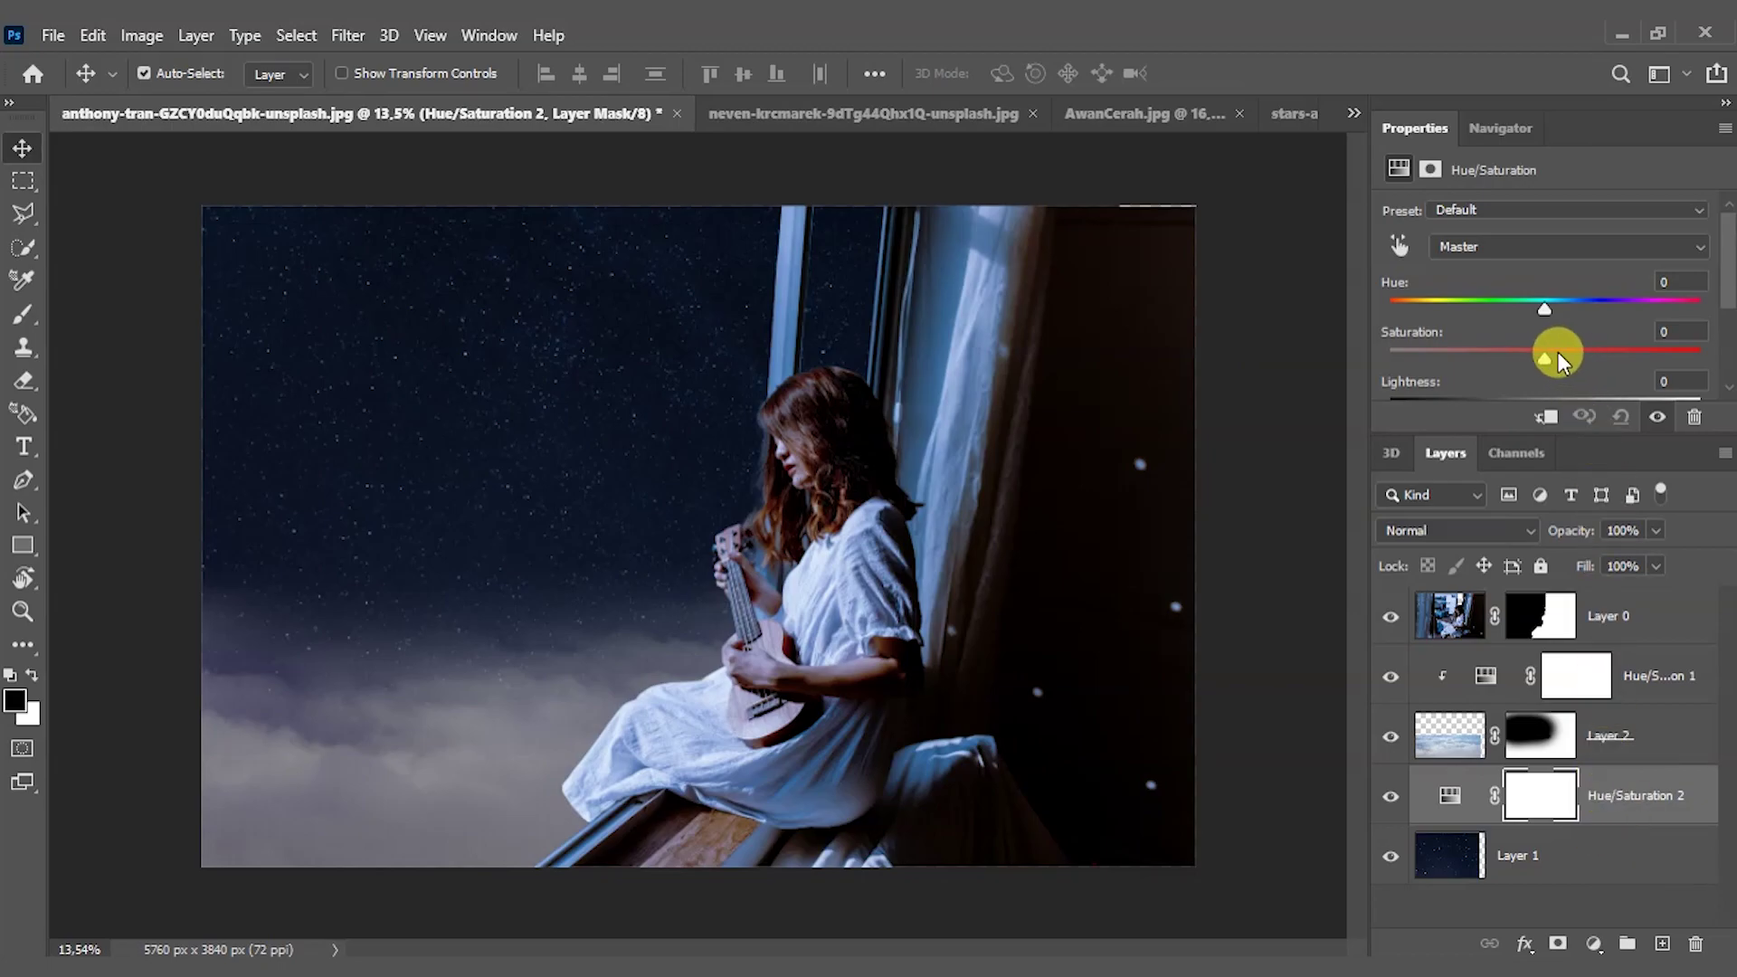
left_click_drag(1497, 360, 1507, 360)
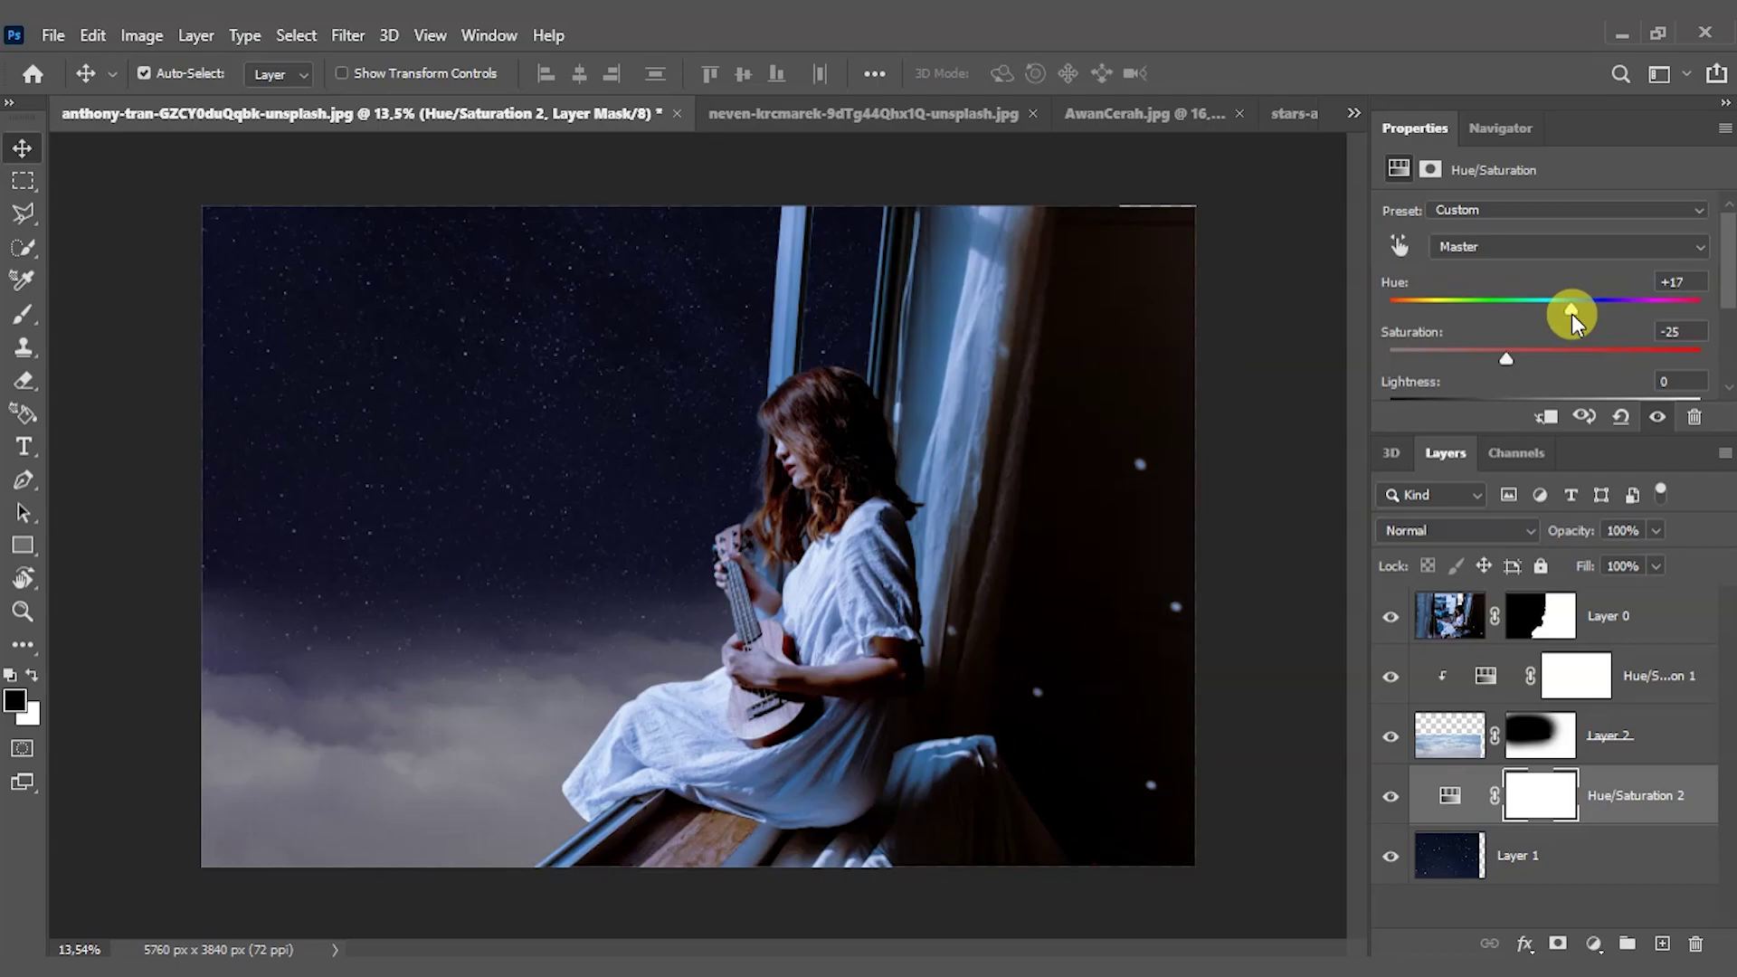
mouse_move(1571, 313)
left_mouse_down()
mouse_move(1592, 313)
mouse_move(1571, 315)
left_mouse_up()
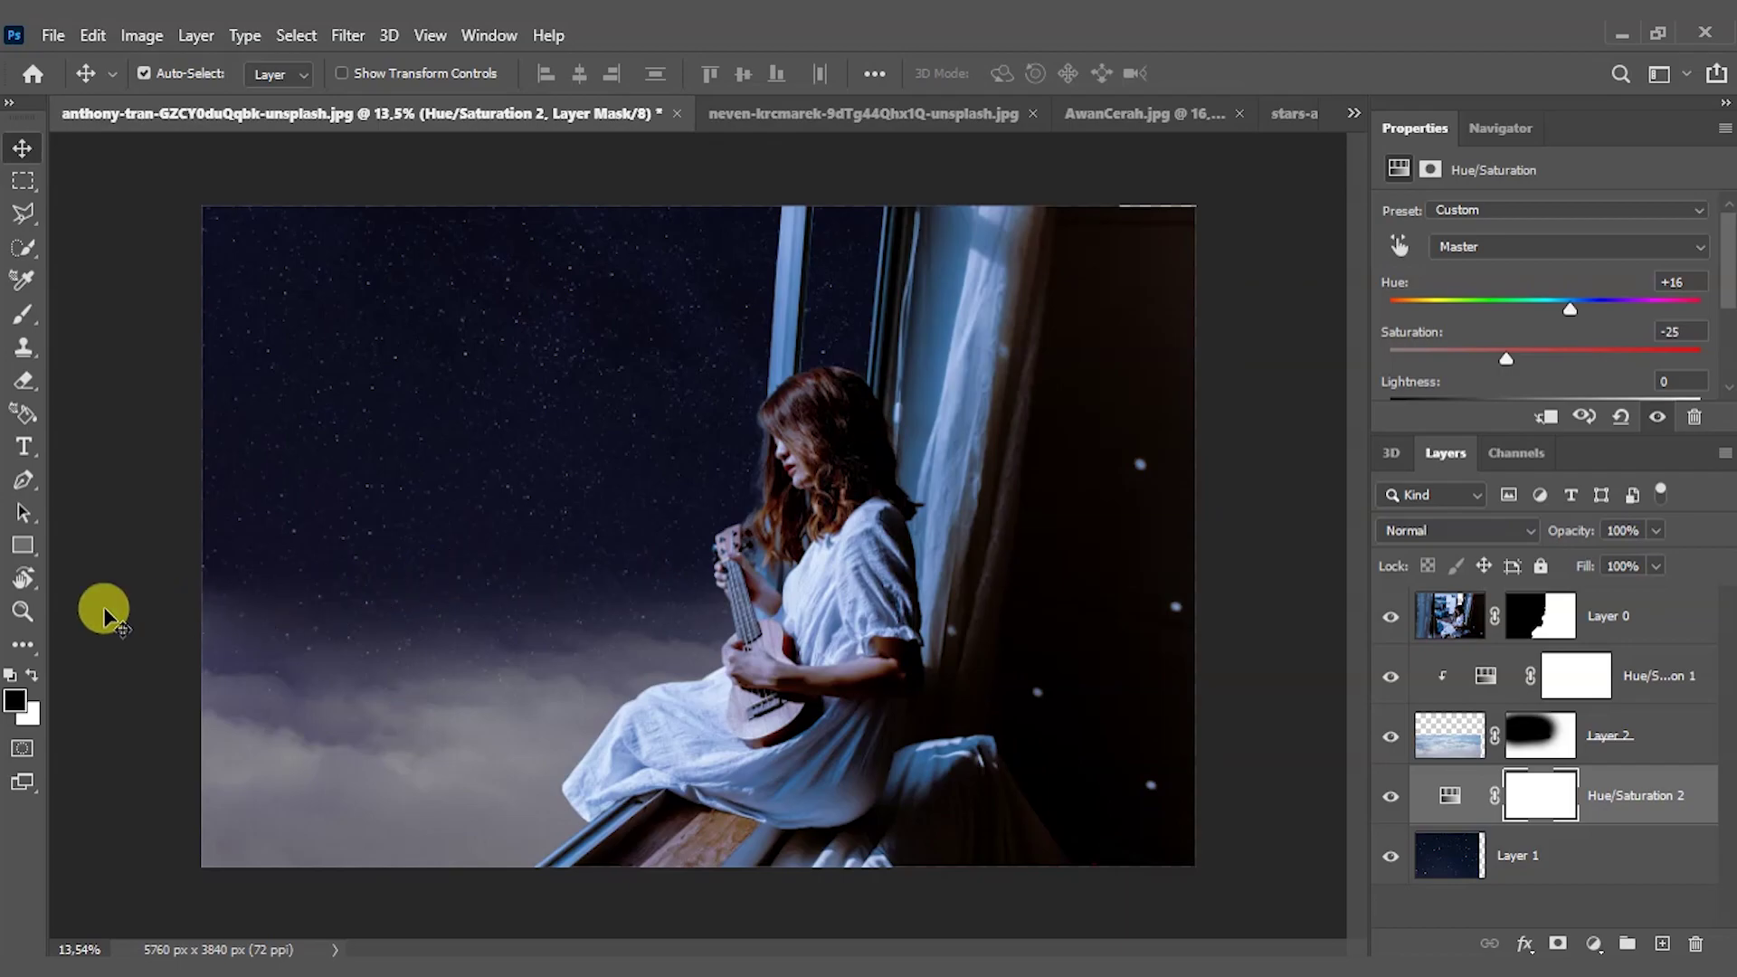
left_click(22, 611)
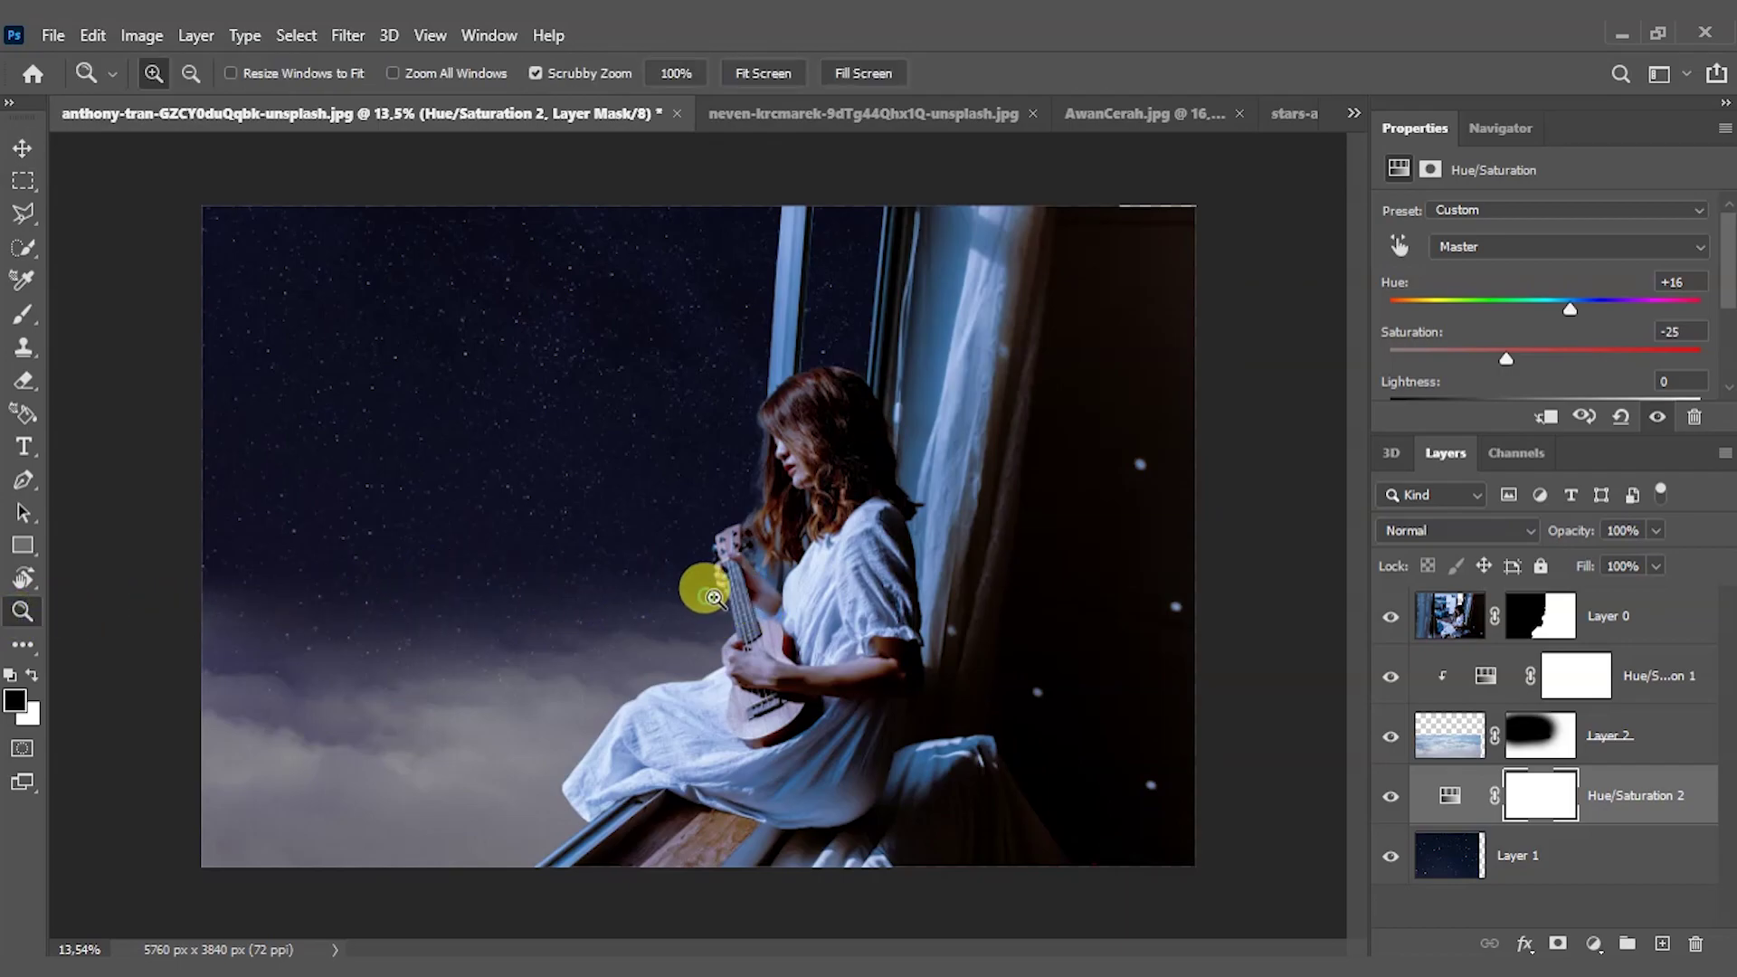
mouse_move(704, 586)
left_mouse_down()
mouse_move(832, 614)
mouse_move(710, 614)
mouse_move(708, 632)
left_mouse_up()
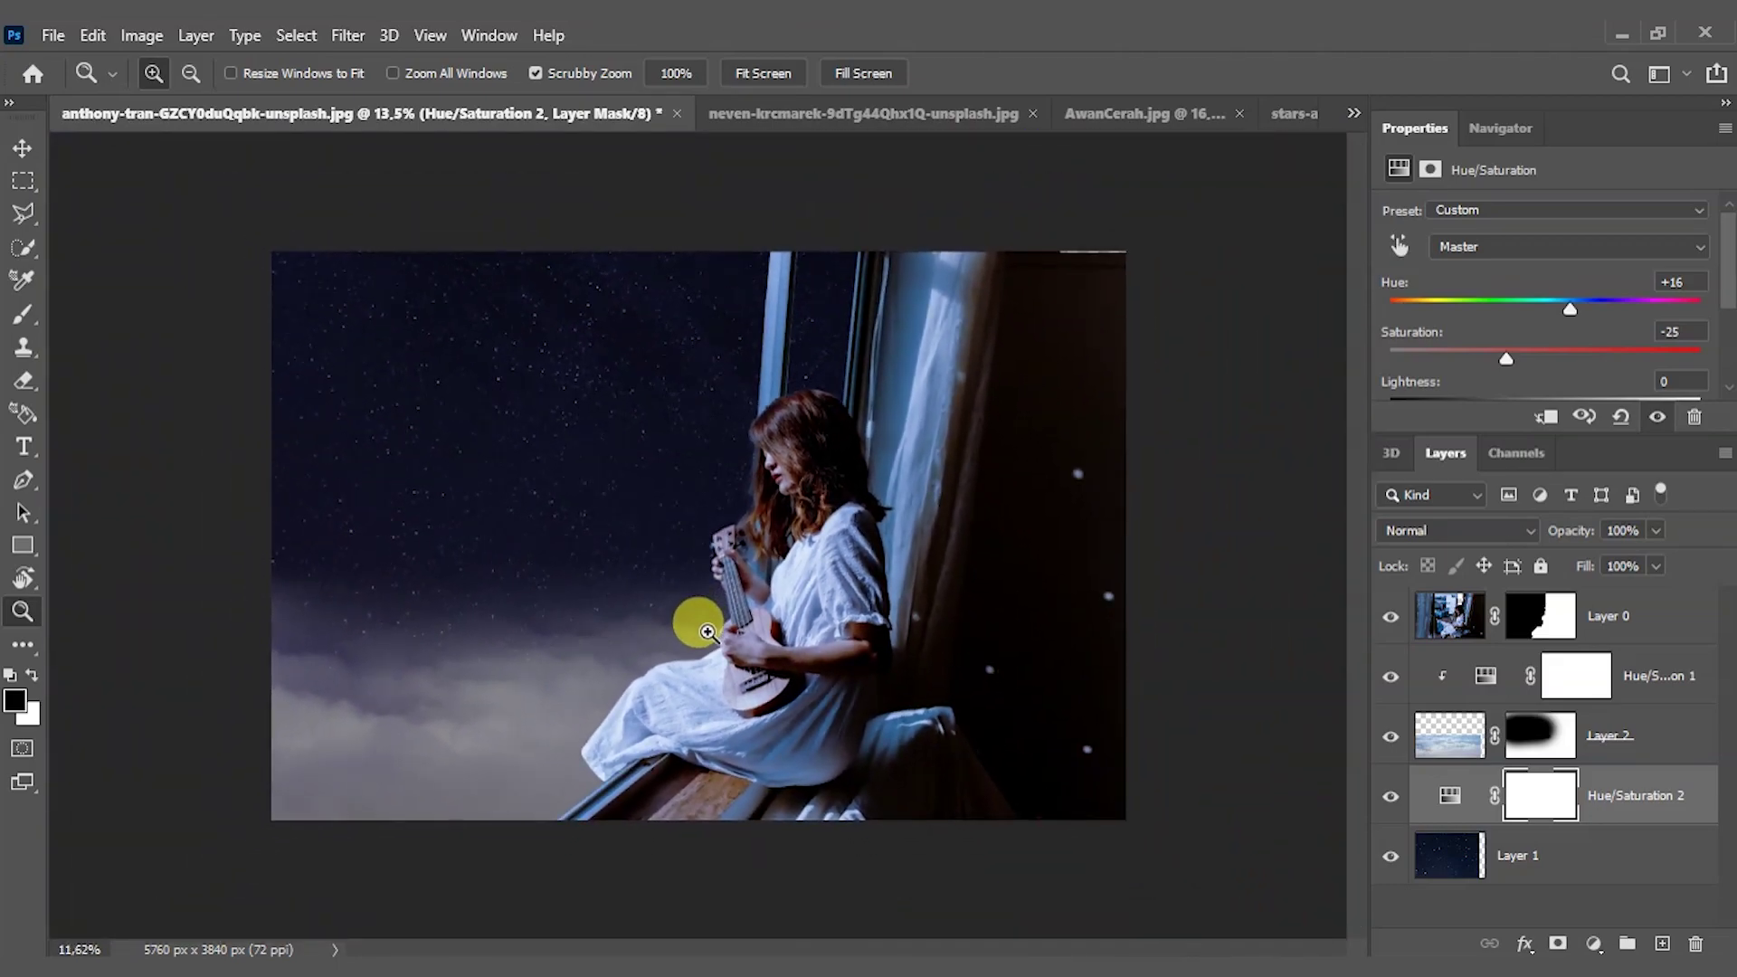
key("v")
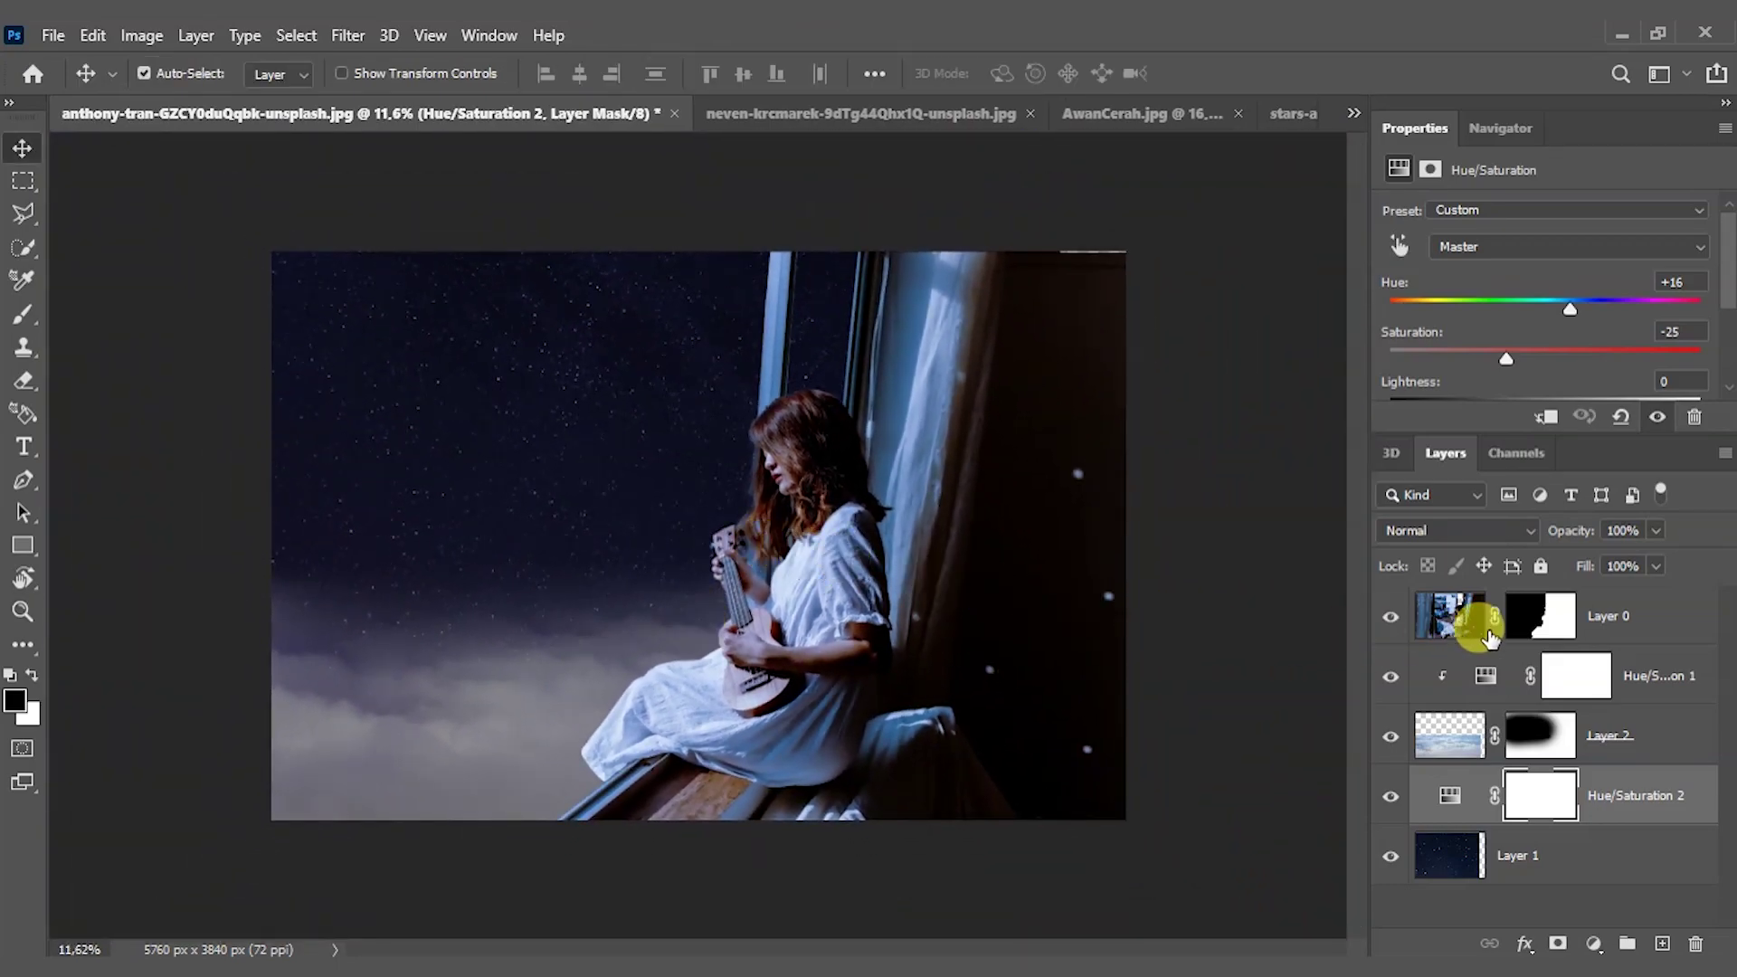
- Bring the full moon in as Layer 3 in the upper-left sky, blended with Screen
left_click(1649, 617)
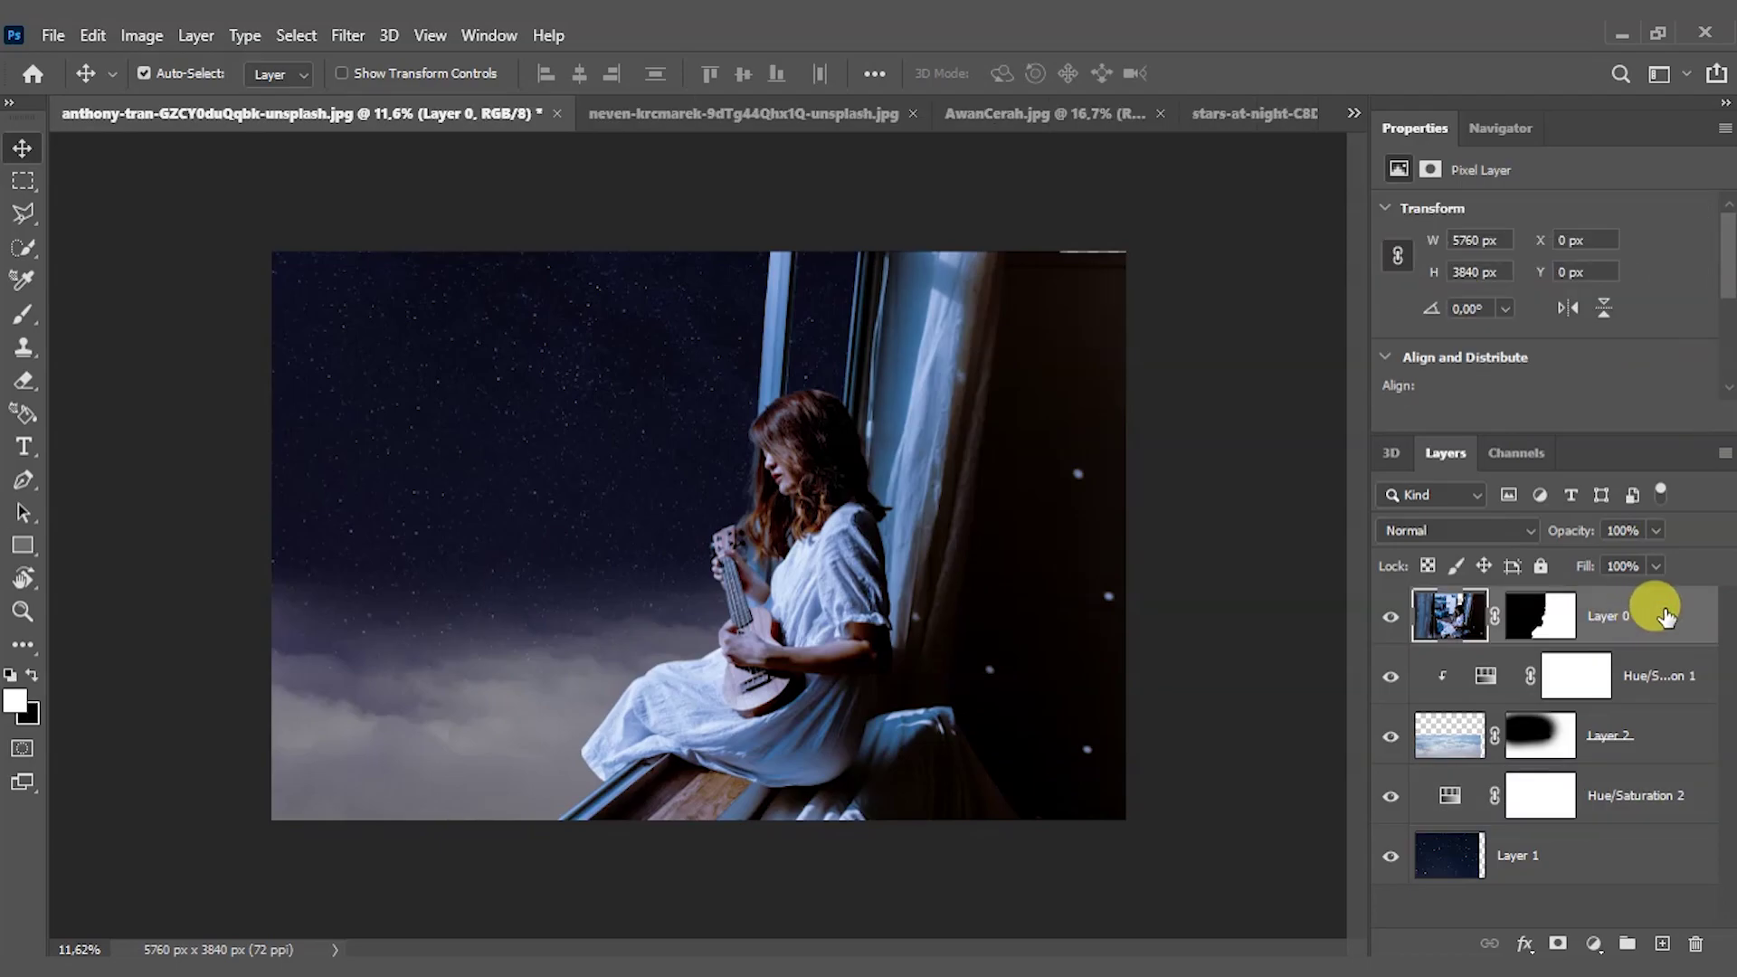
left_click(713, 112)
mouse_move(688, 518)
left_mouse_down()
mouse_move(280, 134)
mouse_move(433, 366)
mouse_move(477, 470)
left_mouse_up()
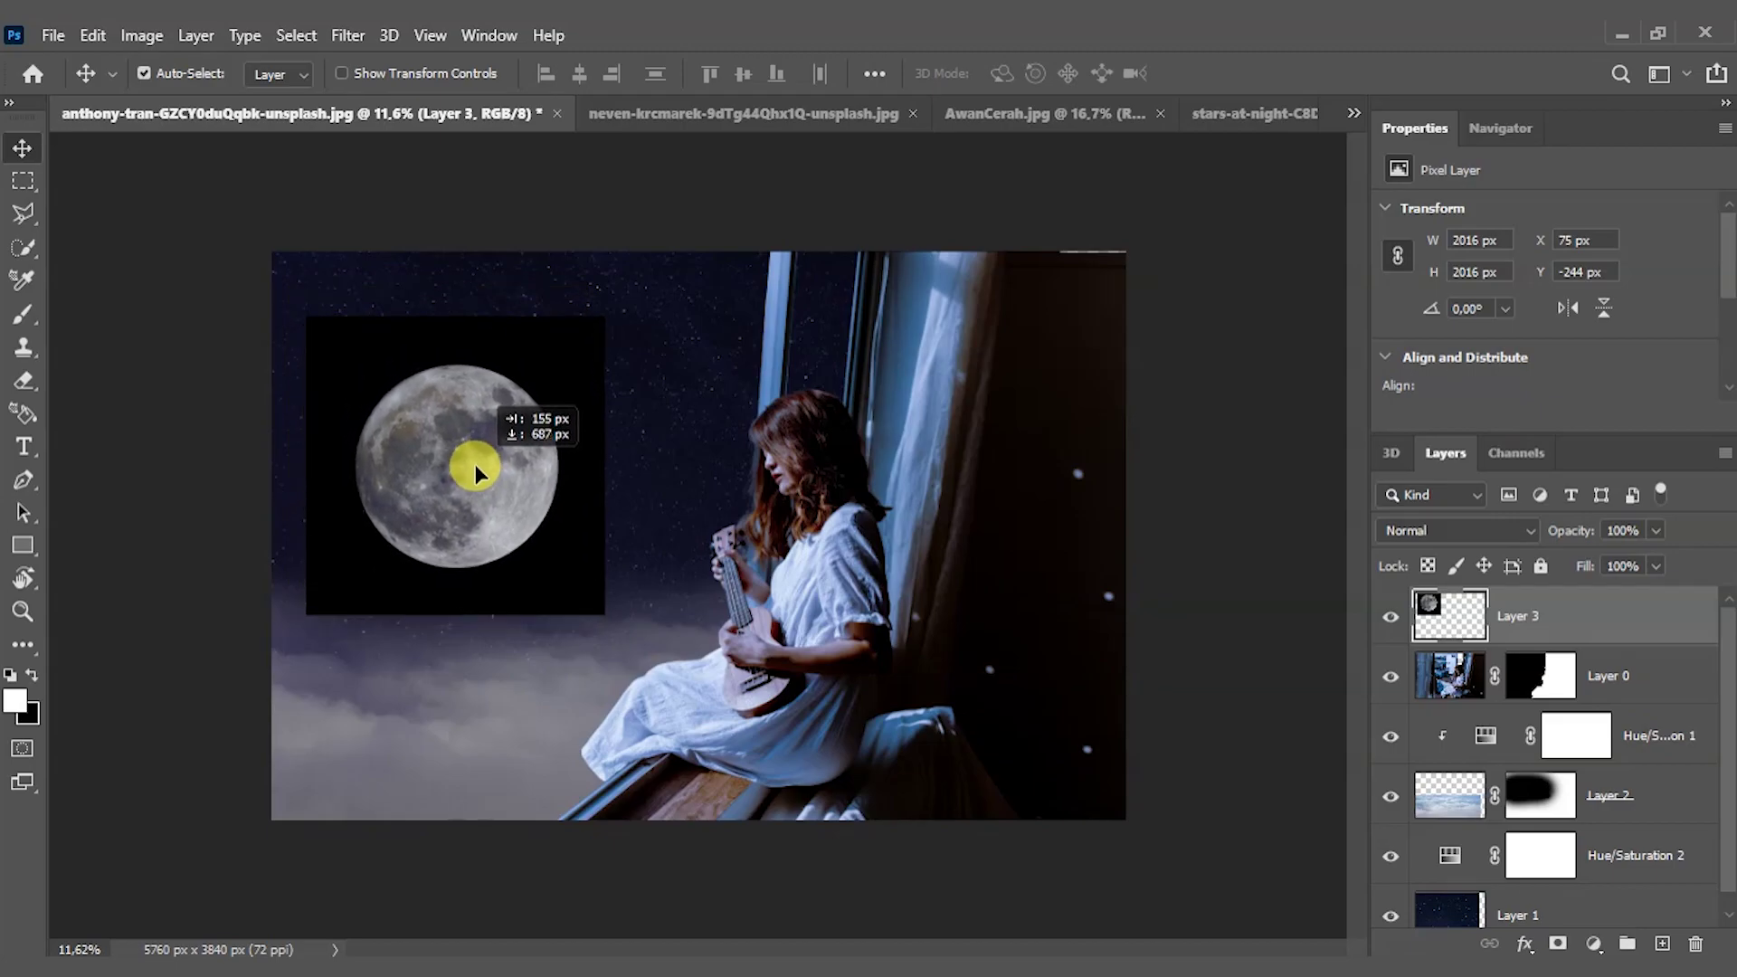
left_click_drag(476, 471, 474, 468)
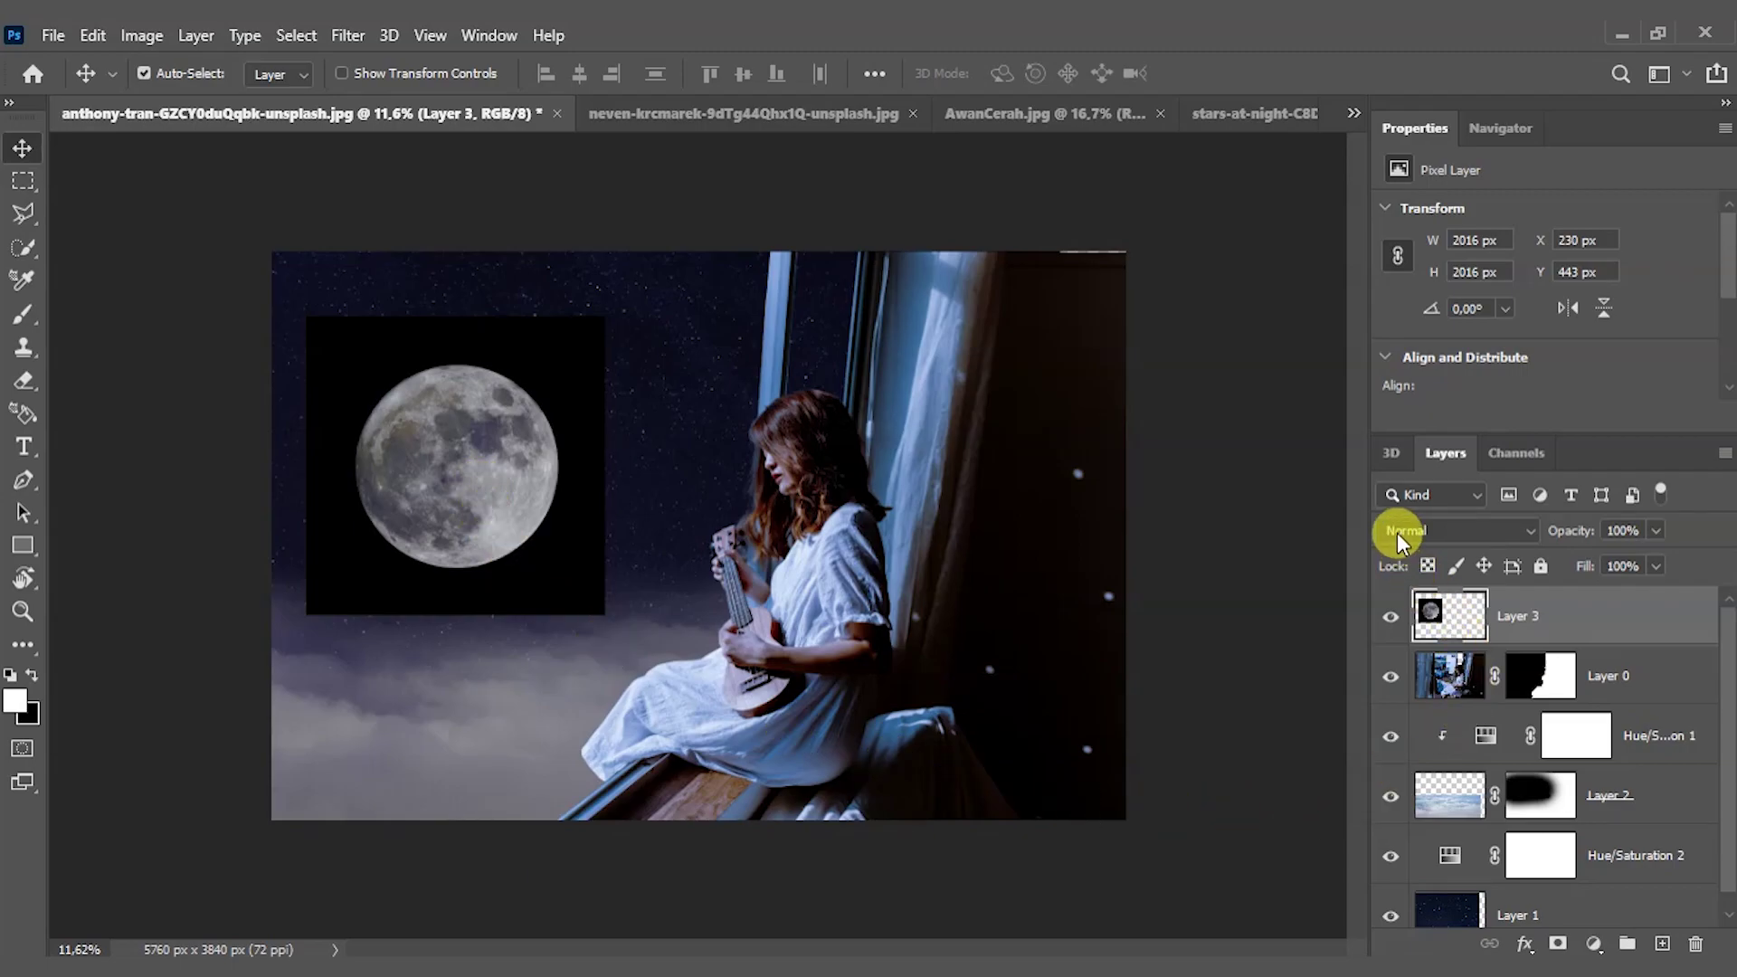
left_click(1491, 534)
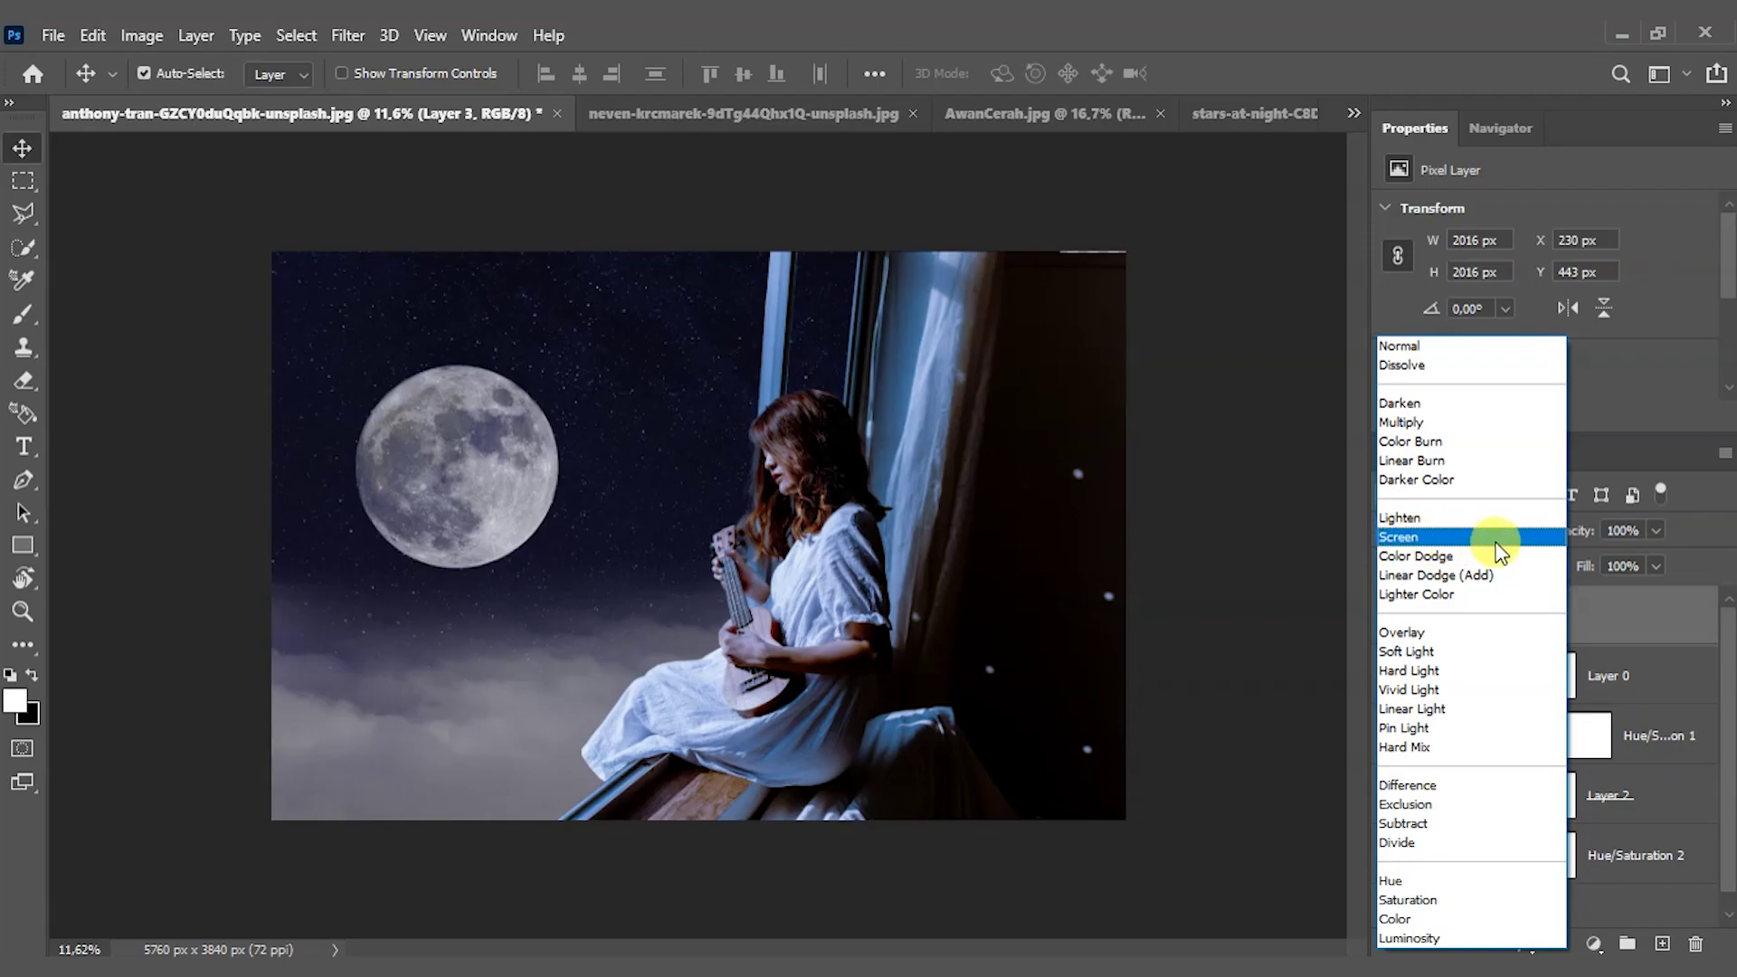
left_click(1499, 543)
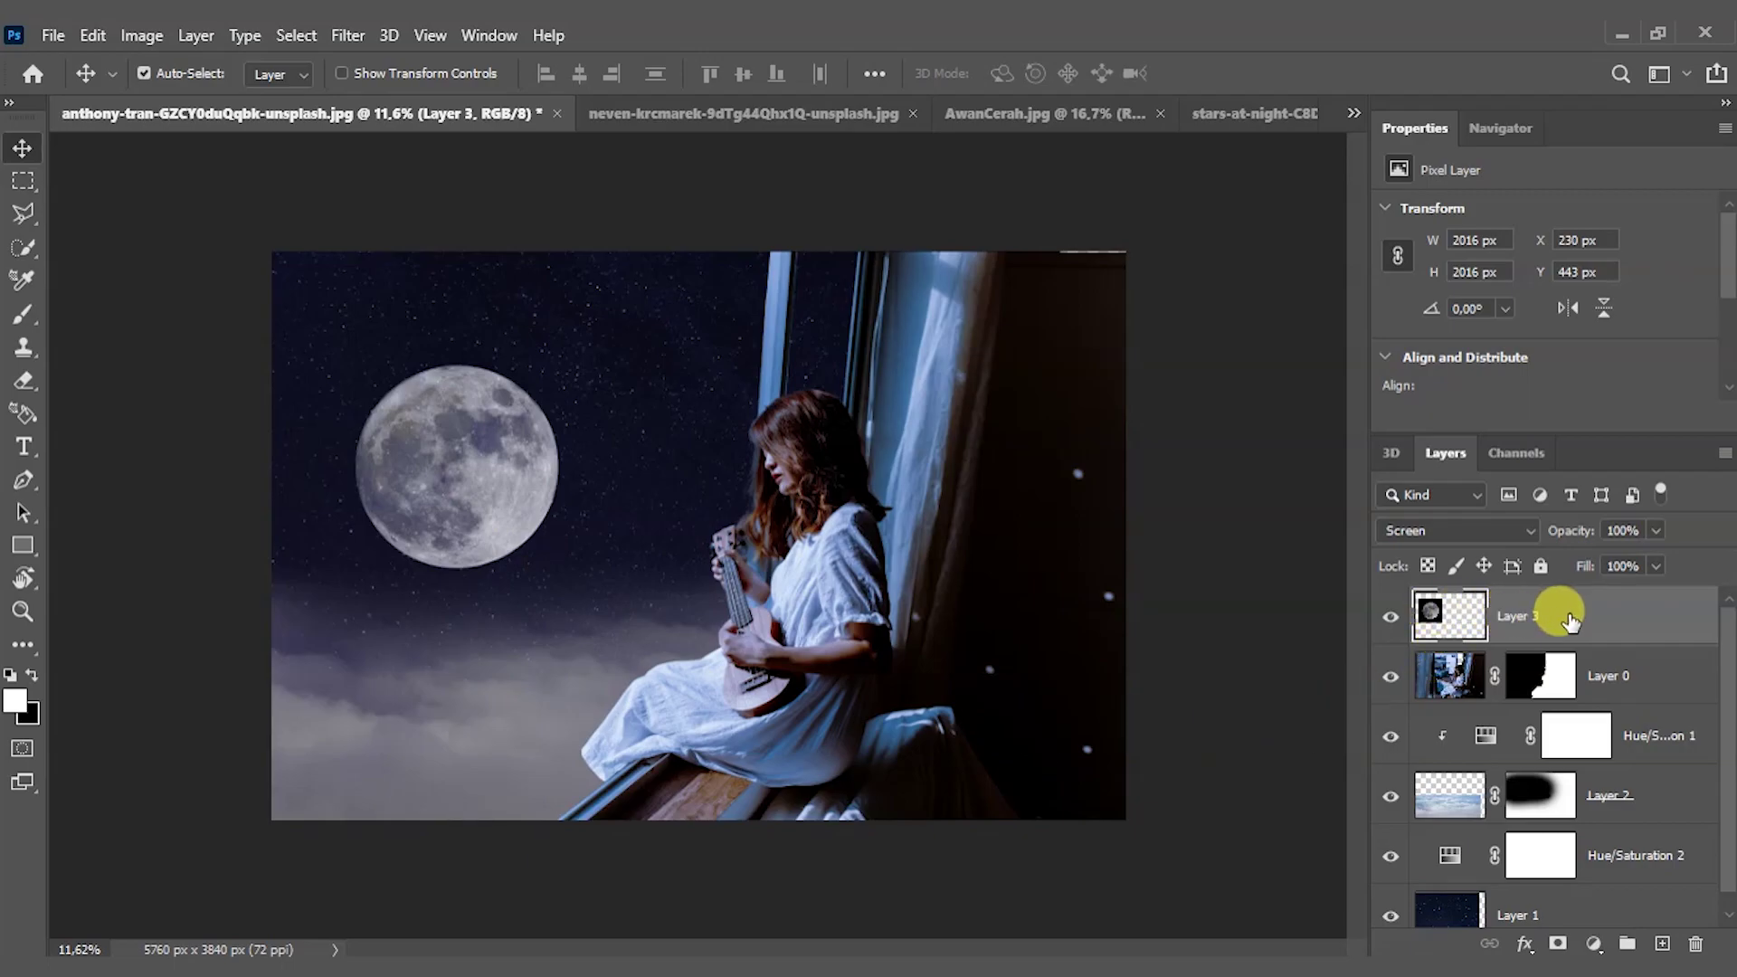
- Add a Levels adjustment clipped to the moon layer, with input levels 10, 2.09 and 255
left_click(1594, 944)
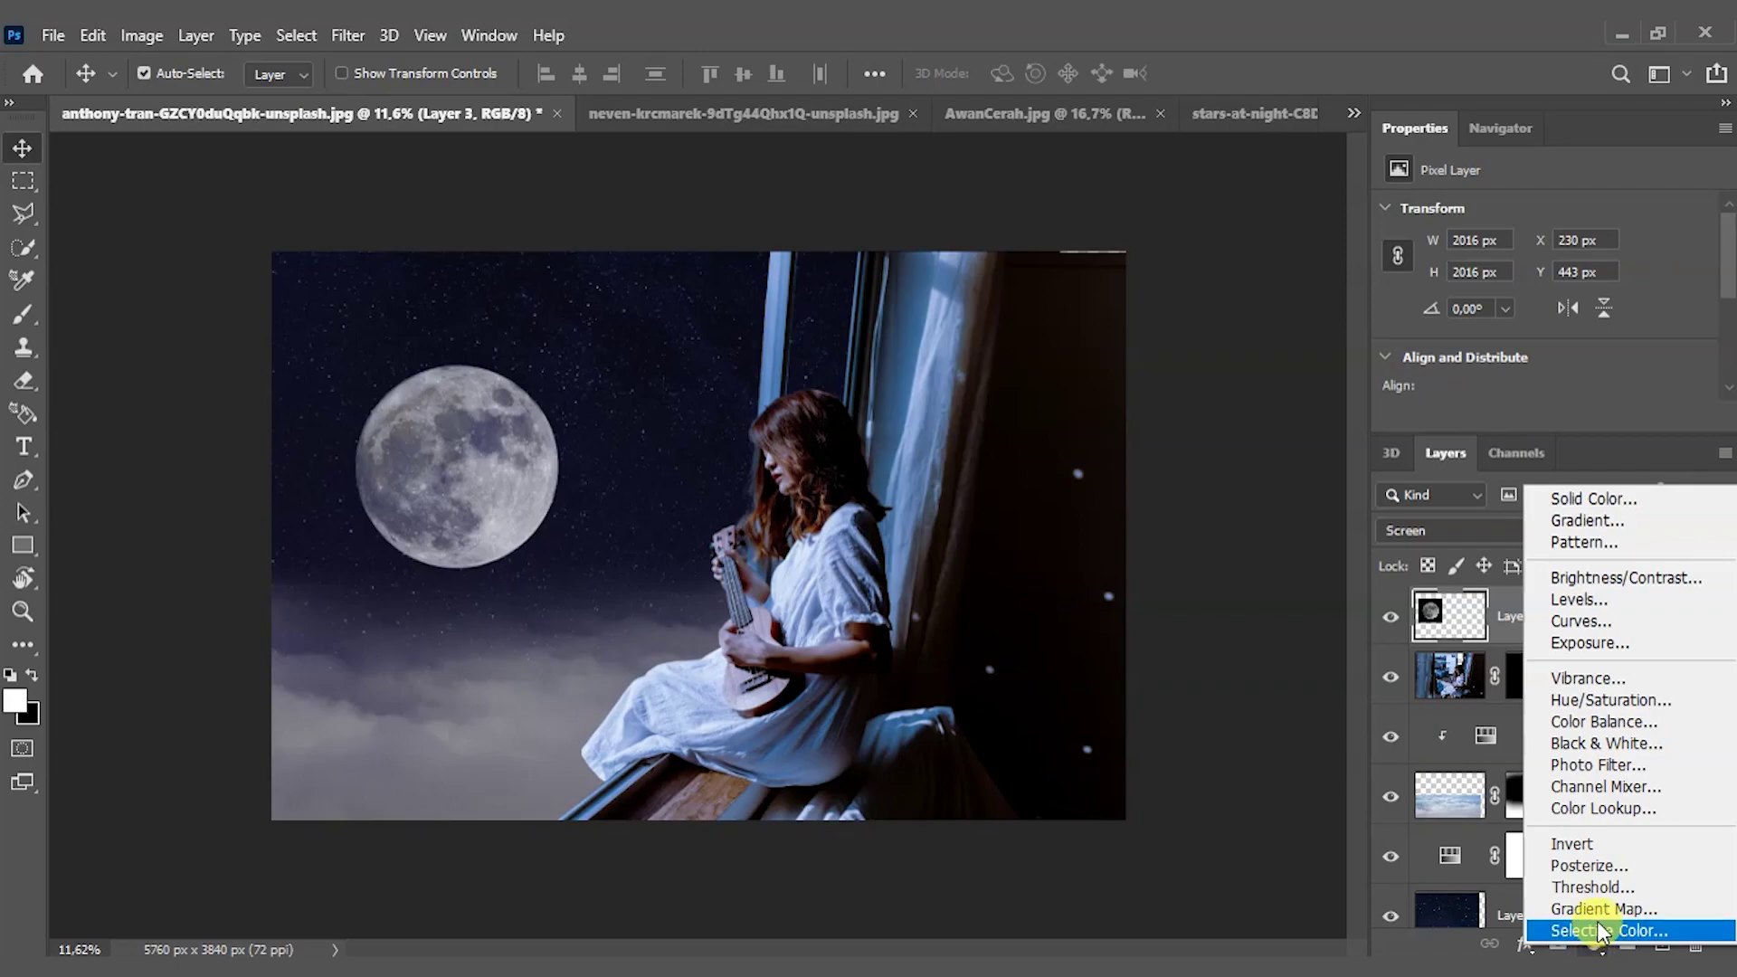
left_click(1589, 600)
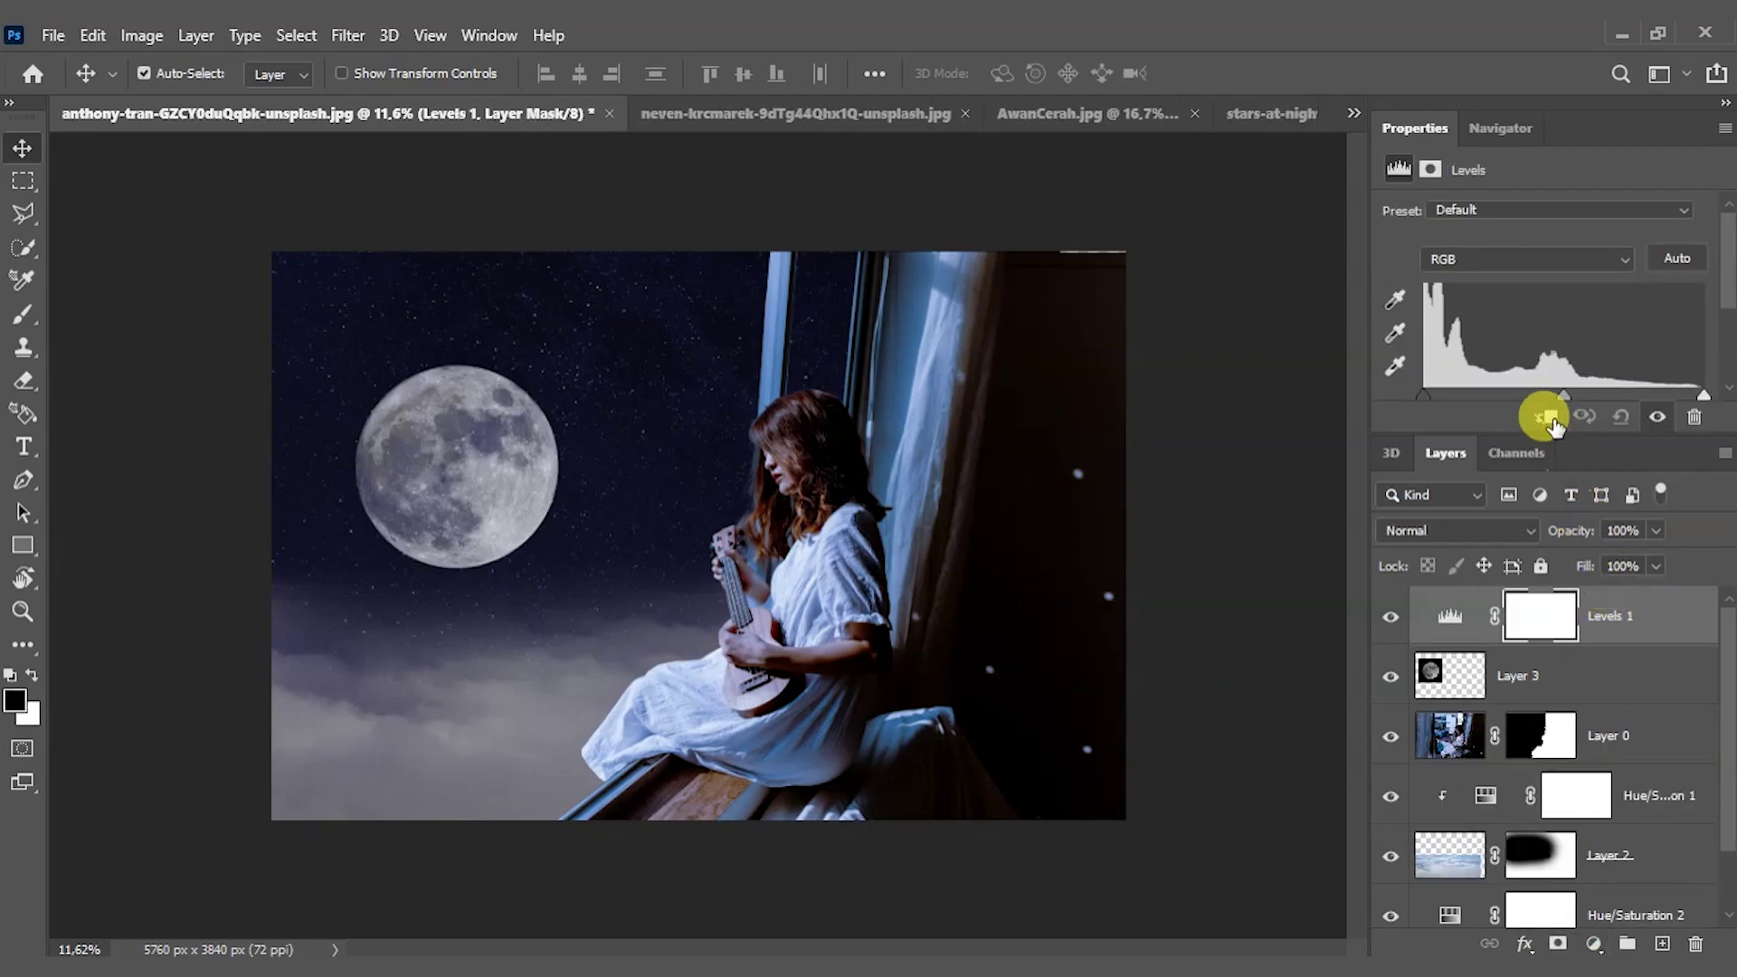
left_click(1542, 418)
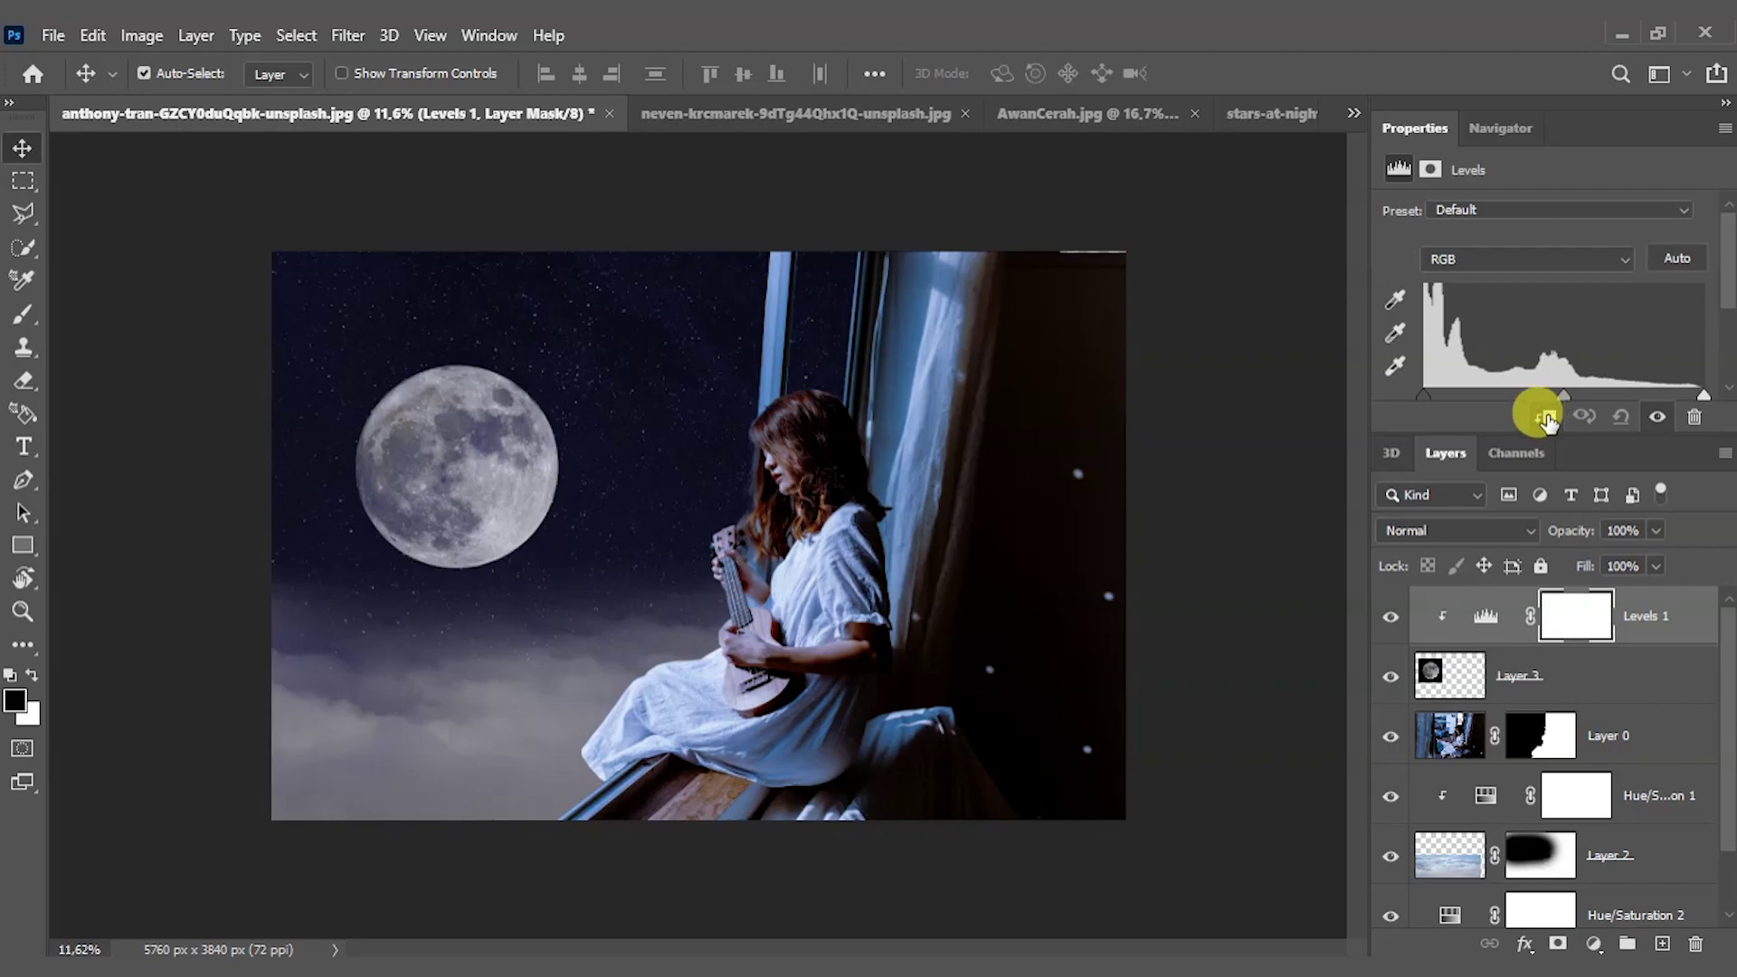
scroll(1726, 352, "down", 3)
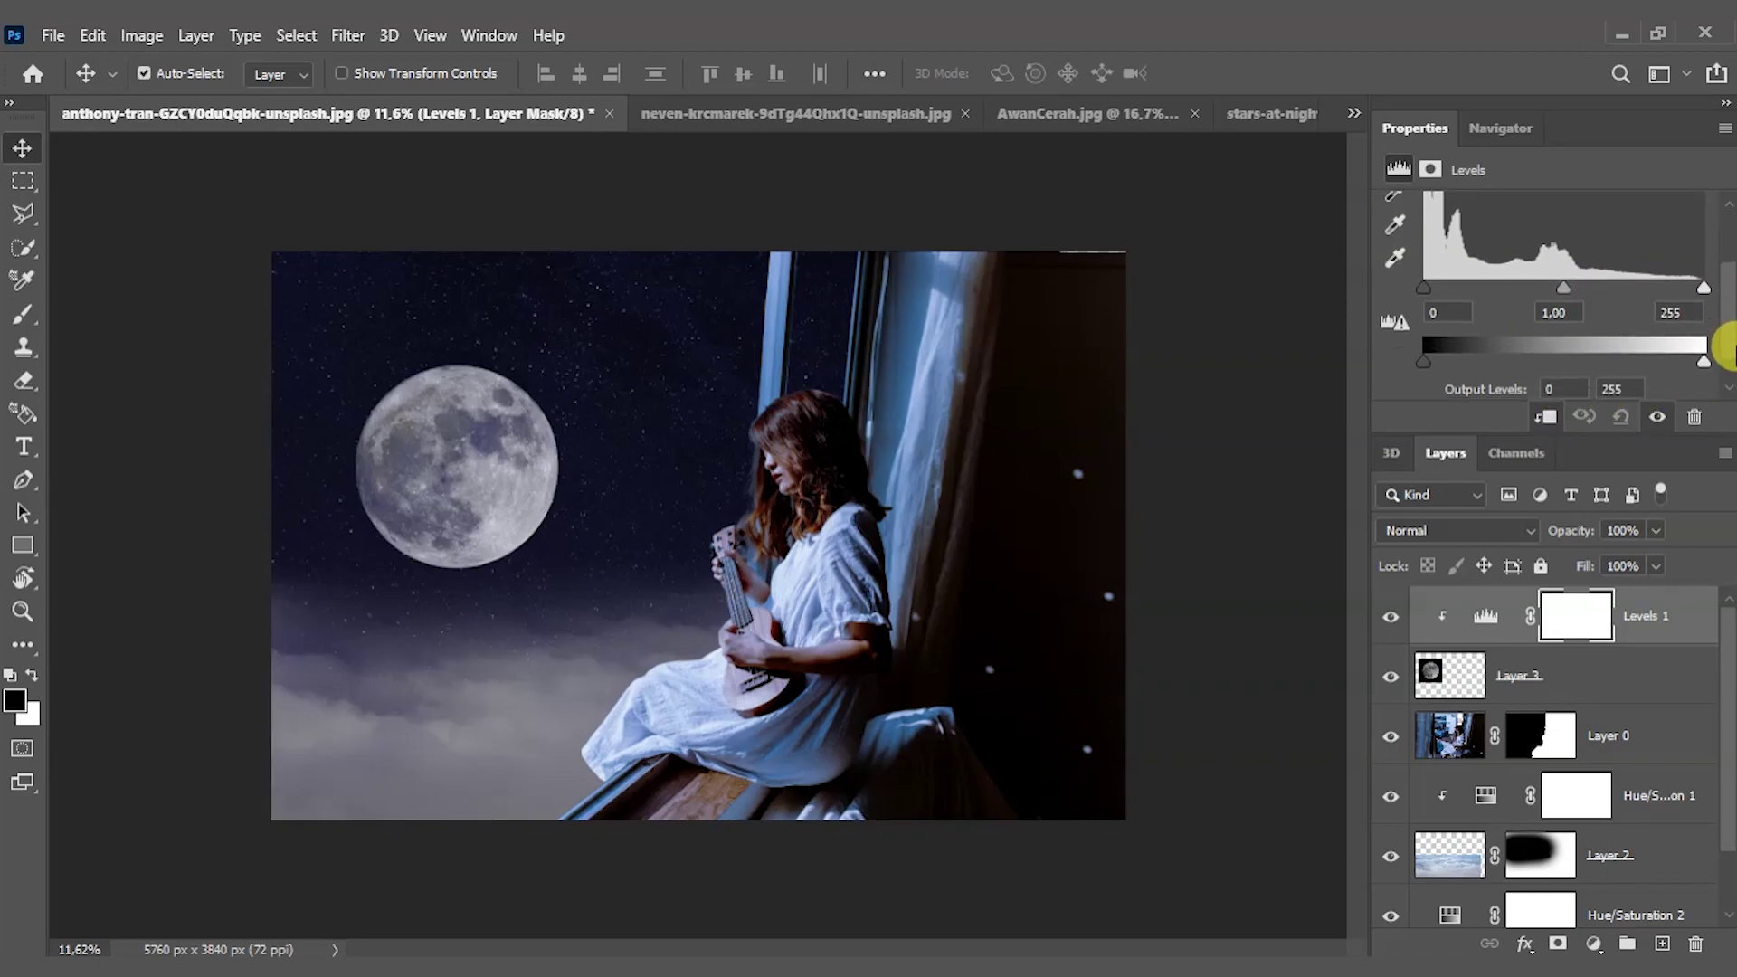
left_click_drag(1571, 283, 1589, 289)
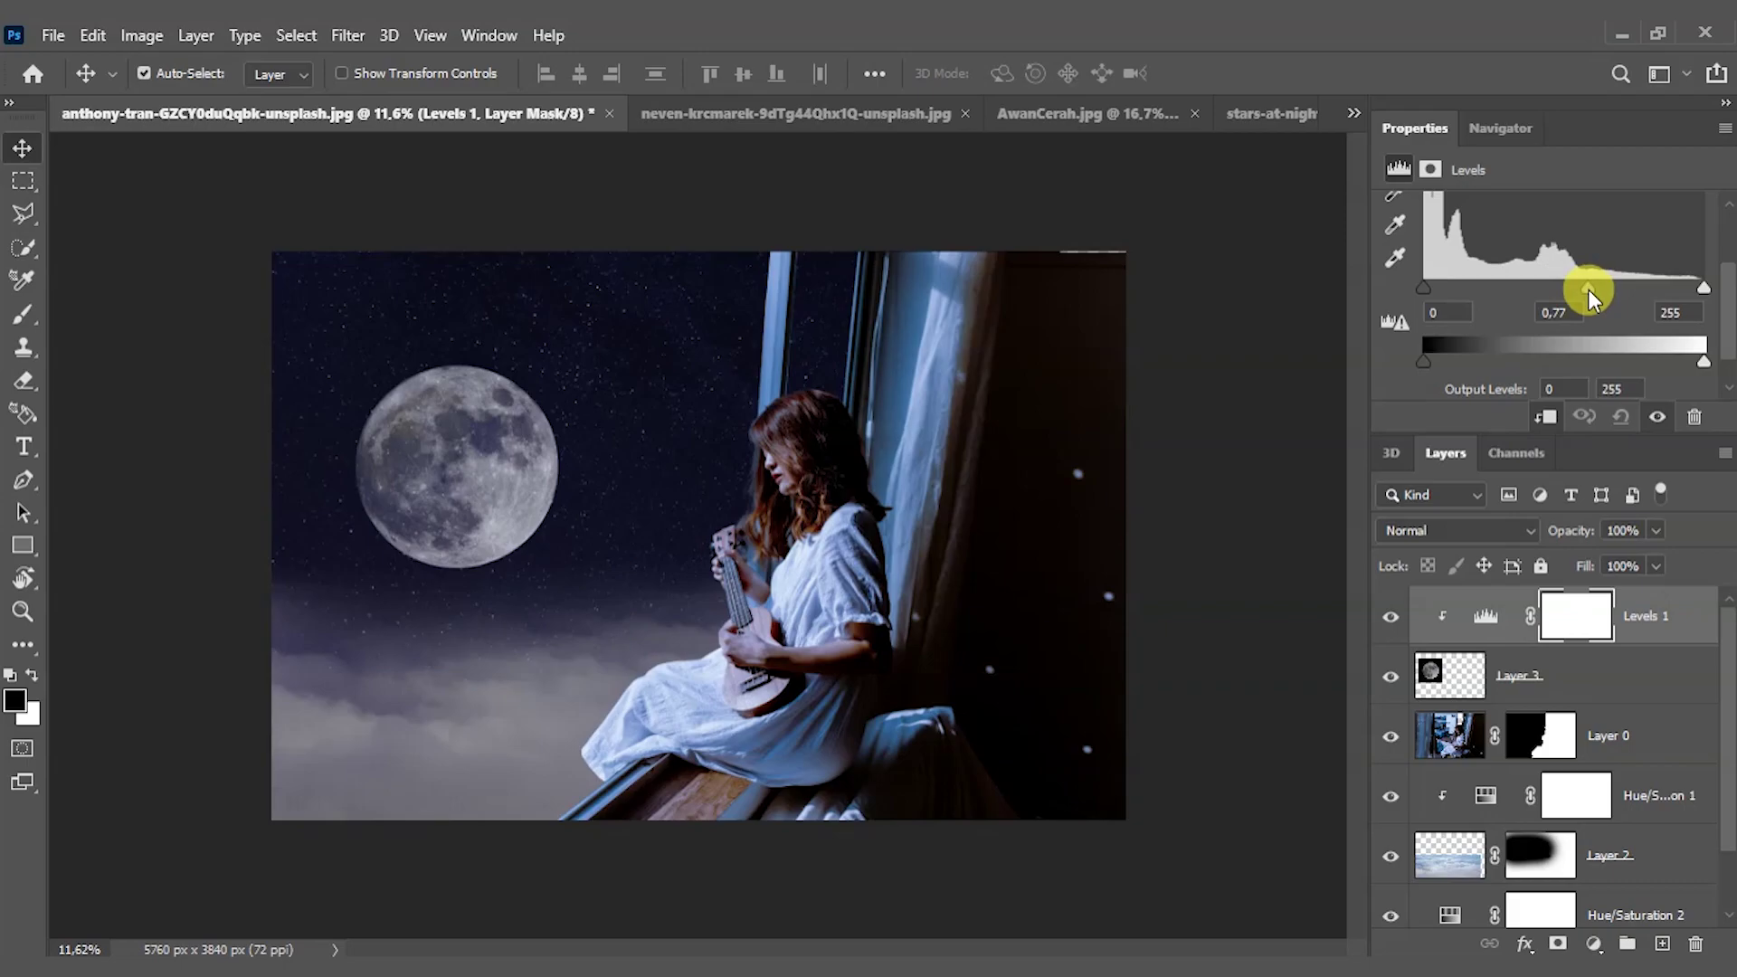
mouse_move(1422, 362)
left_mouse_down()
mouse_move(1446, 362)
mouse_move(1391, 361)
left_mouse_up()
left_click_drag(1424, 289, 1435, 289)
left_click_drag(1593, 288, 1535, 292)
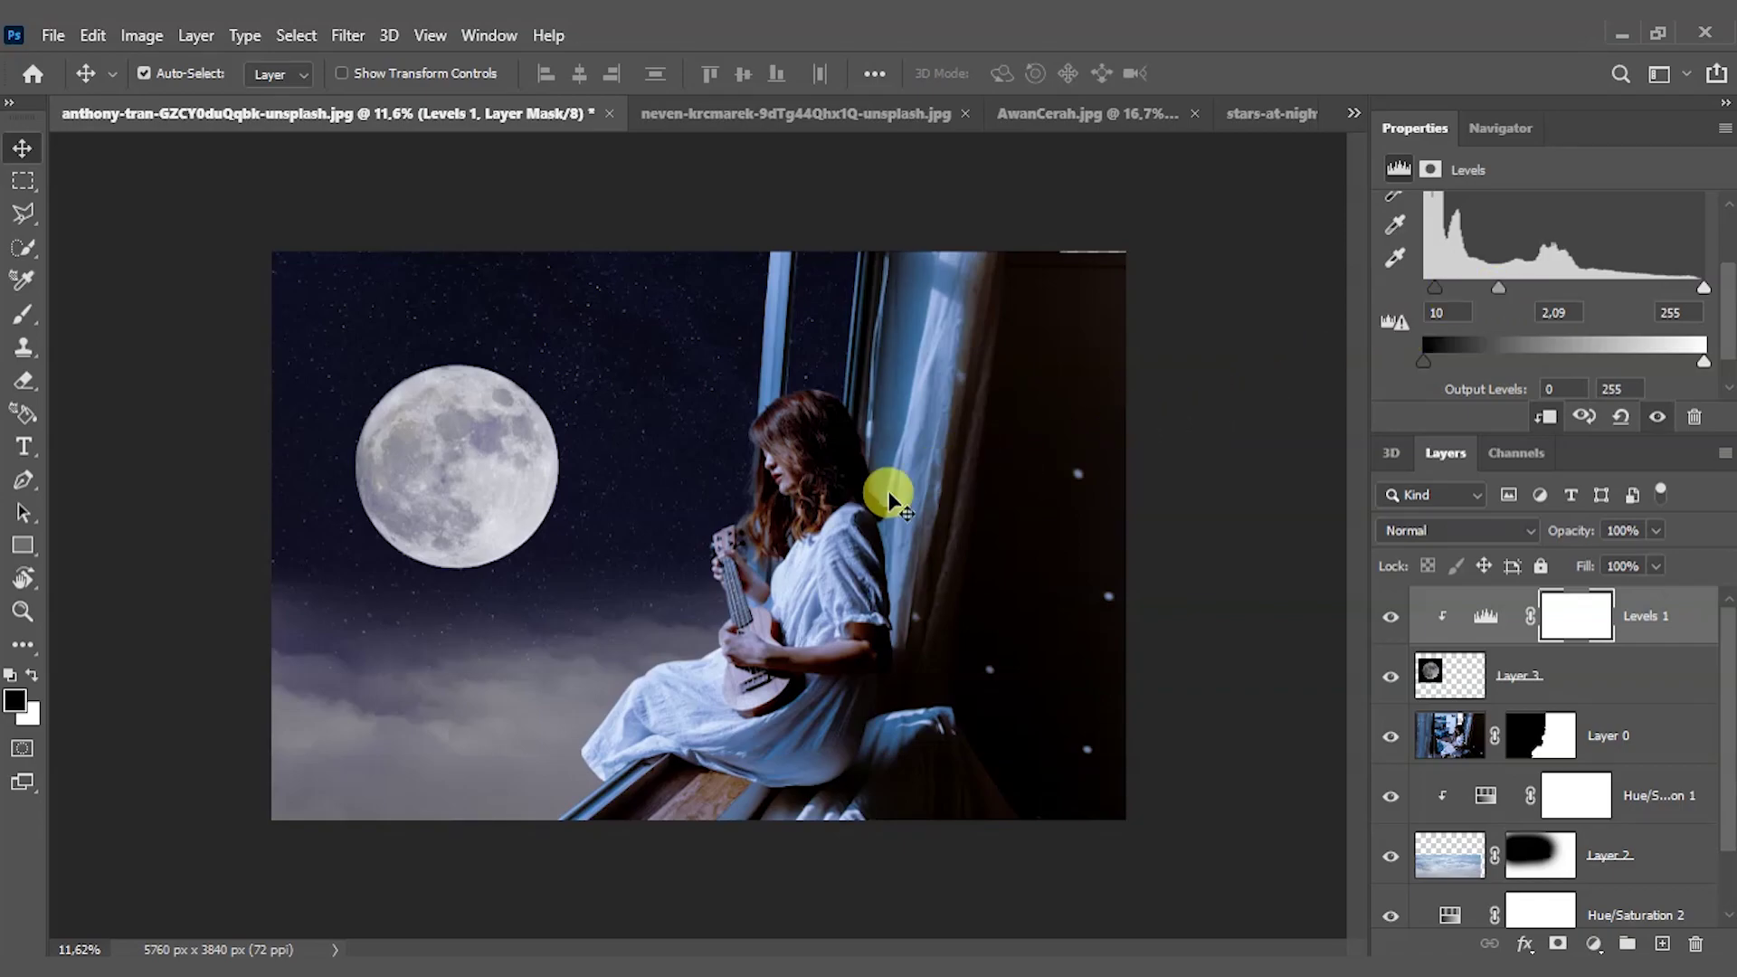
- Zoom the view in slightly, then return to the Move tool
left_click(25, 611)
mouse_move(561, 596)
left_mouse_down()
mouse_move(642, 615)
mouse_move(594, 609)
left_mouse_up()
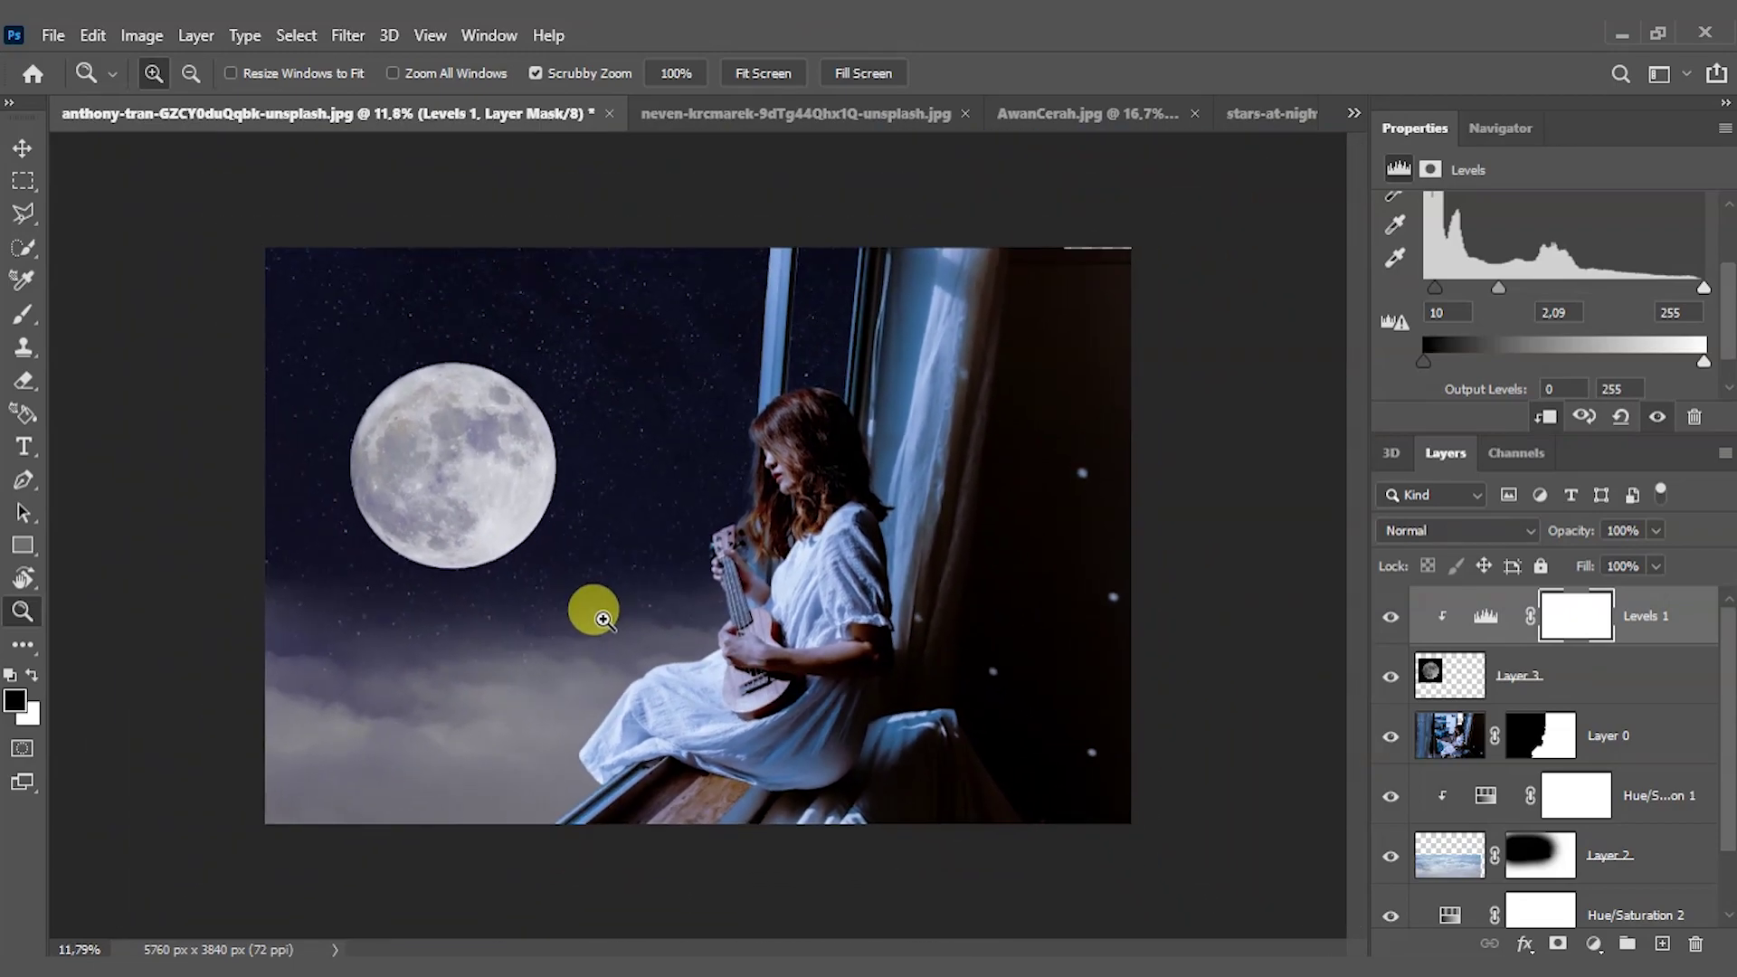
left_click(21, 147)
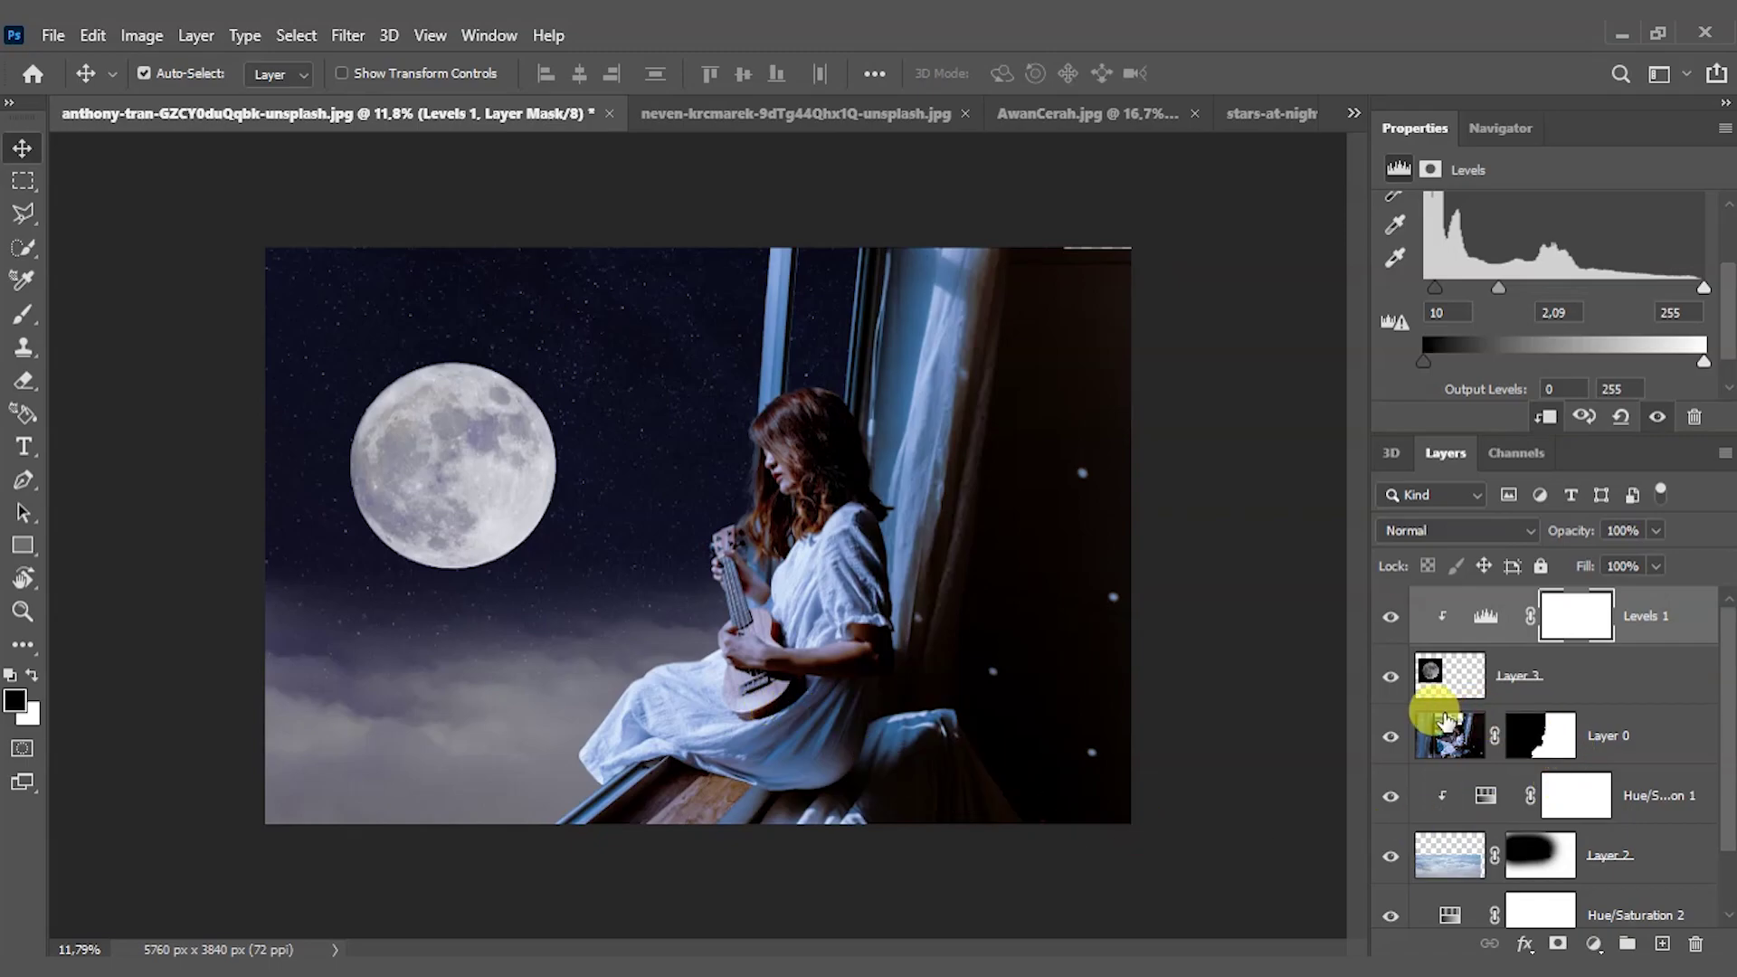
- Add a Color Lookup adjustment clipped to Layer 0 using the Moonlight.3DL preset
left_click(1656, 728)
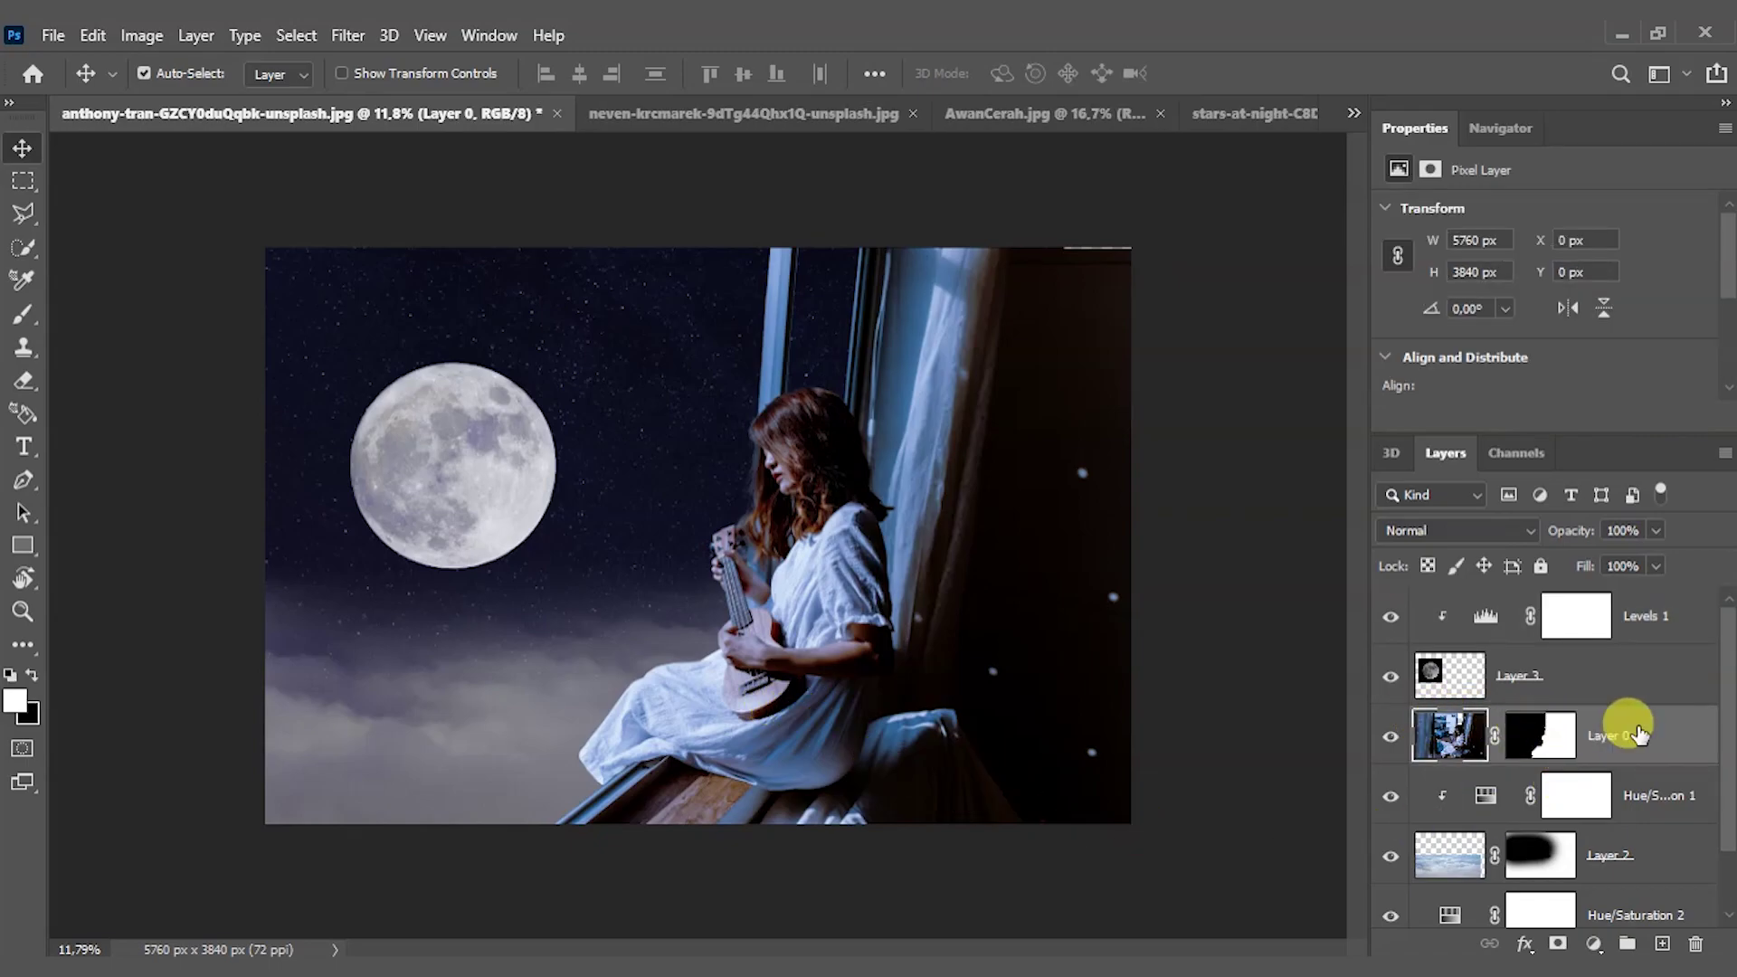
left_click(1592, 945)
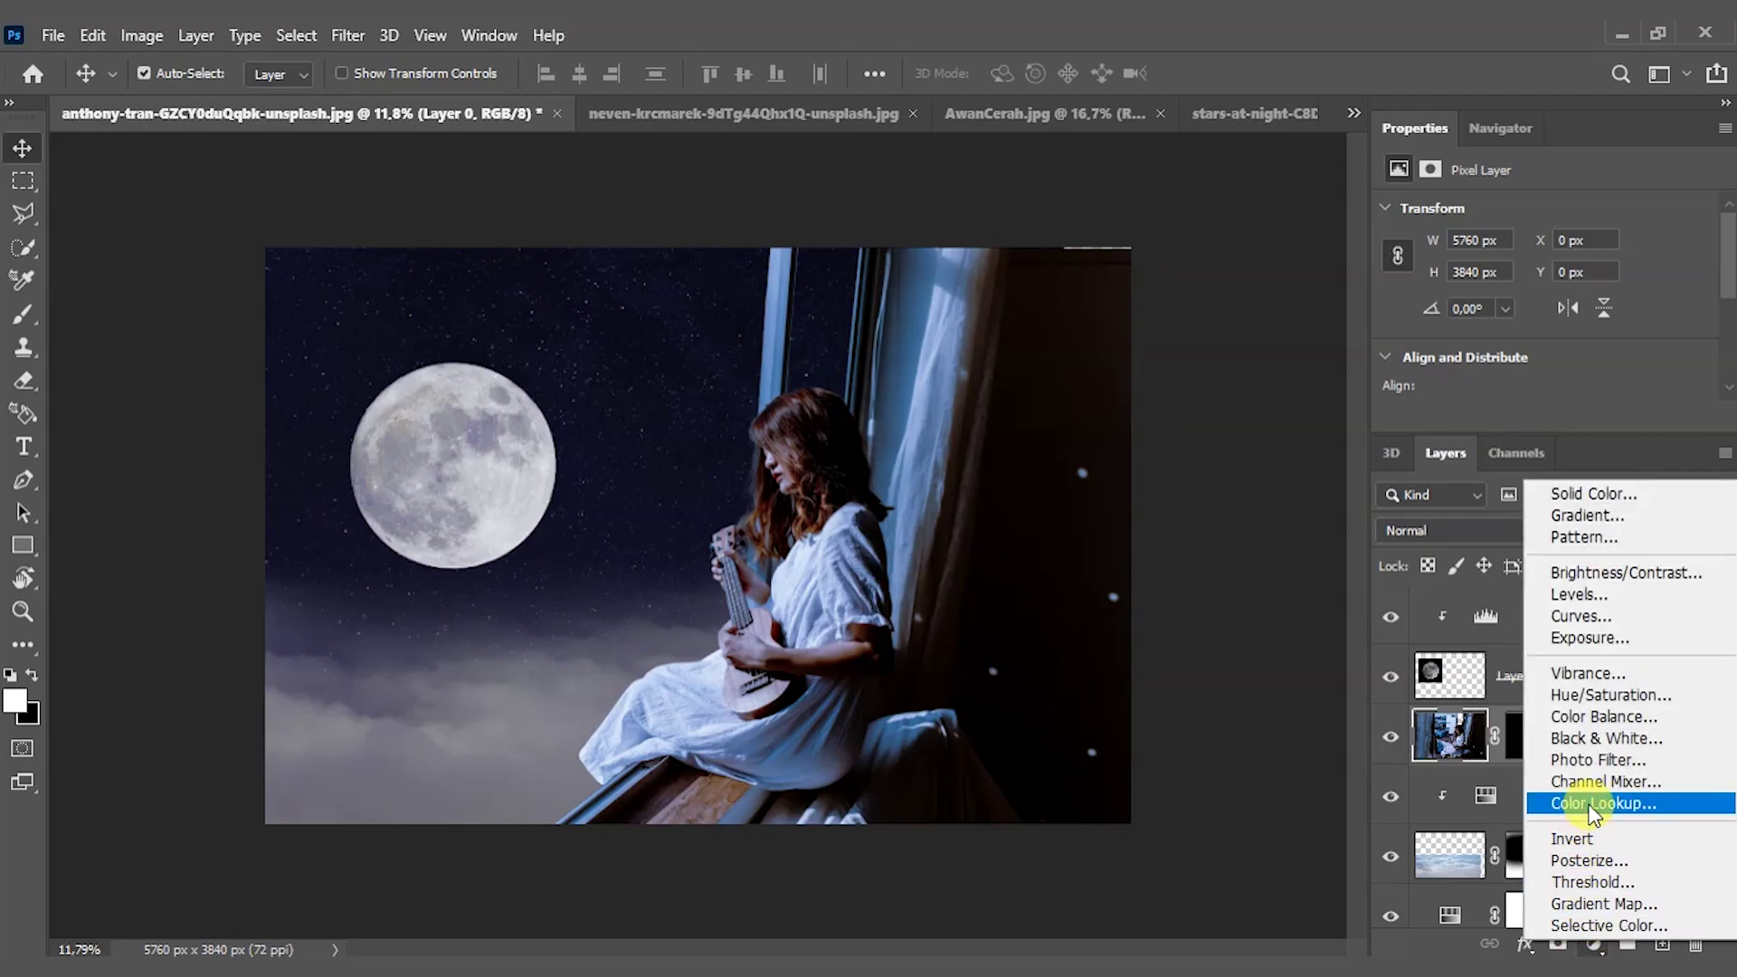
left_click(1683, 802)
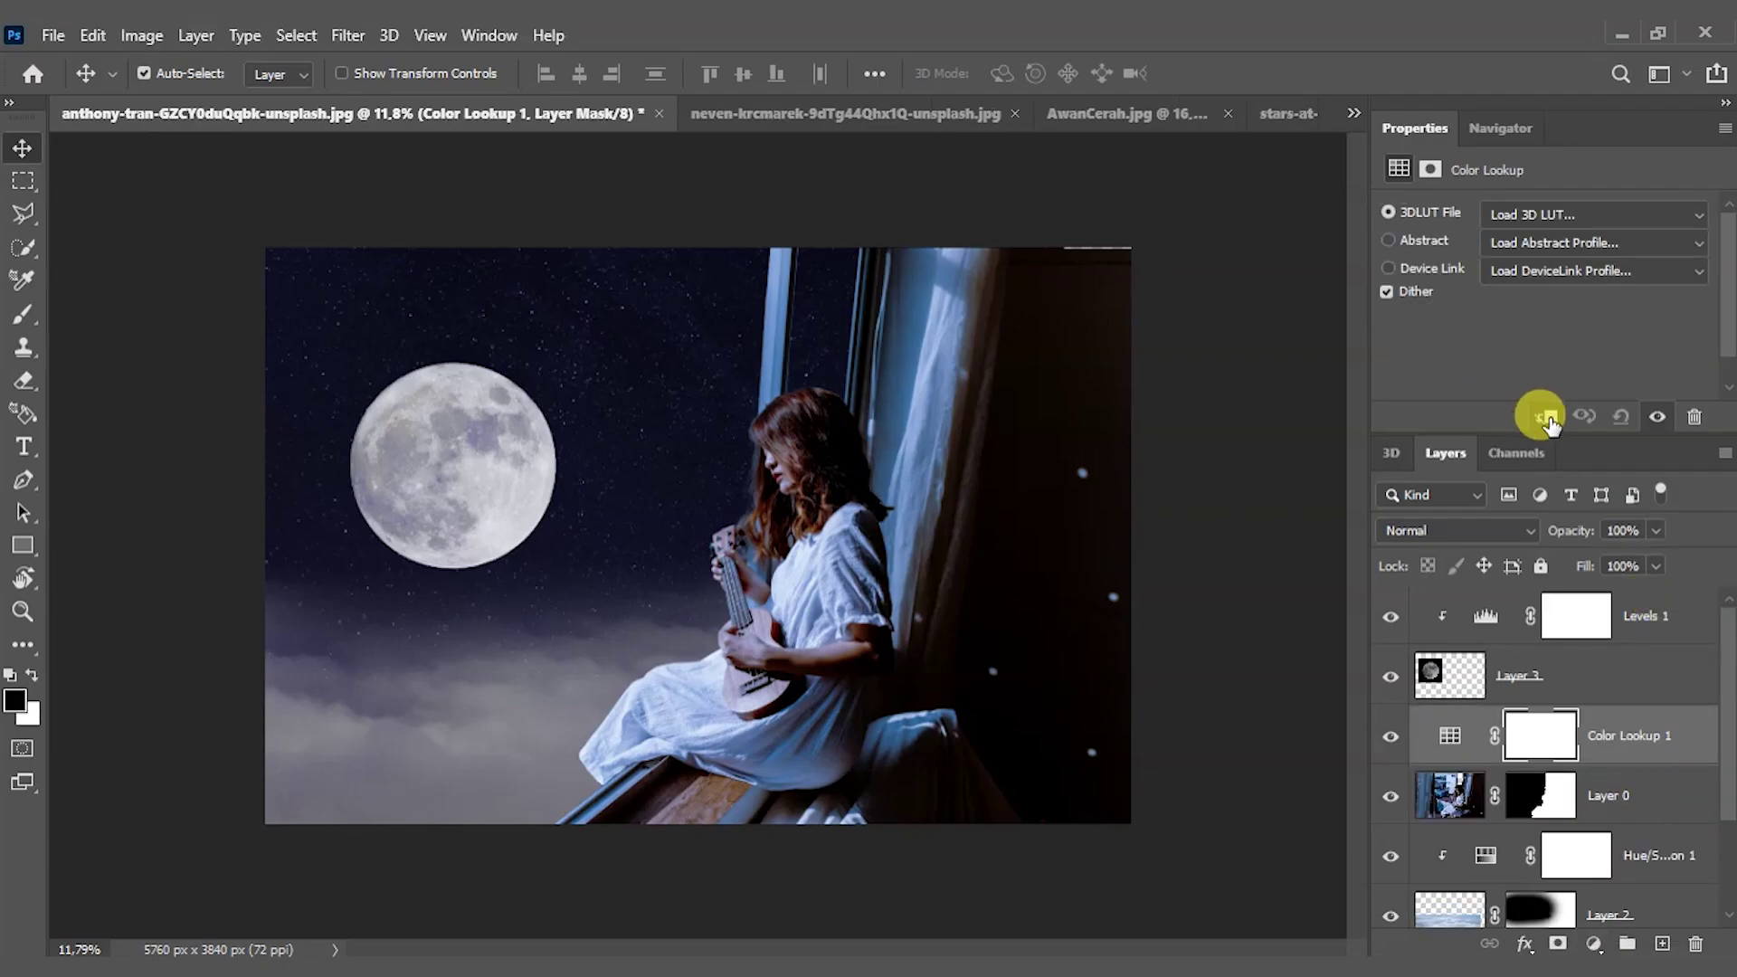
left_click(1545, 417)
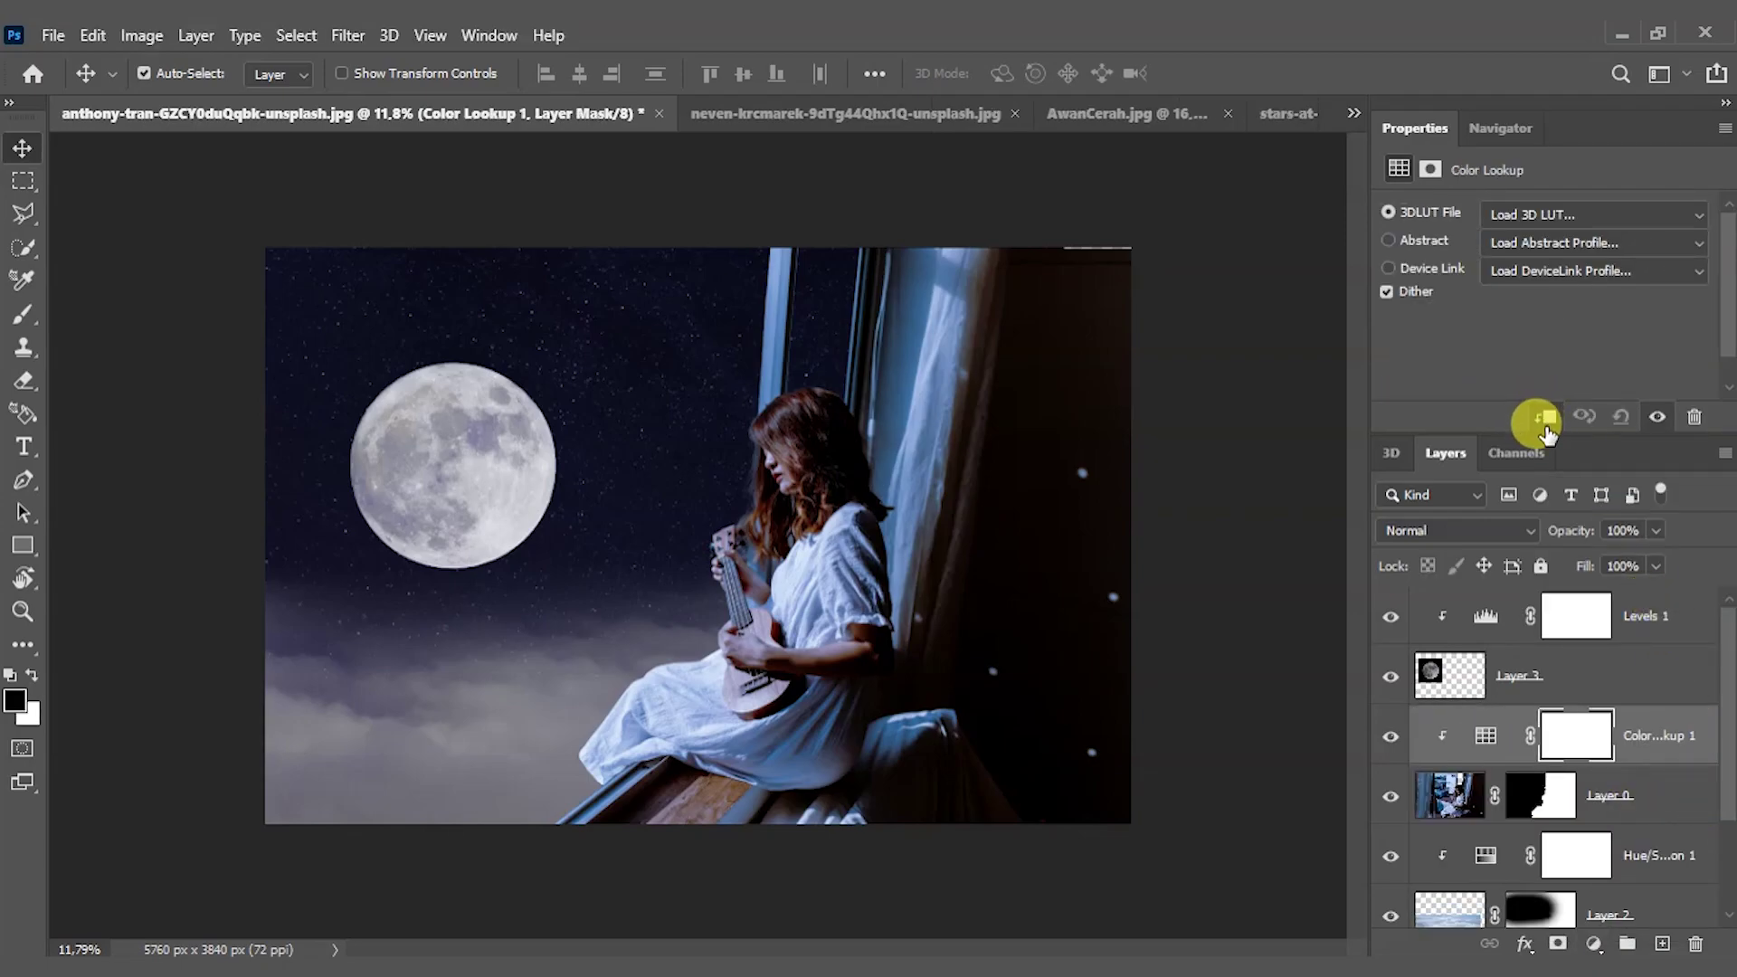
left_click(1650, 218)
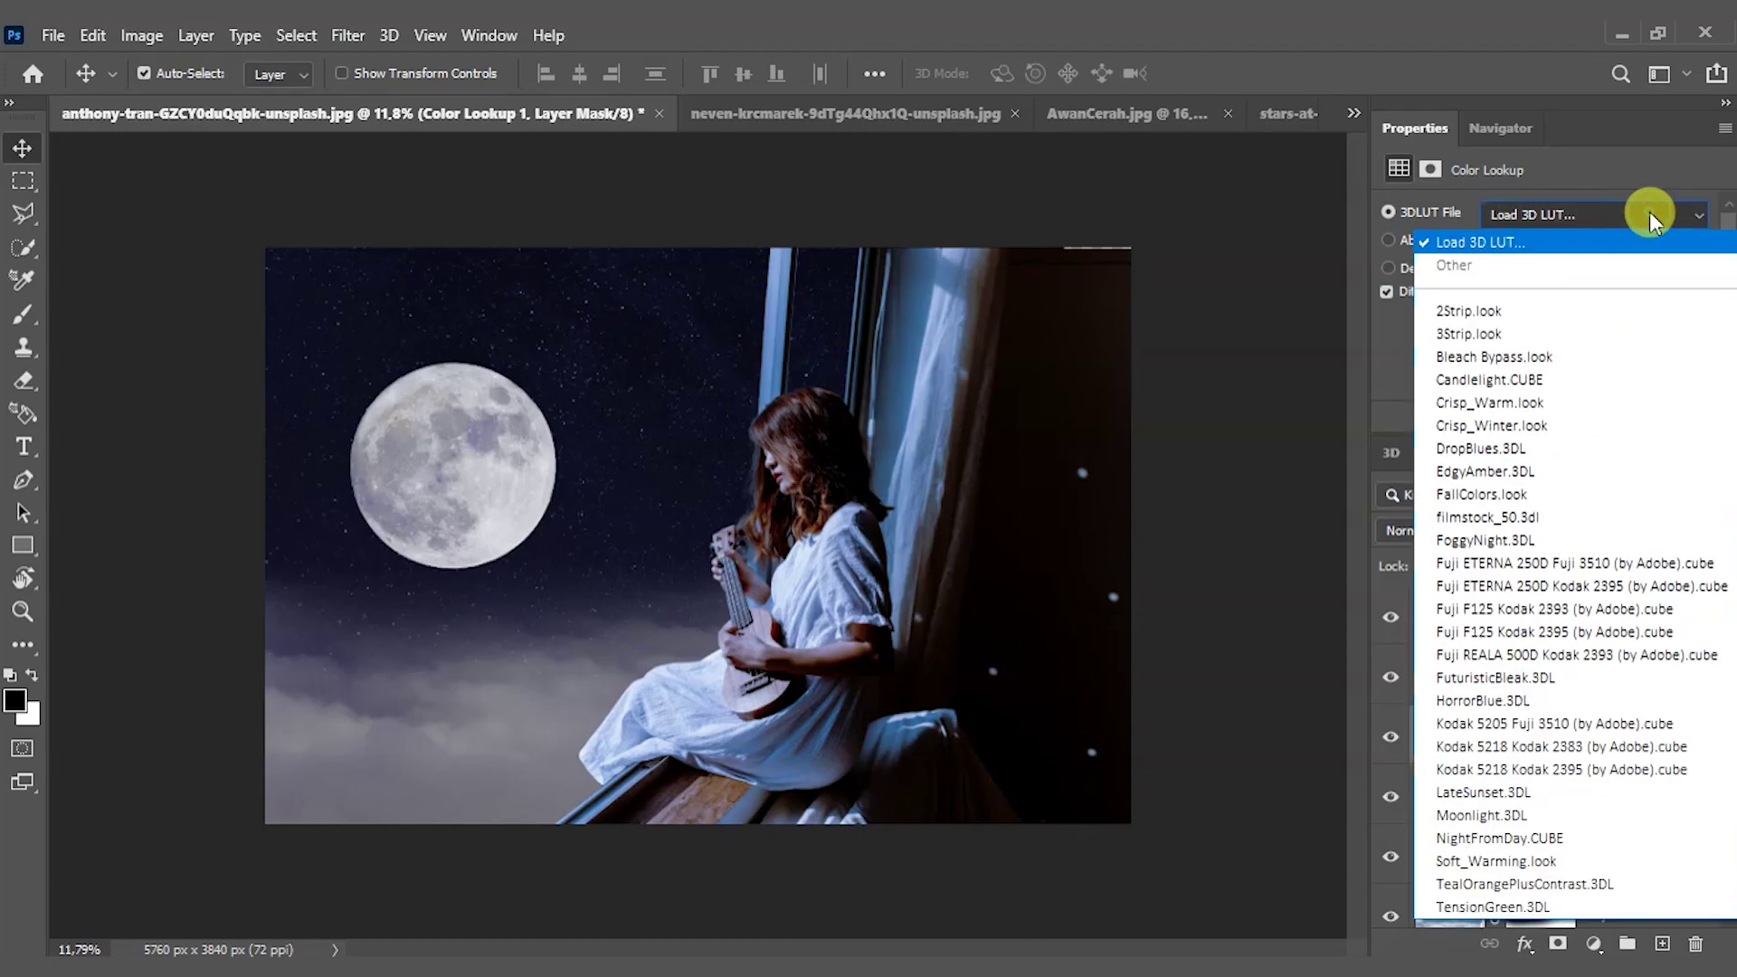
left_click(1542, 817)
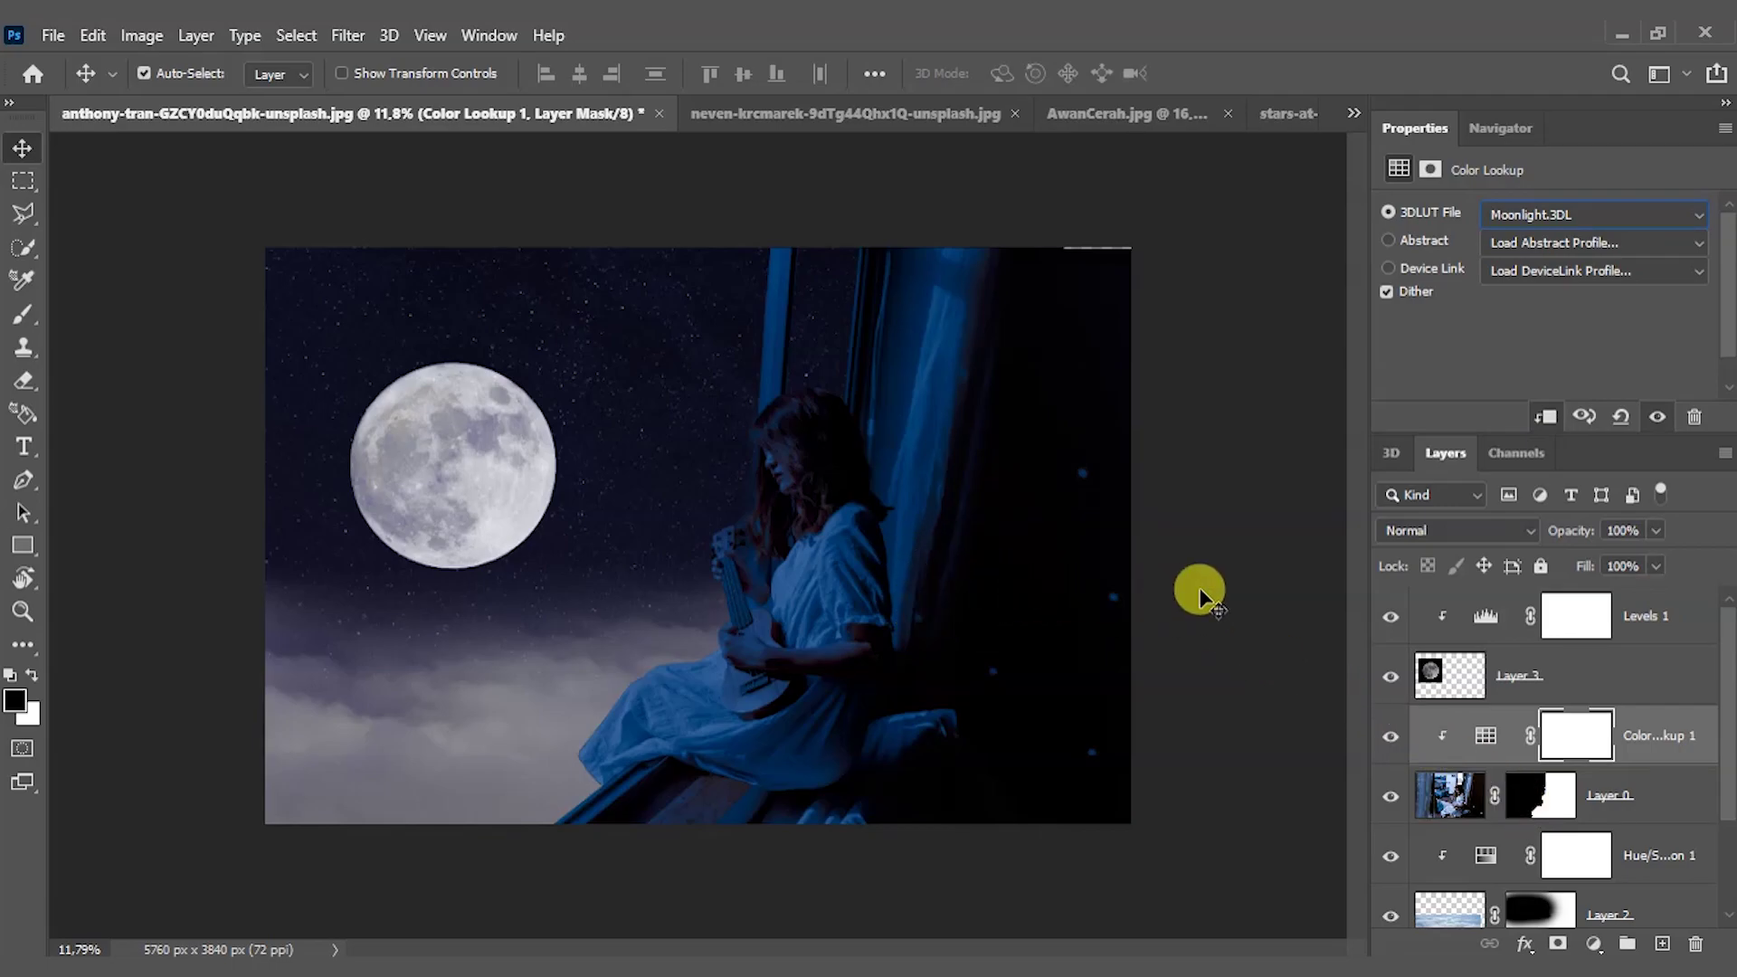
- Lower Color Lookup 1's opacity to 74% and zoom in closer on the image
left_click(1658, 530)
left_click_drag(1663, 563, 1642, 563)
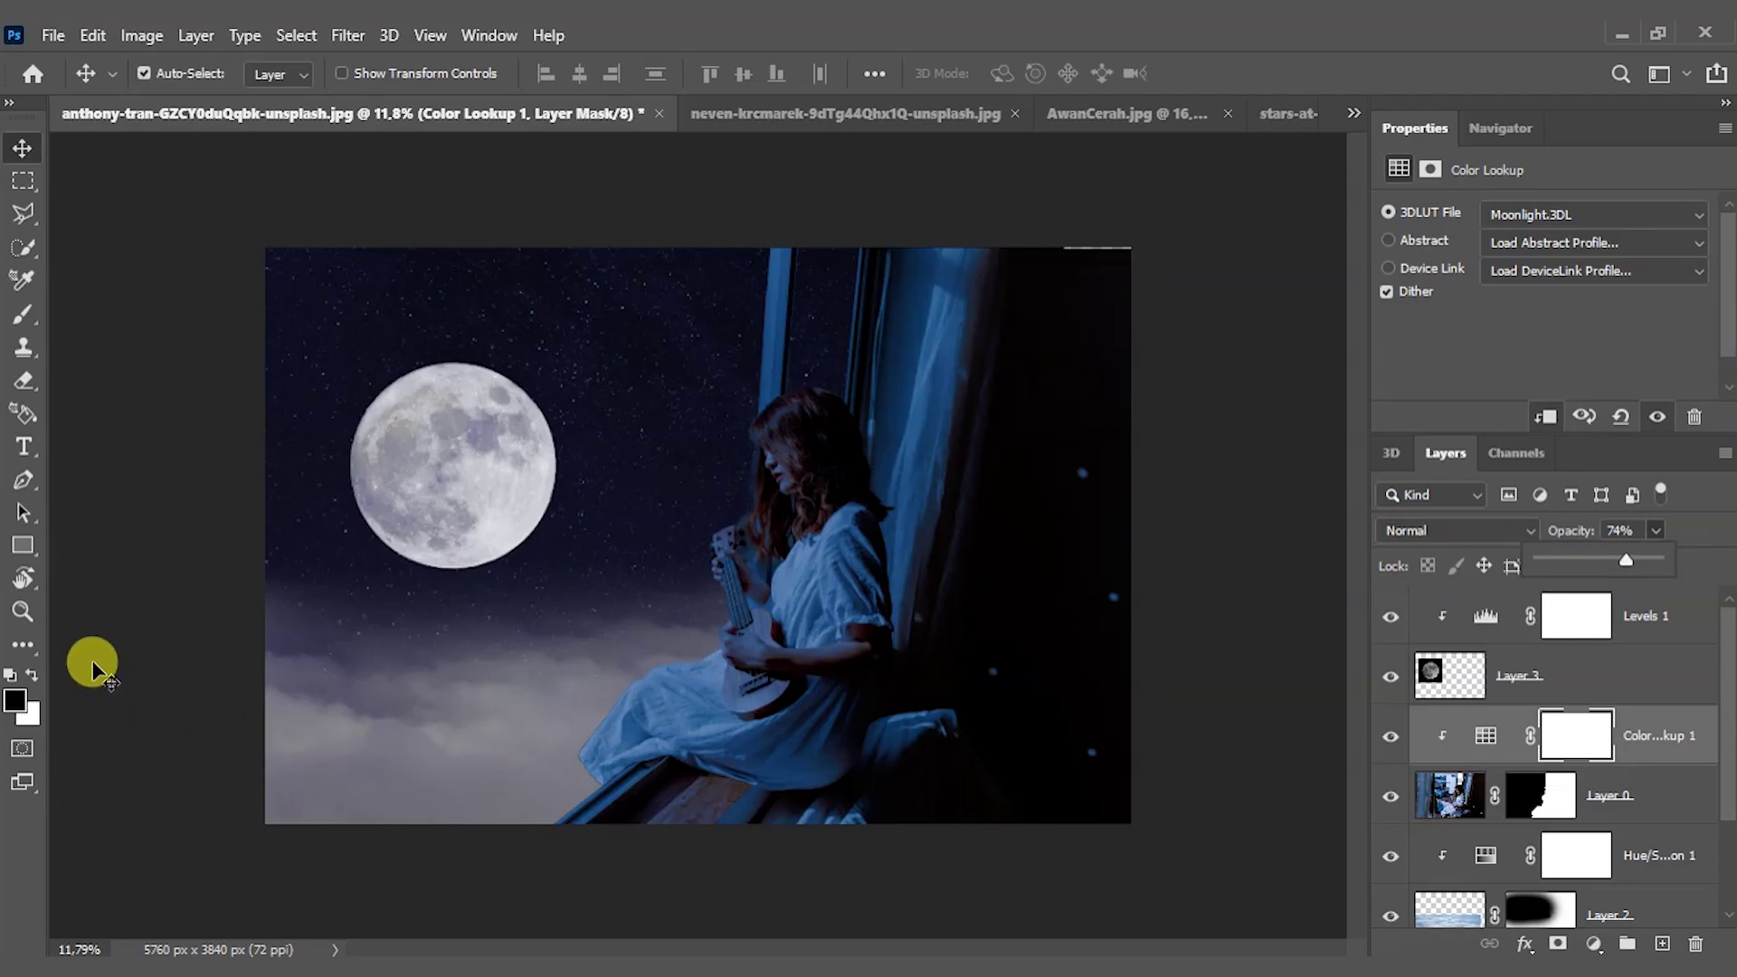
left_click(20, 616)
left_click(640, 636)
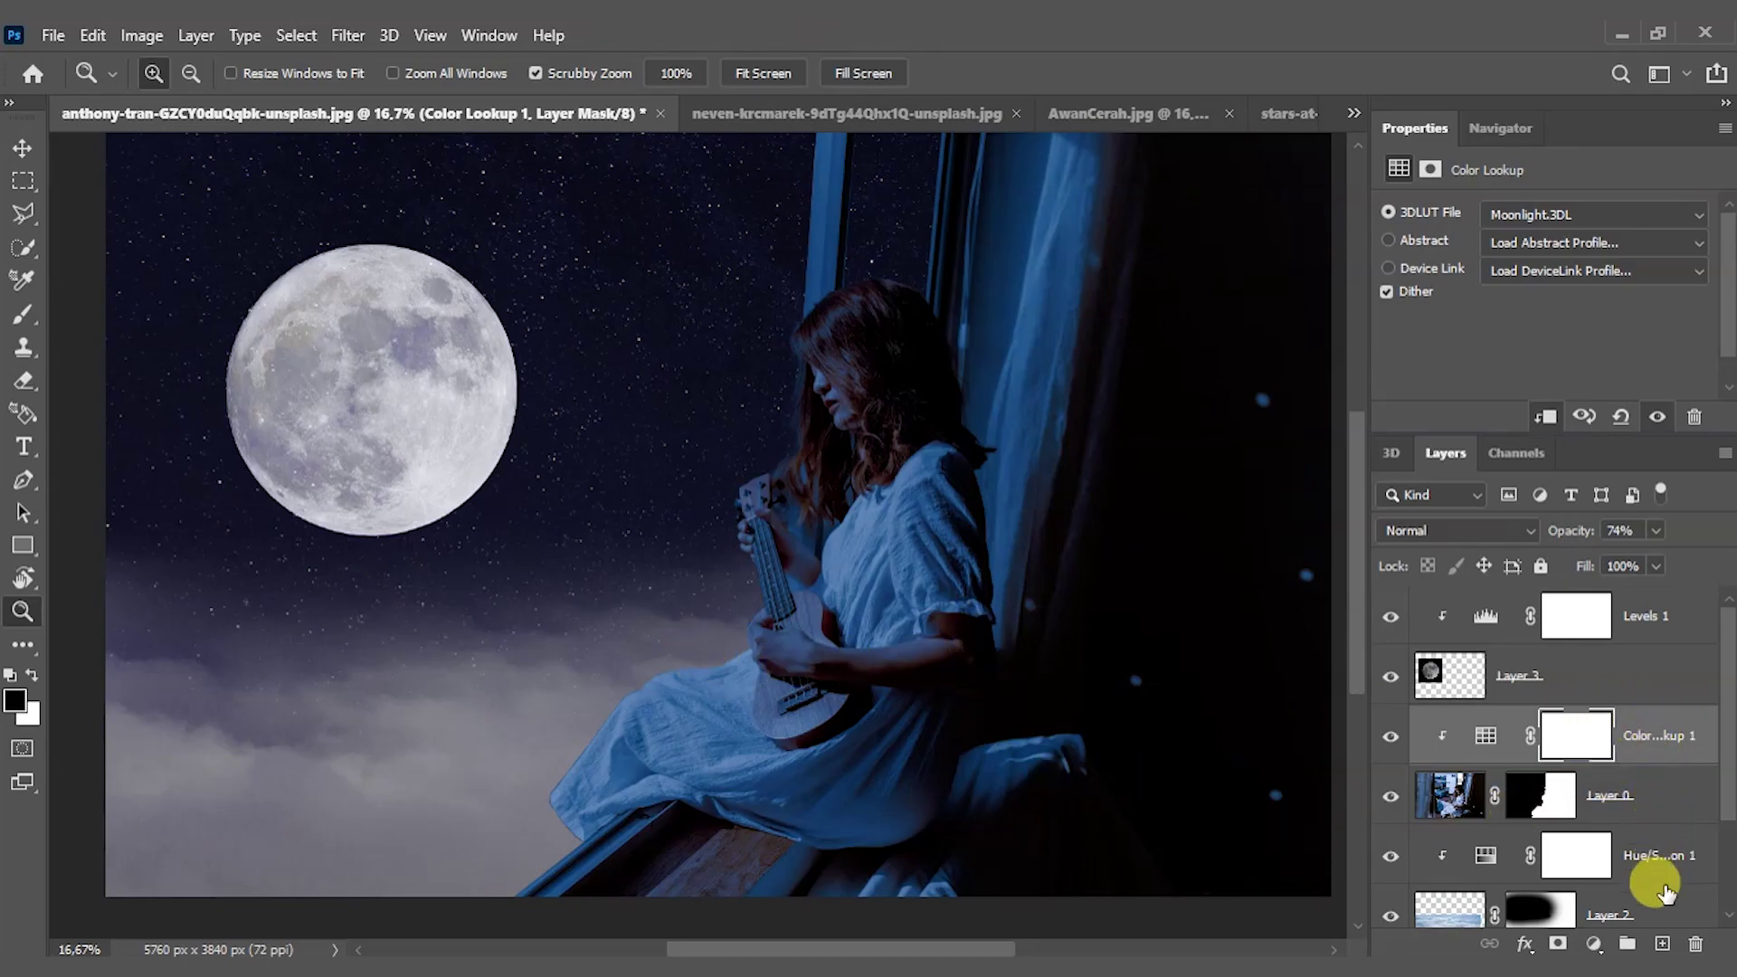
- Add a new layer and set a Soft Round brush to 495 px, 50% opacity, 39% flow
left_click(1661, 946)
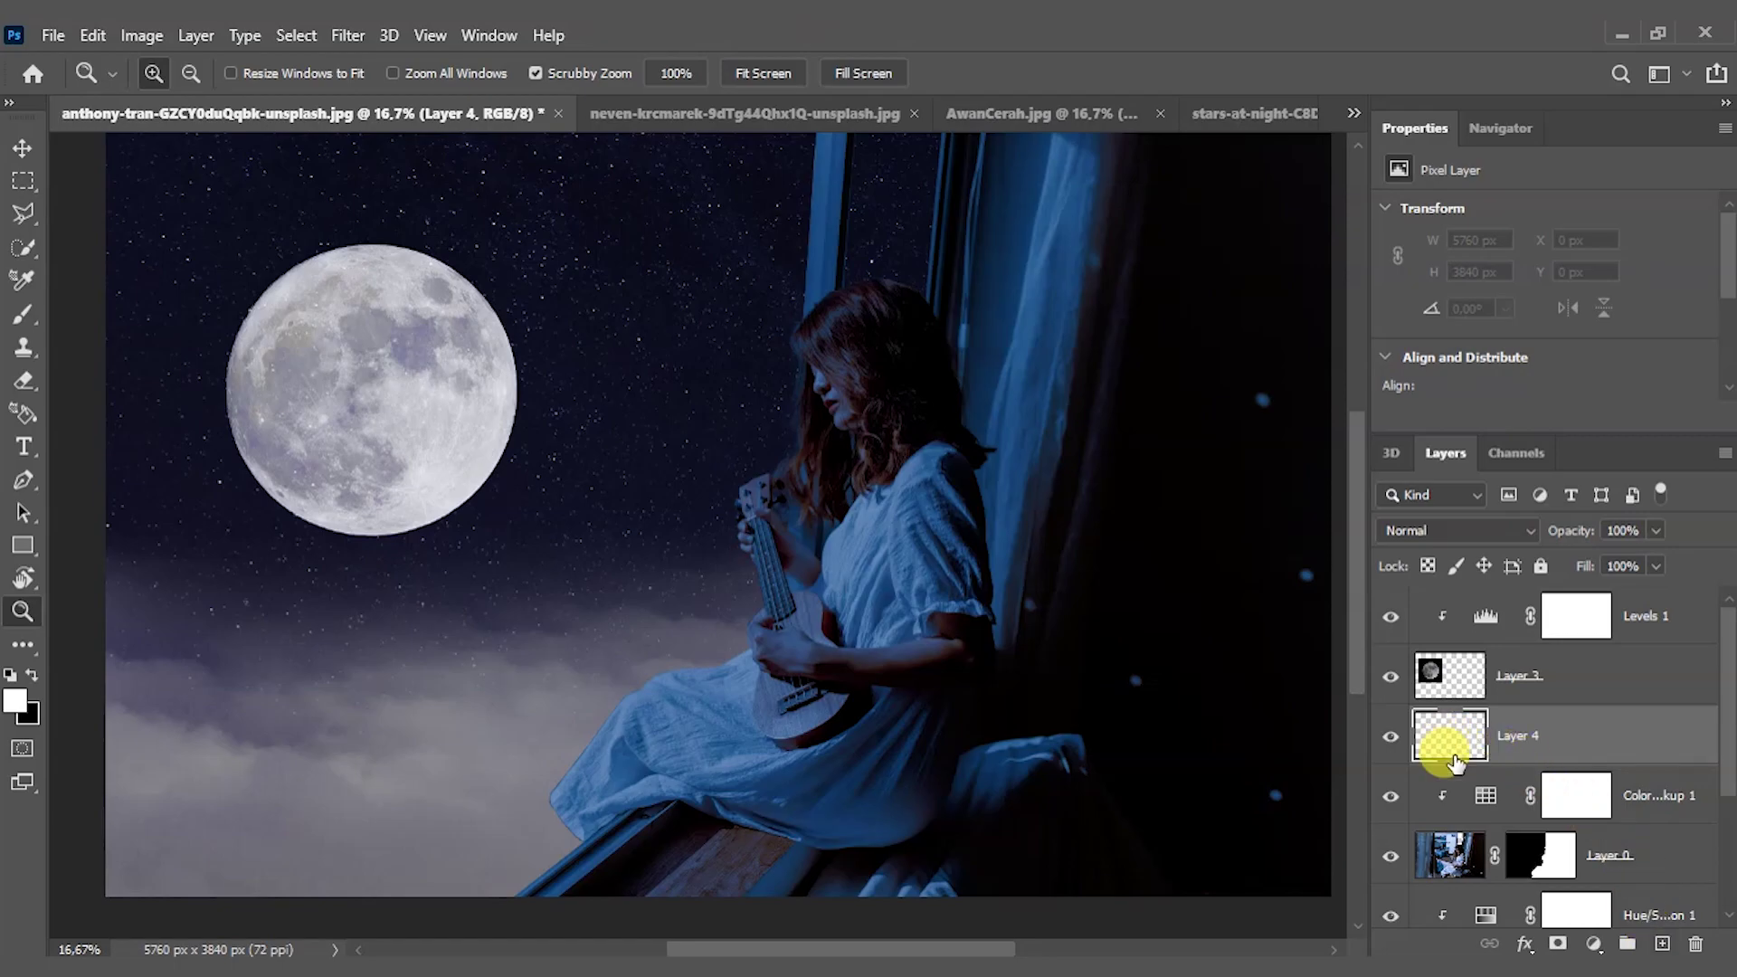
left_click(22, 316)
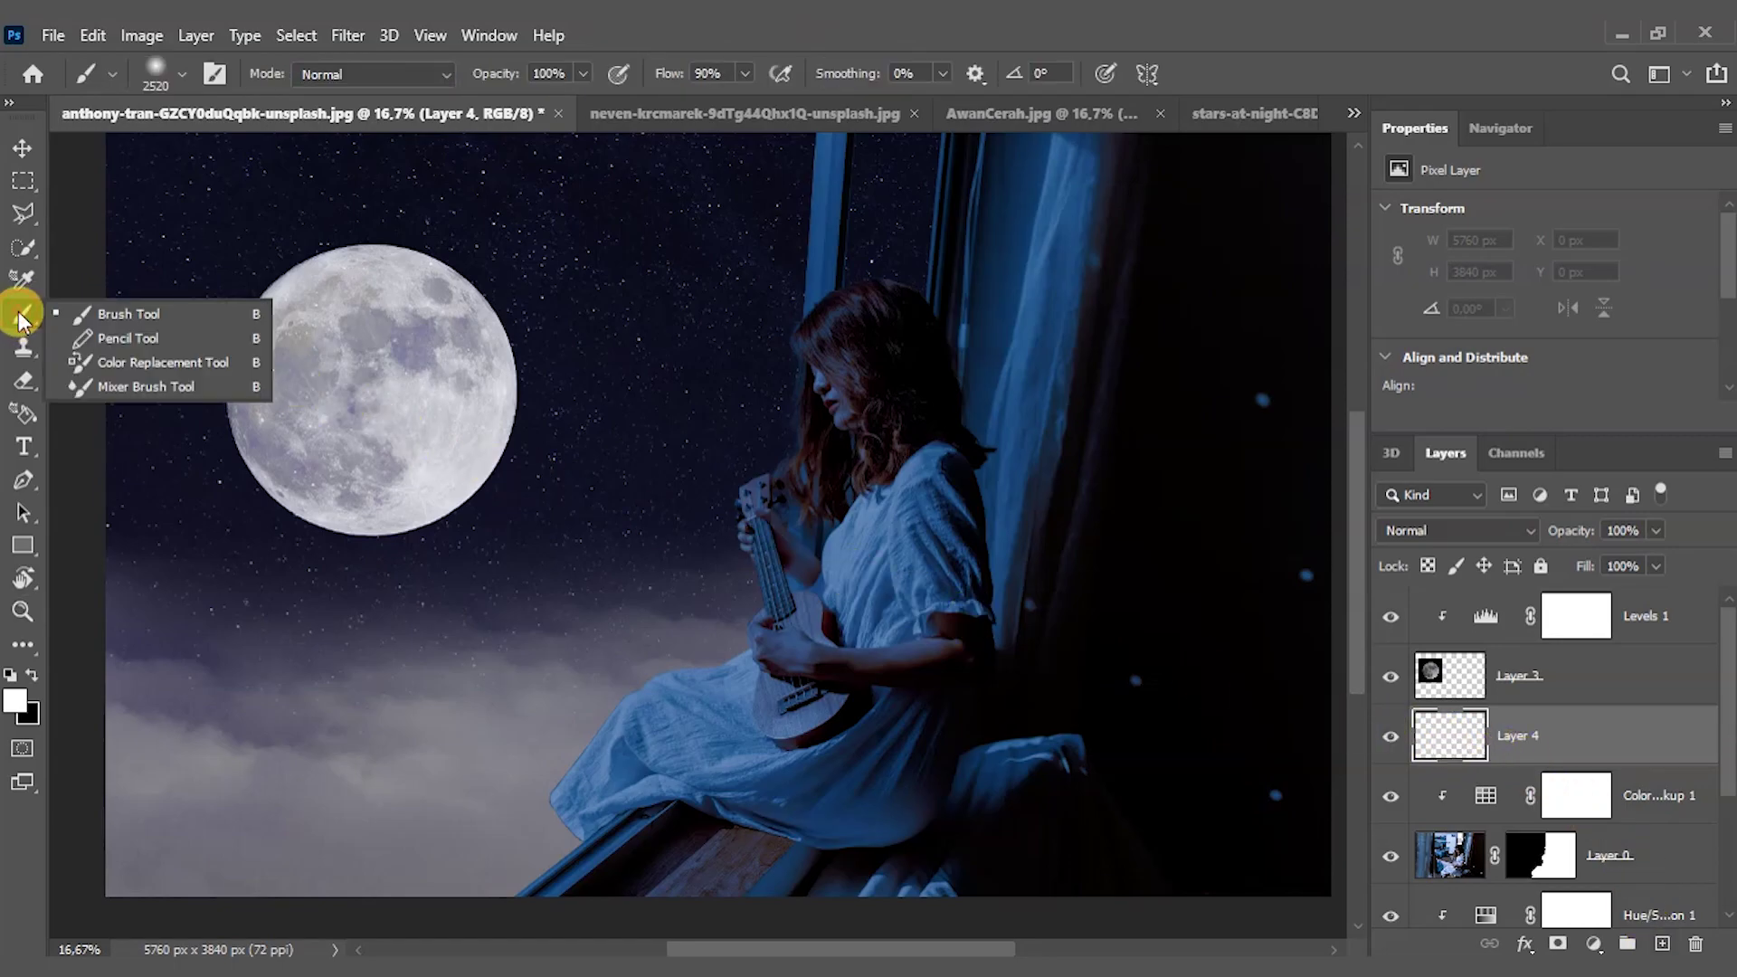
left_click(237, 307)
scroll(127, 453, "down", 1)
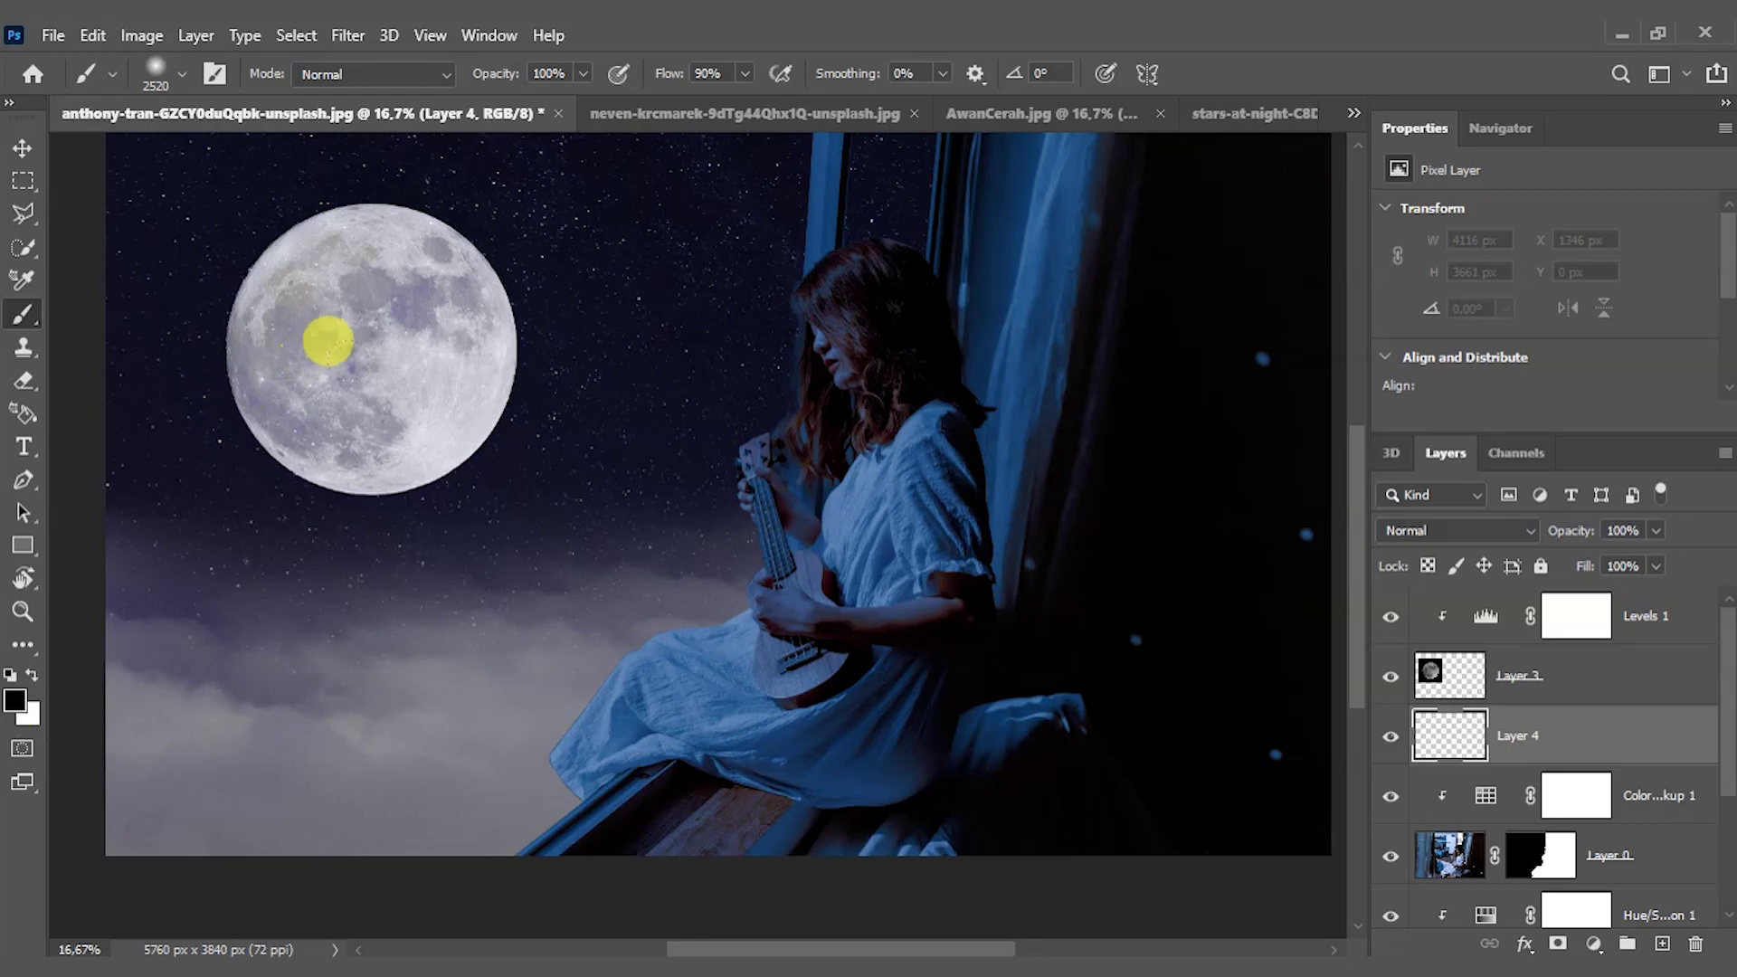
right_click(546, 541)
left_click_drag(837, 609, 827, 610)
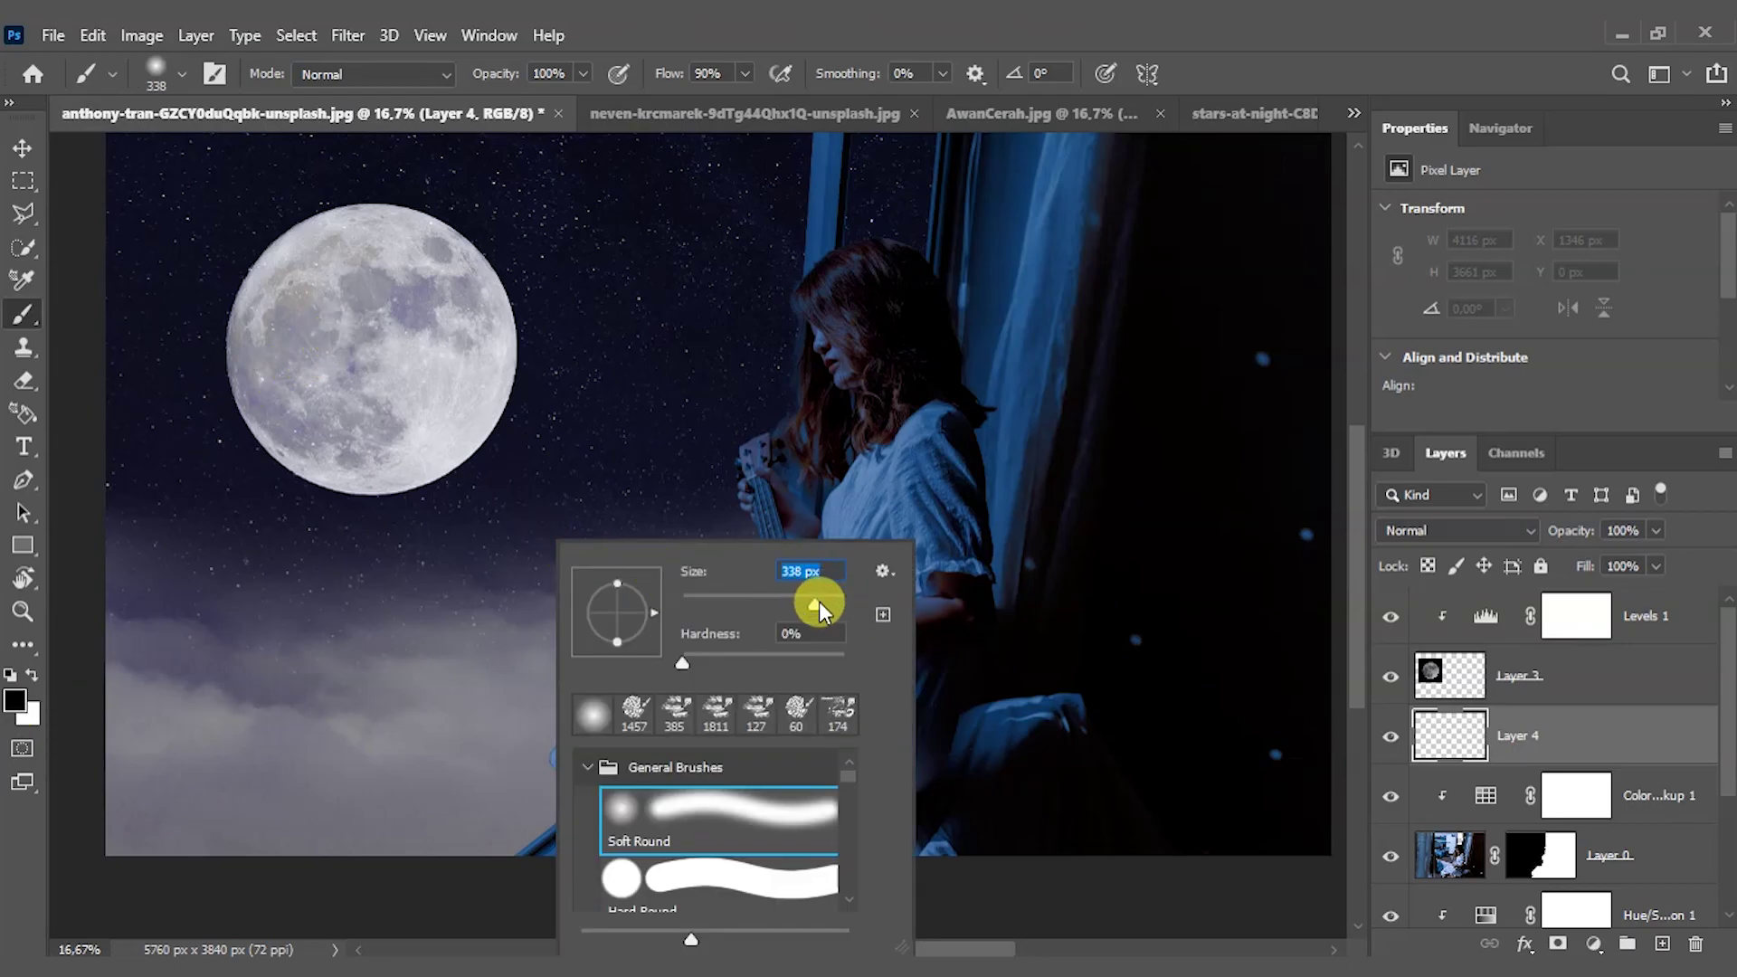
left_click(1249, 36)
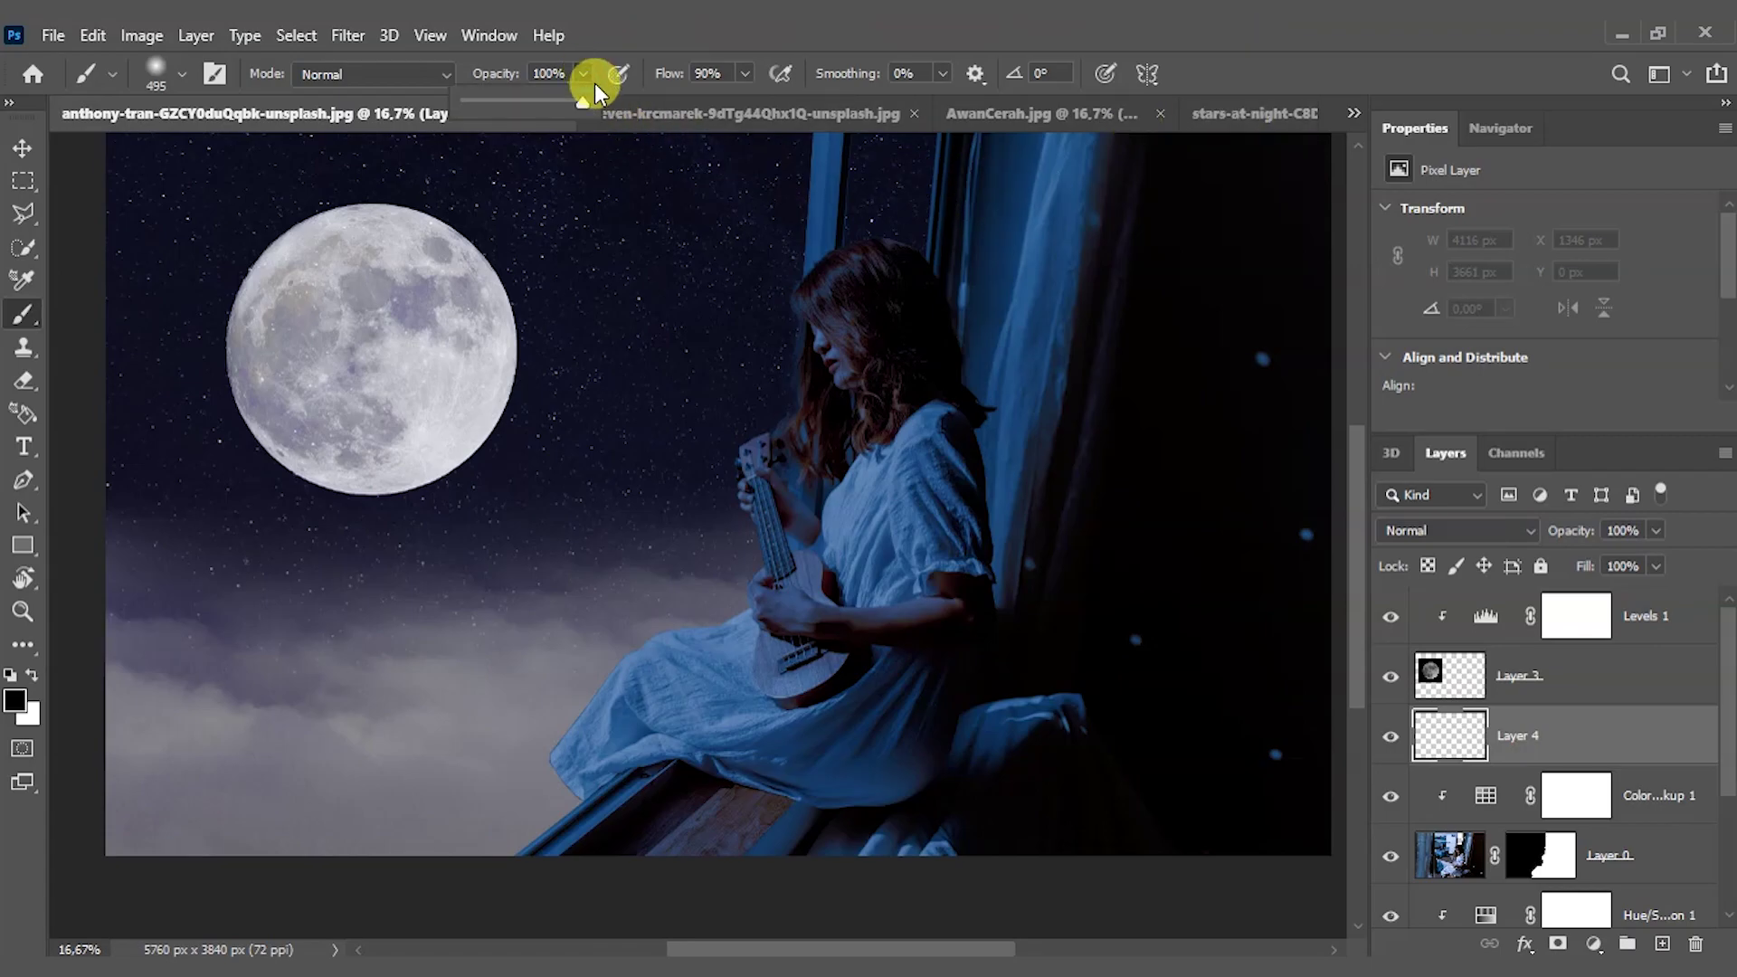
left_click_drag(584, 101, 524, 102)
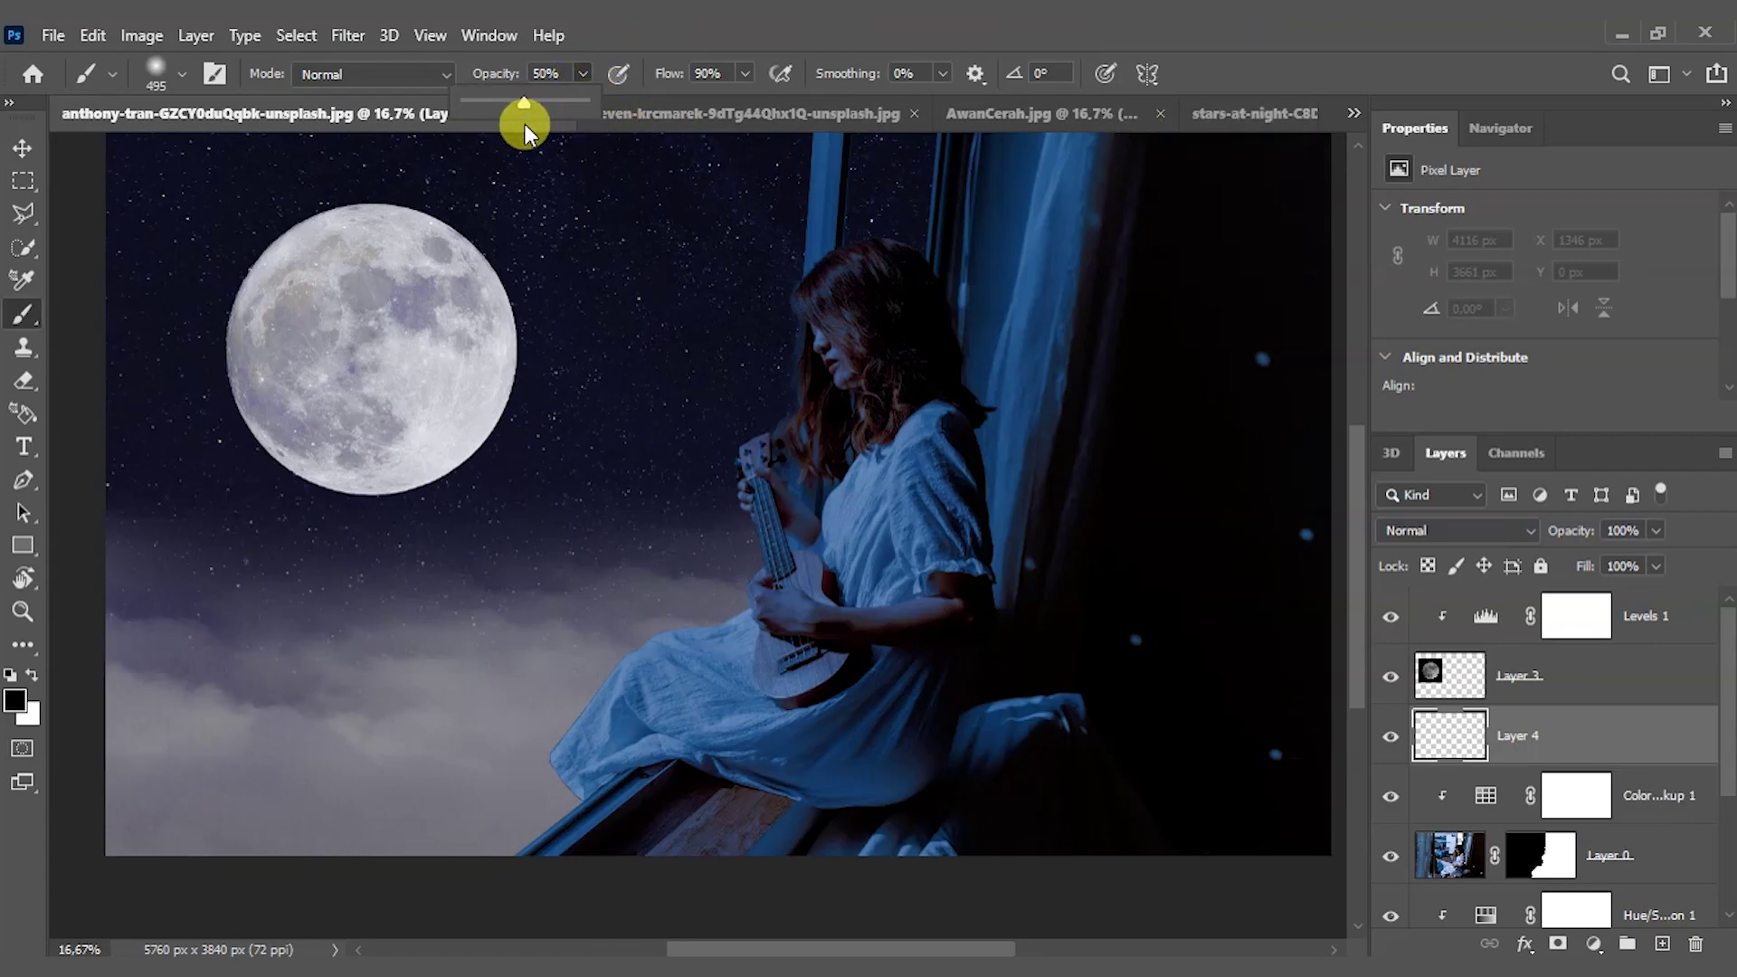
left_click(744, 74)
left_click_drag(747, 103, 686, 105)
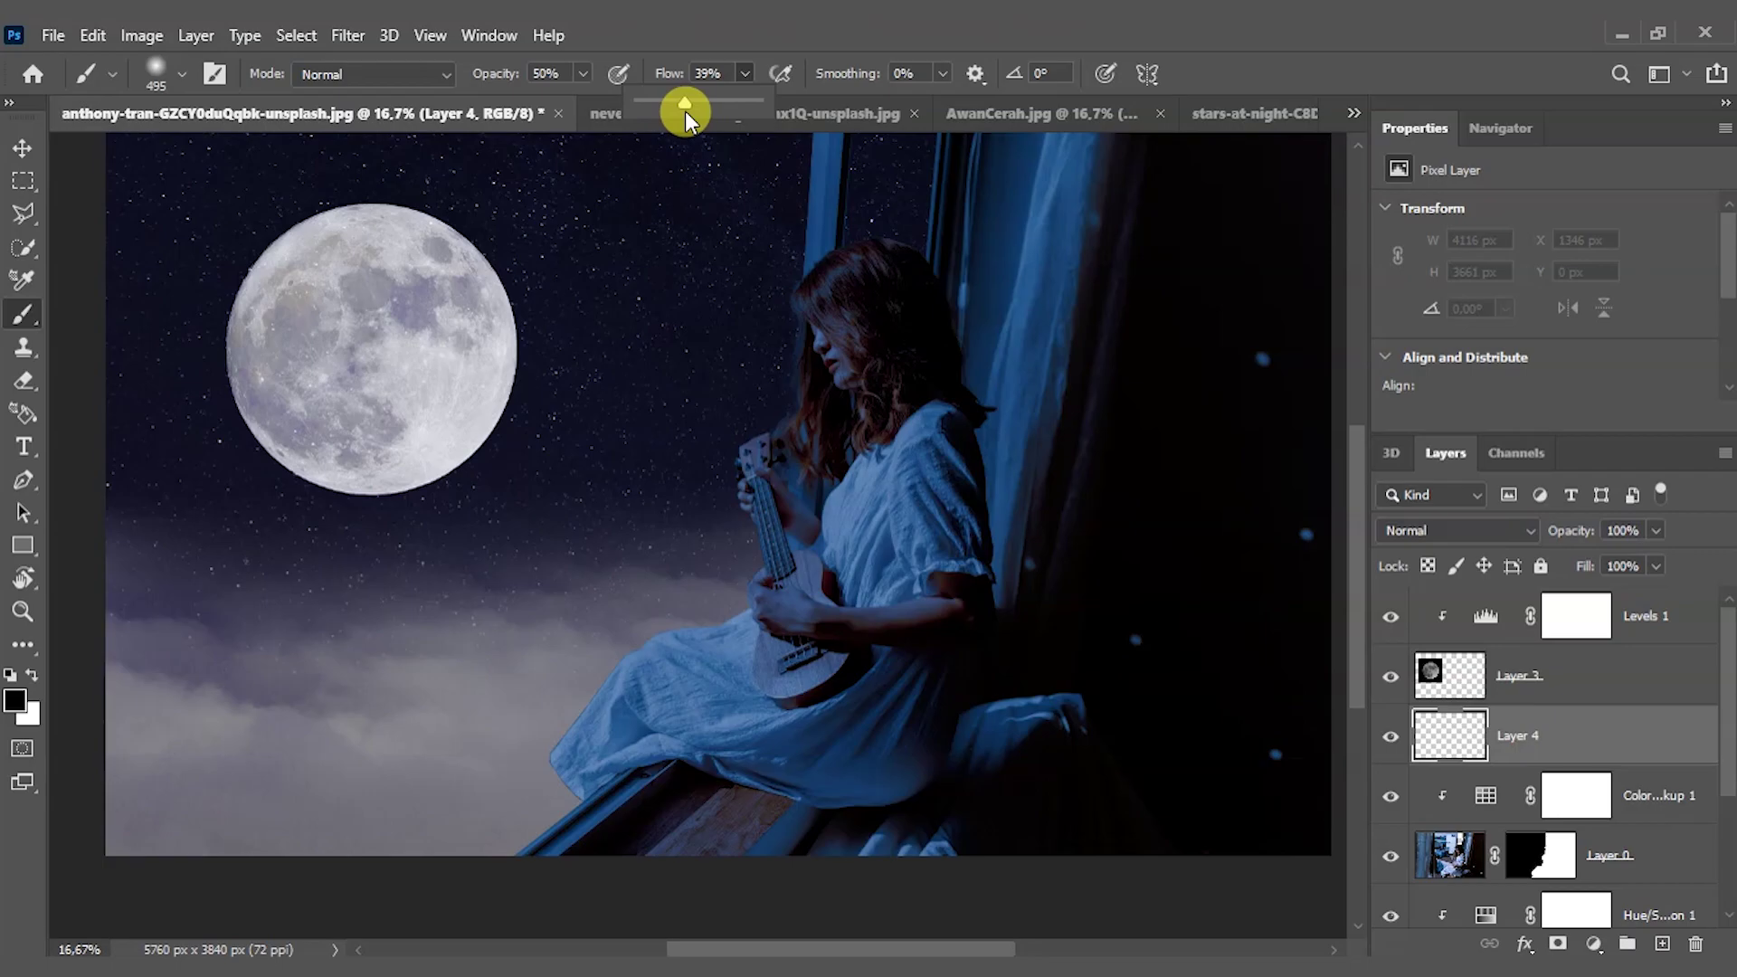
- Paint soft black shadow over the girl's arm, lower dress and near her hair
left_click_drag(915, 493, 834, 722)
scroll(834, 722, "down", 3)
mouse_move(950, 454)
left_mouse_down()
mouse_move(806, 625)
mouse_move(633, 663)
left_mouse_up()
scroll(905, 568, "up", 2)
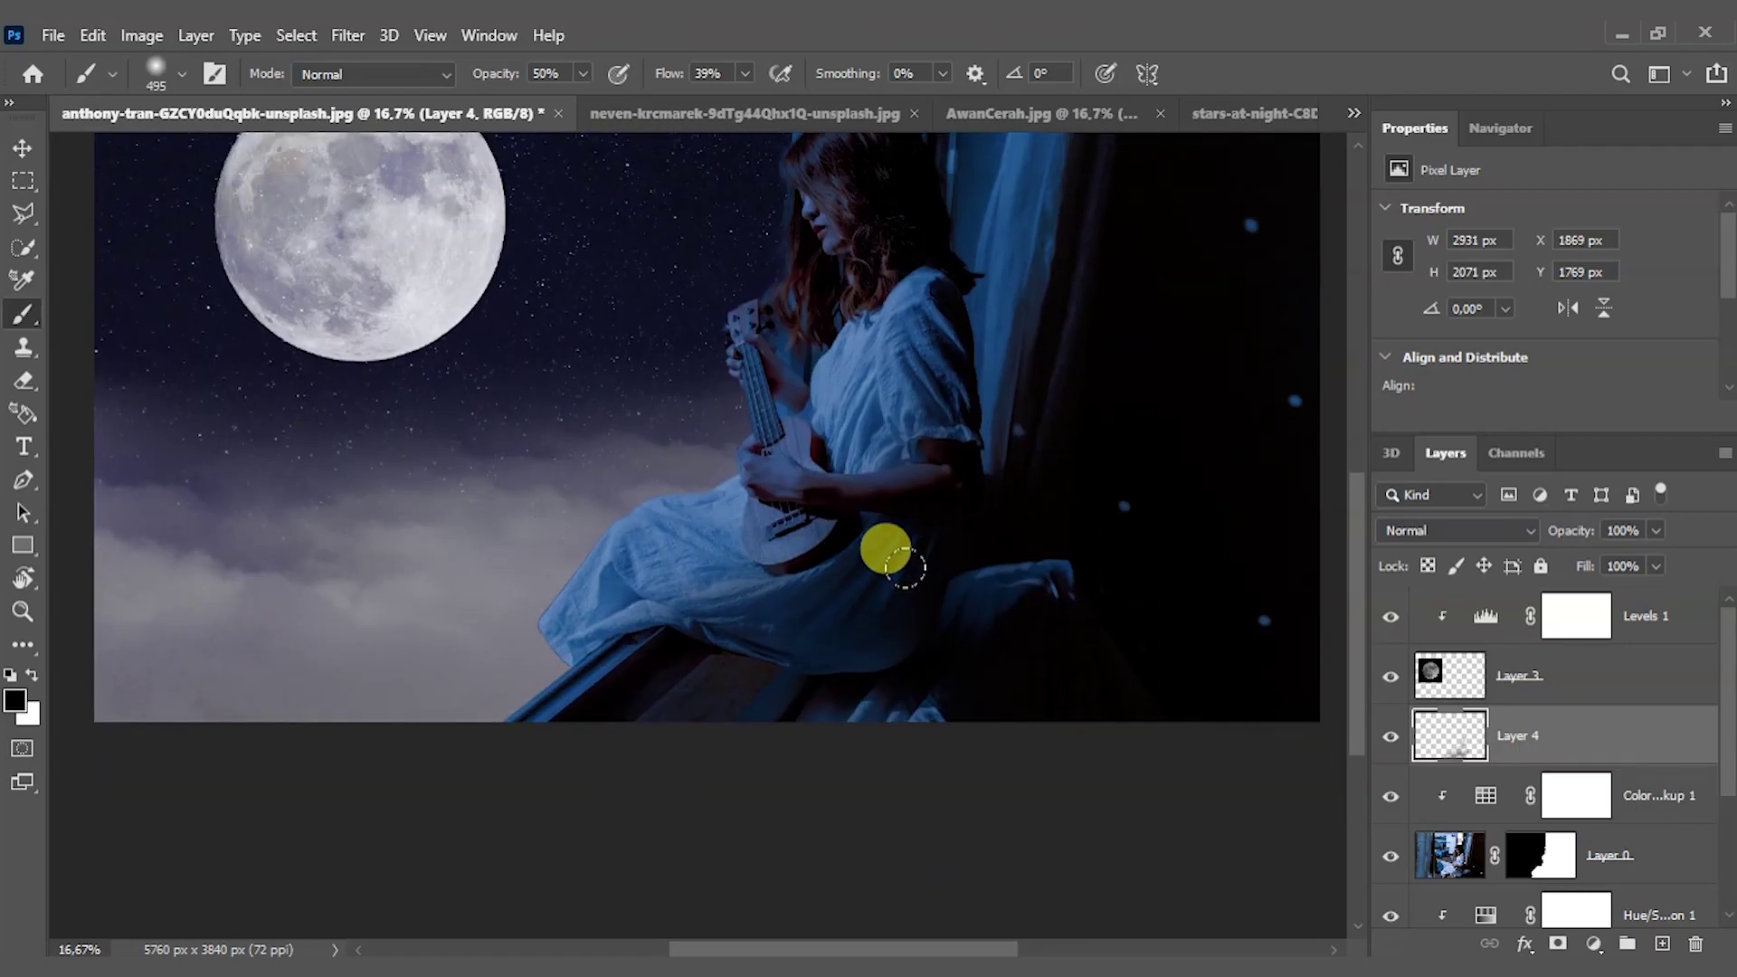
scroll(905, 568, "up", 2)
scroll(973, 457, "up", 1)
left_click_drag(899, 474, 950, 457)
scroll(950, 457, "up", 1)
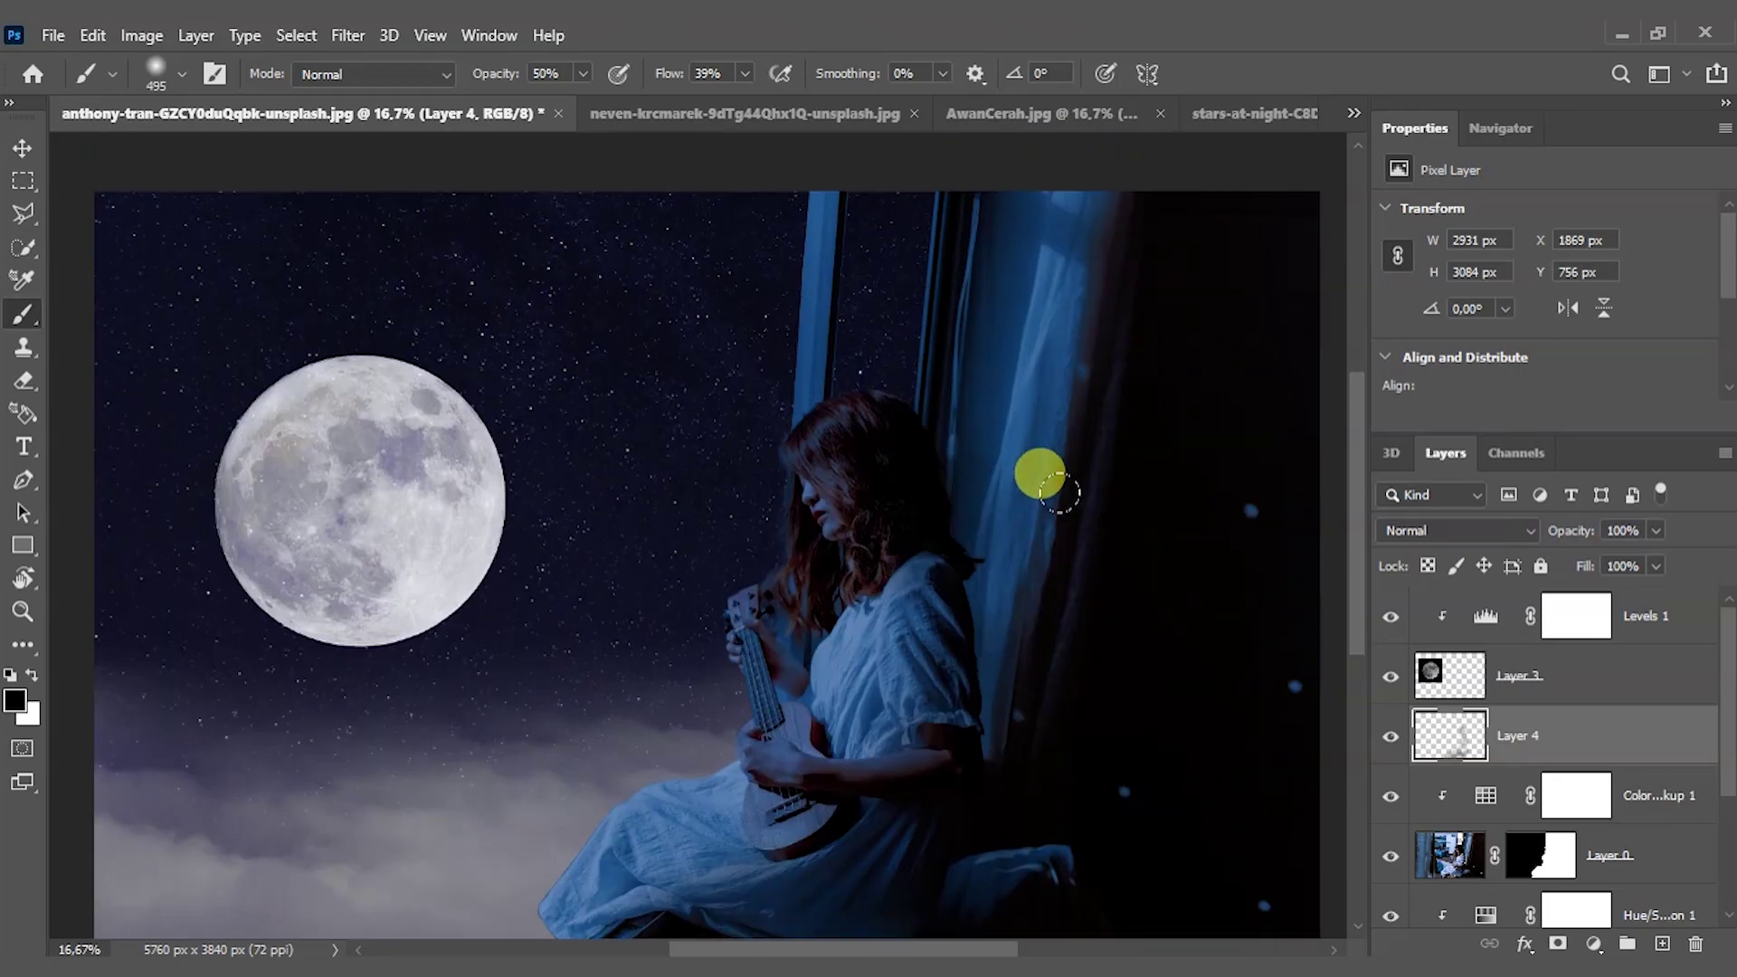
- Darken the curtain beside the girl with soft black strokes, resizing the brush between strokes
left_click_drag(1058, 493, 1059, 588)
right_click(1118, 507)
left_click_drag(1118, 506, 1029, 525)
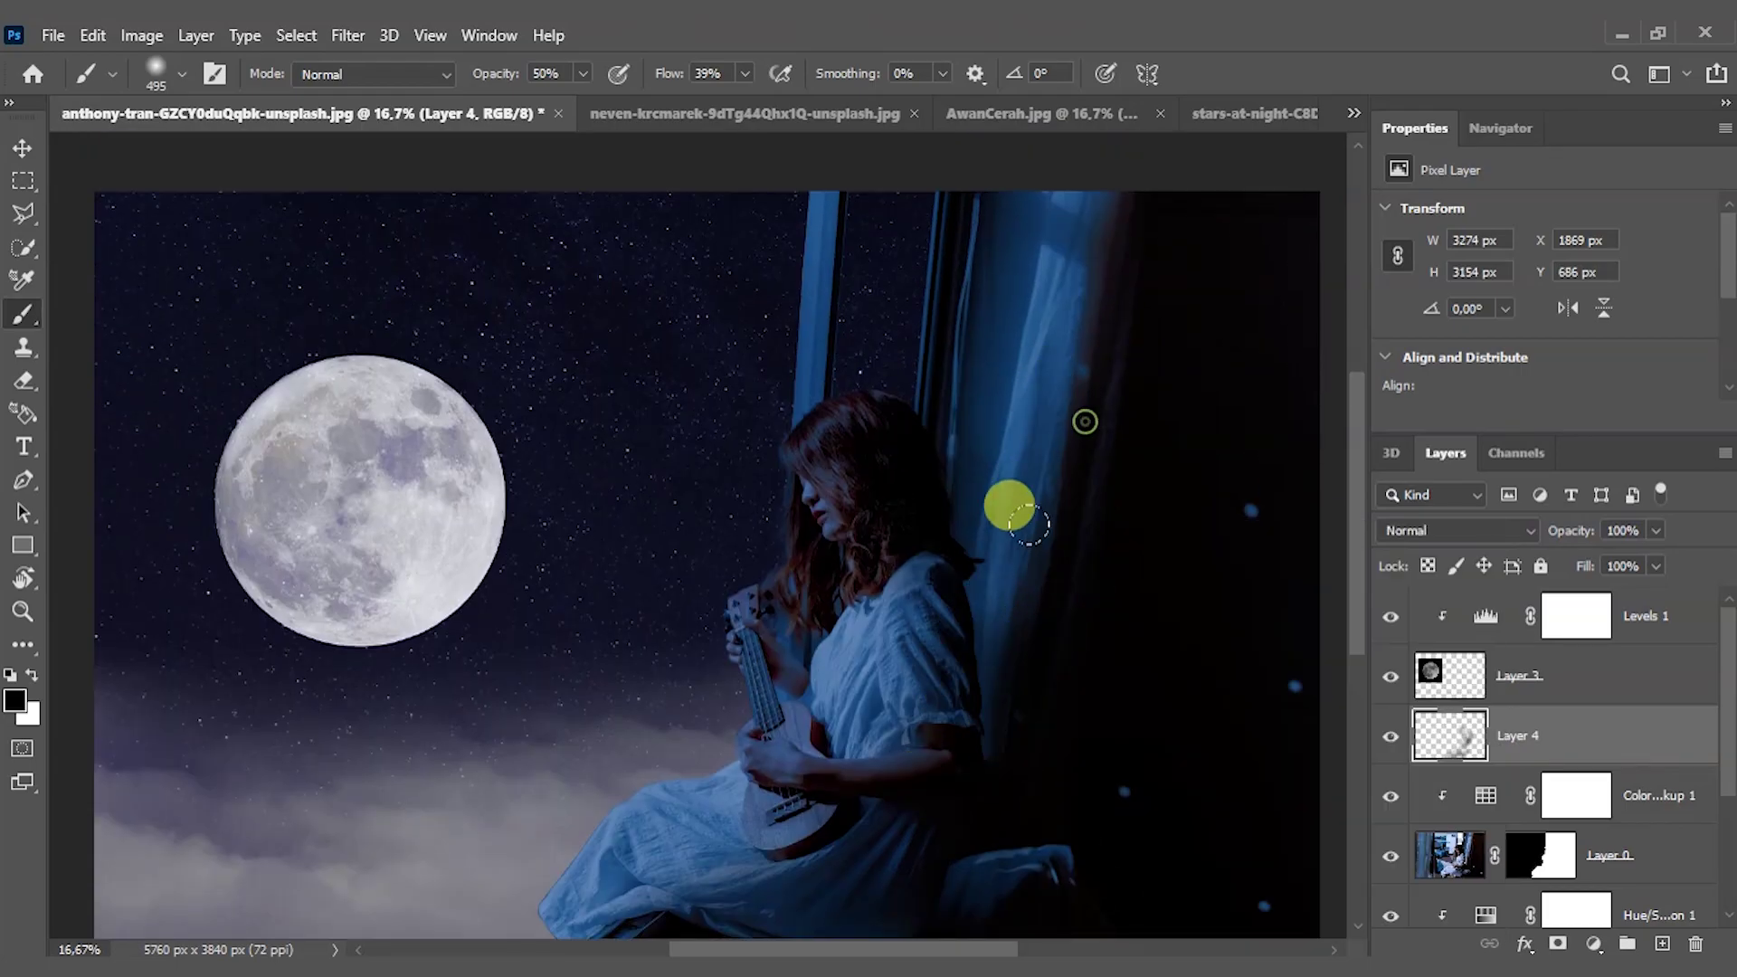
scroll(1029, 525, "up", 1)
scroll(1163, 493, "up", 1)
left_click_drag(1116, 368, 963, 293)
right_click(964, 293)
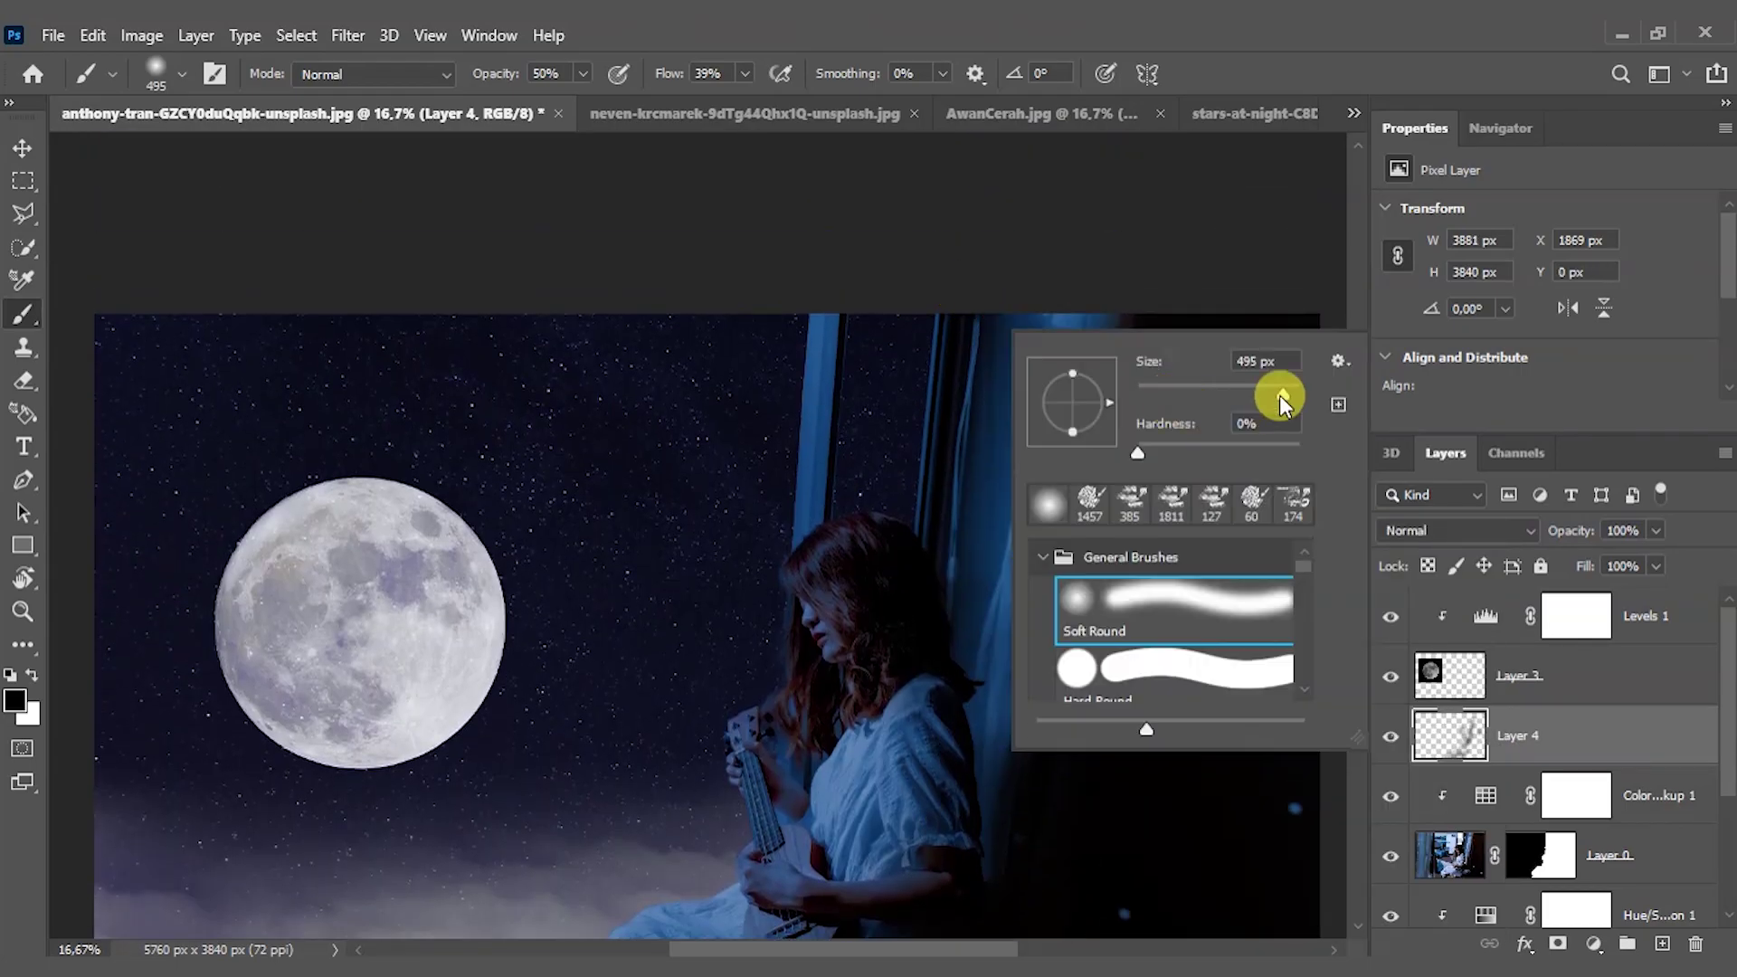
left_click_drag(1283, 401, 1294, 396)
left_click_drag(869, 217, 874, 578)
scroll(915, 462, "down", 3)
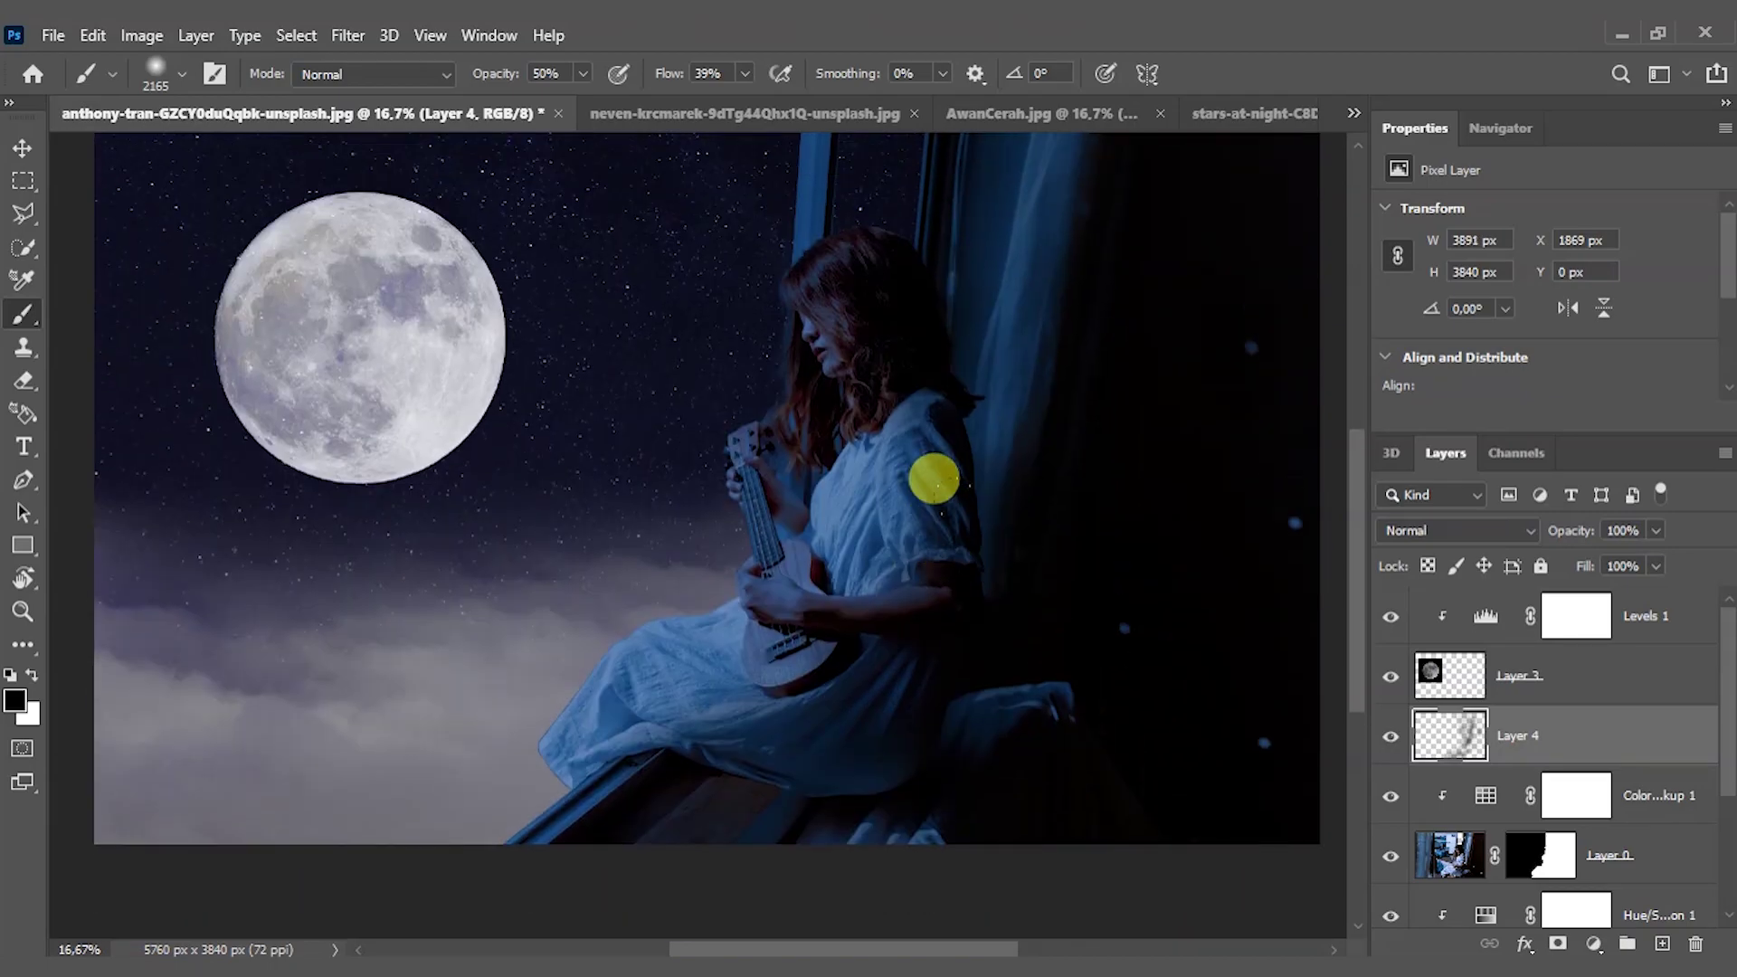
- Paint black on Color Lookup 1's mask over the girl with a 448 px brush
left_click(25, 156)
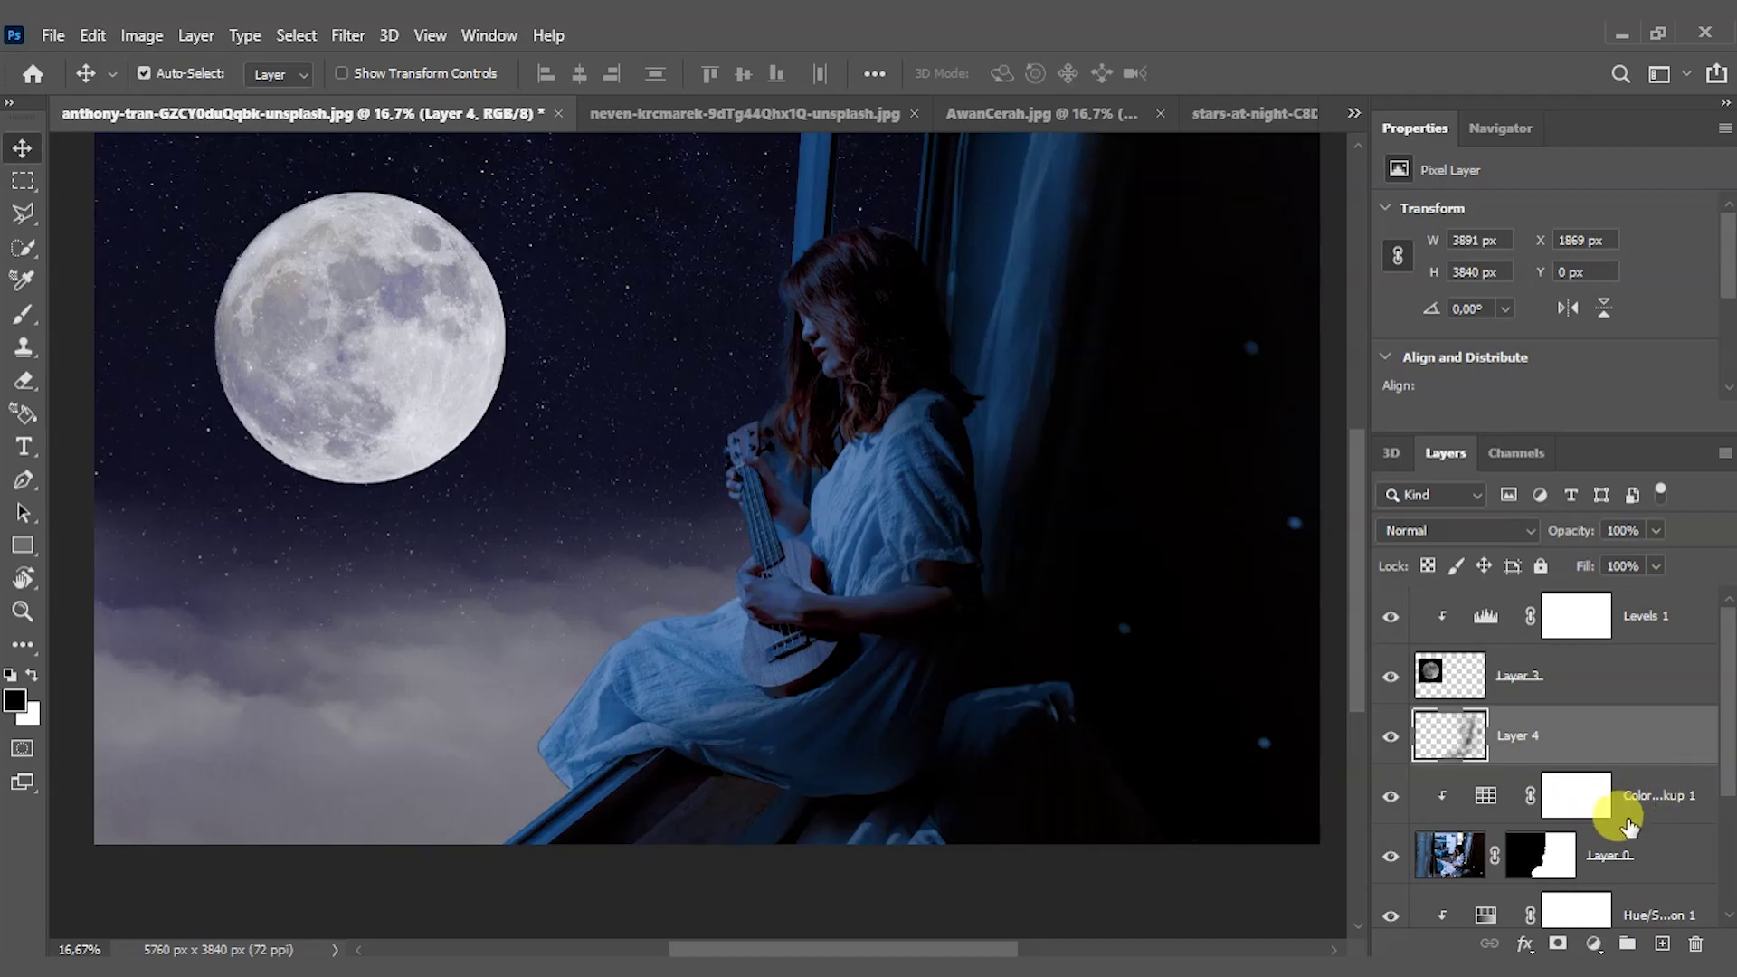
left_click(1673, 806)
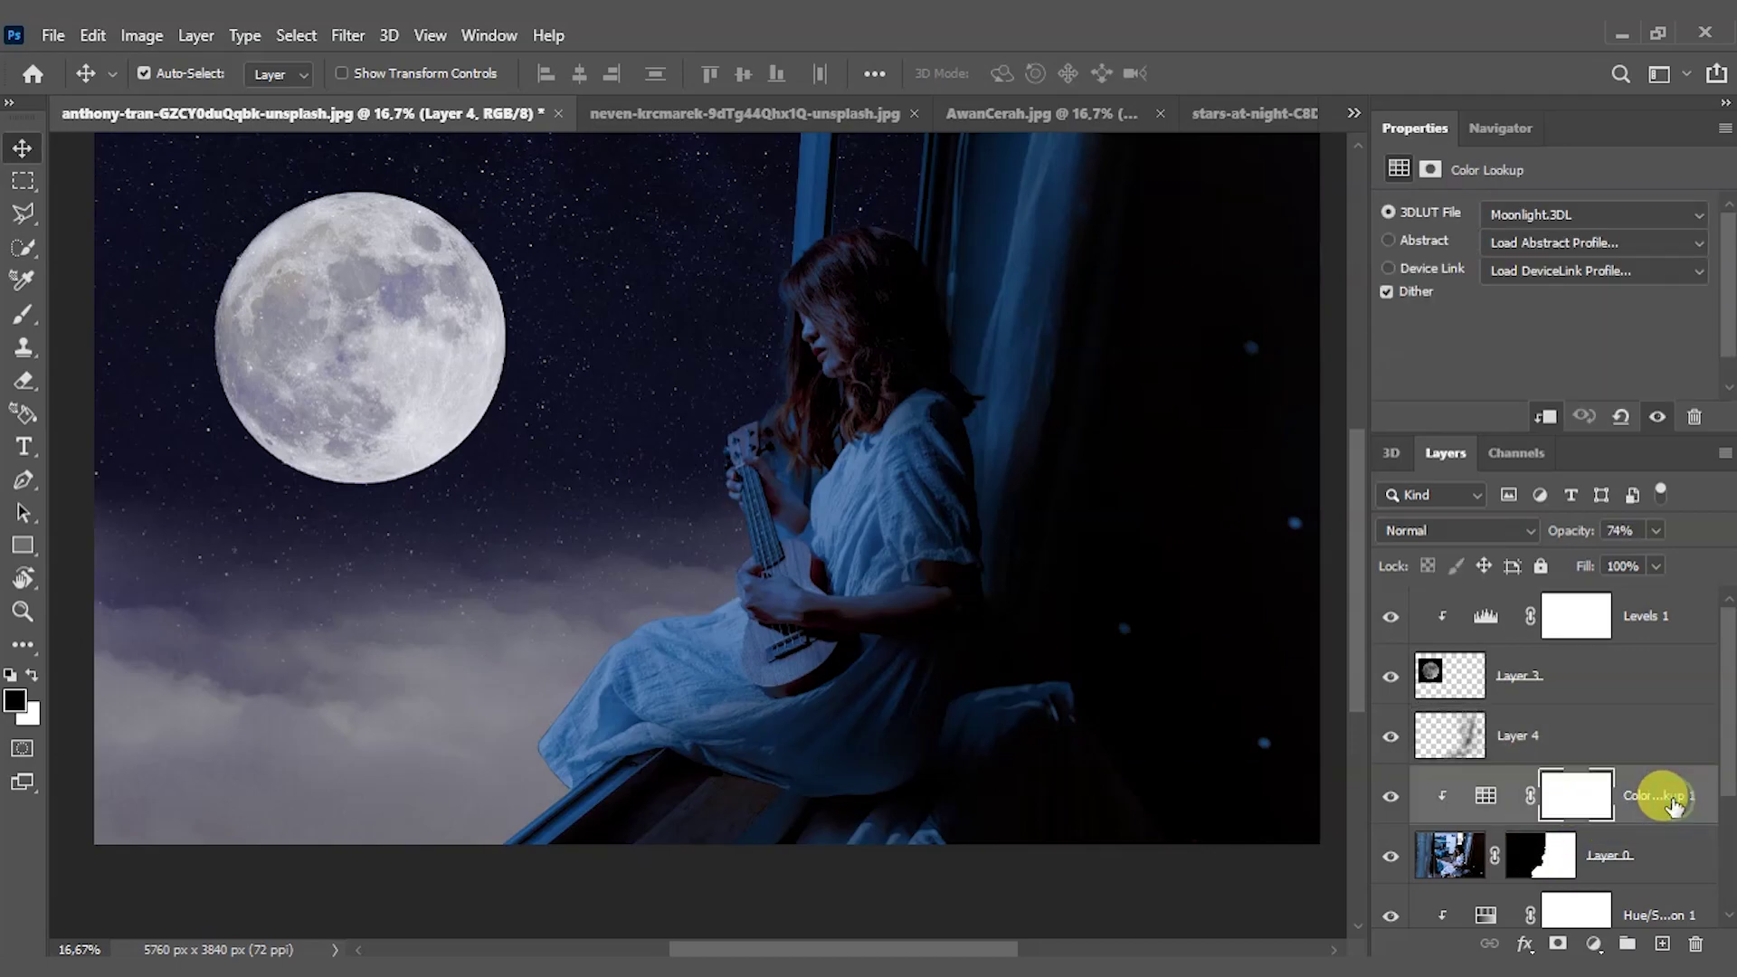
left_click(1570, 803)
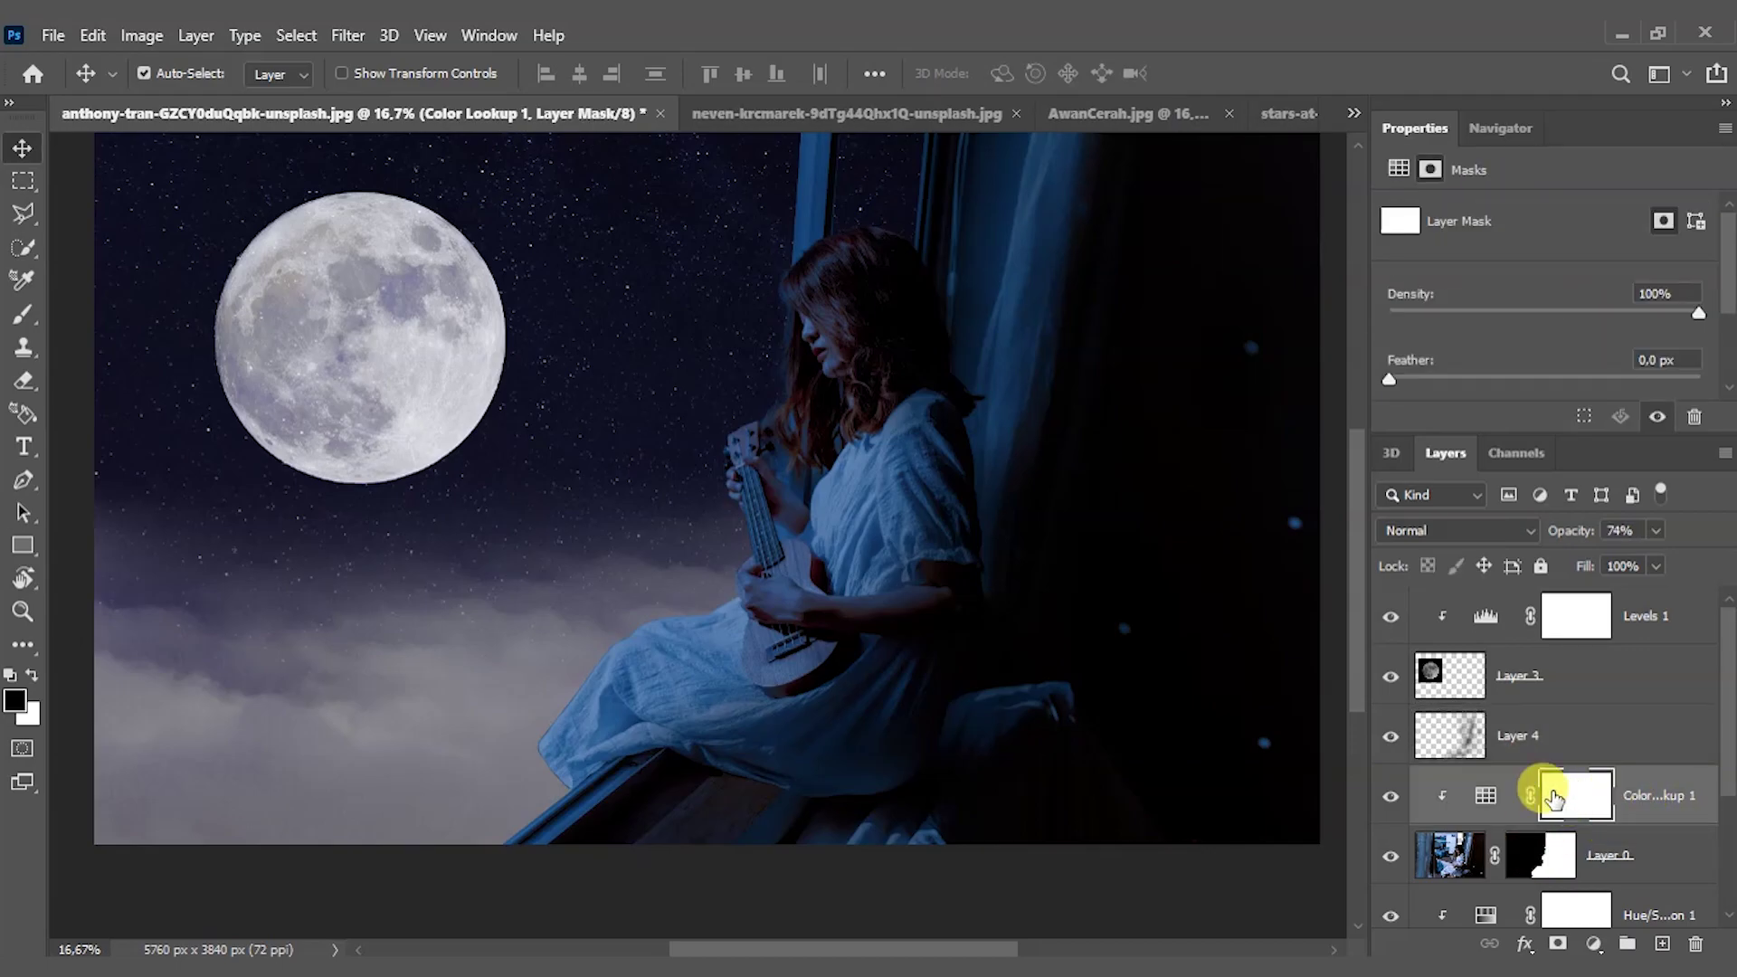
left_click(23, 313)
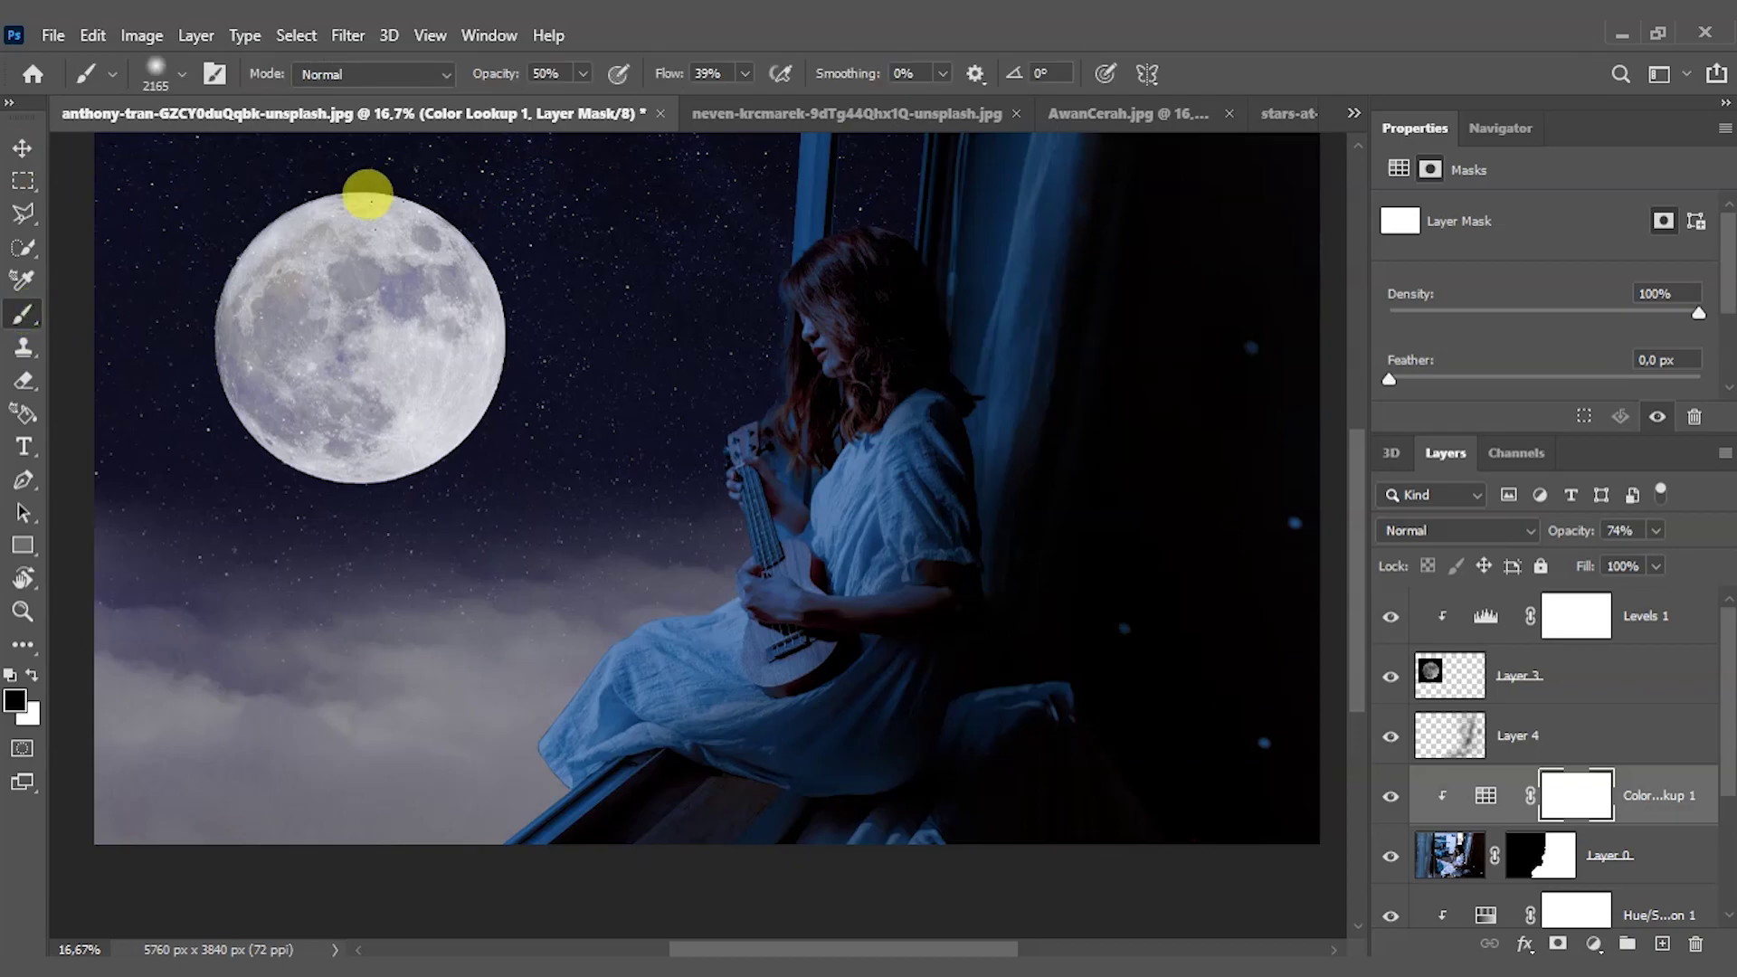
right_click(828, 356)
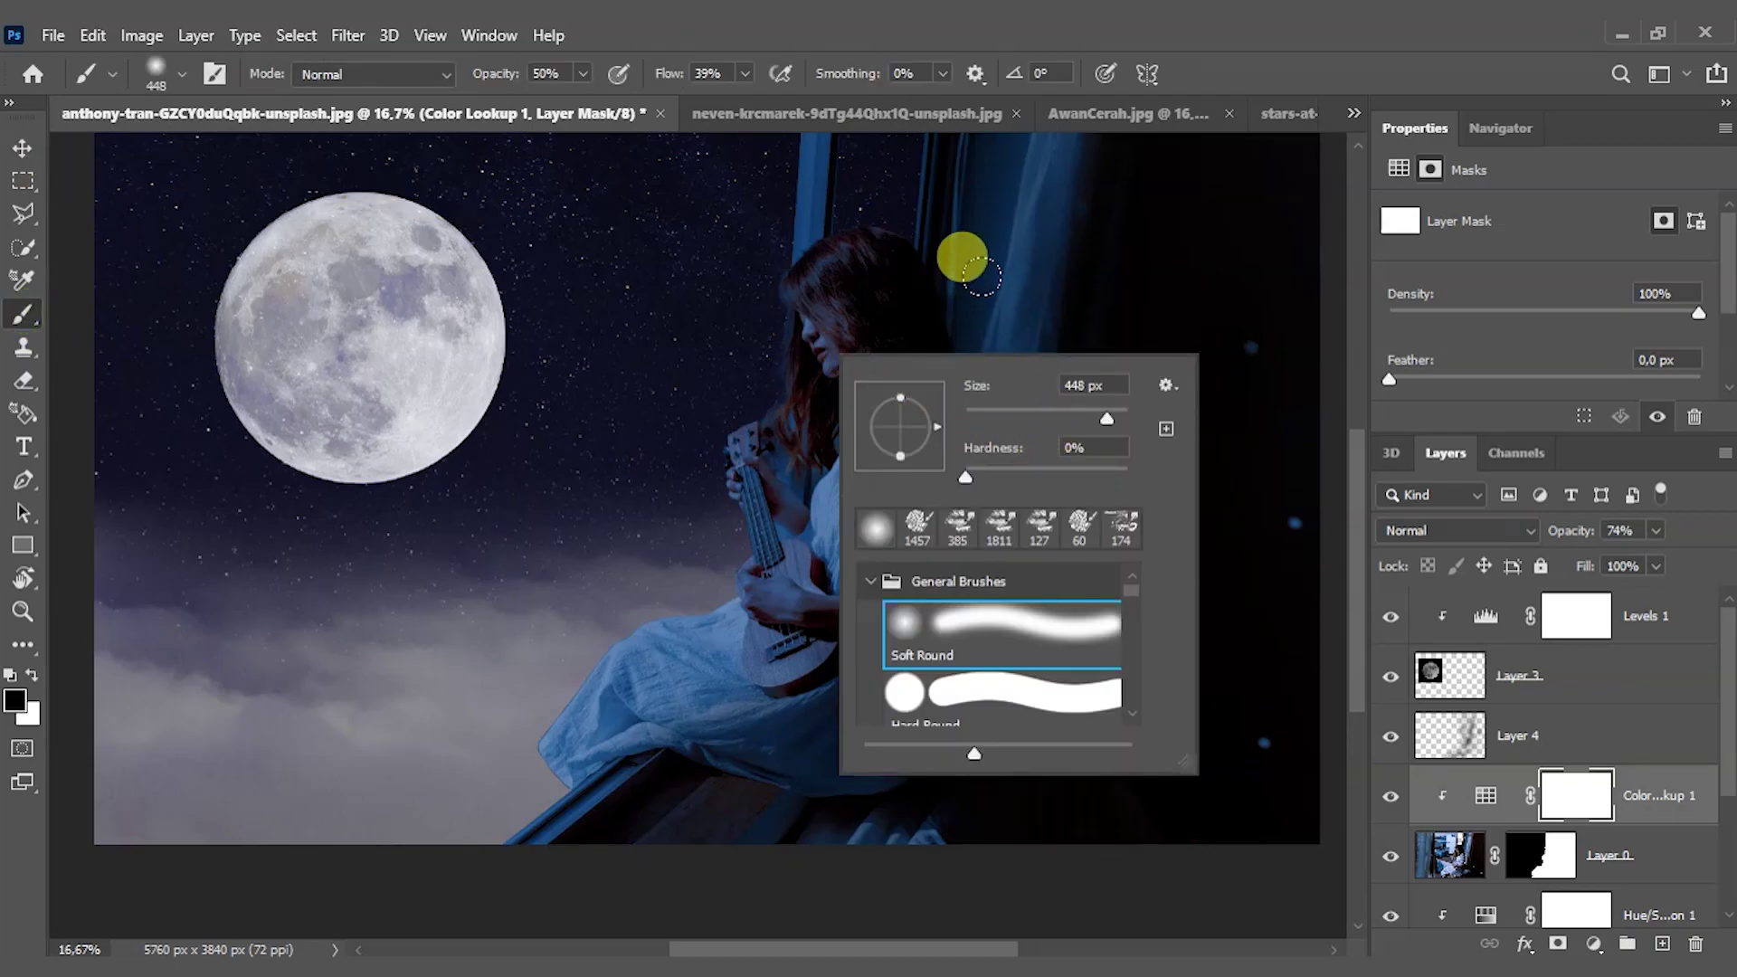
left_click(1015, 42)
mouse_move(833, 310)
left_mouse_down()
mouse_move(796, 289)
mouse_move(740, 543)
mouse_move(553, 627)
mouse_move(788, 339)
mouse_move(775, 514)
left_mouse_up()
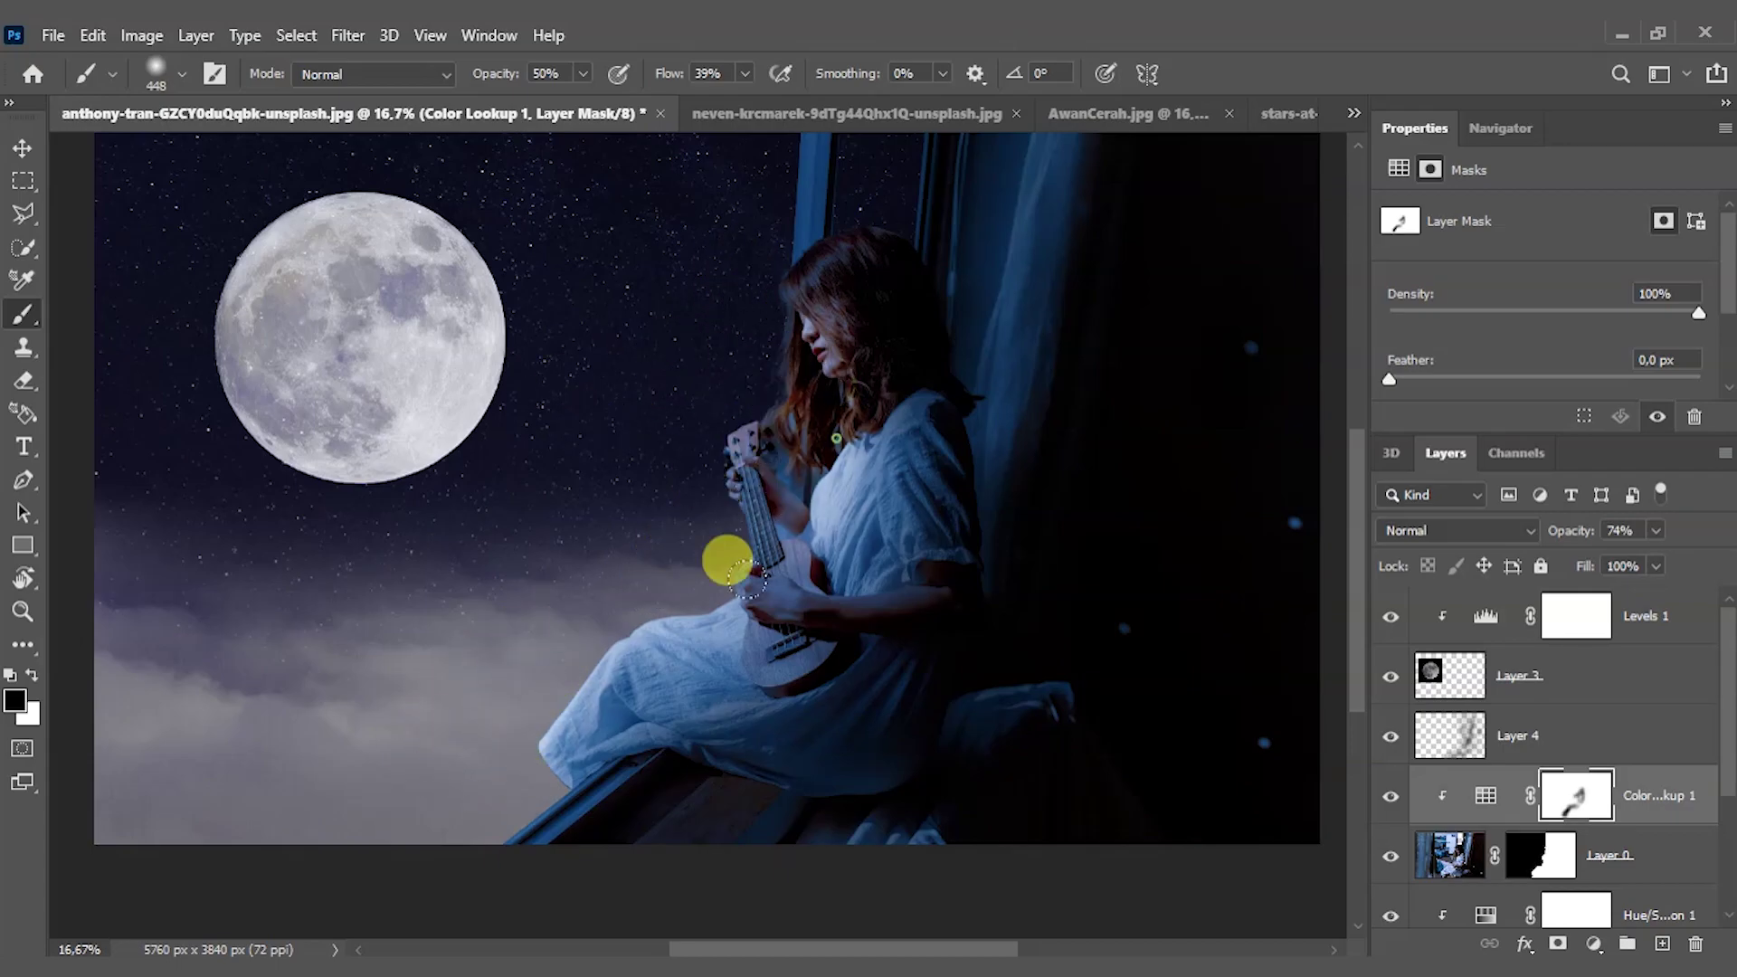
- Zoom in on the girl's face and ukulele
scroll(769, 507, "down", 2)
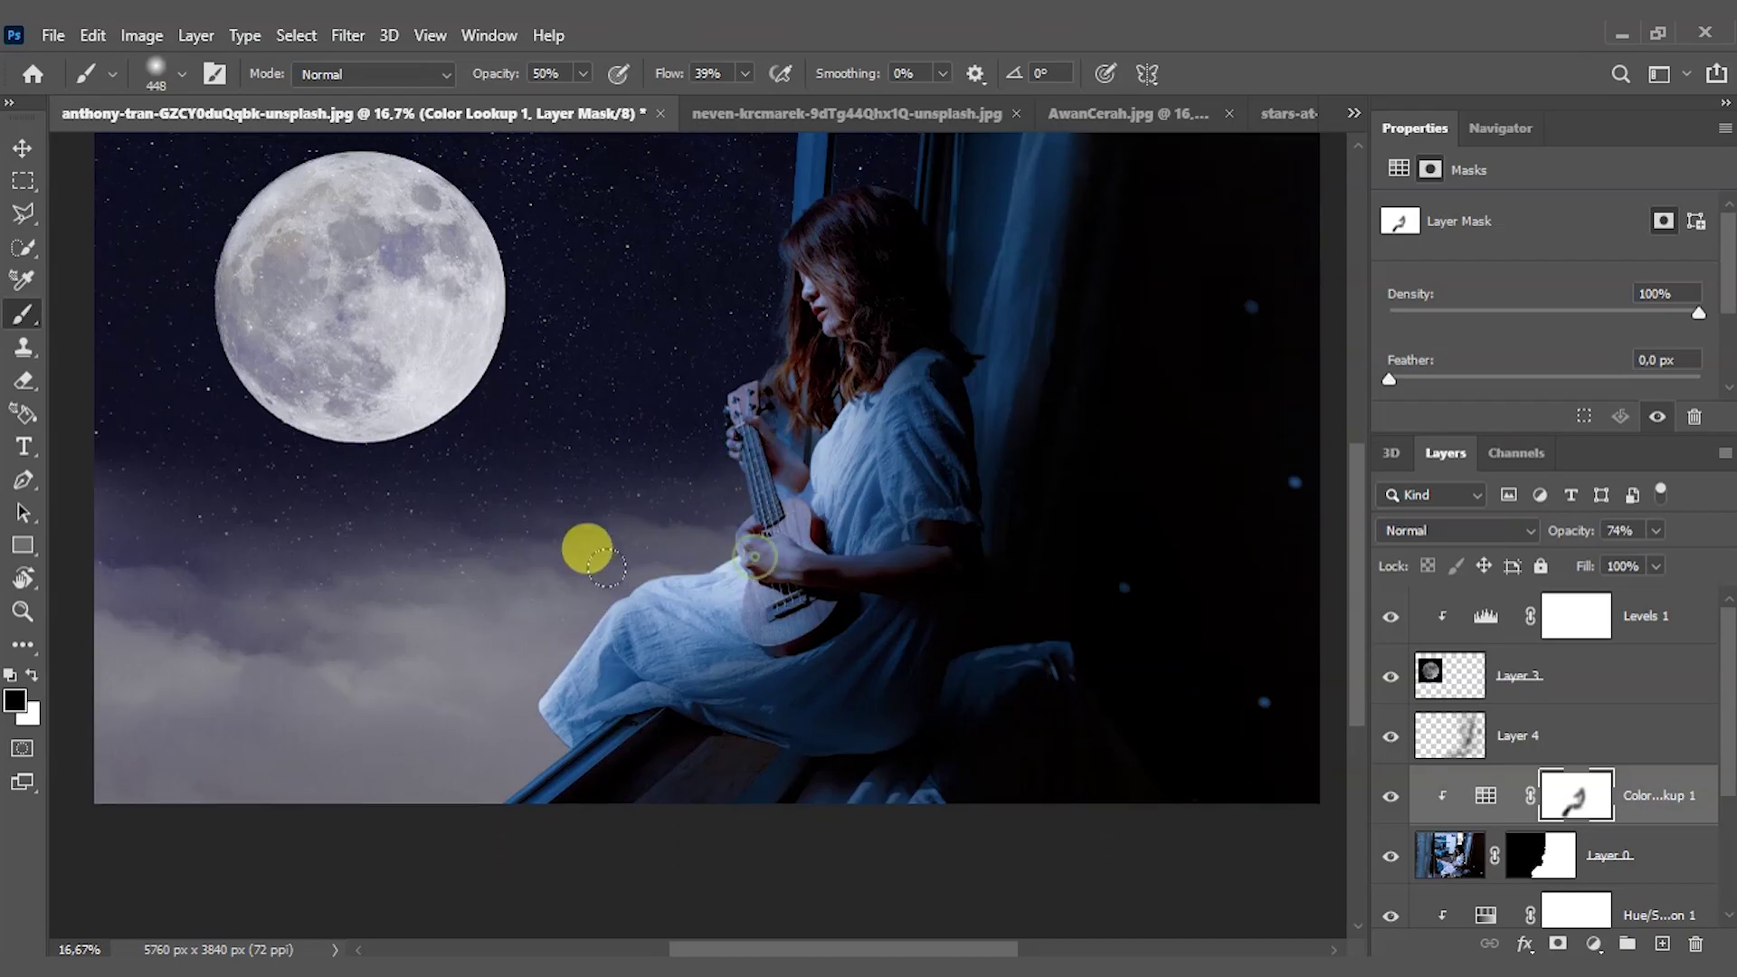
key("z")
mouse_move(768, 466)
left_mouse_down()
mouse_move(699, 604)
mouse_move(853, 534)
left_mouse_up()
- Refine Layer 0's mask along the girl's hair edge with a 95 px brush
scroll(826, 453, "up", 5)
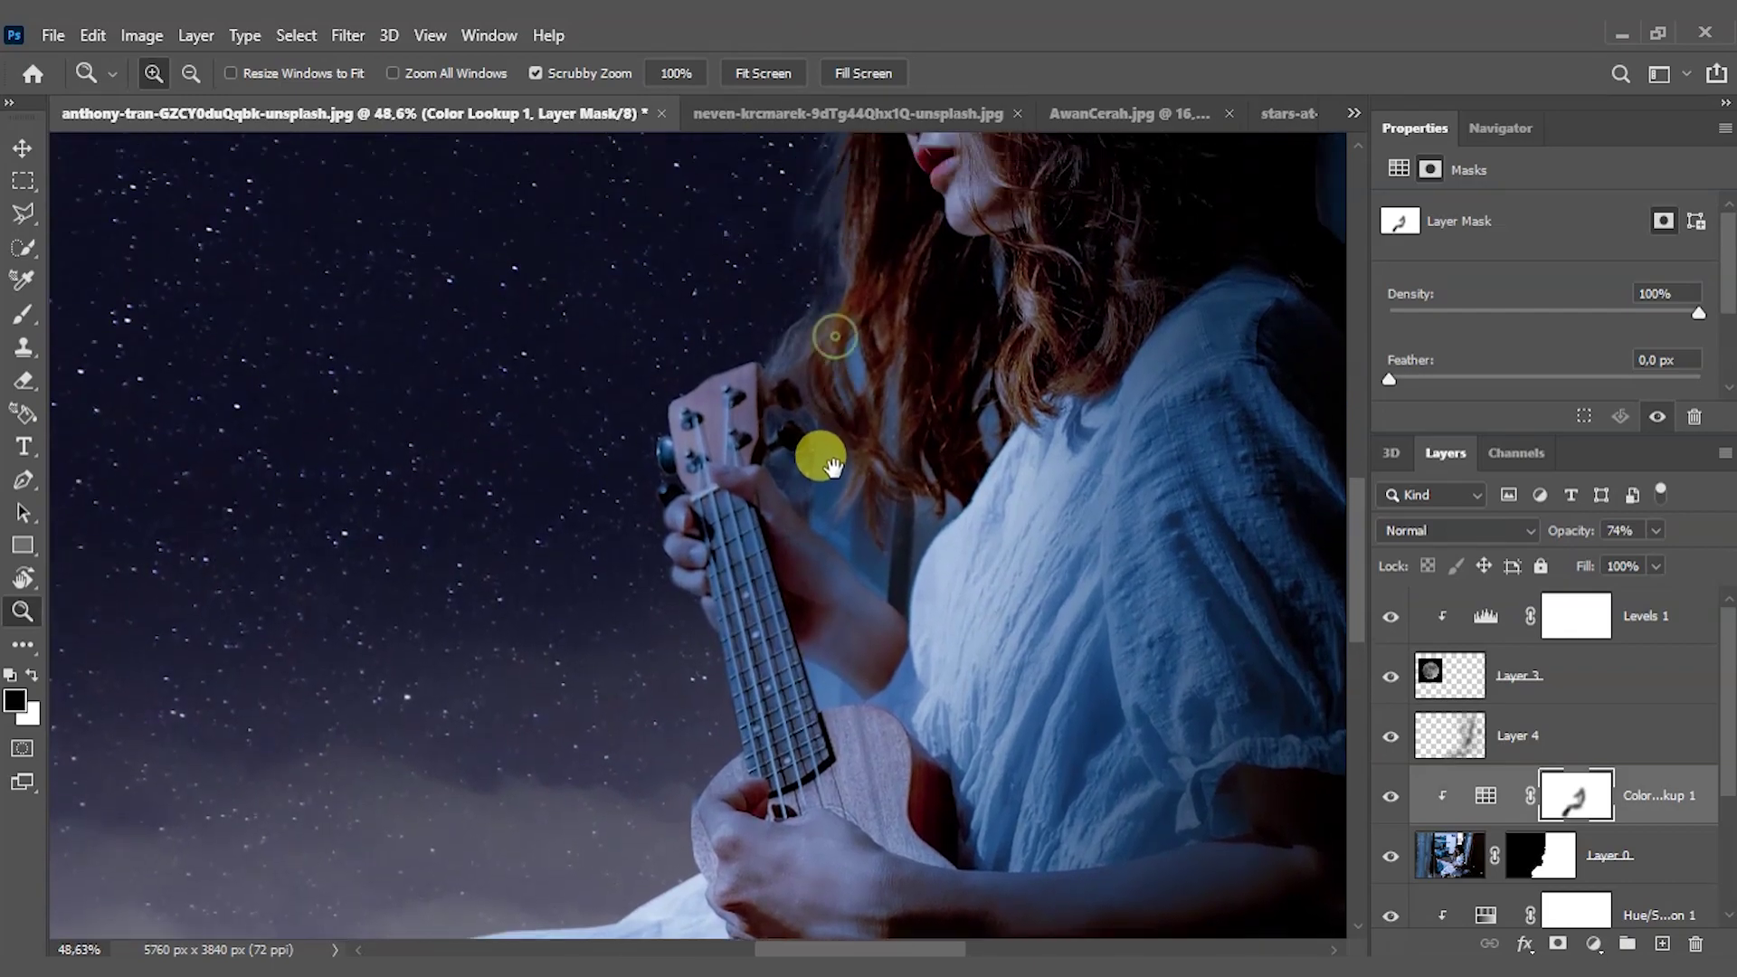
left_click_drag(832, 445, 736, 601)
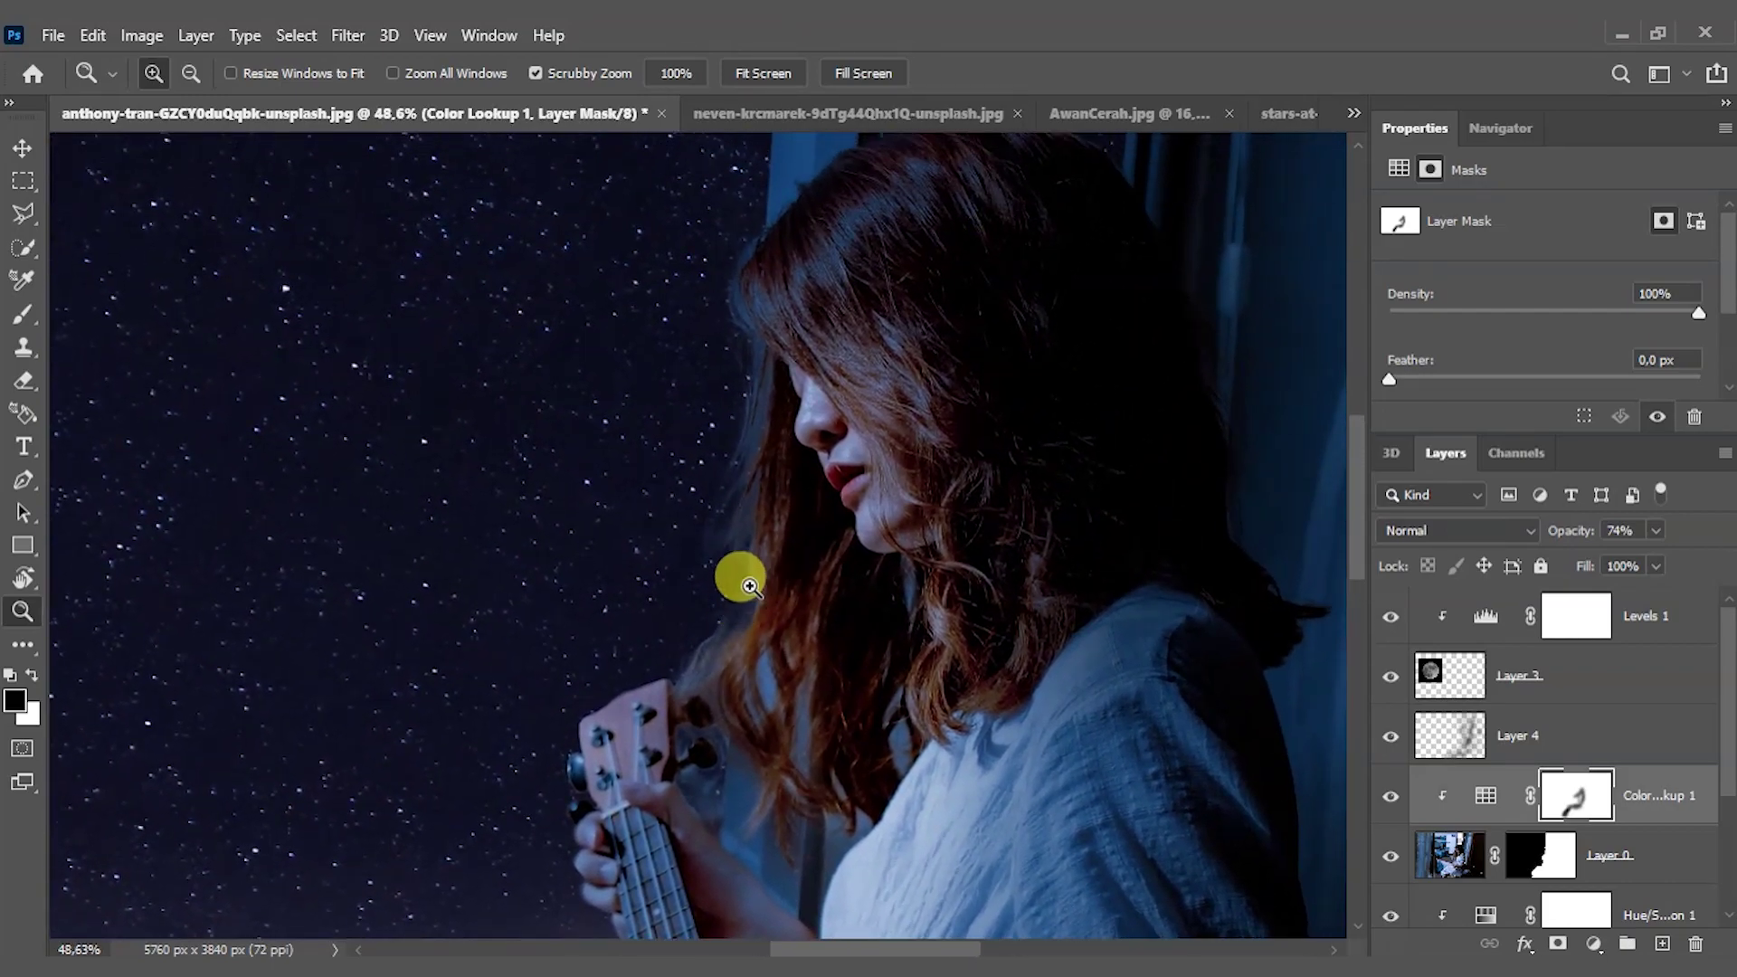
left_click(1536, 850)
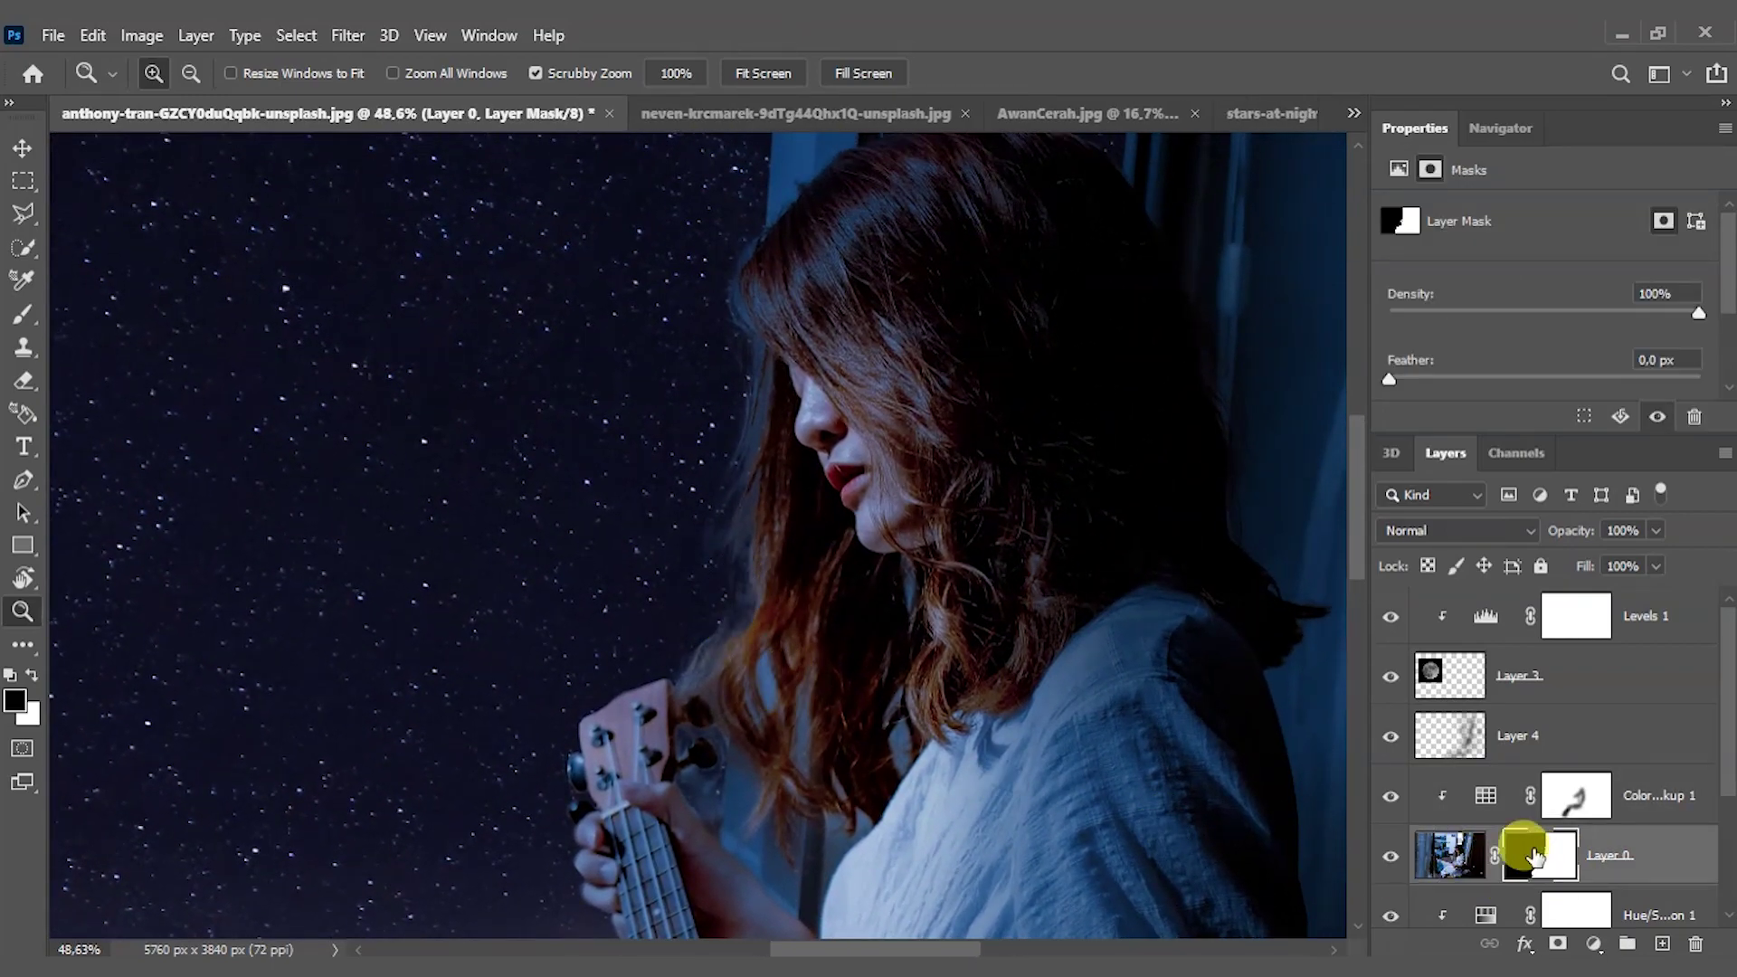
left_click(25, 313)
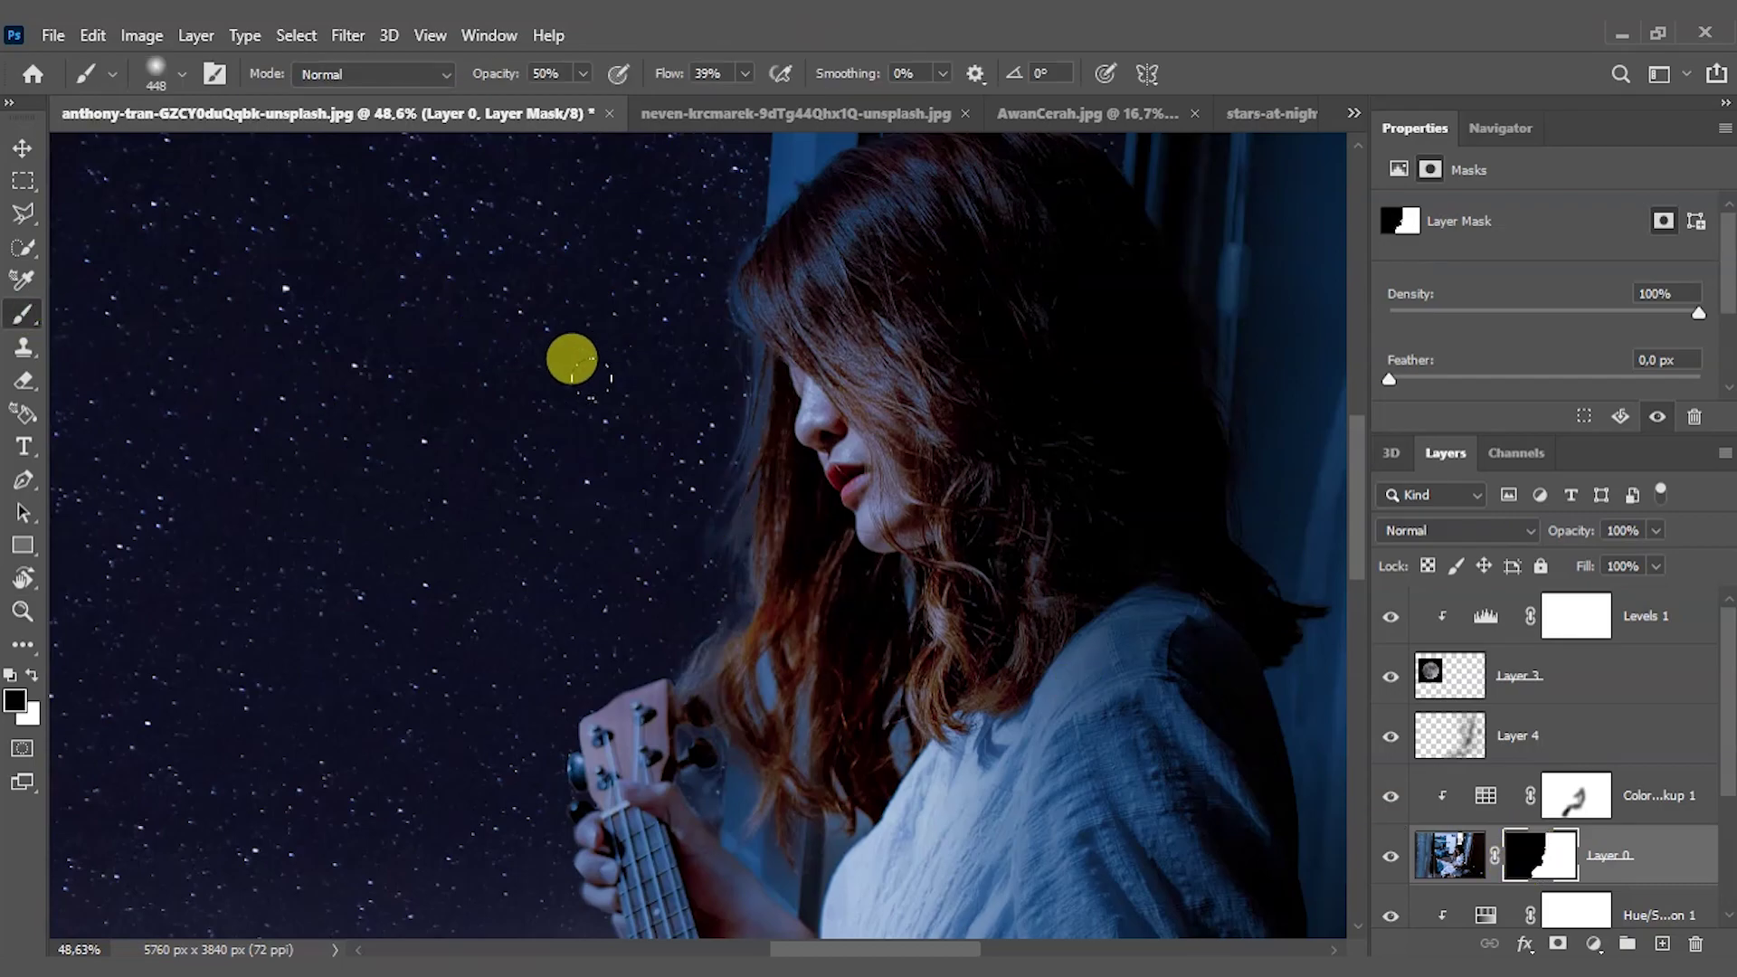
right_click(671, 501)
left_click_drag(948, 565, 869, 568)
key("Return")
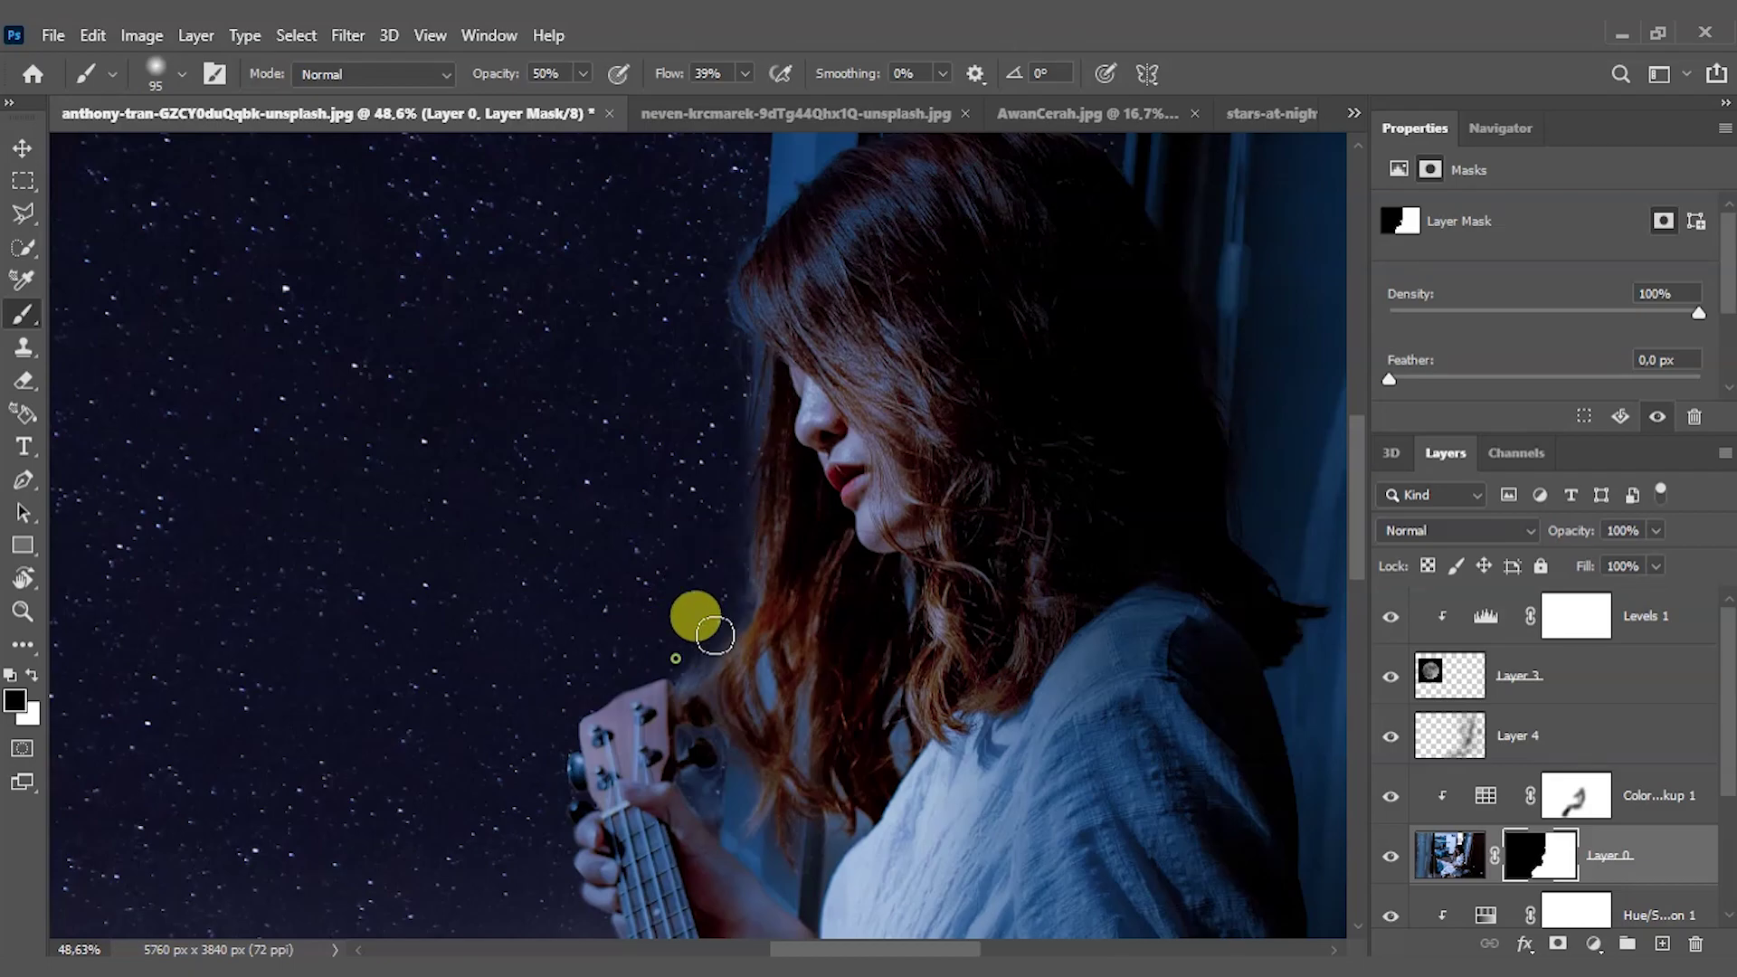
mouse_move(704, 520)
left_mouse_down()
mouse_move(699, 656)
mouse_move(733, 450)
left_mouse_up()
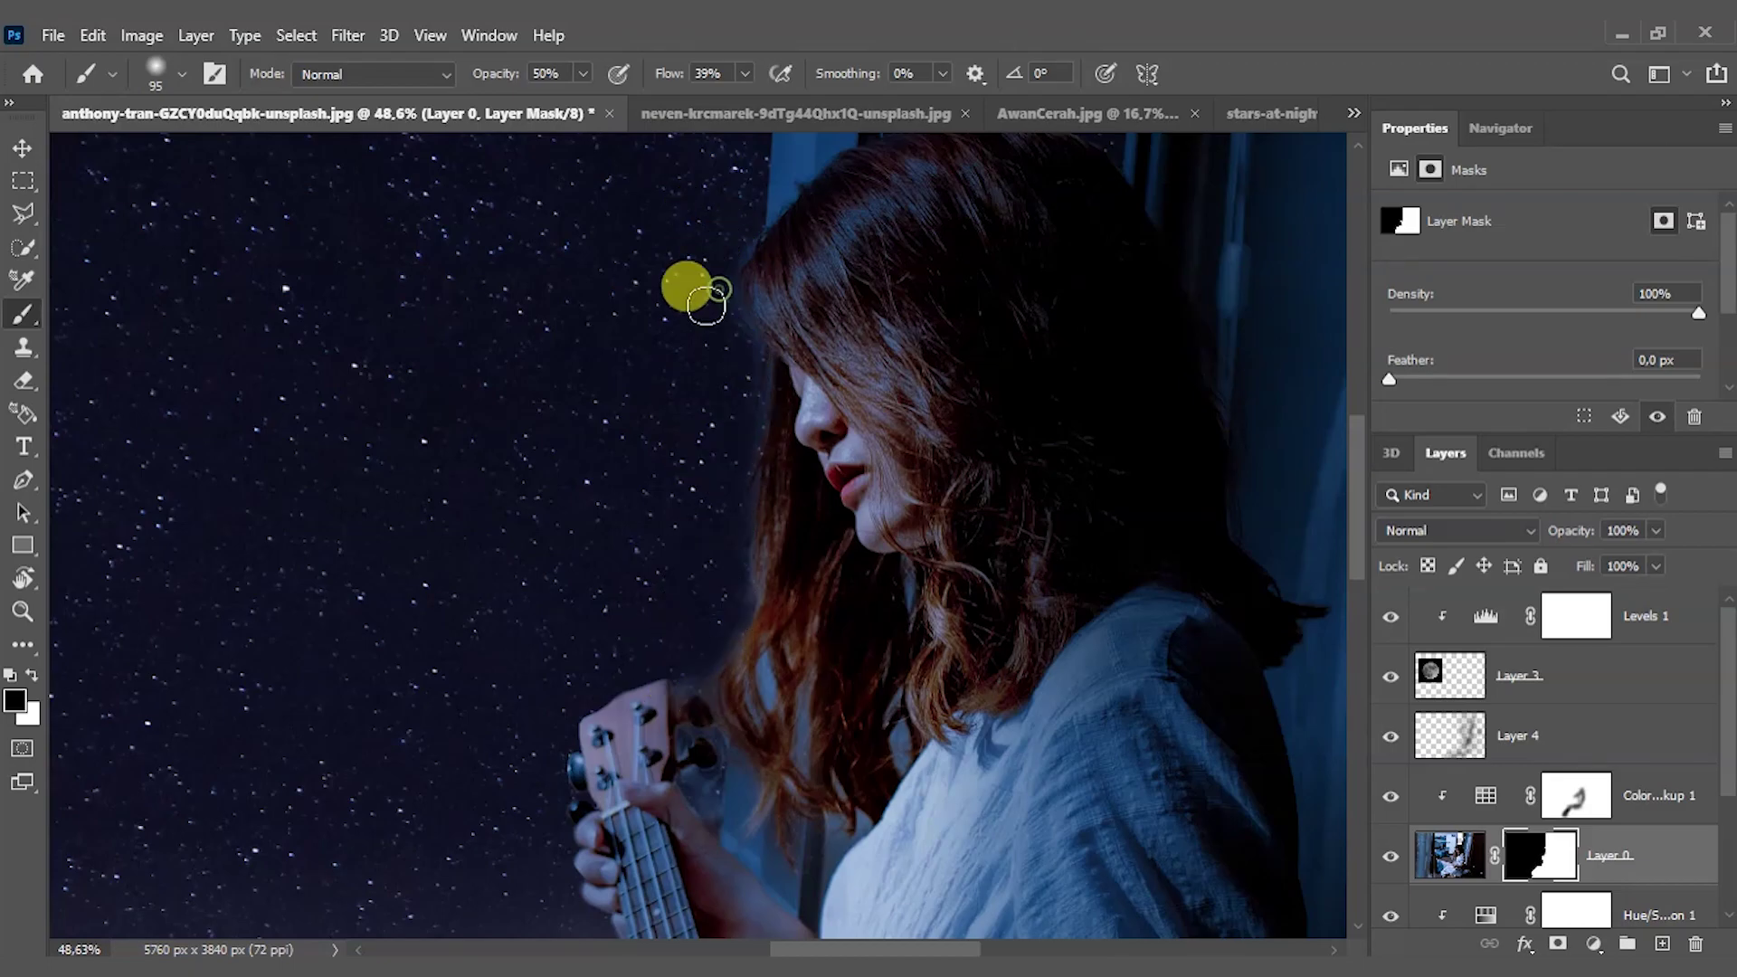
- Refine the mask around the ukulele head and hair edge with a 39 px brush
left_click_drag(721, 353, 685, 441)
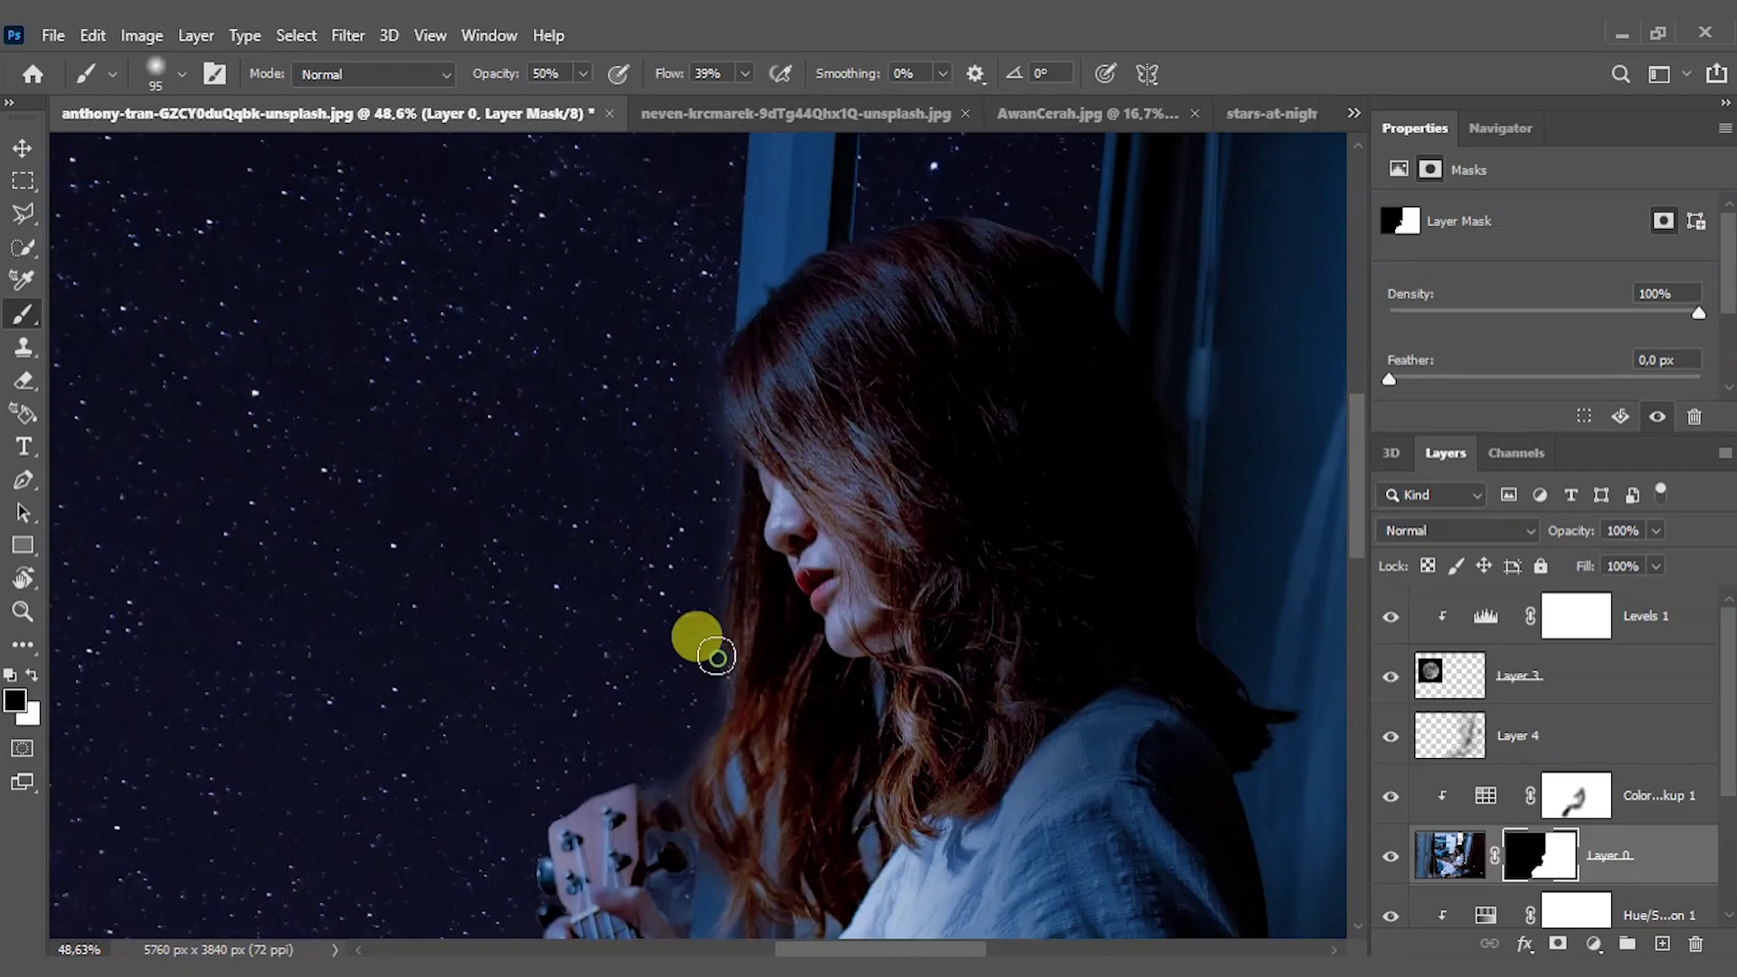
left_click_drag(710, 656, 643, 438)
right_click(675, 525)
left_click_drag(867, 602, 846, 602)
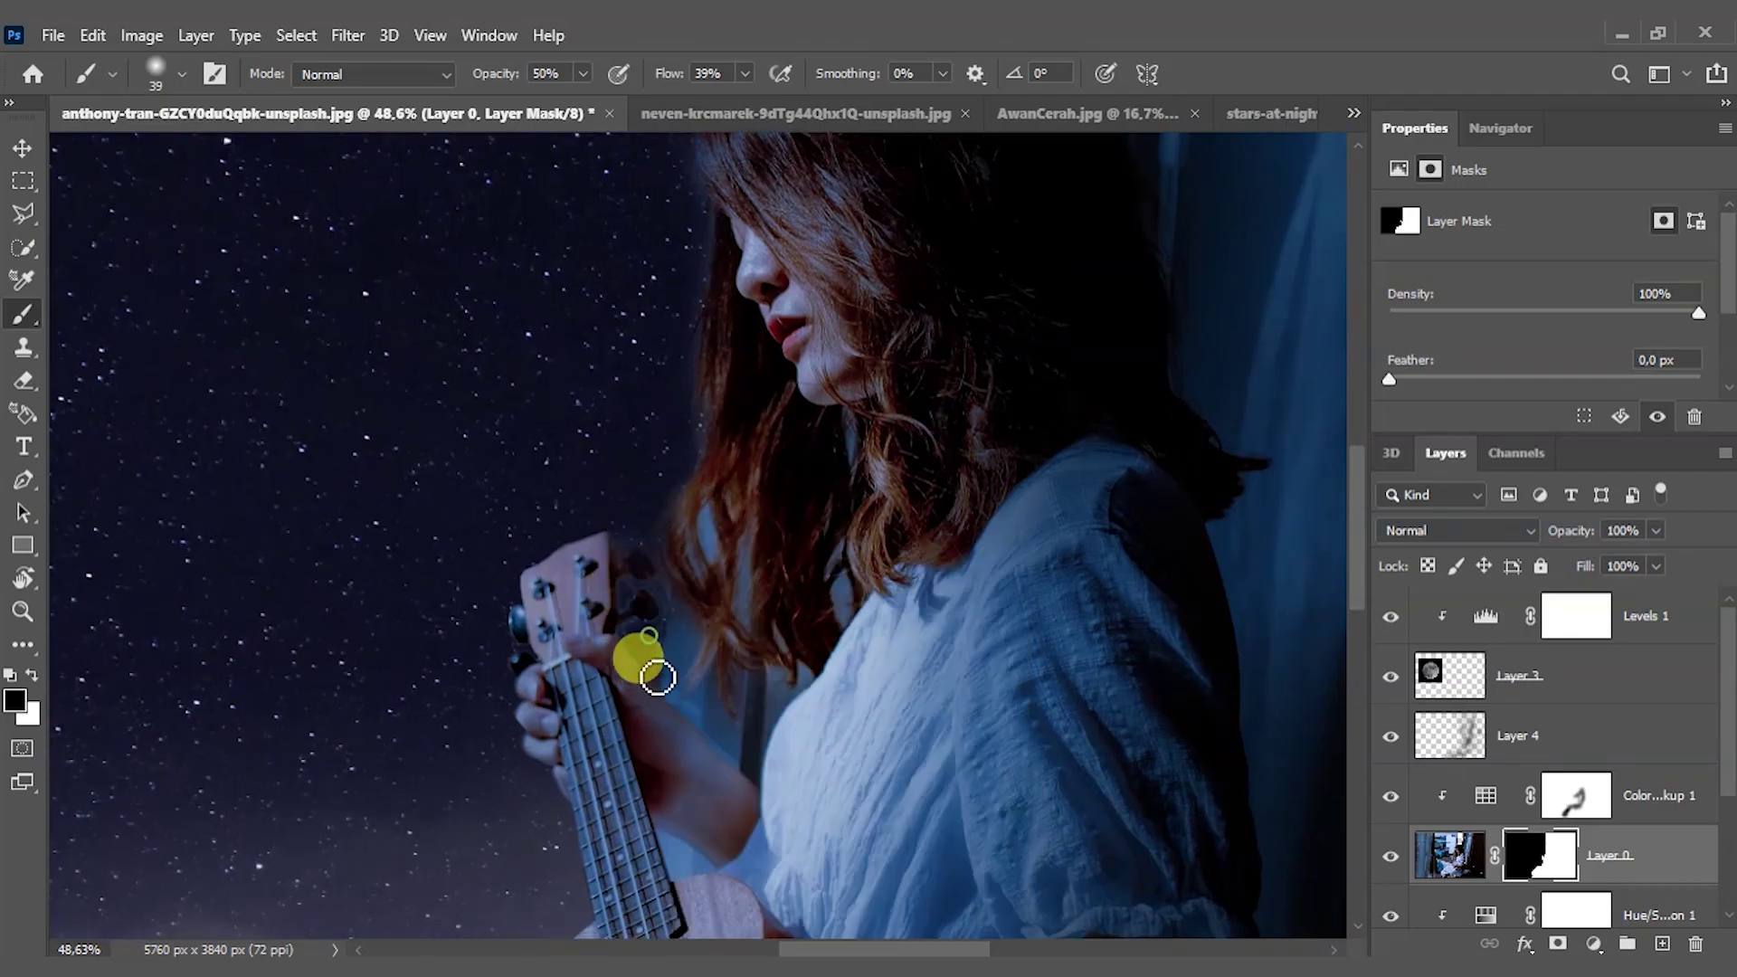
left_click_drag(641, 603, 682, 473)
scroll(760, 400, "up", 3)
left_click_drag(759, 401, 740, 683)
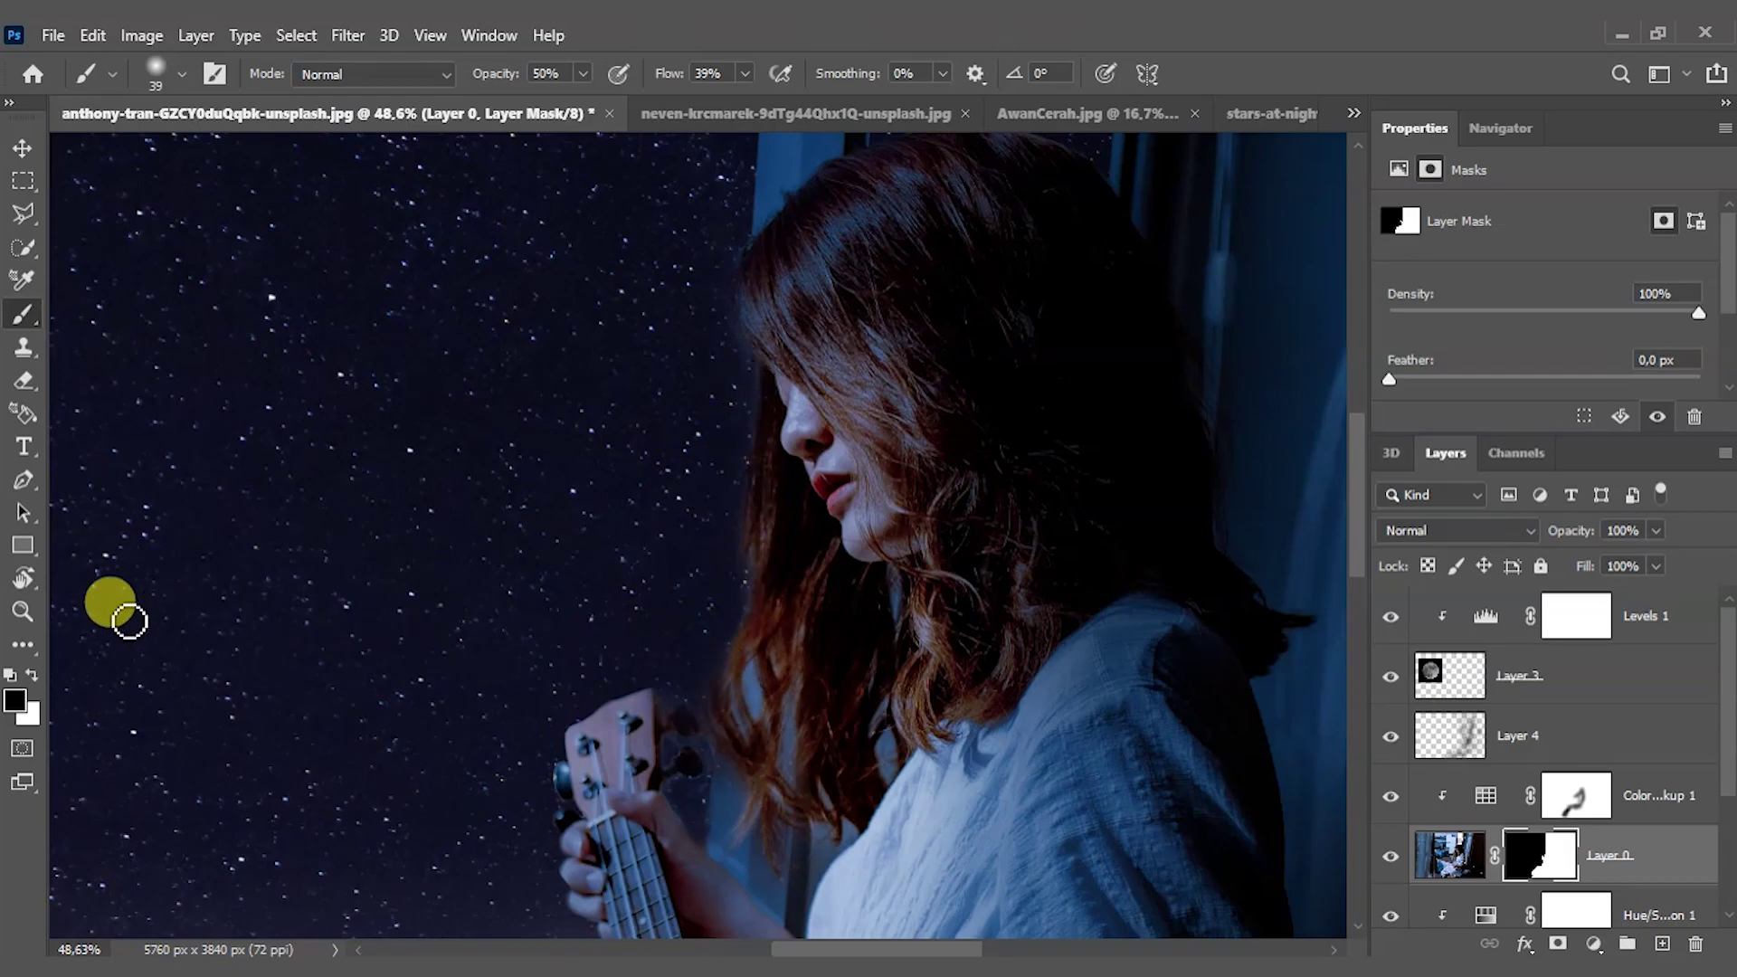
- Fit the whole composition on screen with the Zoom tool
left_click(23, 611)
right_click(511, 593)
left_click(554, 609)
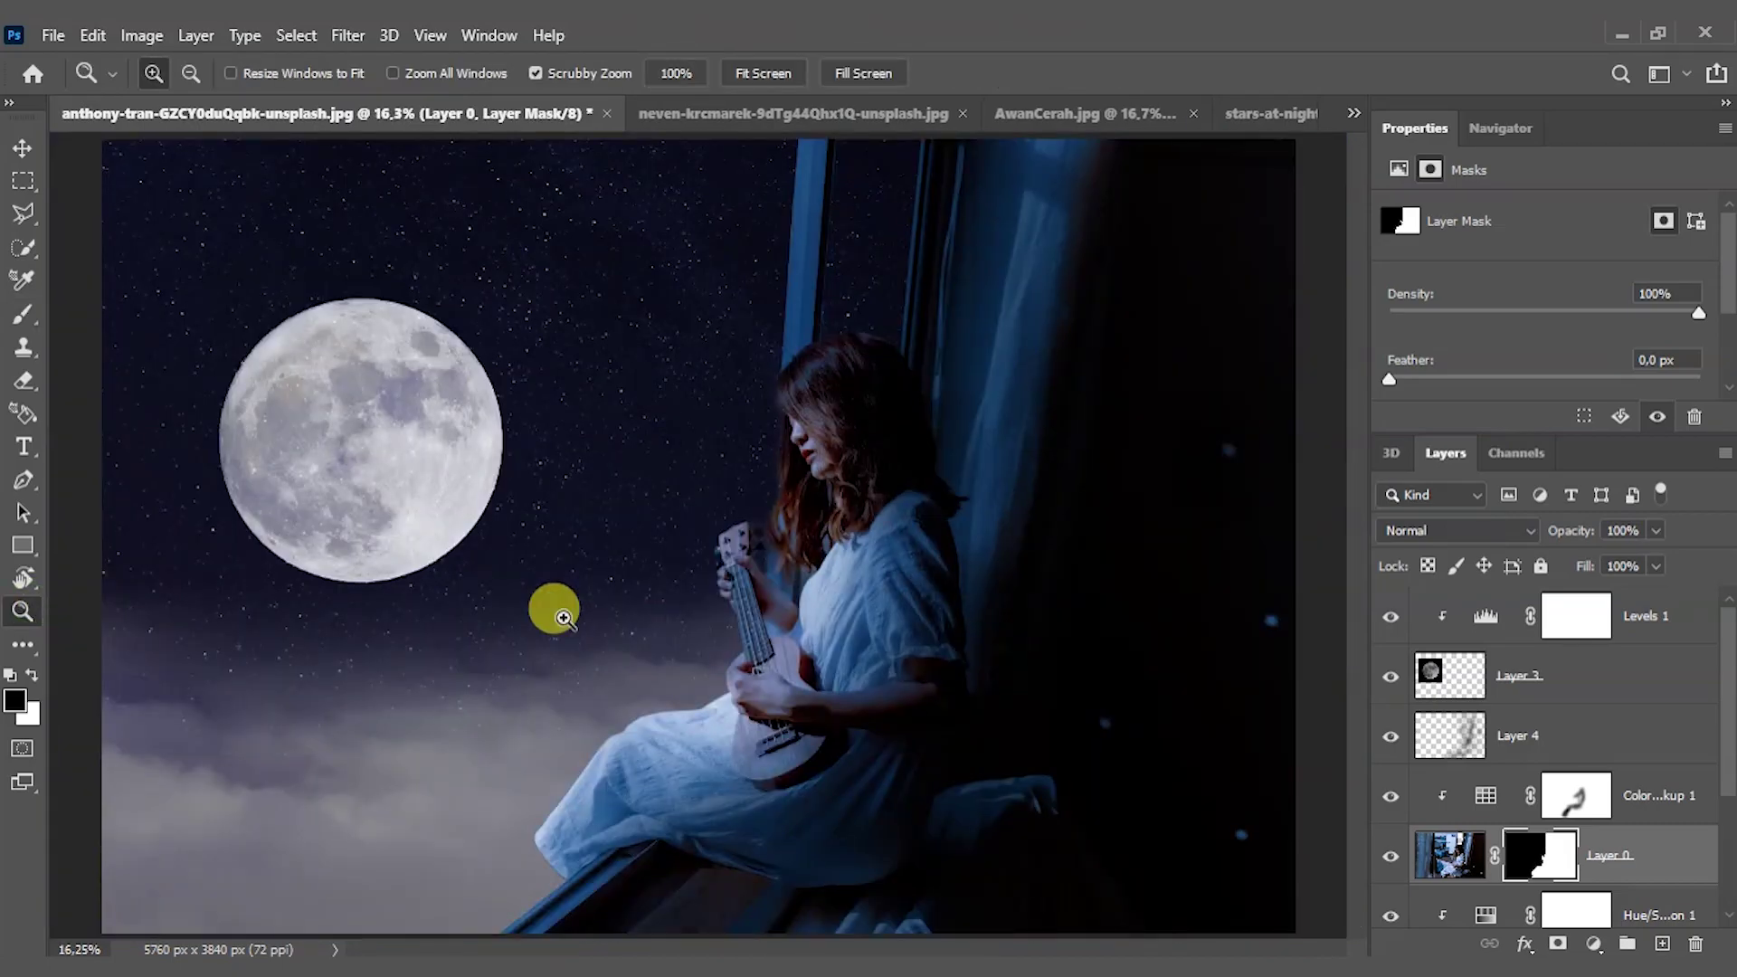
- Add a new empty layer above the Levels 1 adjustment
left_click(27, 156)
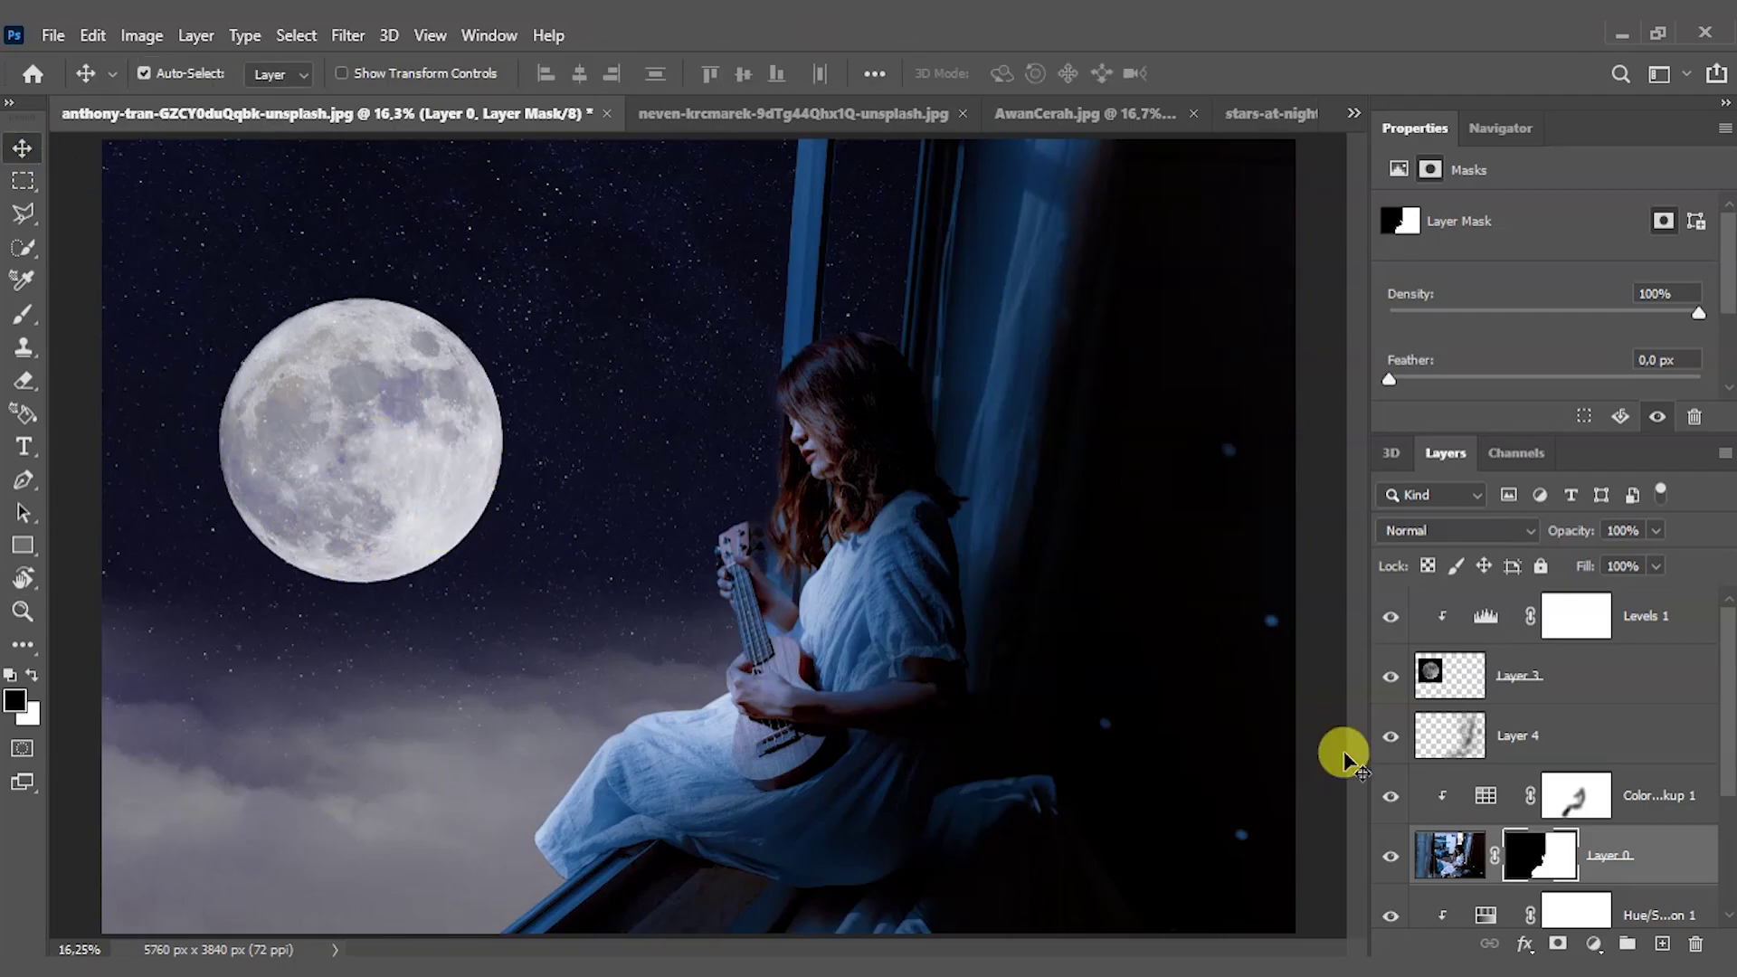
left_click(1683, 681)
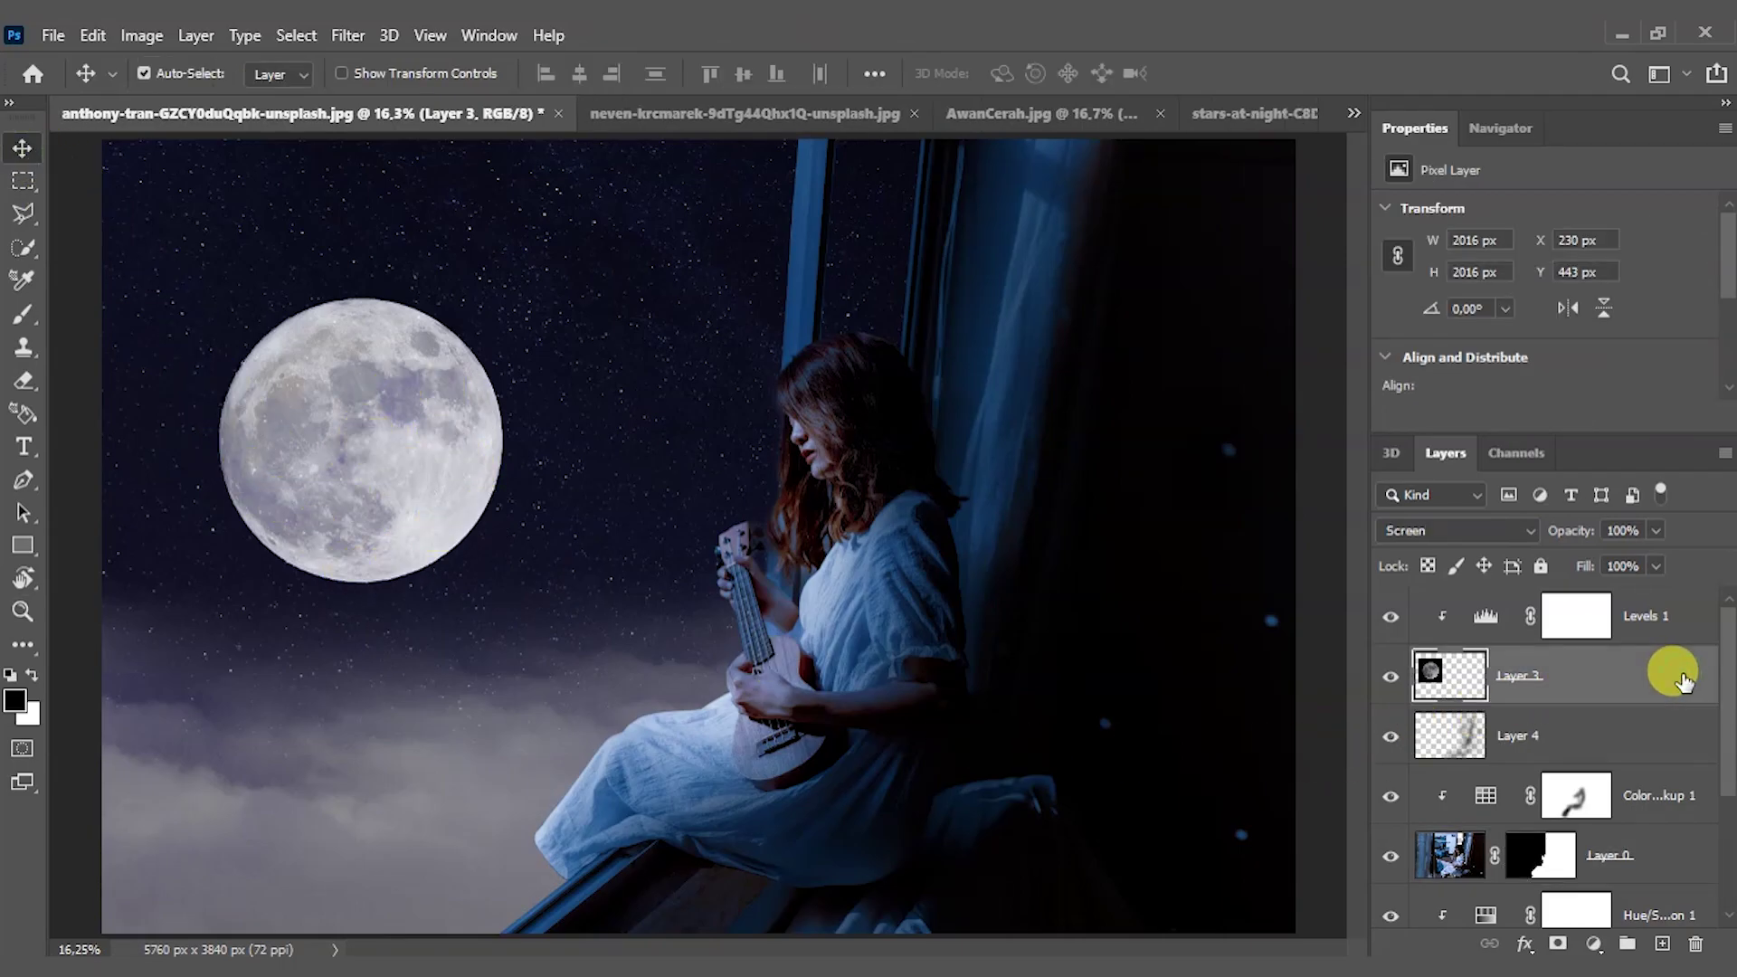
left_click(1651, 617)
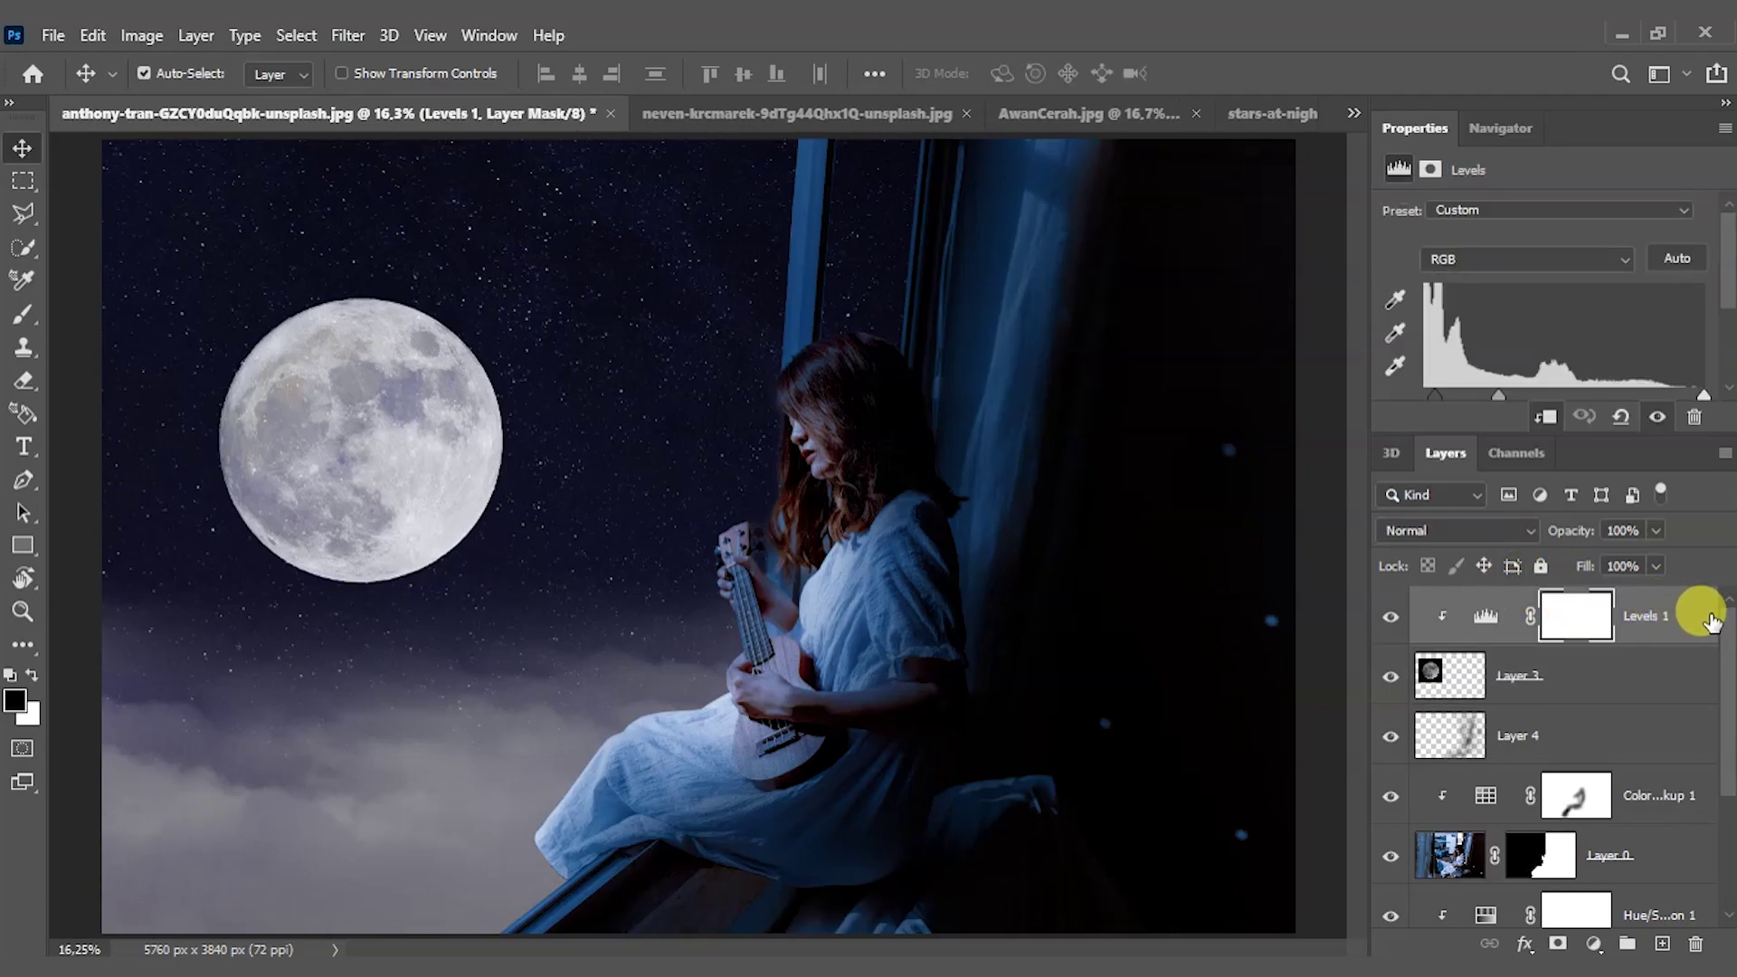
left_click(1662, 945)
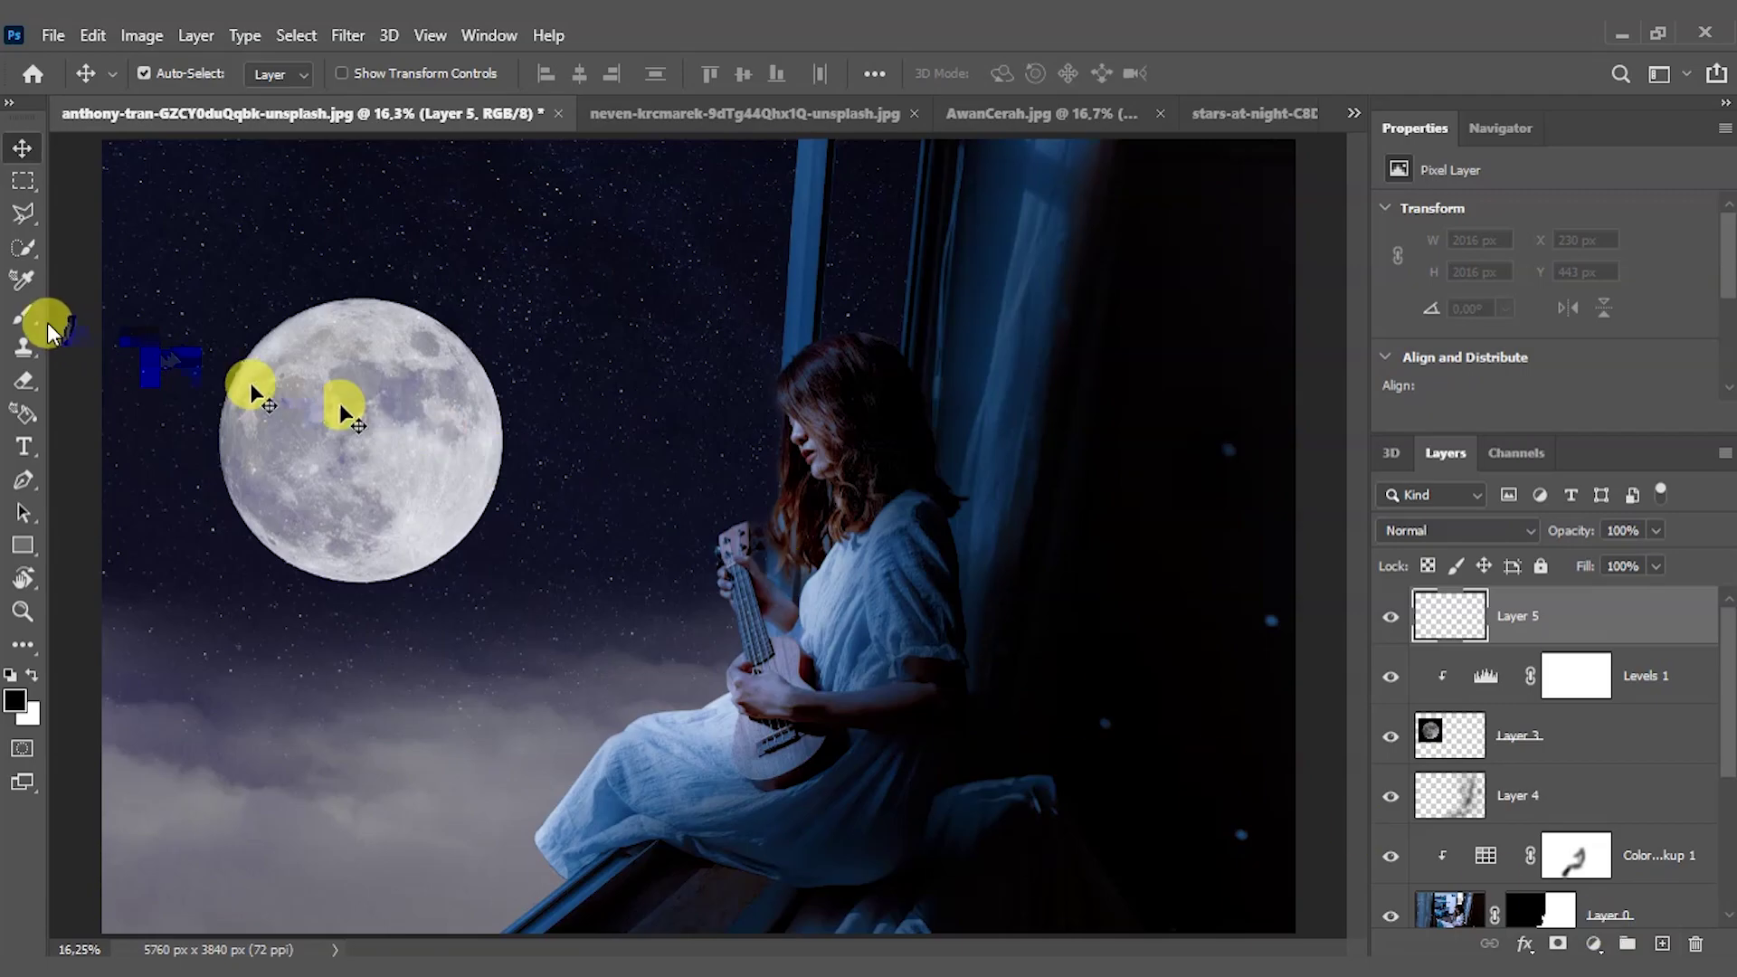
- Dab a large soft white glow around the moon with a very large round brush
left_click(23, 314)
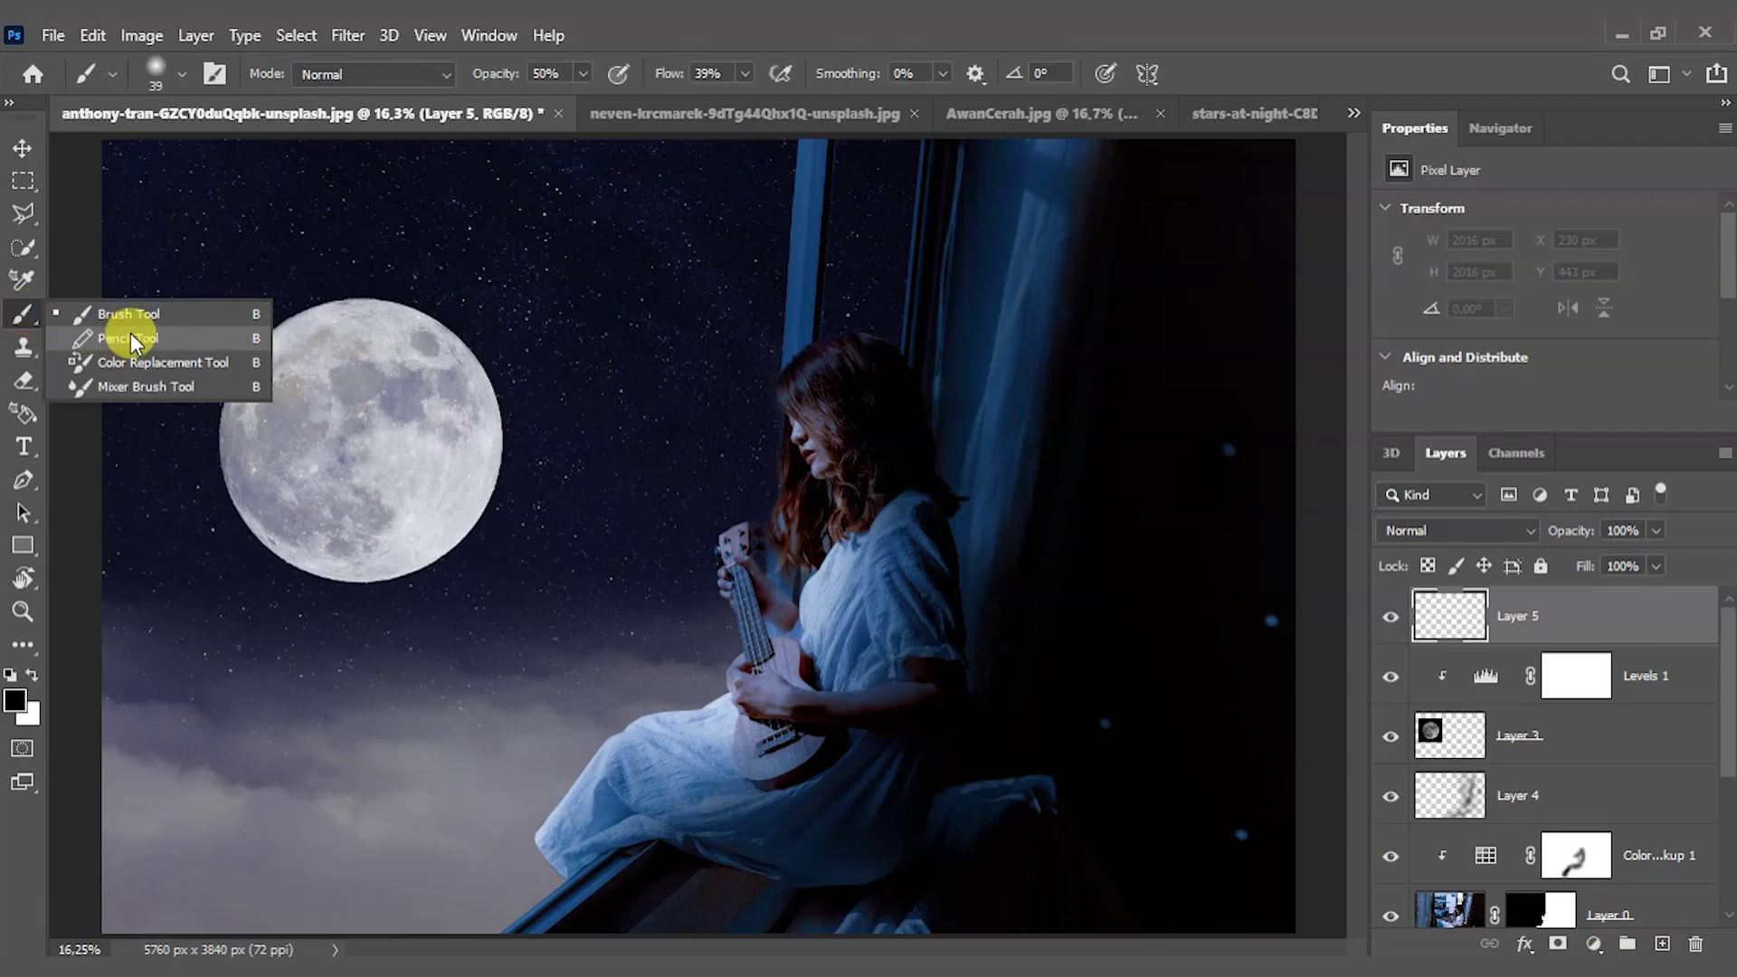
left_click(223, 326)
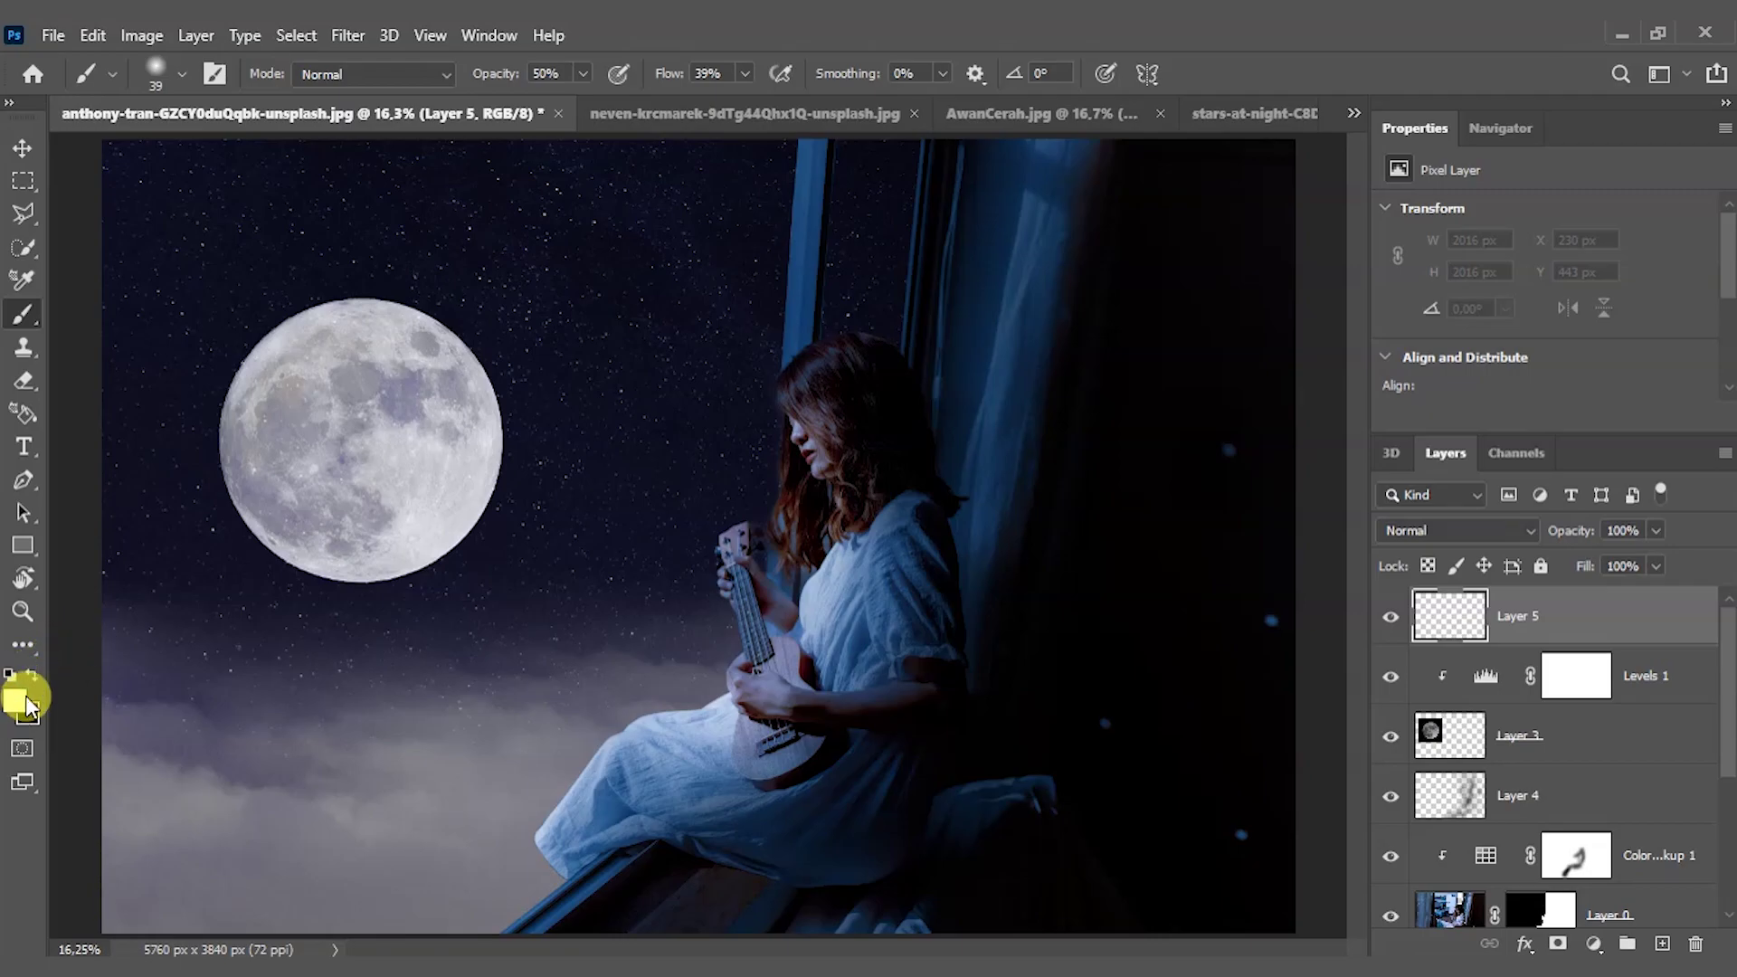
right_click(529, 449)
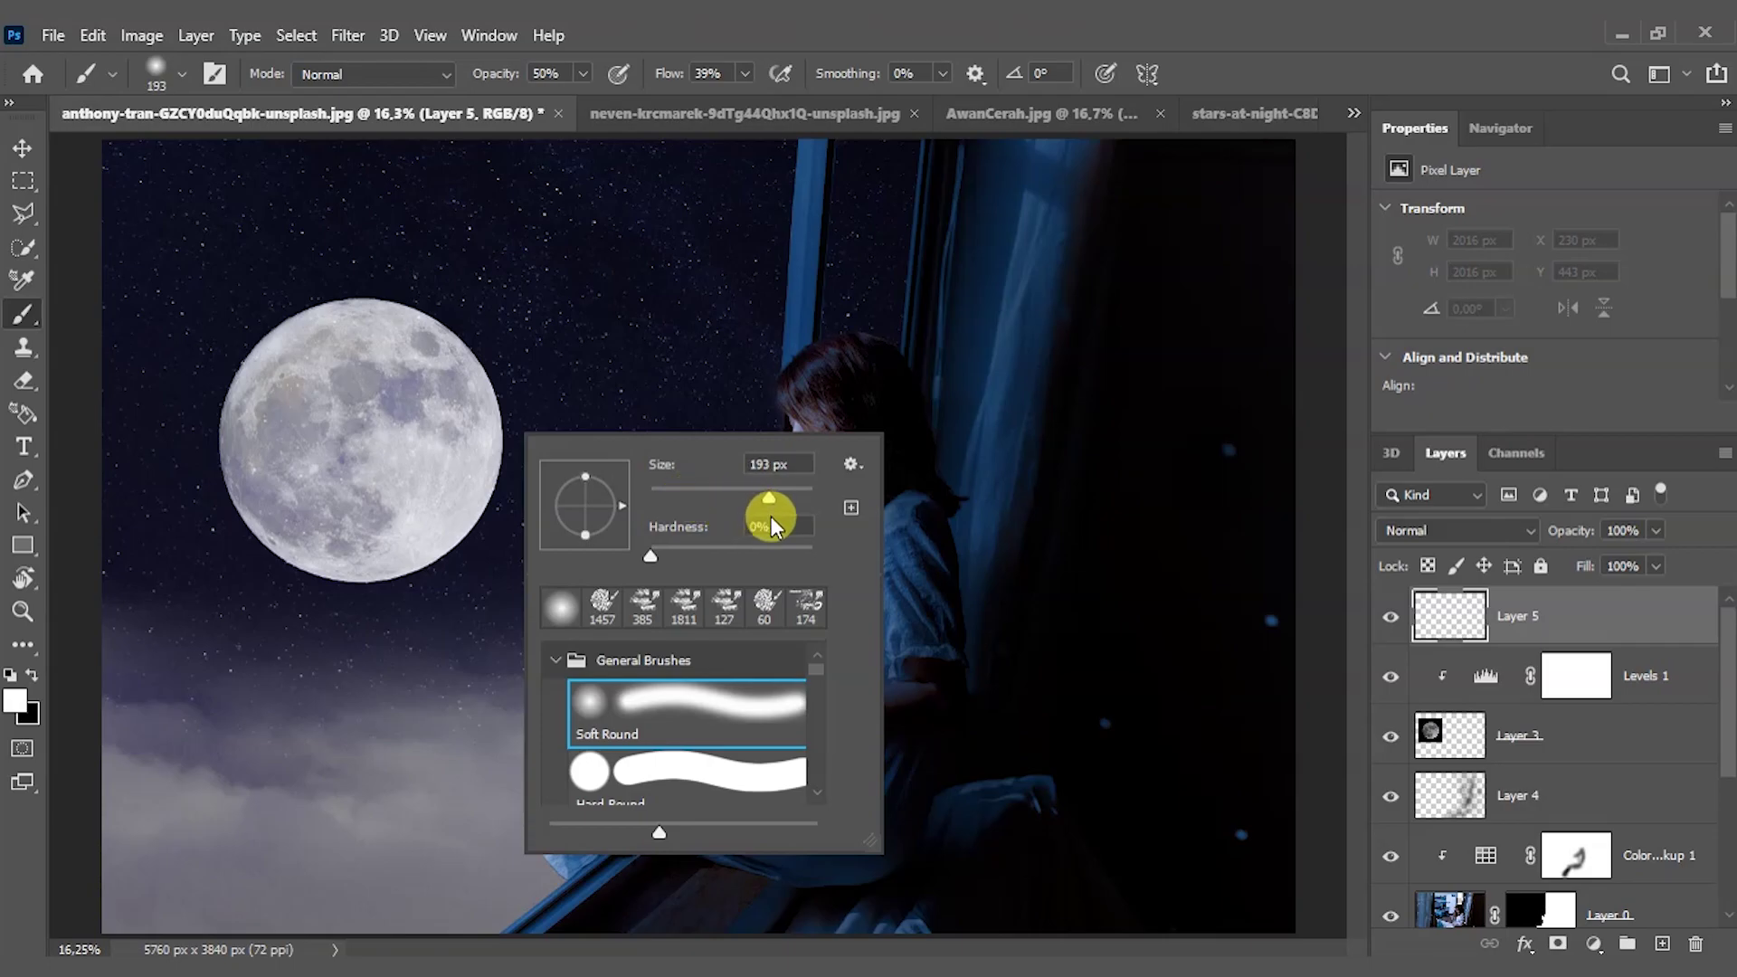
left_click_drag(771, 516, 801, 524)
left_click(150, 226)
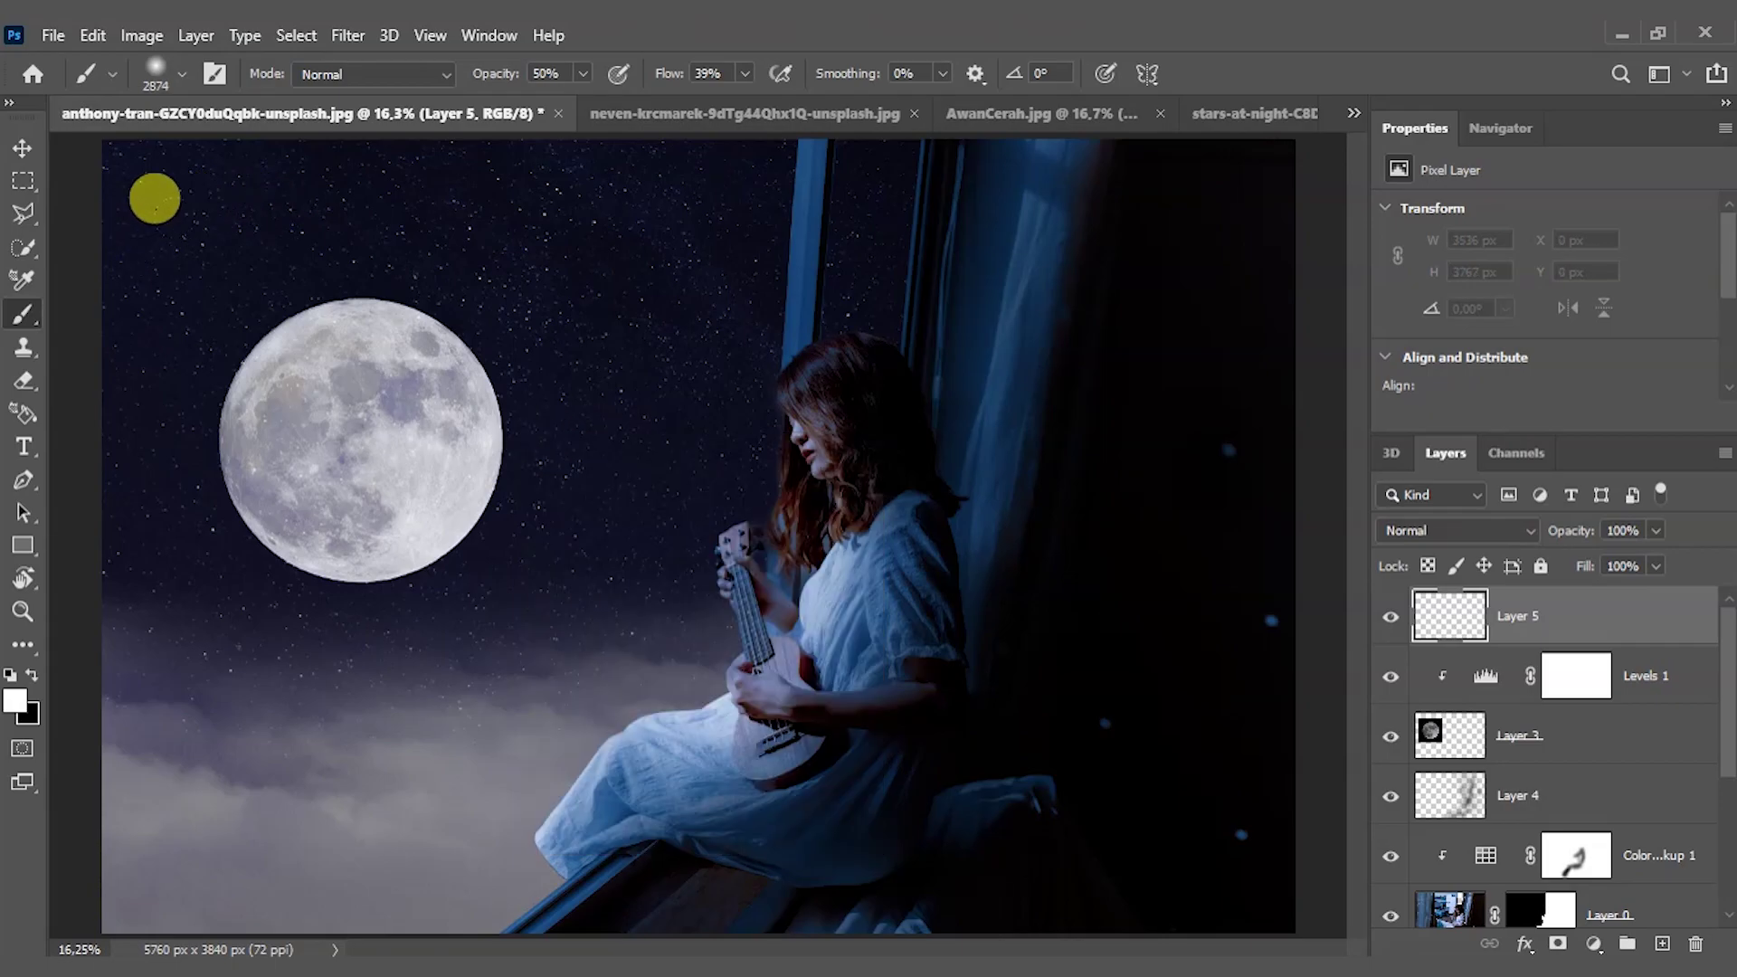
left_click(368, 427)
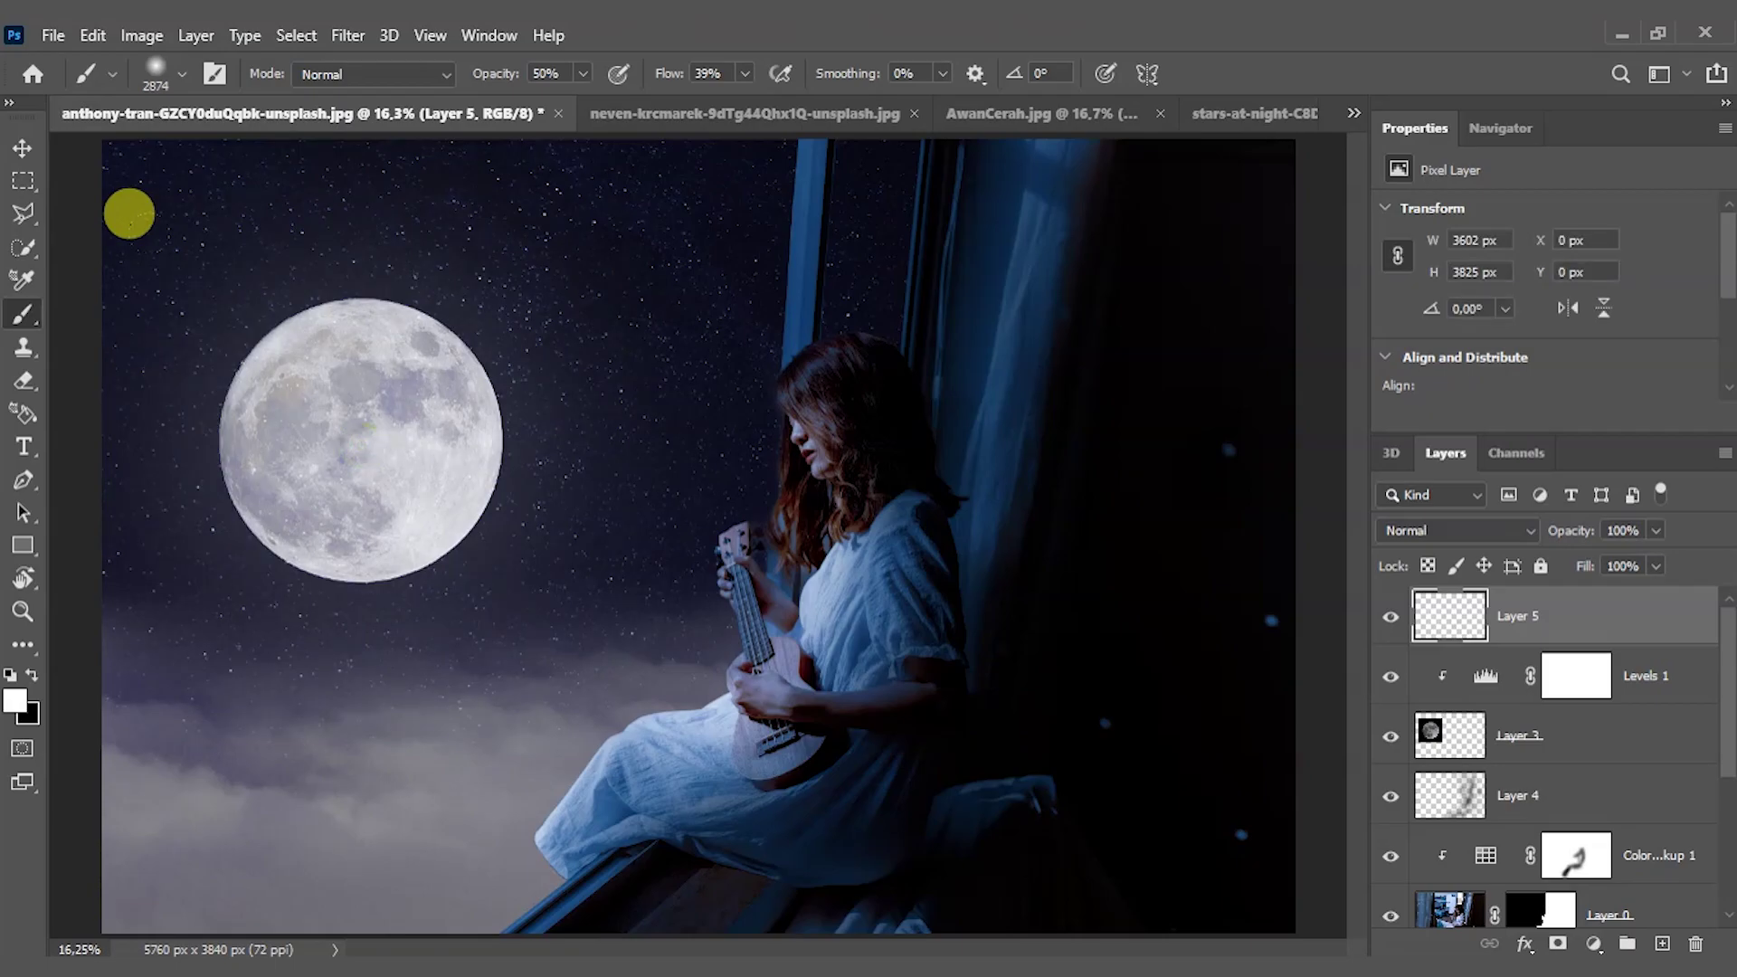
left_click(362, 446)
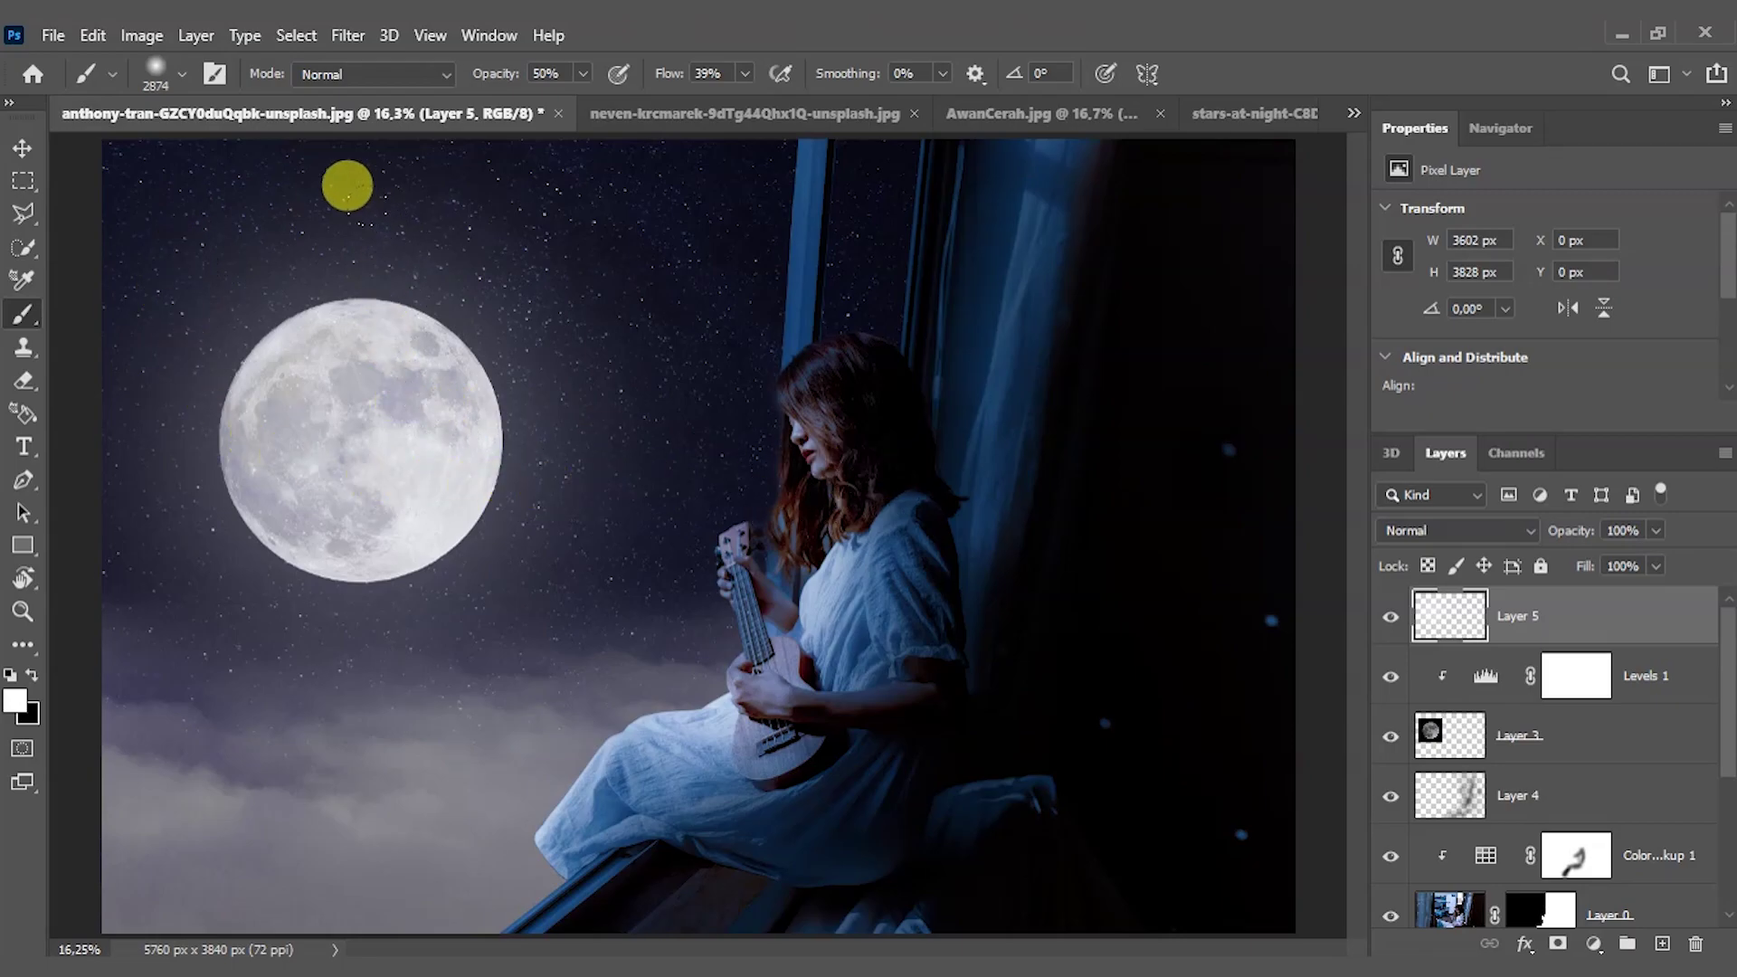
- Set the brush to 180 px with 77% opacity and 82% flow
right_click(580, 418)
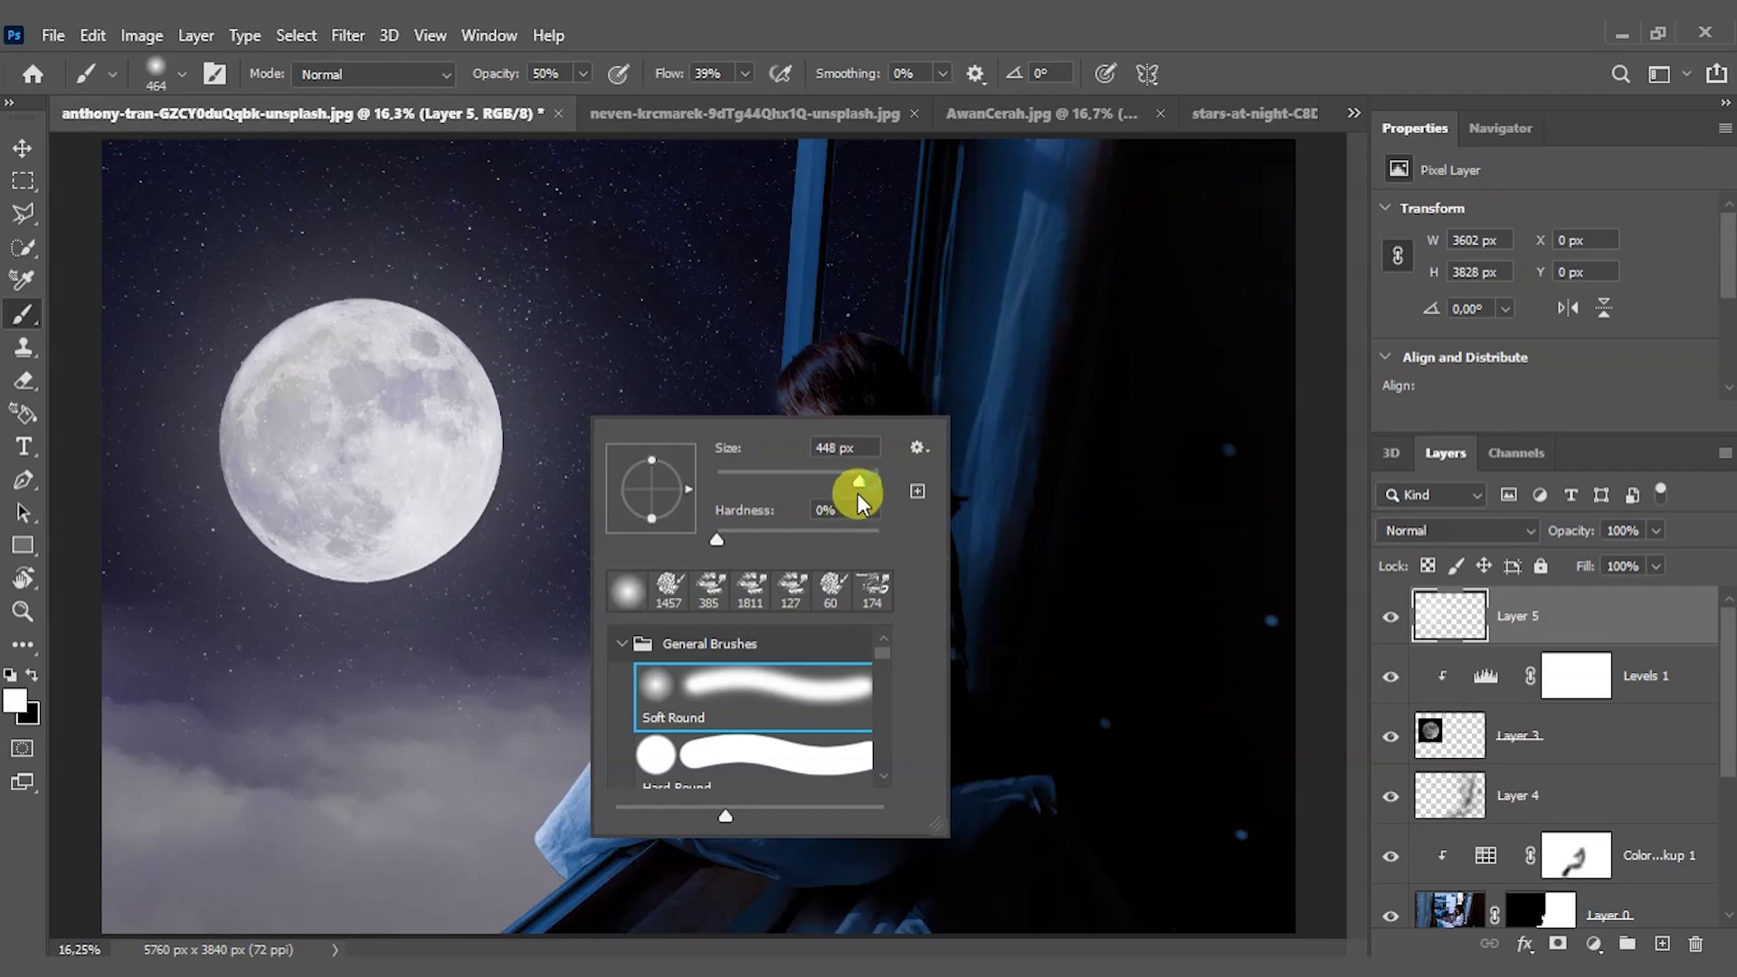
left_click_drag(857, 493, 828, 496)
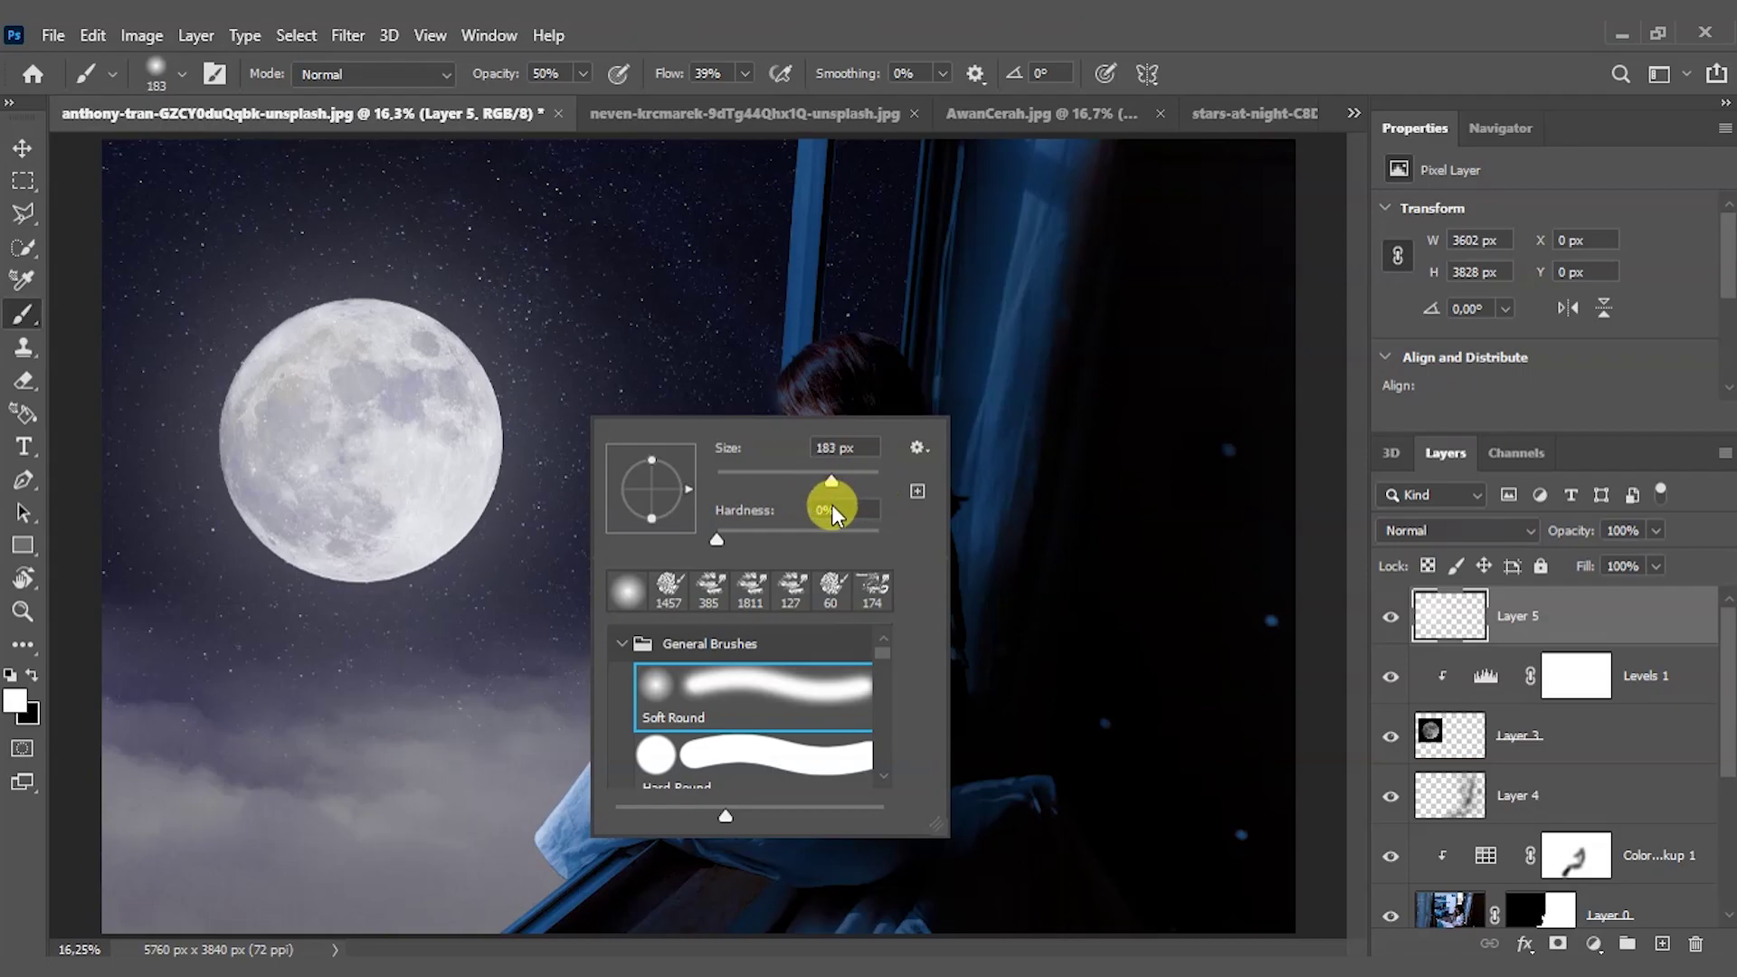
left_click(584, 74)
left_click_drag(613, 115, 616, 117)
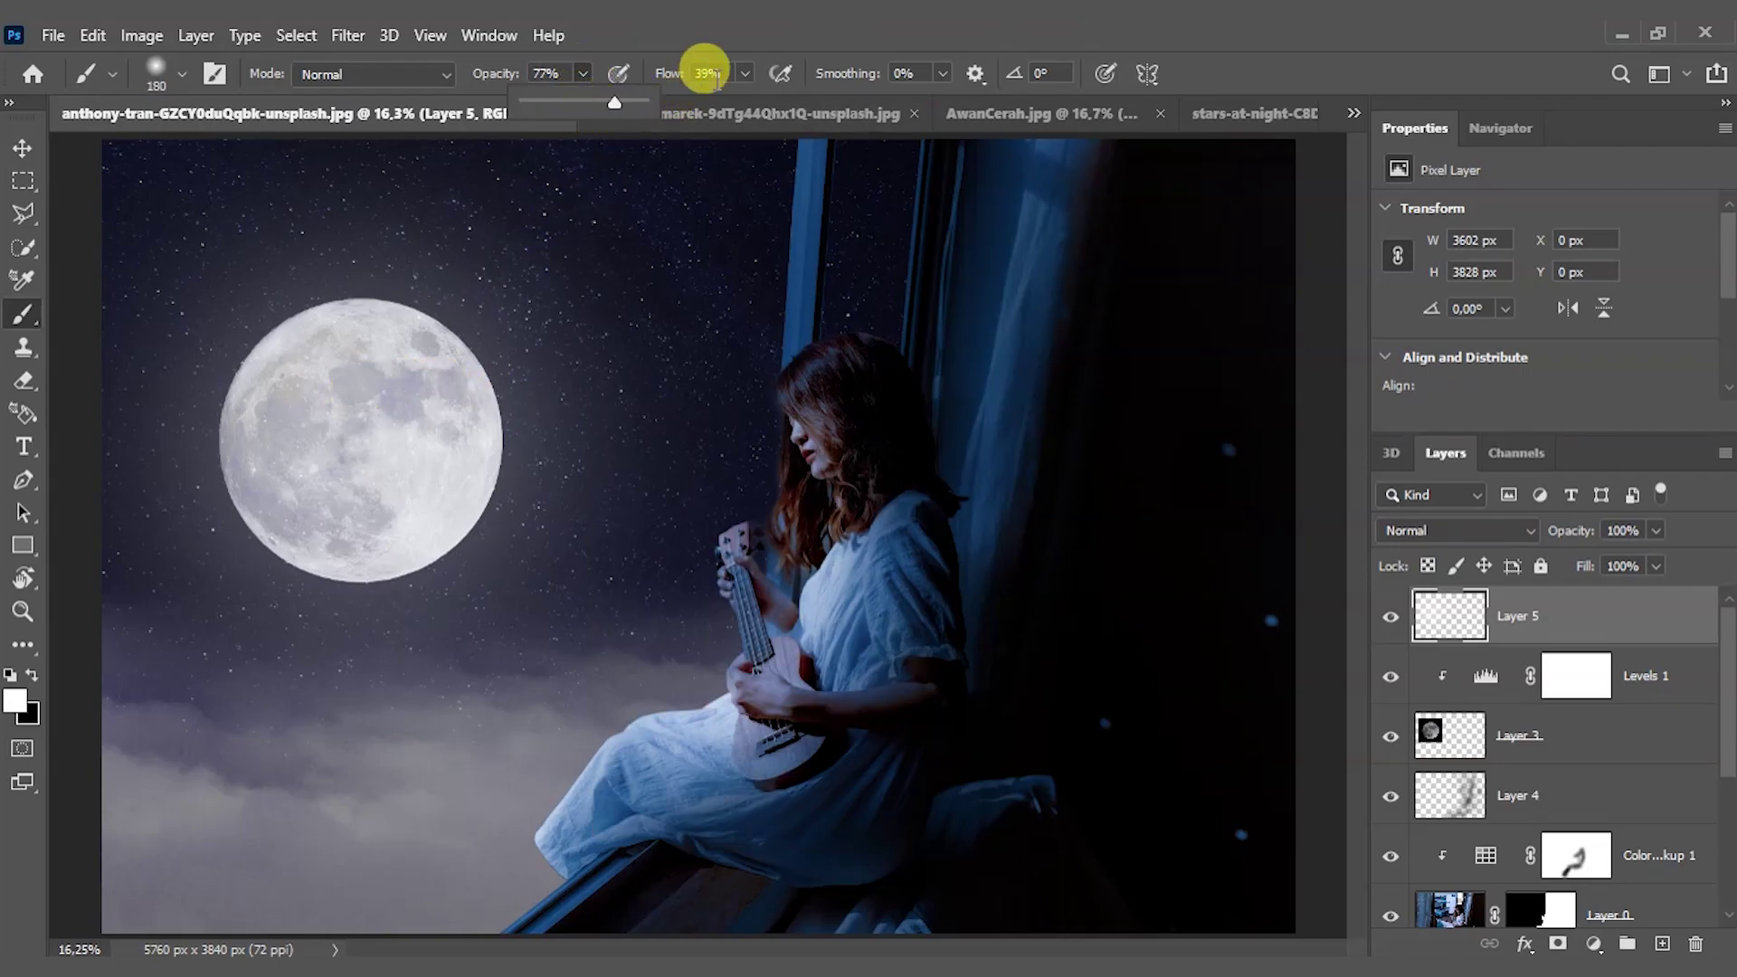
left_click(745, 74)
left_click_drag(744, 105, 799, 124)
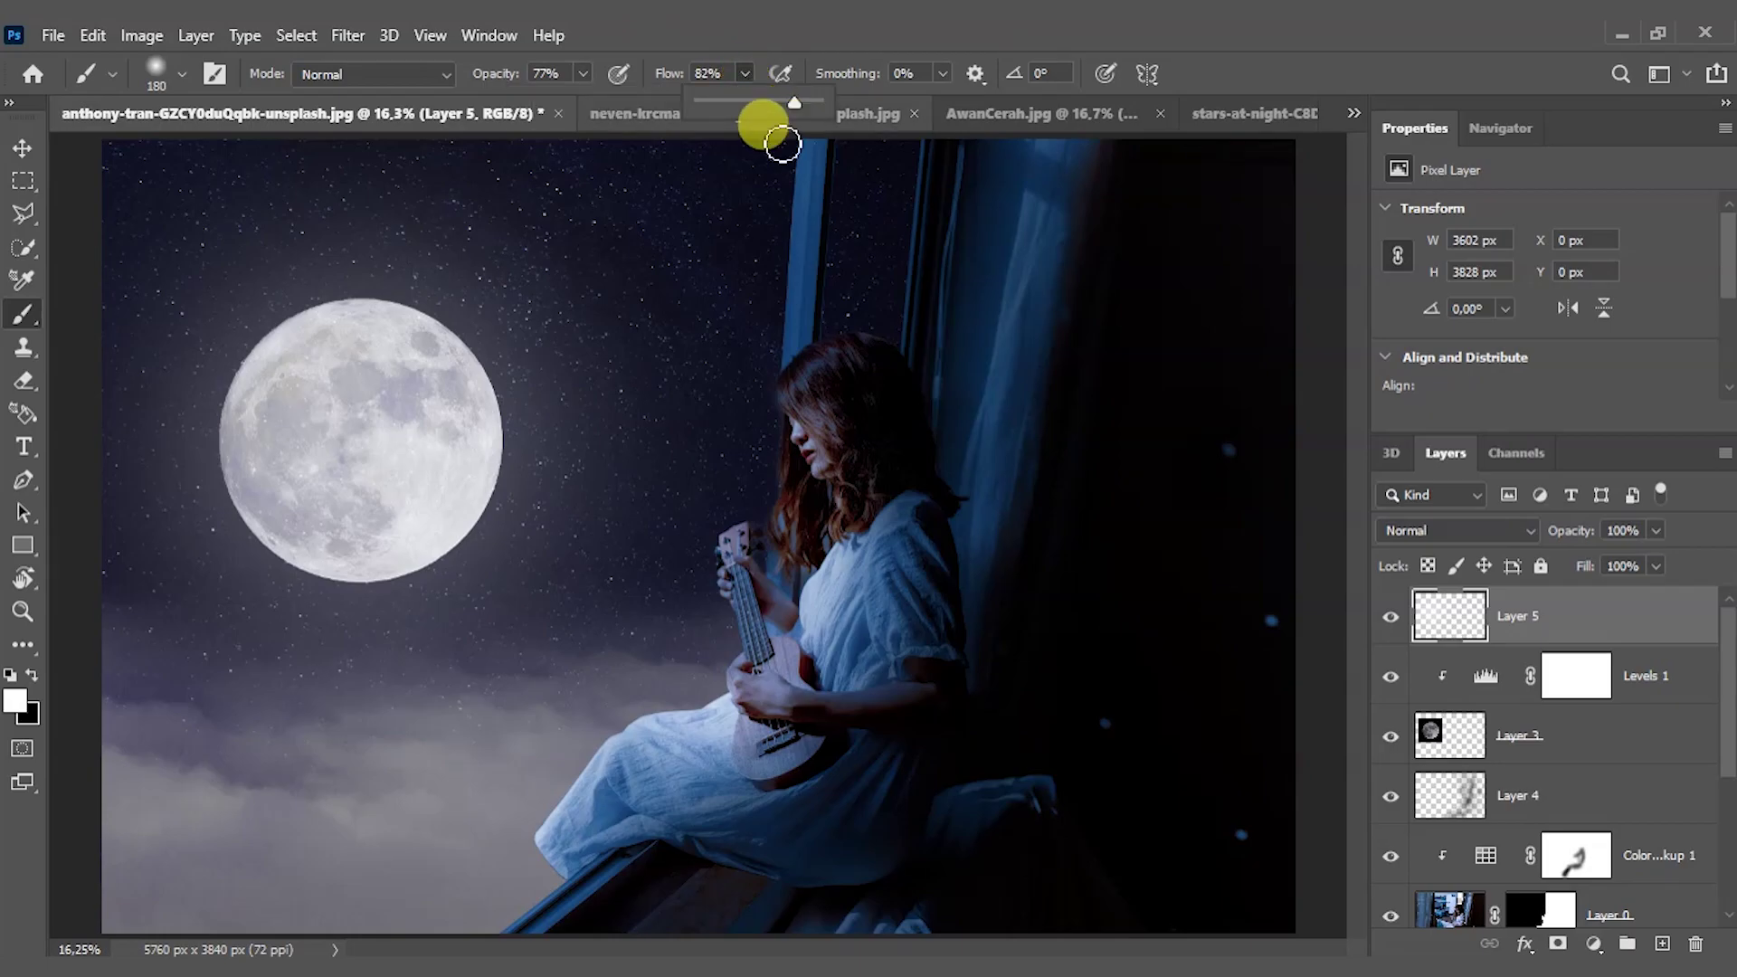
- Enlarge the brush to 1102 px, undo two trial moon strokes, and add empty Layer 6
right_click(303, 318)
left_click_drag(582, 409, 626, 422)
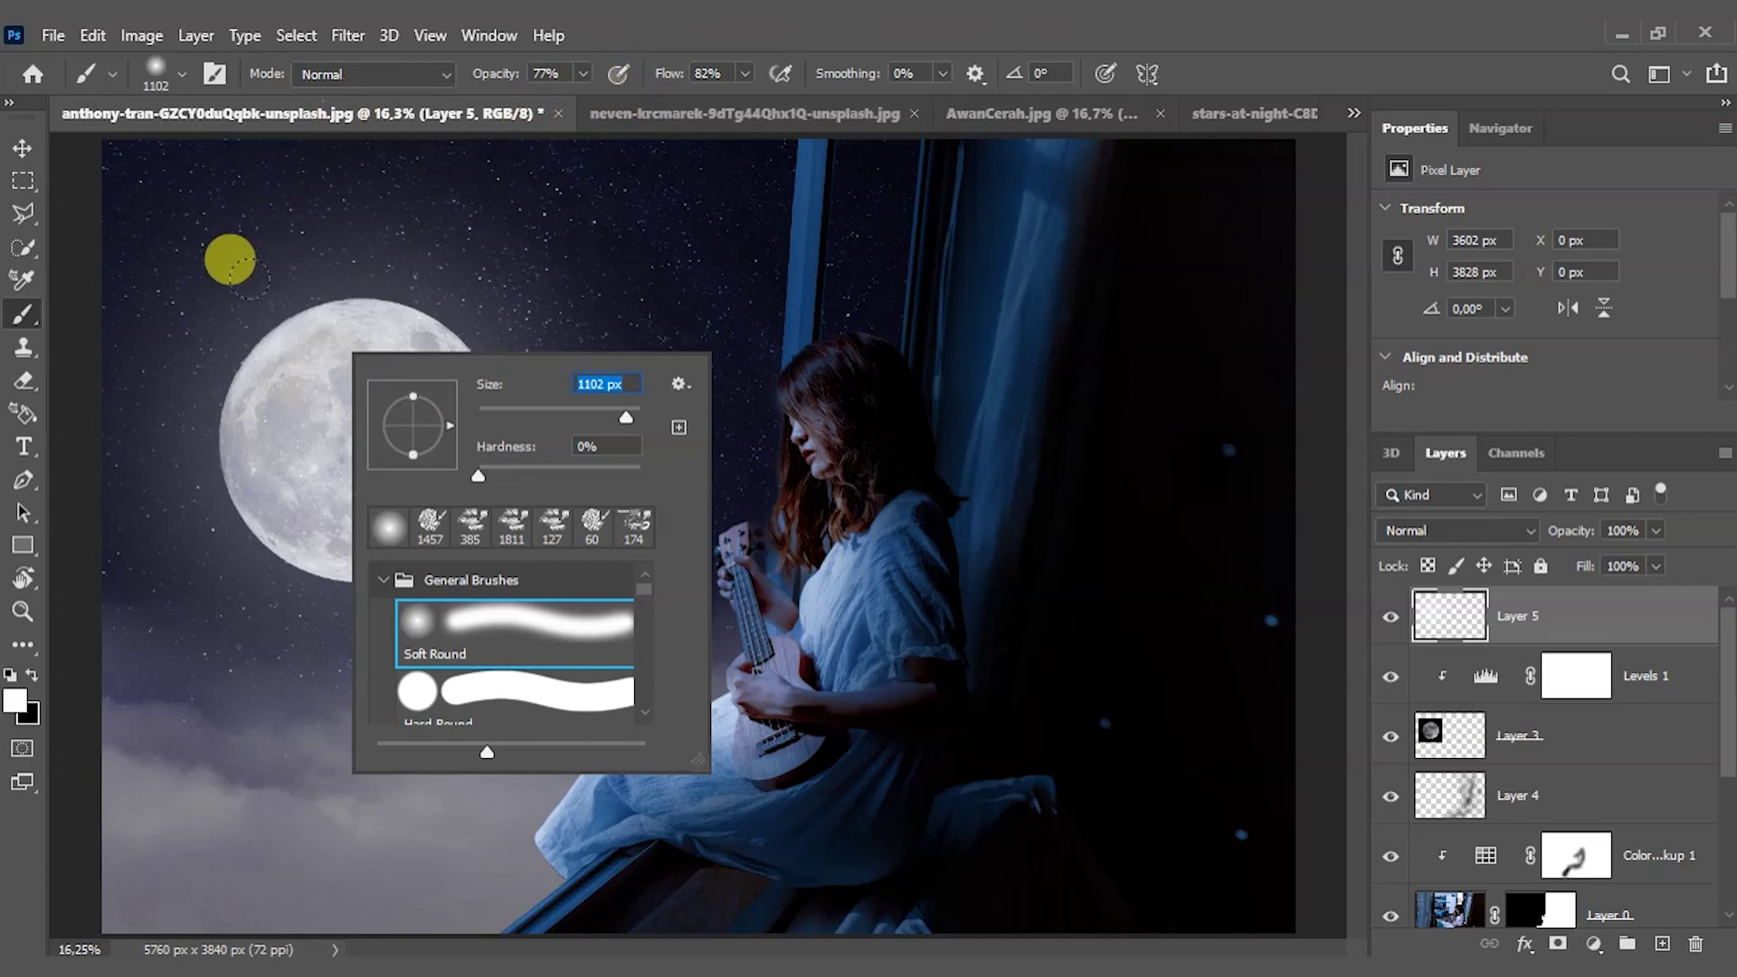
left_click(230, 260)
left_click_drag(221, 280, 399, 362)
key("ctrl+z")
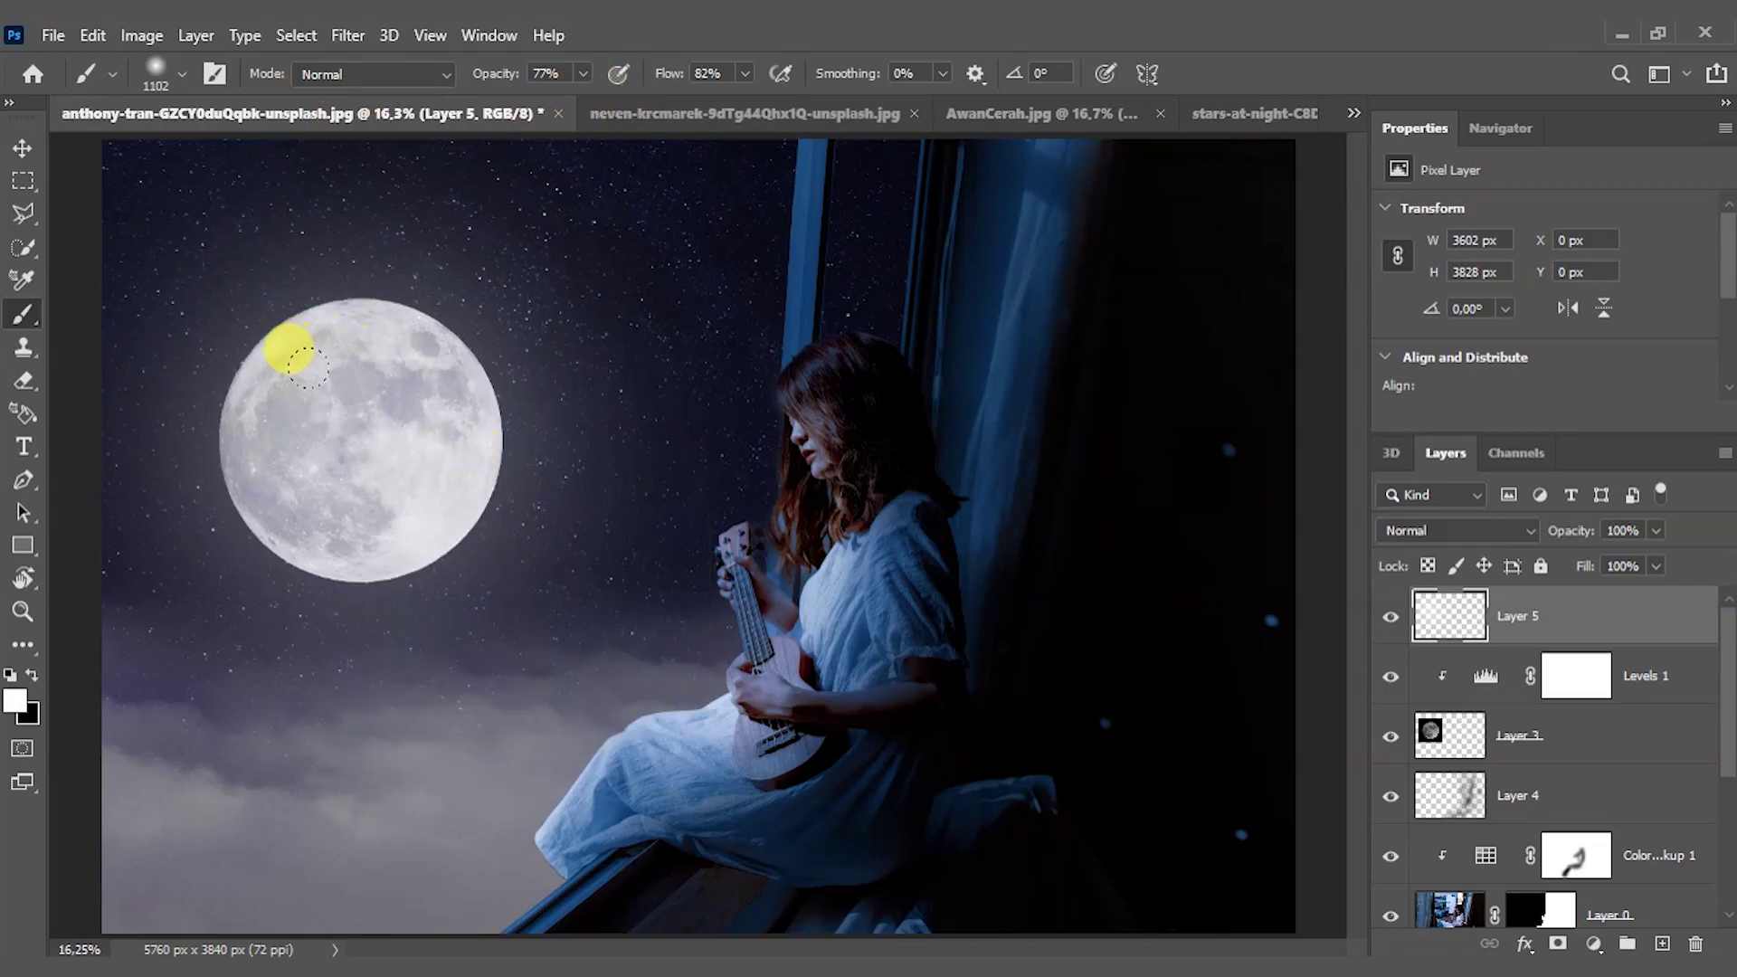
left_click_drag(291, 350, 388, 497)
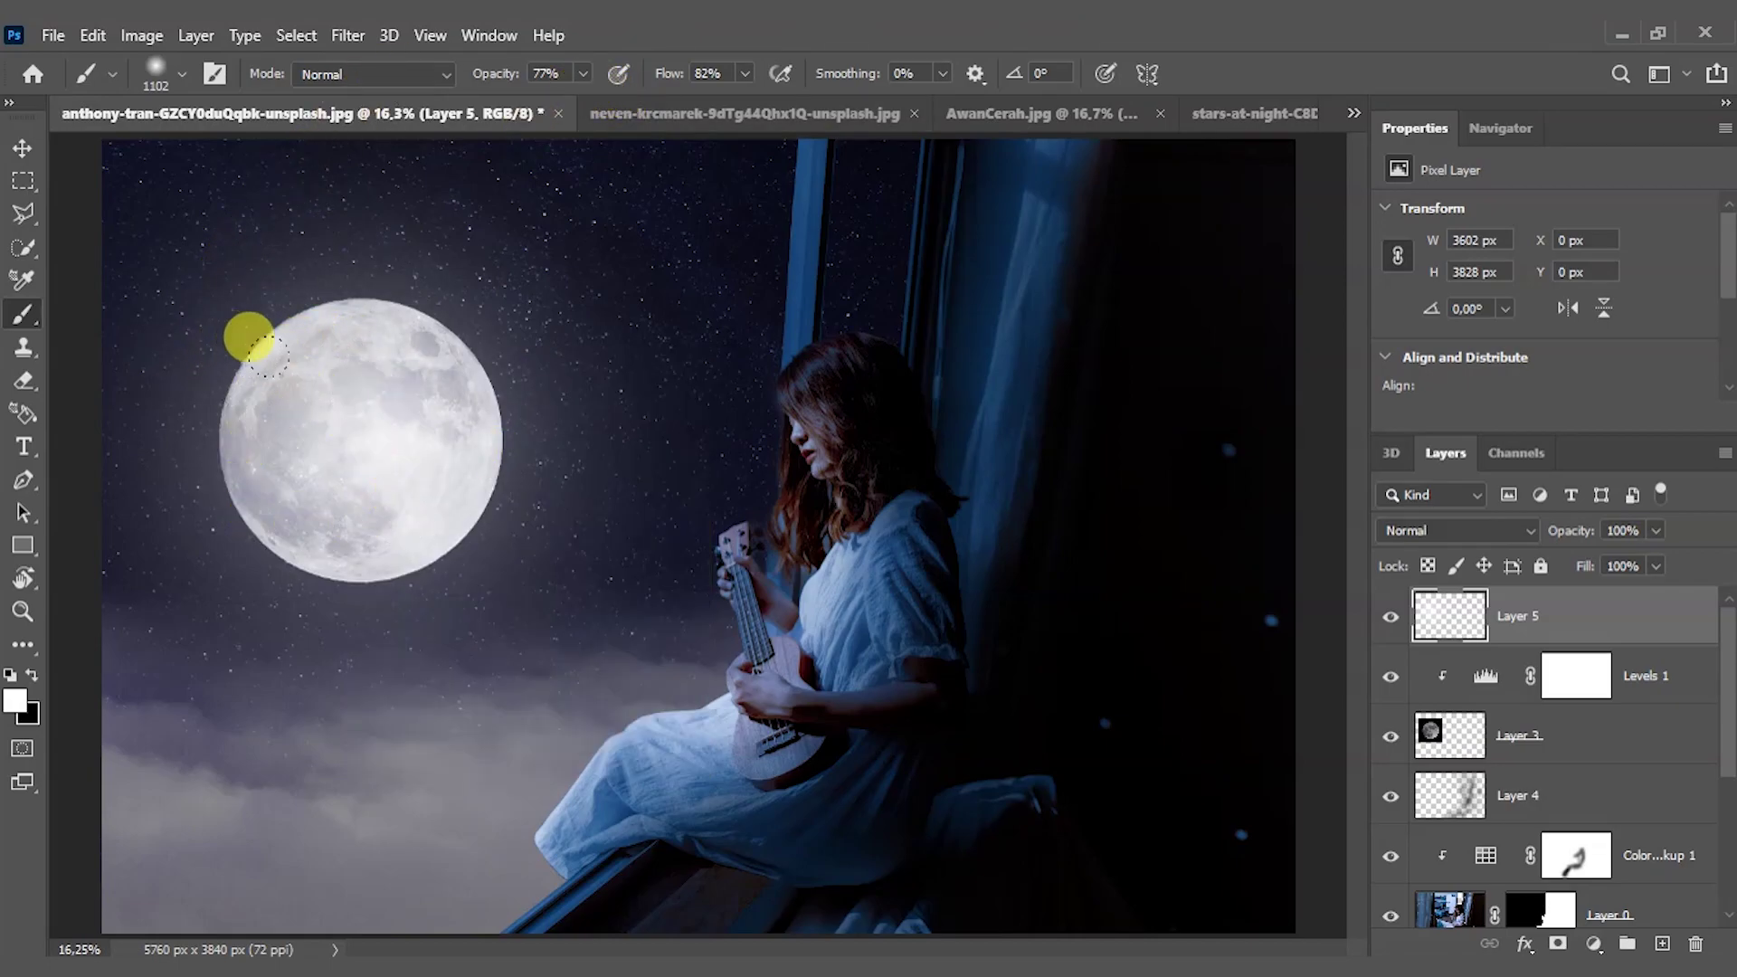
key("ctrl+z")
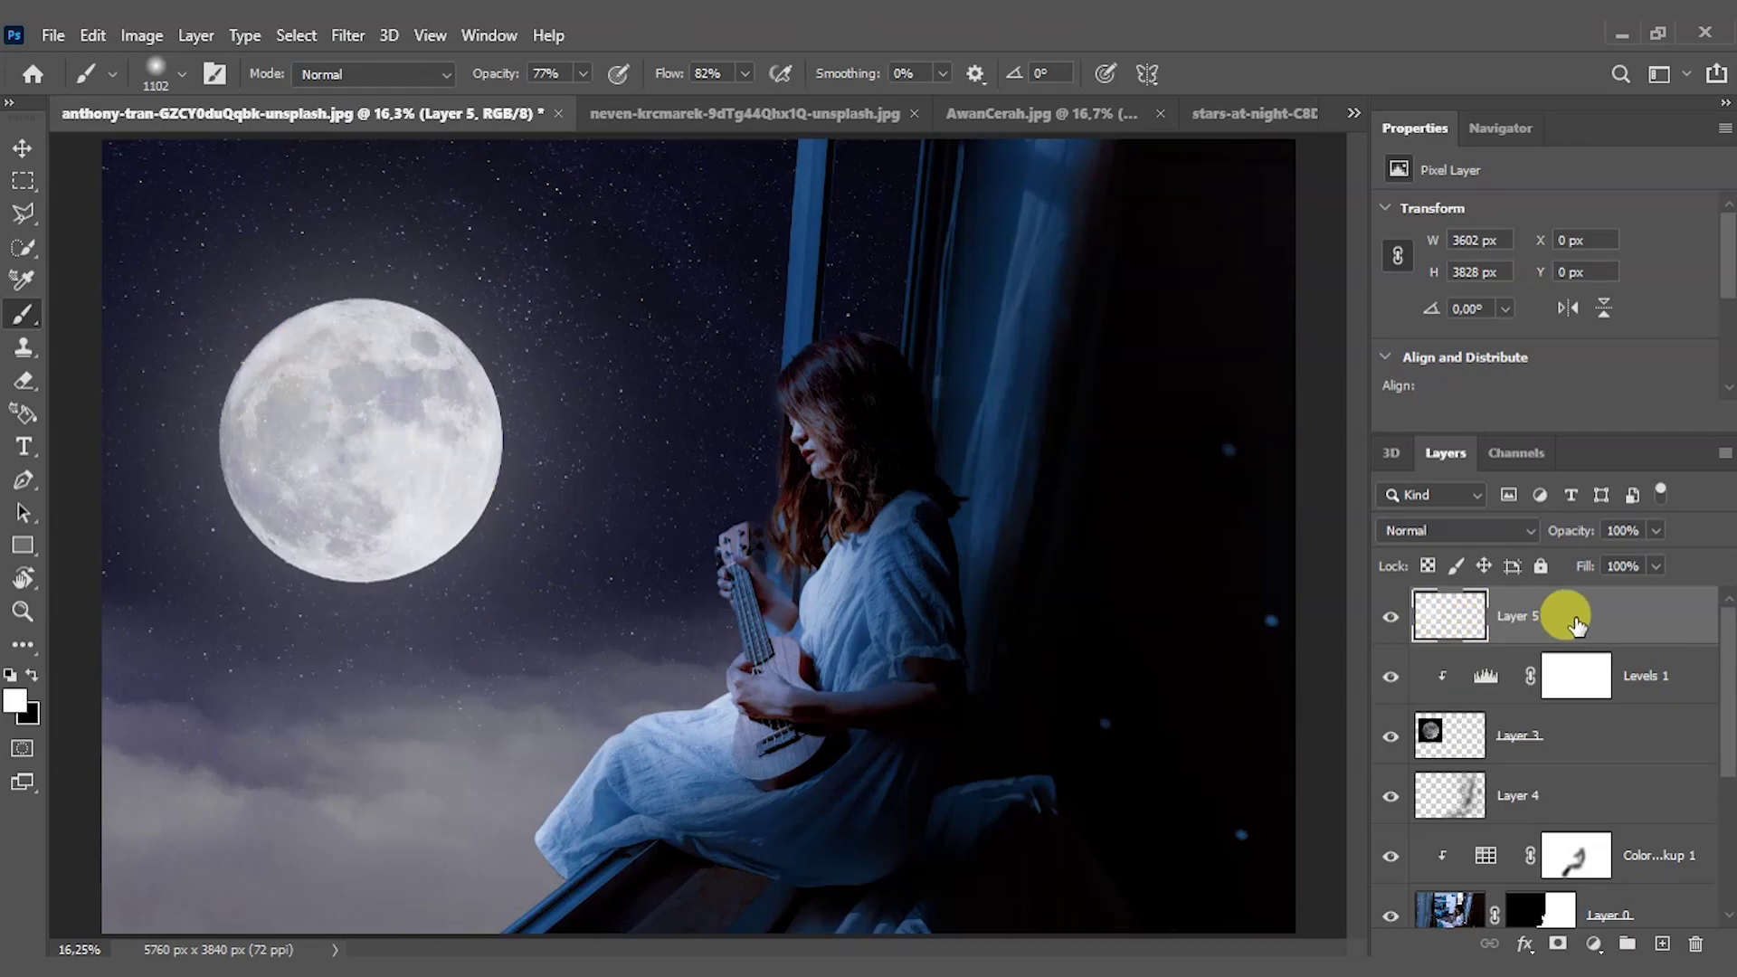
left_click(1662, 944)
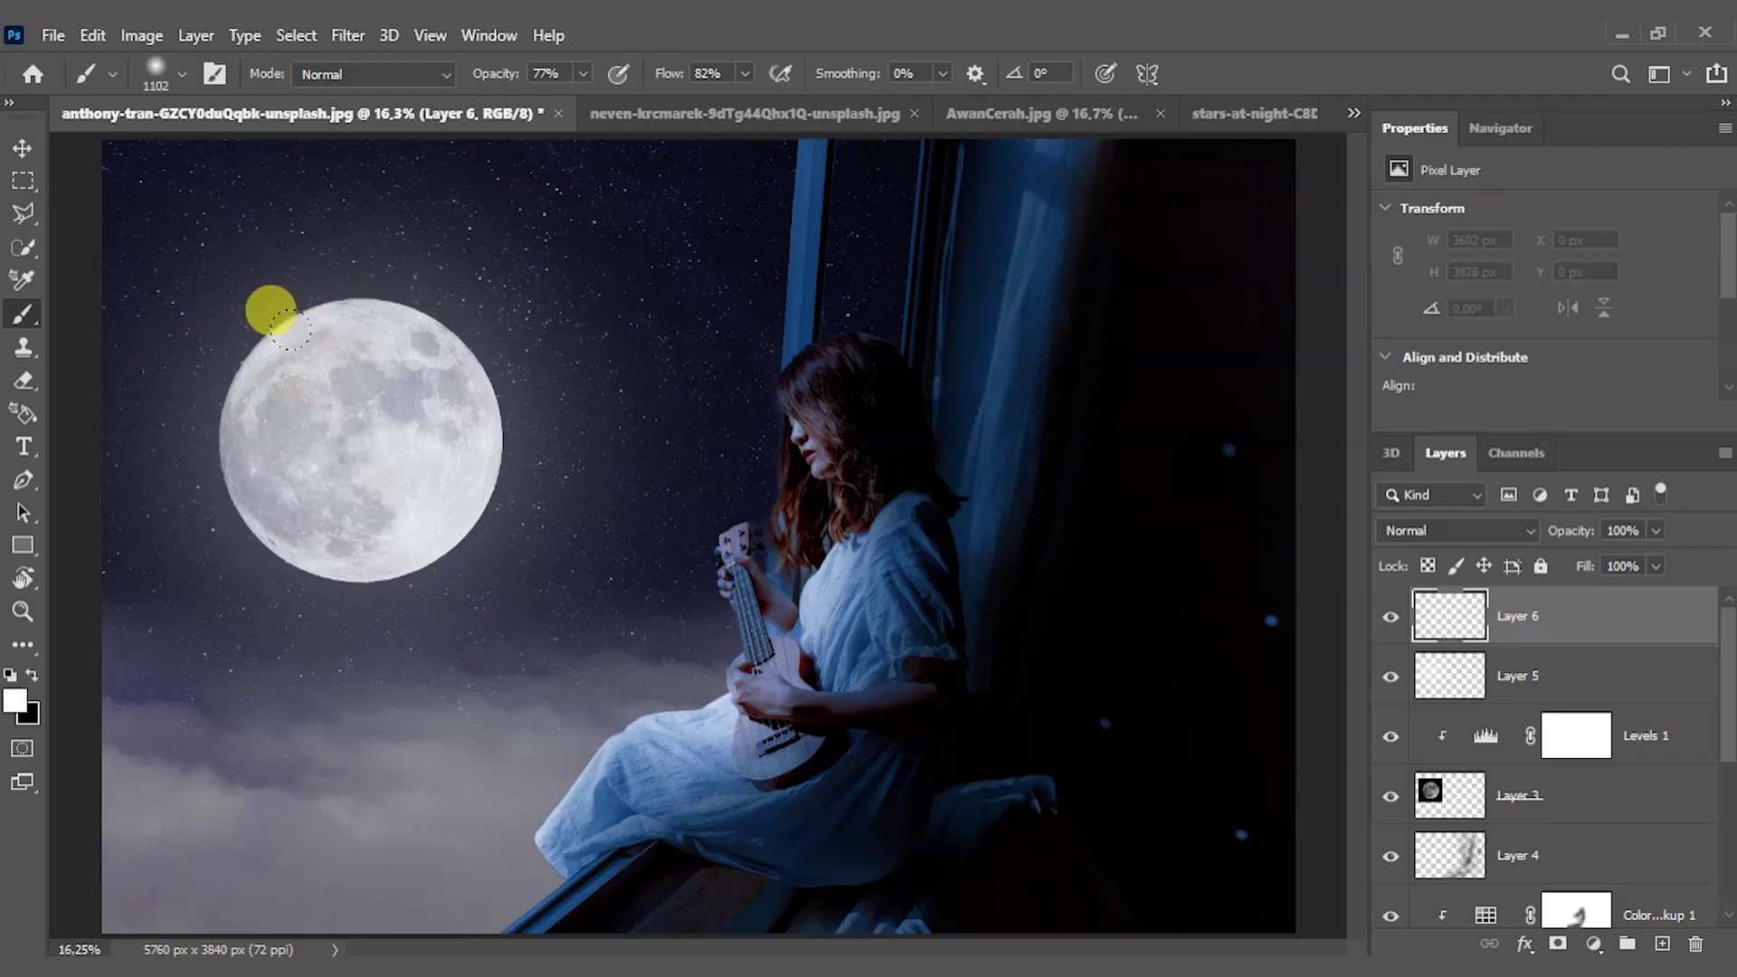
- Paint soft white over the whole moon on Layer 6 and set its opacity to 78%
mouse_move(290, 331)
left_mouse_down()
mouse_move(342, 341)
mouse_move(306, 322)
mouse_move(415, 556)
left_mouse_up()
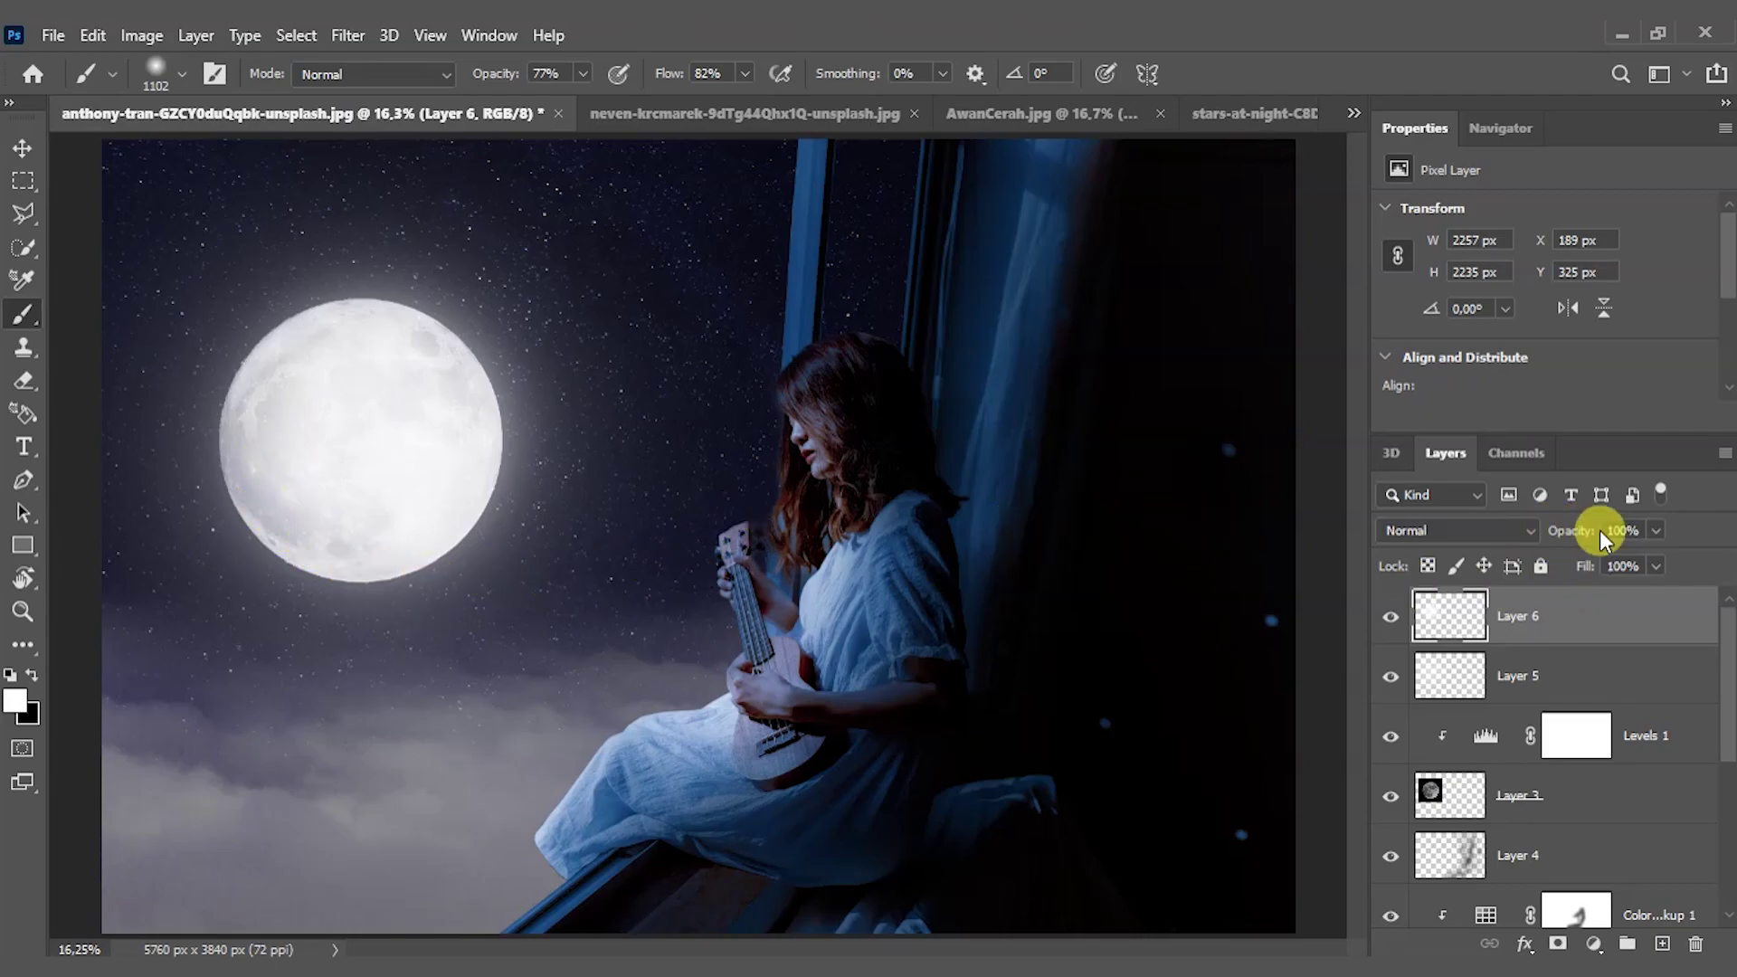
left_click(1657, 530)
left_click_drag(1657, 559, 1632, 568)
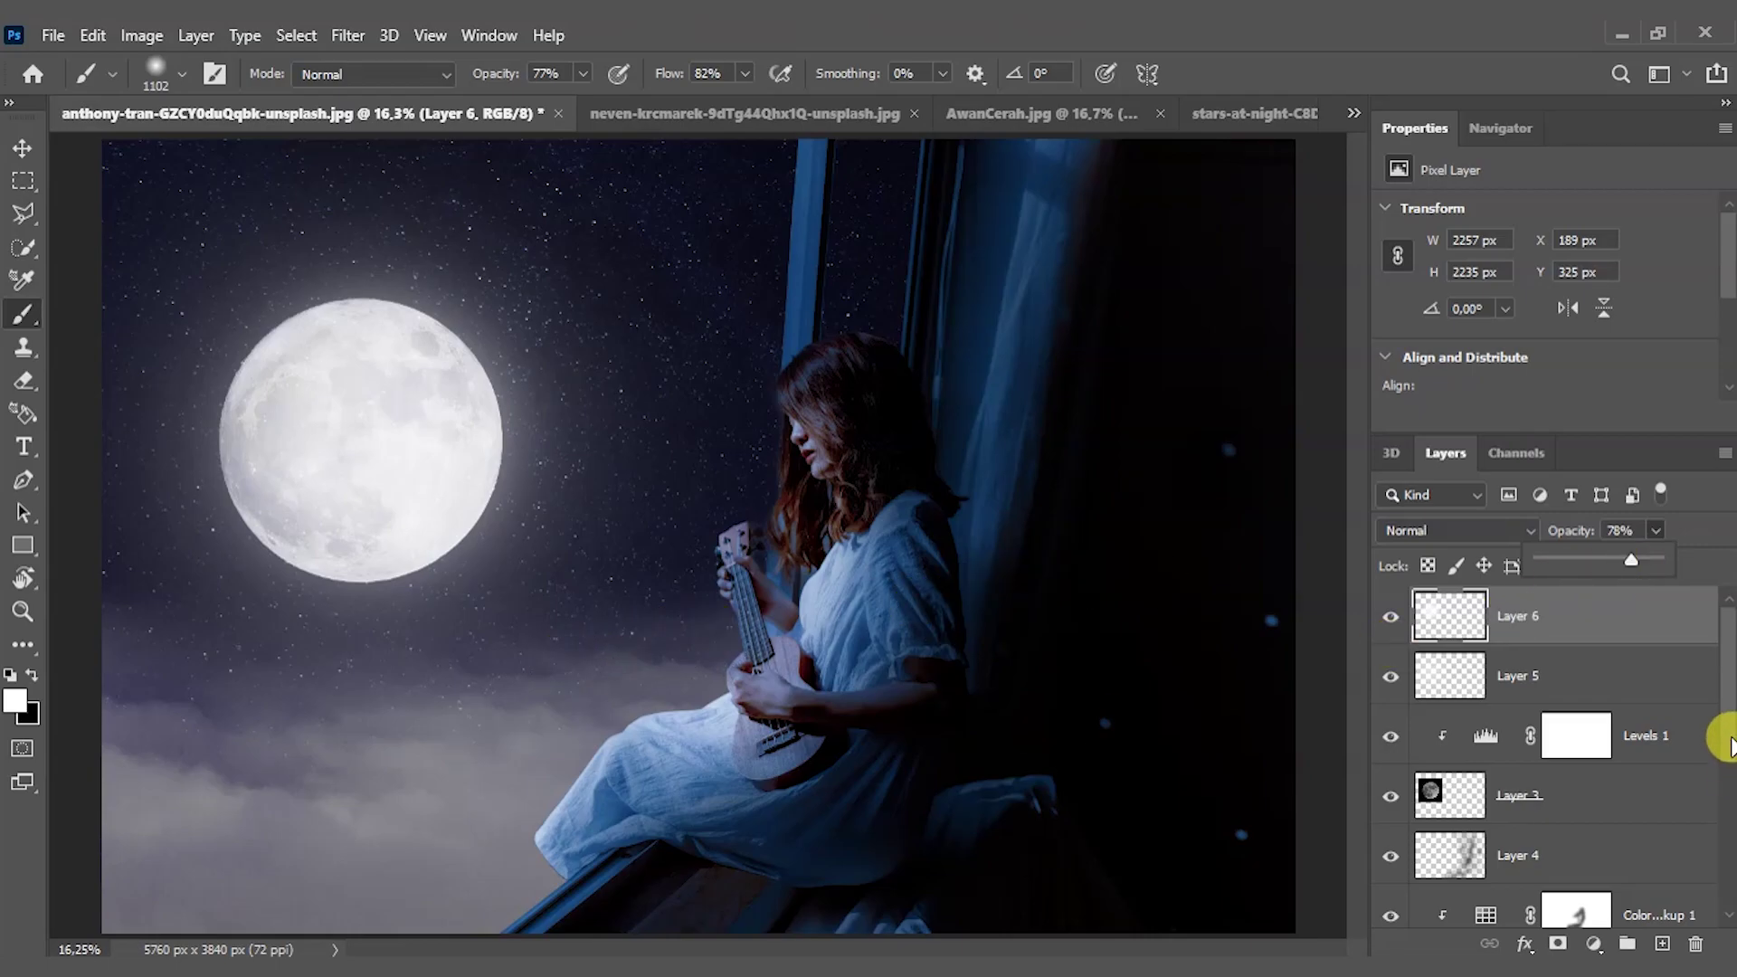
scroll(1539, 751, "down", 3)
left_click_drag(1732, 787, 1732, 867)
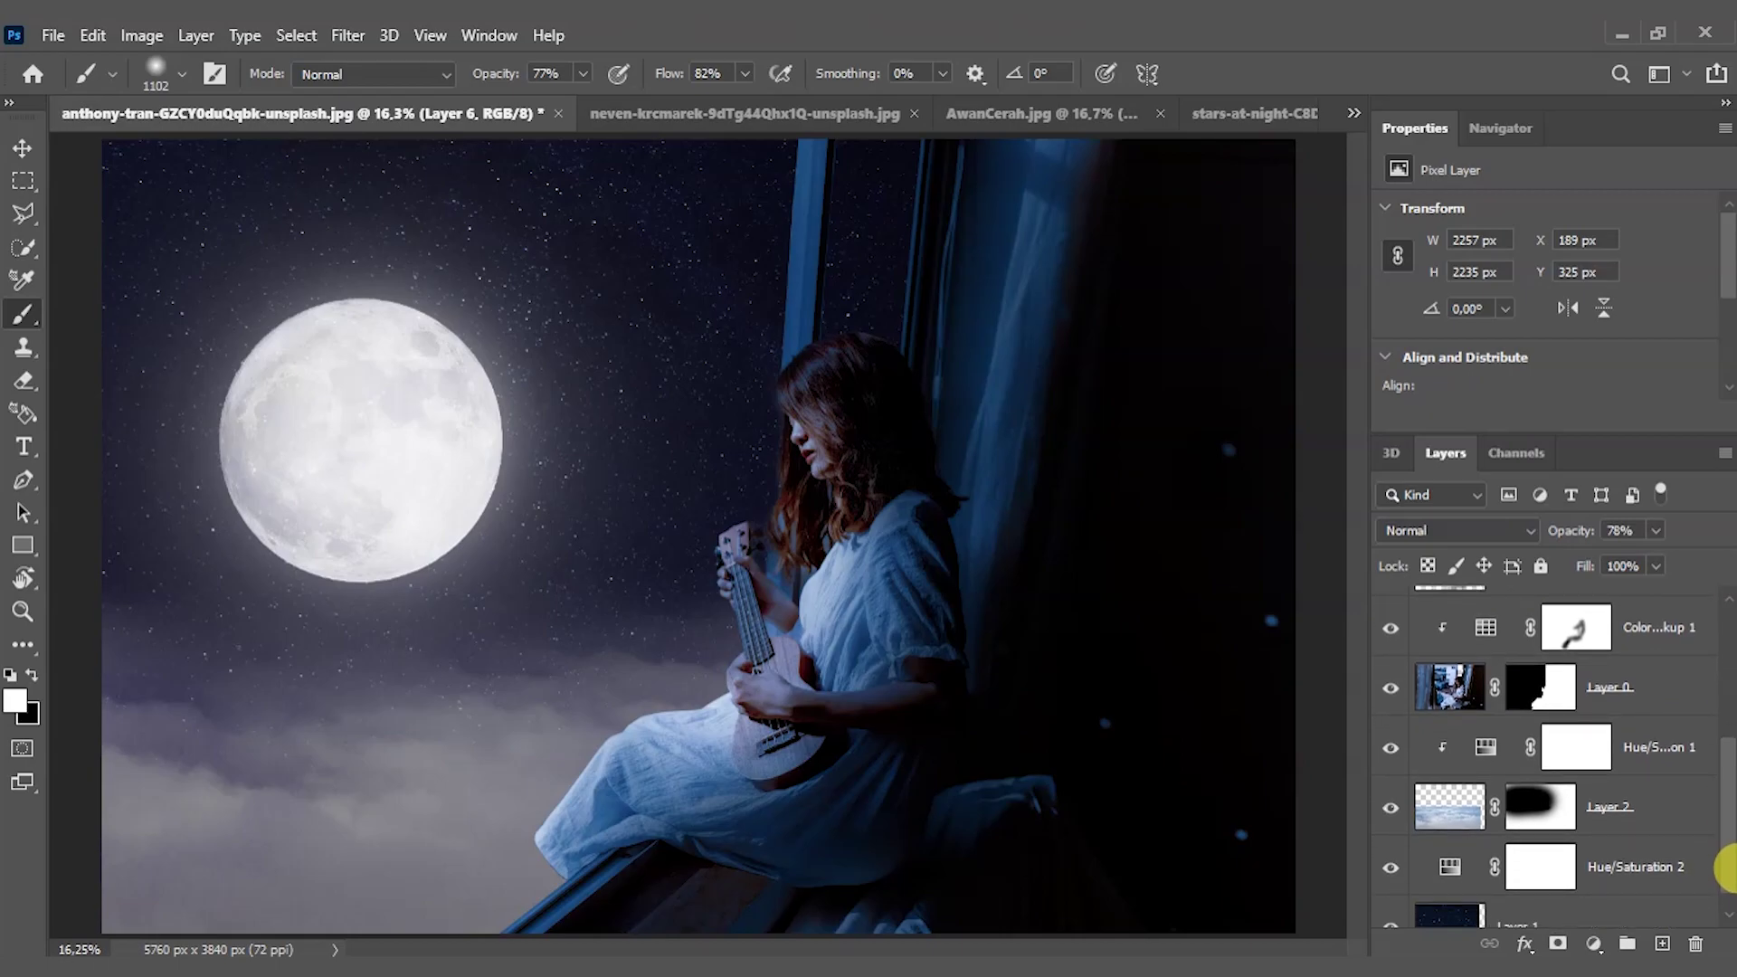
- Add Layer 7 clipped to the clouds above Hue/Saturation 1, paint white haze, set 71% opacity
left_click(1665, 795)
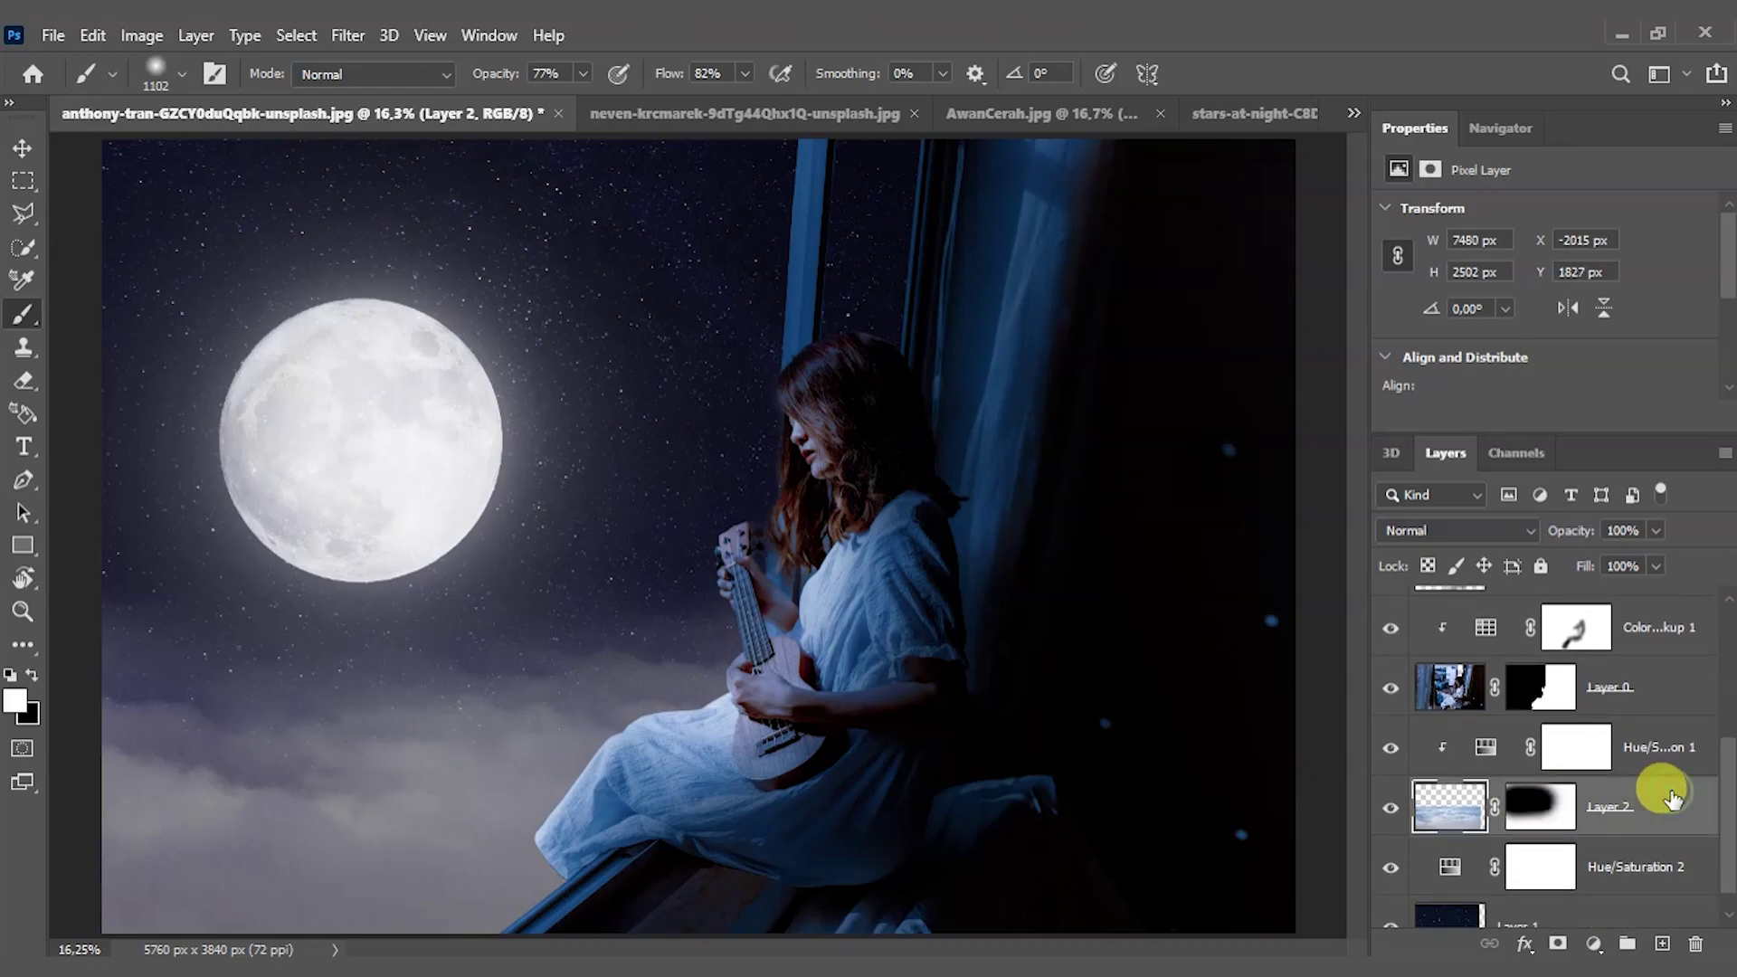
left_click(1662, 944)
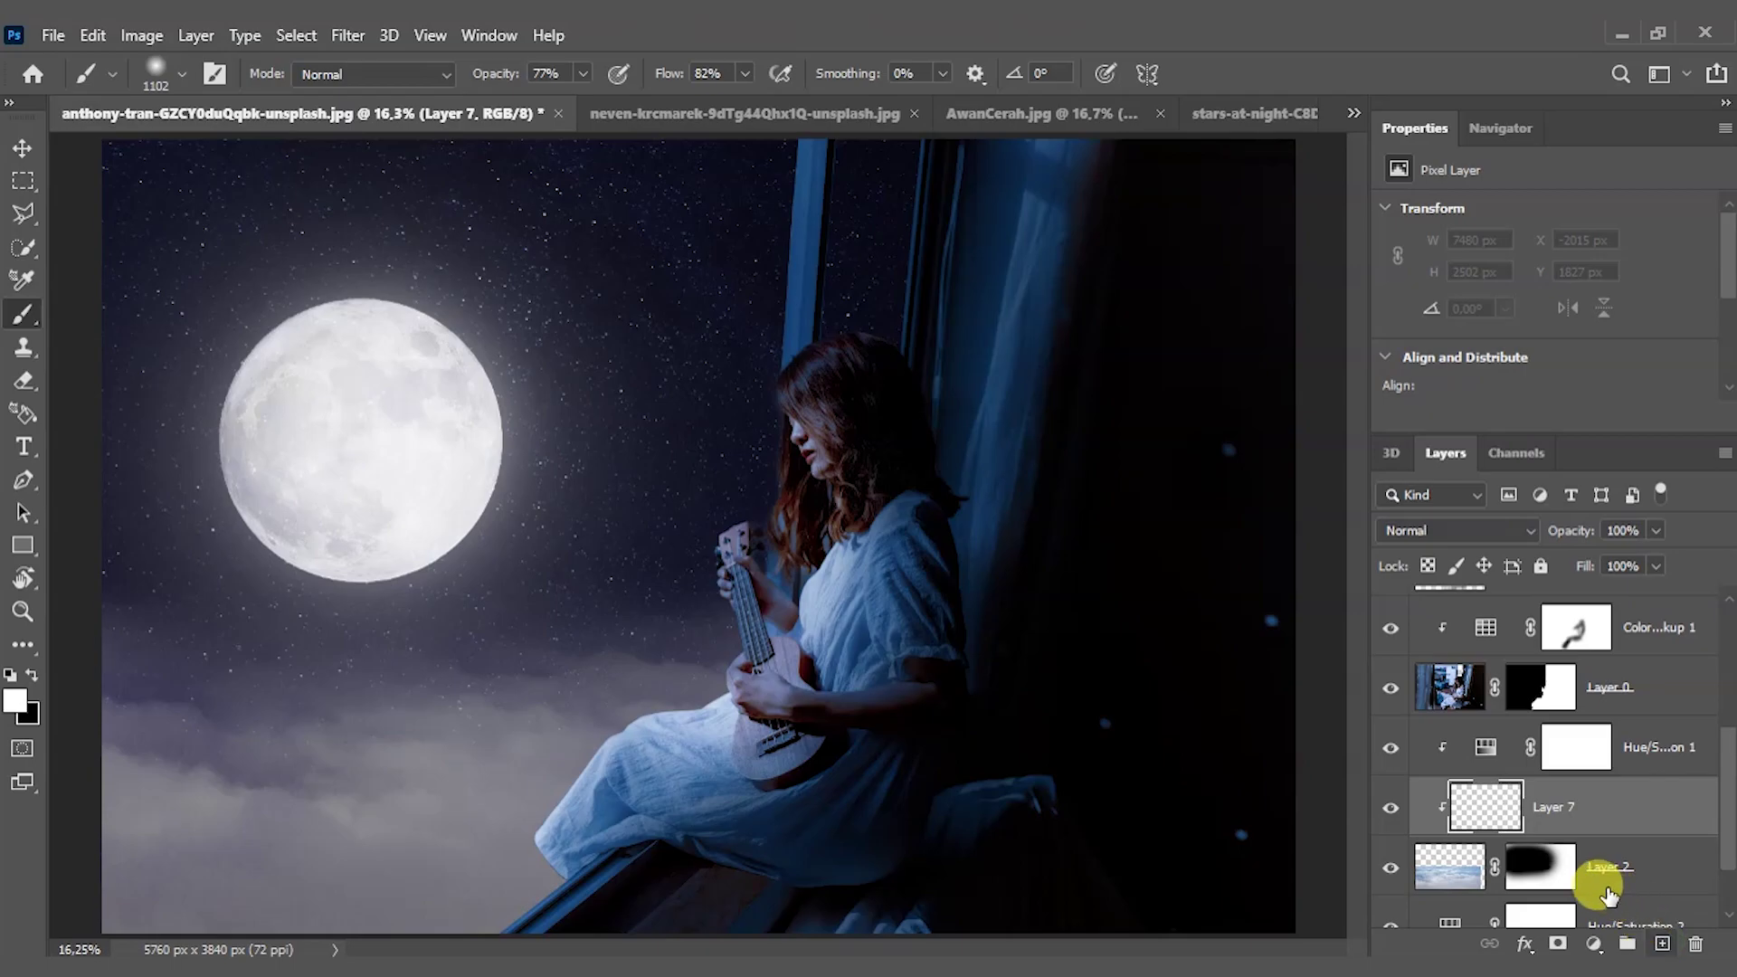
left_click_drag(1477, 806, 1475, 730)
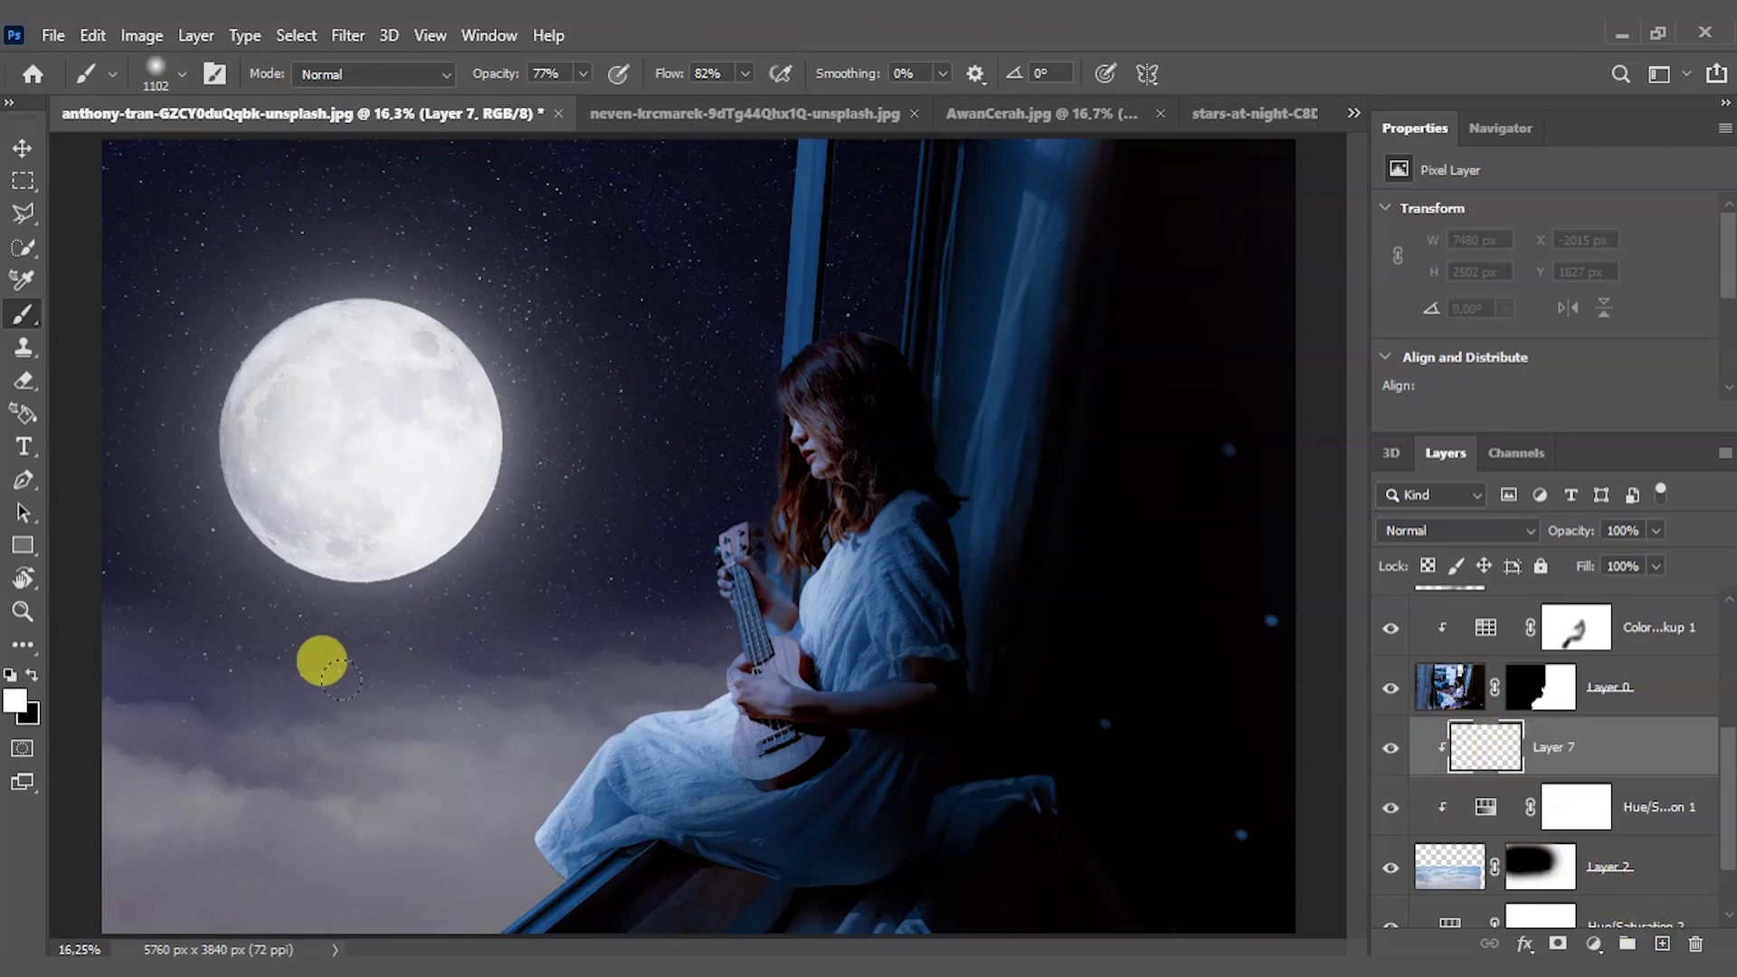
left_click_drag(54, 624, 460, 608)
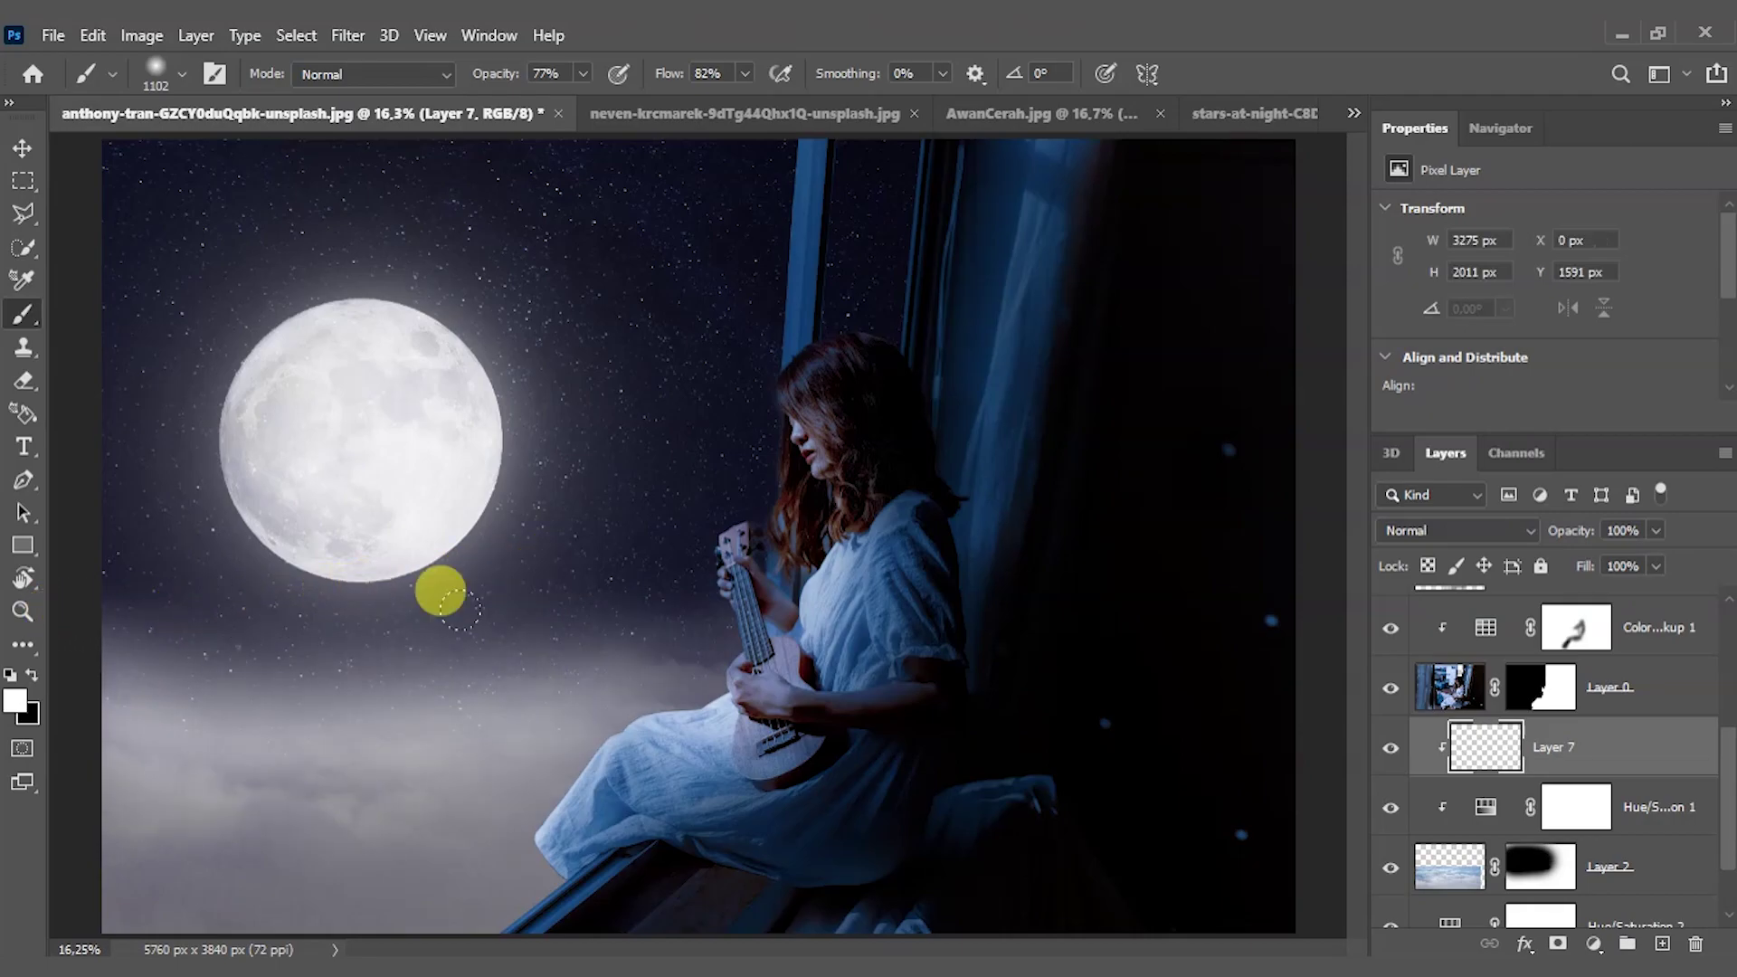
left_click_drag(64, 771, 63, 771)
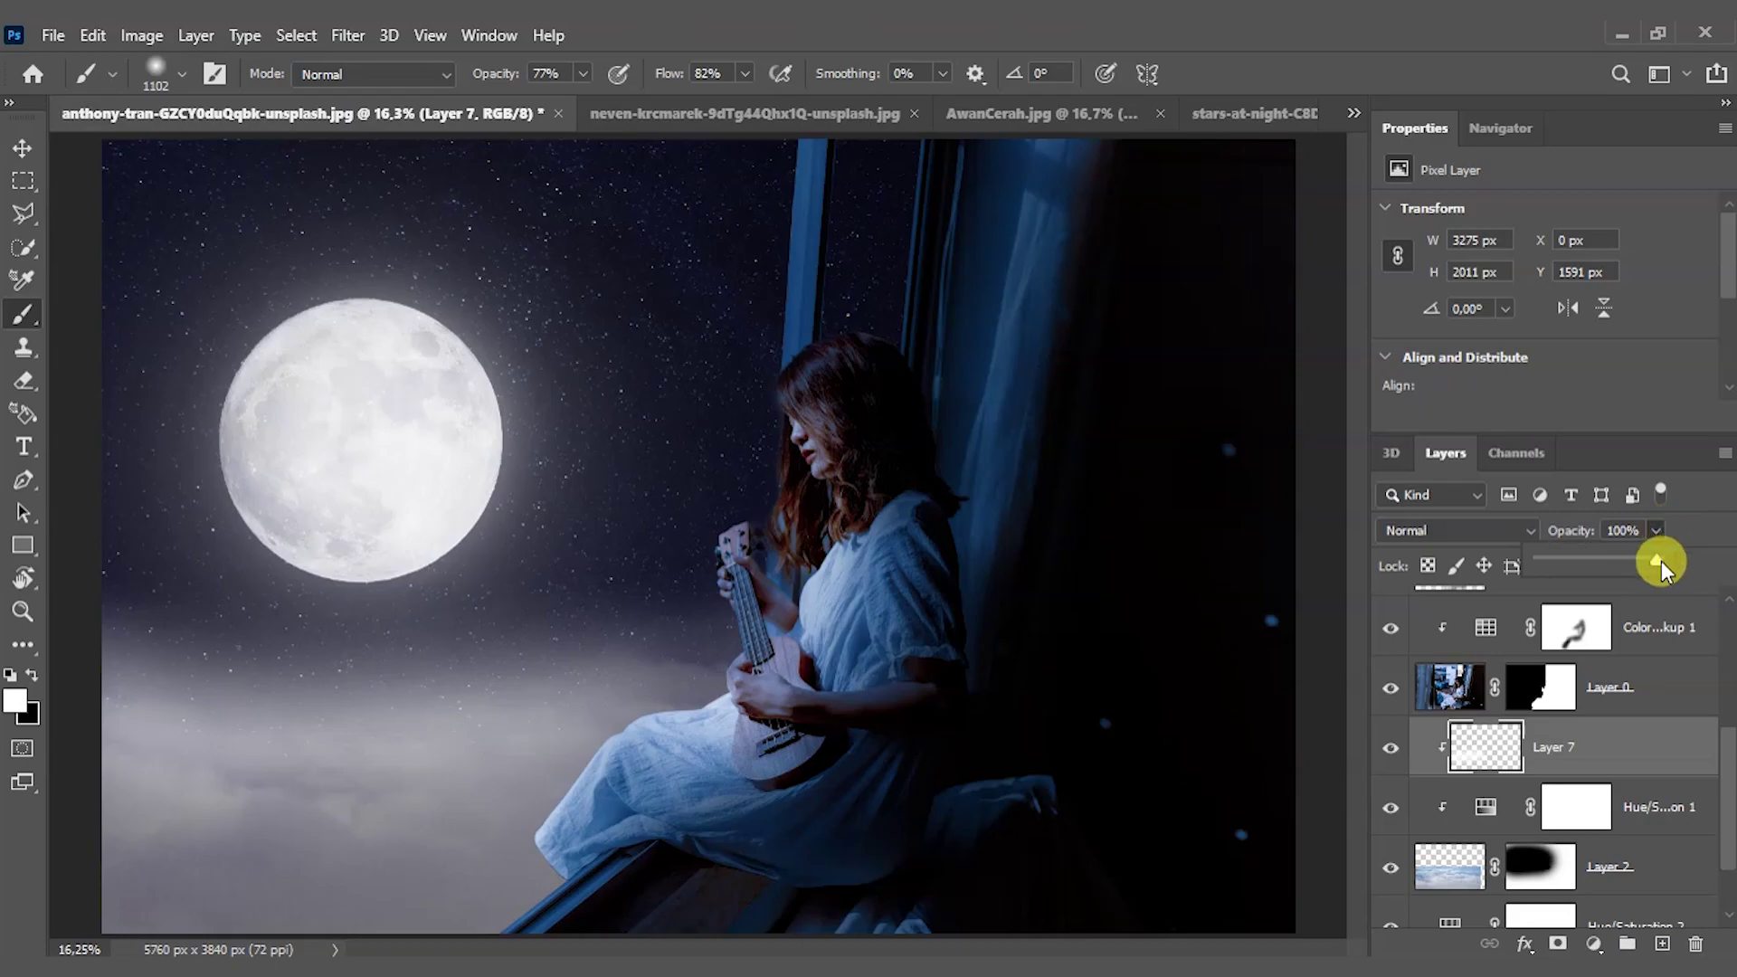
left_click_drag(1661, 562, 1638, 568)
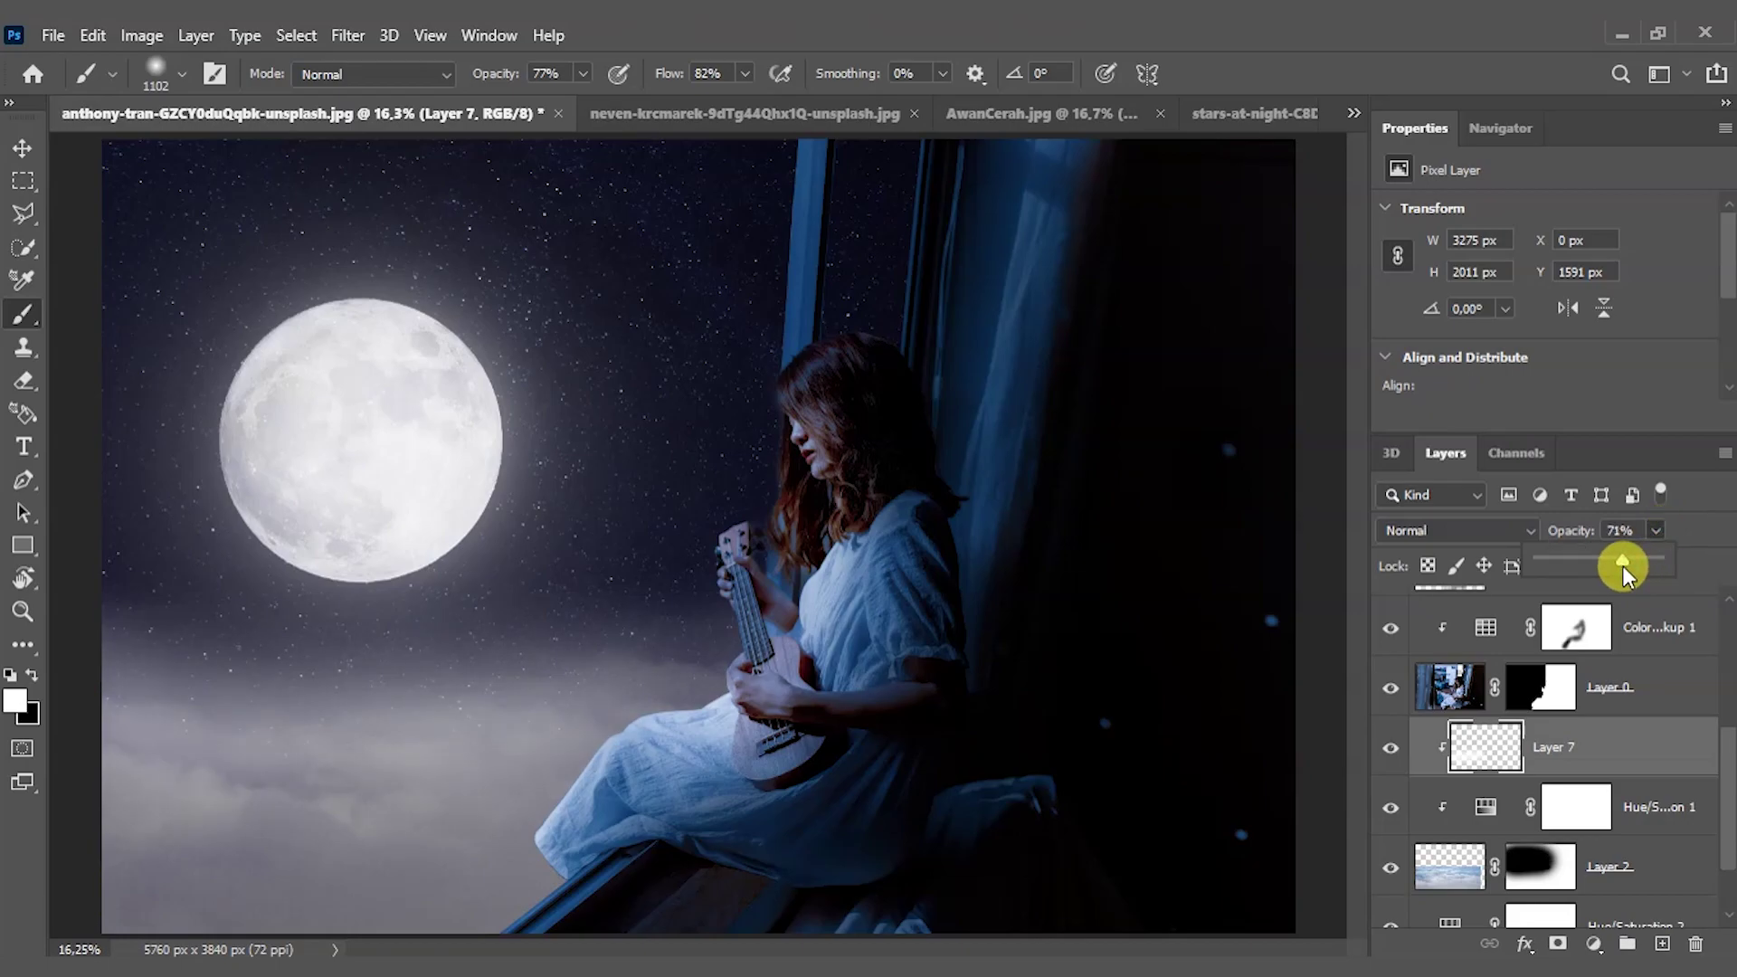